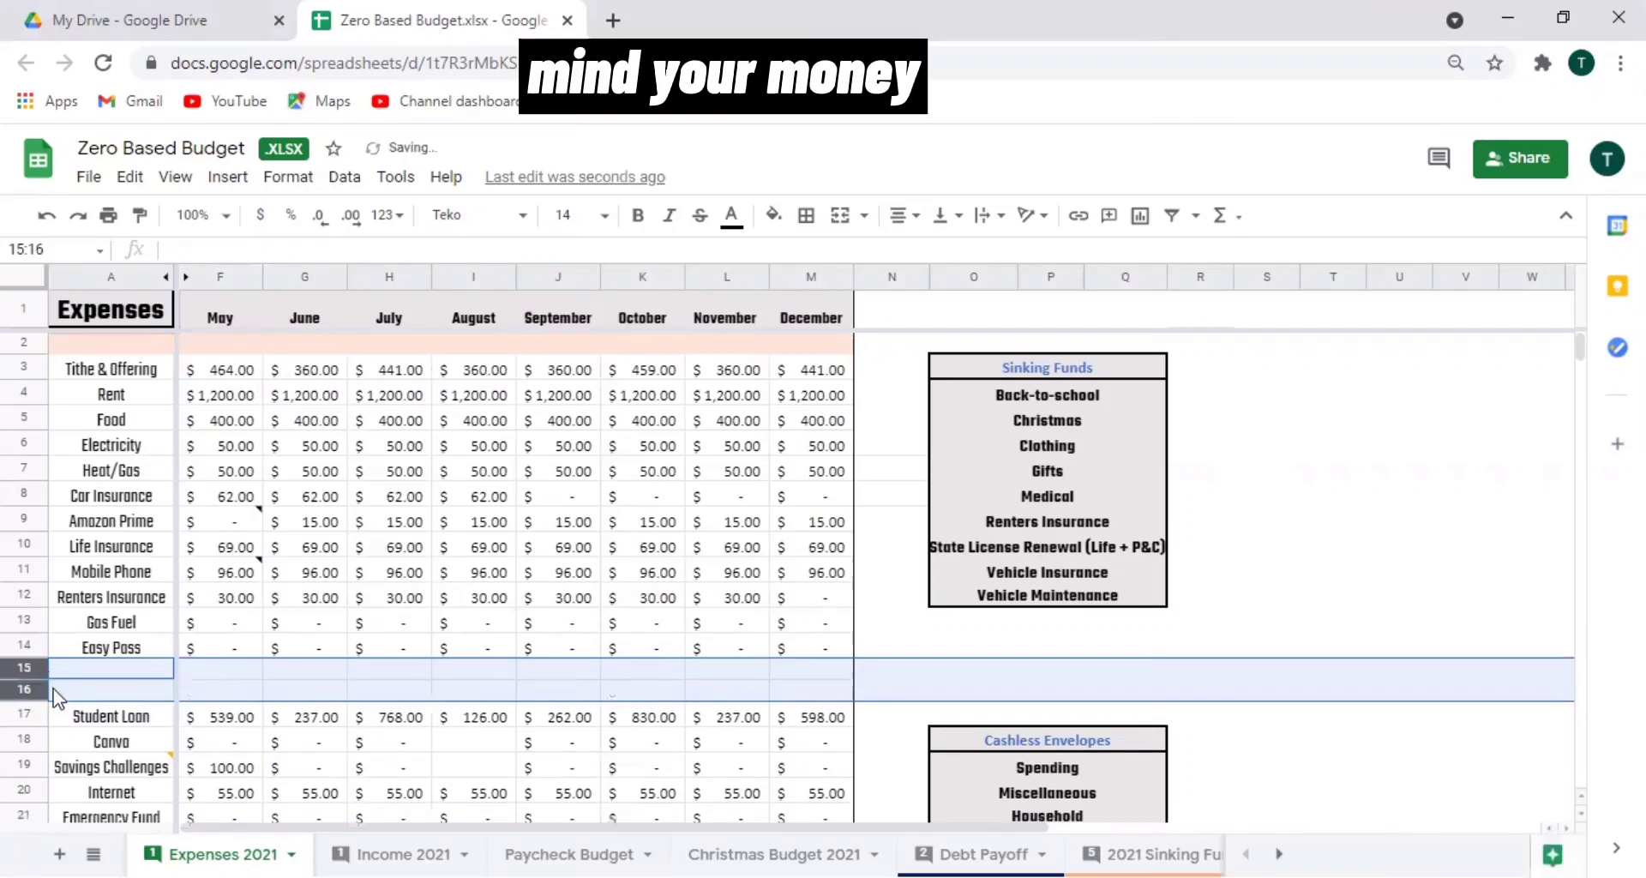
Undo the clearing of rows 15 and 16 and delete the Credit Card 1 and Credit Card 2 rows entirely.
{"action": "left_click", "coordinate": [46, 215]}
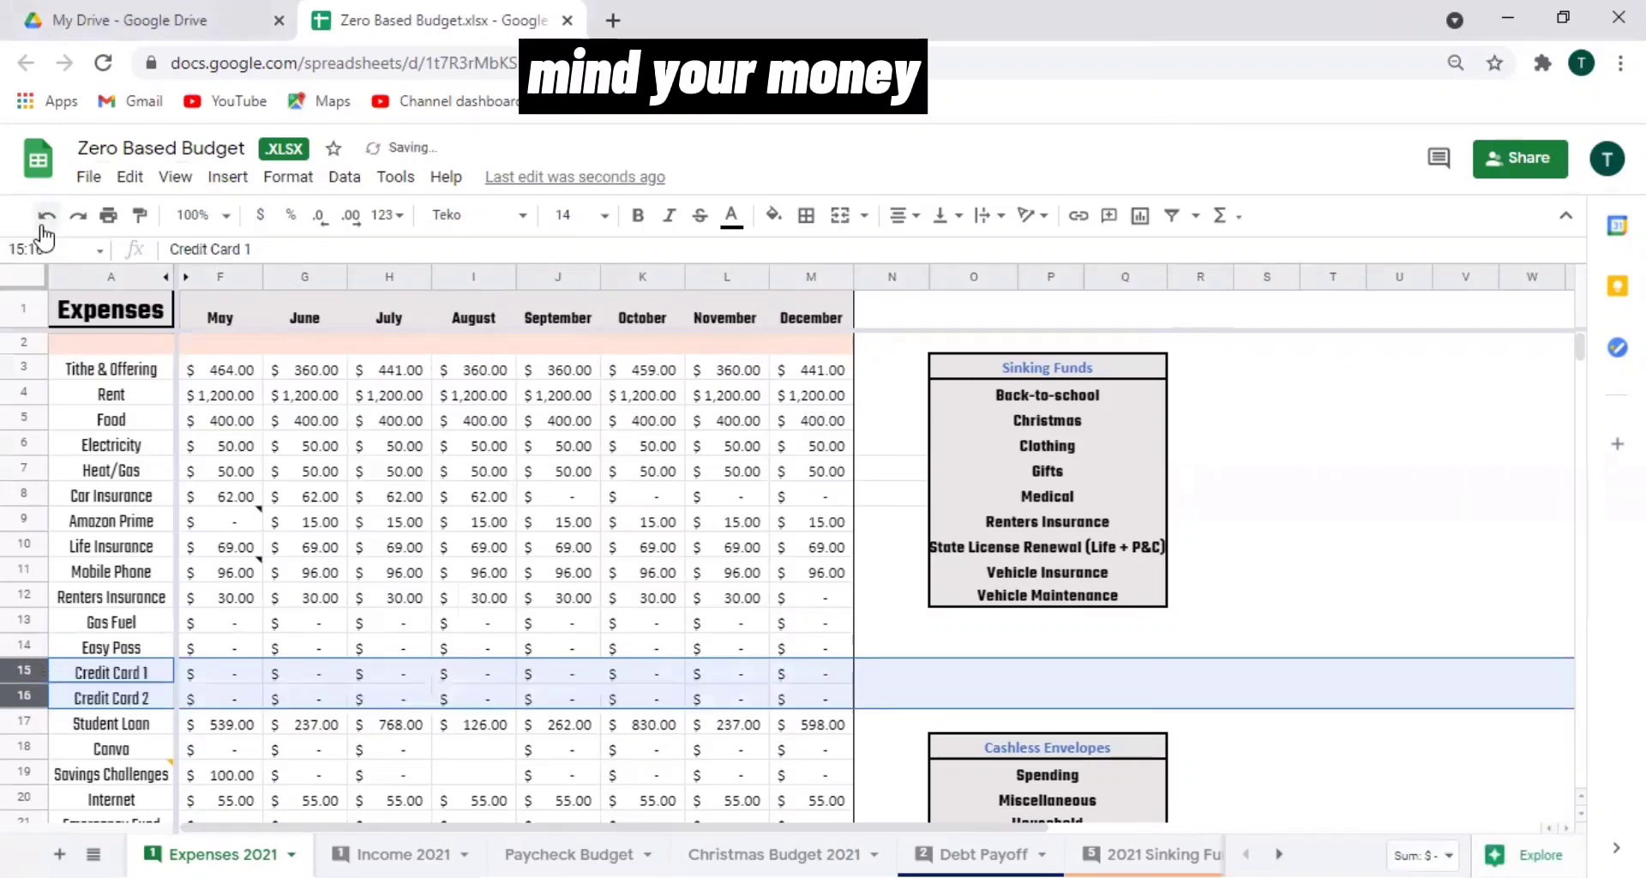
{"action": "right_click", "coordinate": [17, 677]}
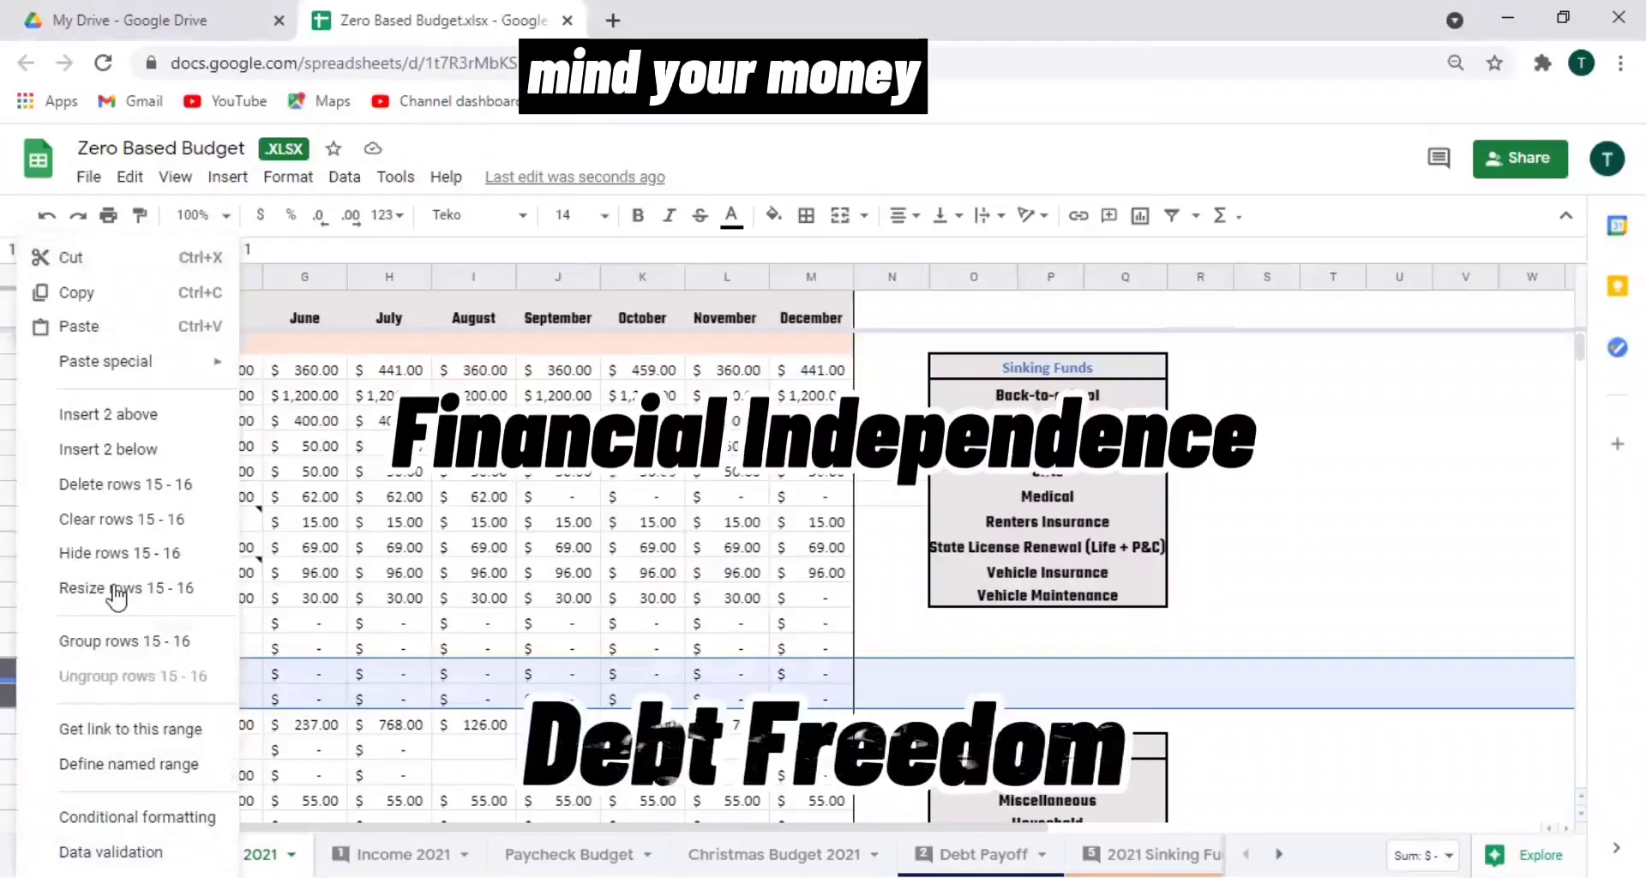
{"action": "left_click", "coordinate": [172, 484]}
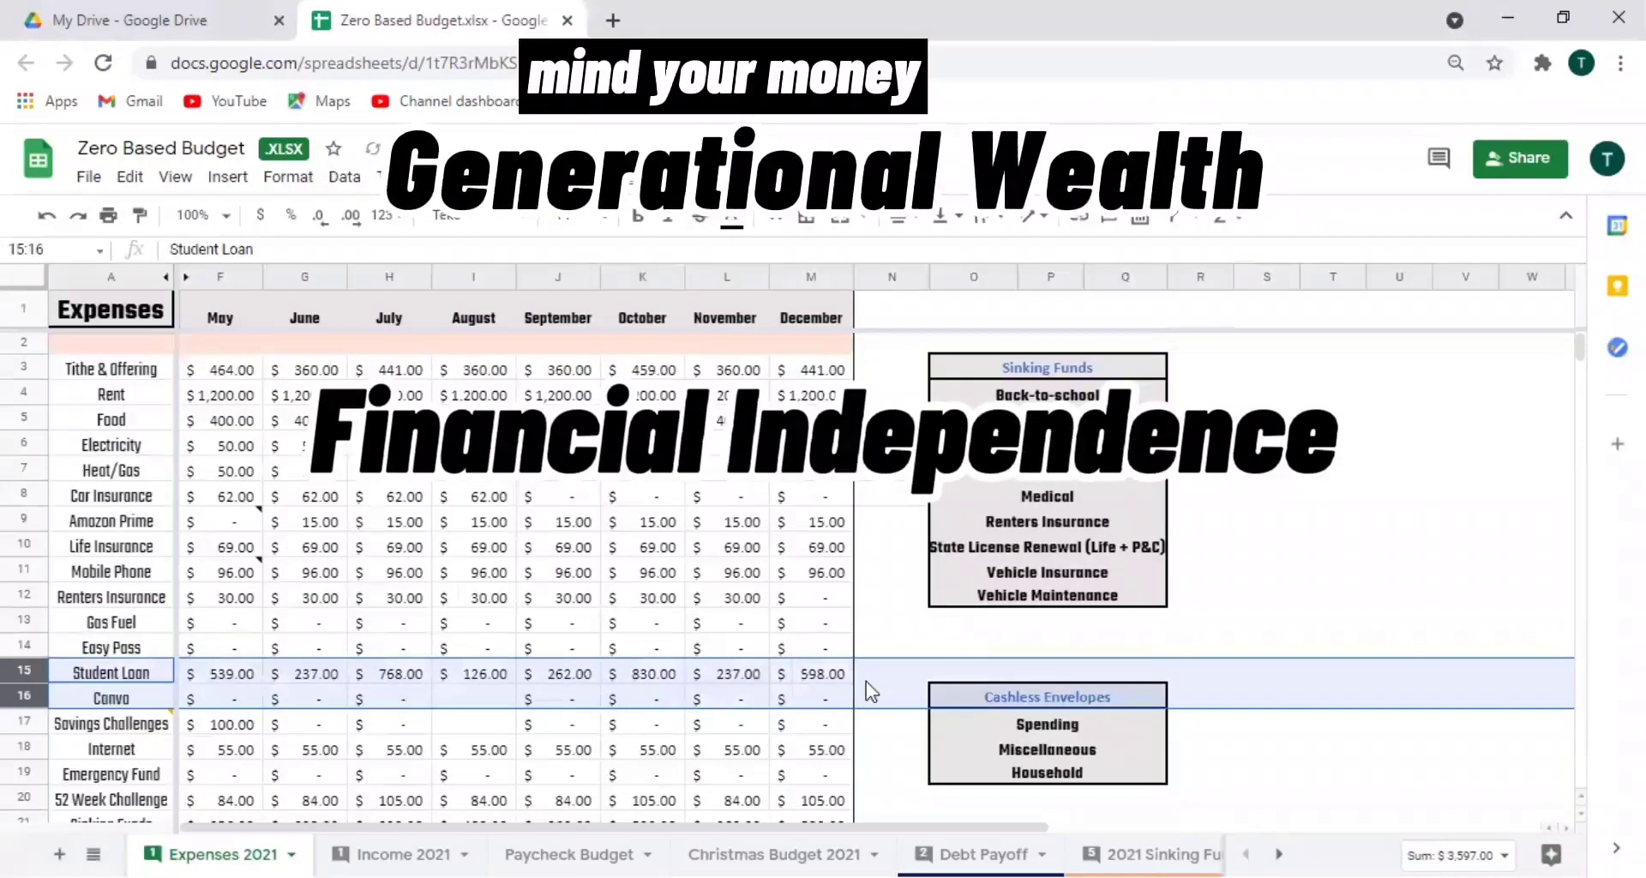
{"action": "left_click", "coordinate": [86, 705]}
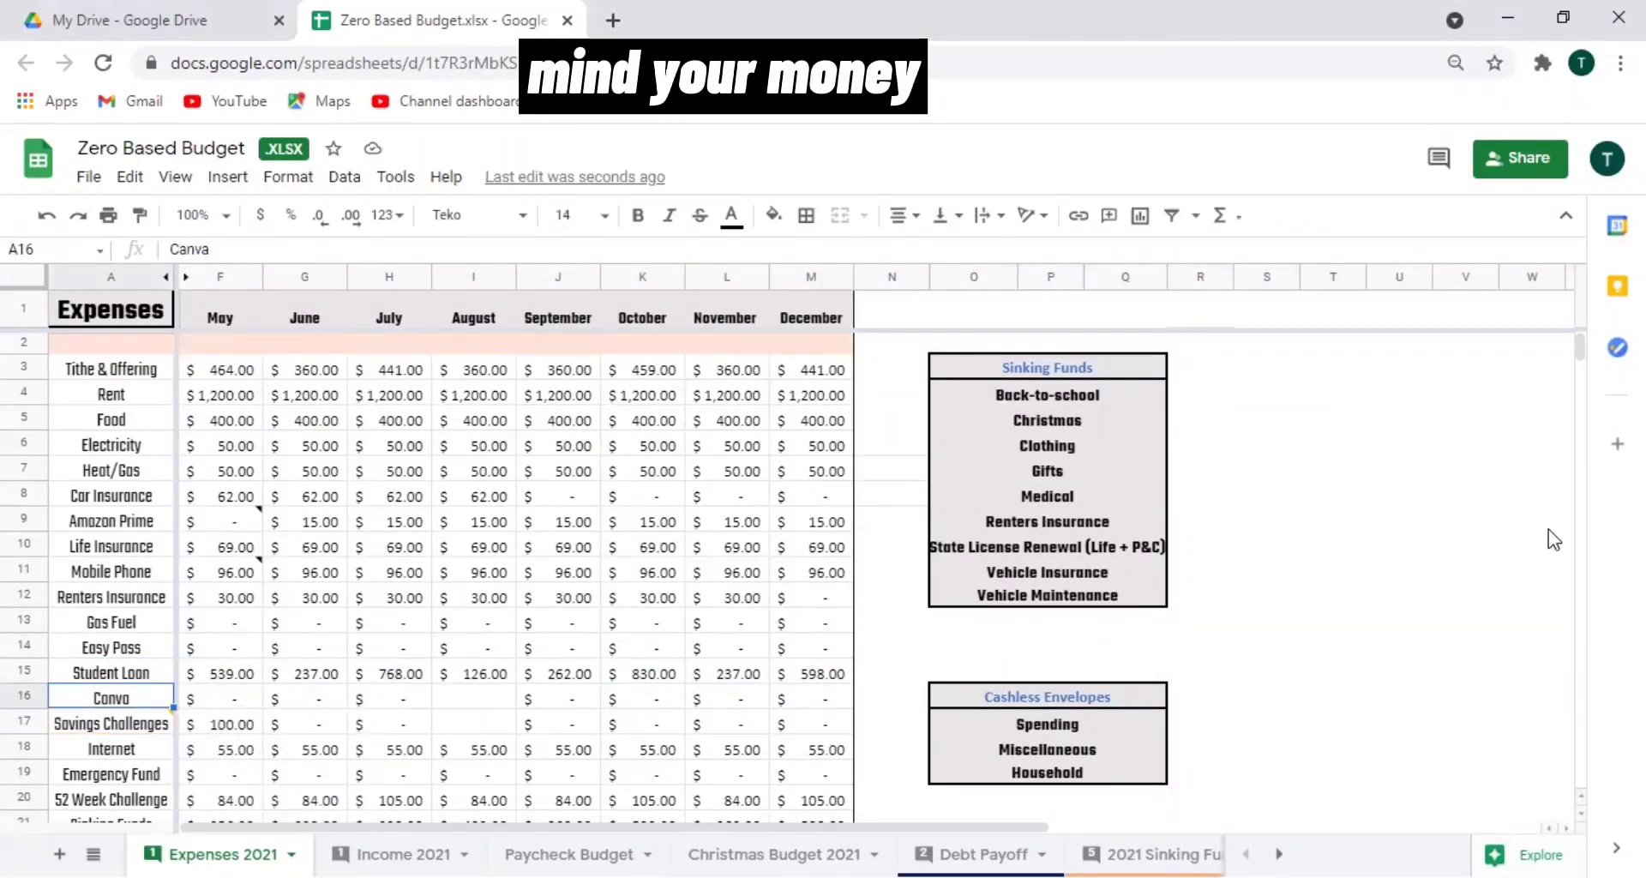
Review the expense categories in column A from Rent down to the end of the list.
{"action": "left_click", "coordinate": [132, 396]}
{"action": "key", "text": "Down"}
{"action": "key", "text": "Down"}
{"action": "key", "text": "Down"}
{"action": "key", "text": "Down"}
{"action": "key", "text": "Down"}
{"action": "key", "text": "Down"}
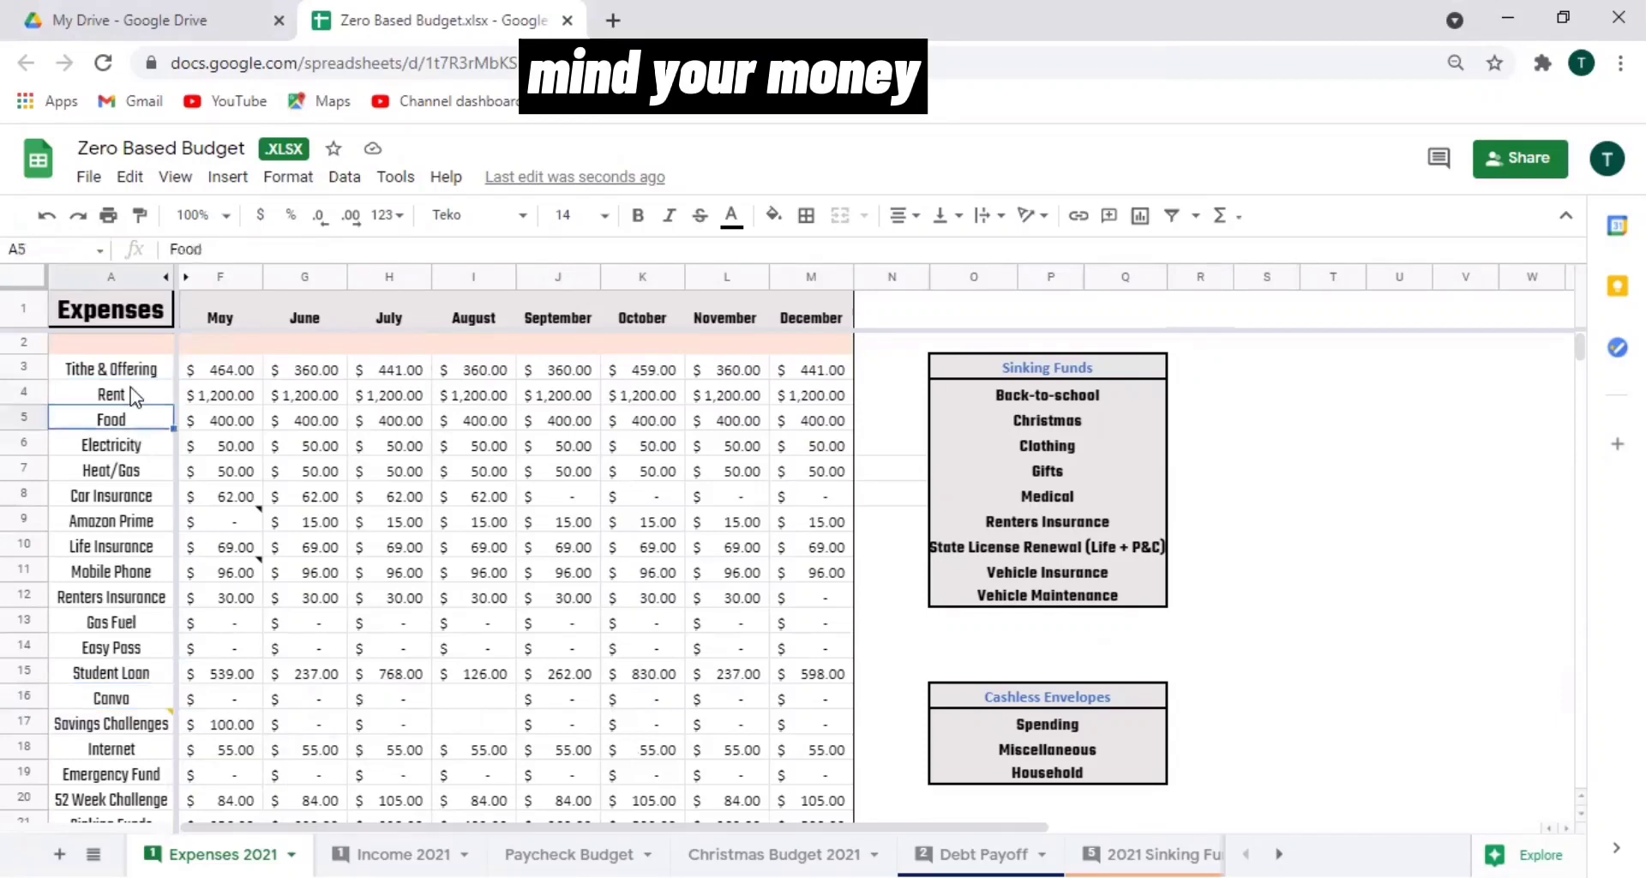
{"action": "key", "text": "Down"}
{"action": "key", "text": "Down"}
{"action": "key", "text": "Down"}
{"action": "key", "text": "Down"}
{"action": "key", "text": "Down"}
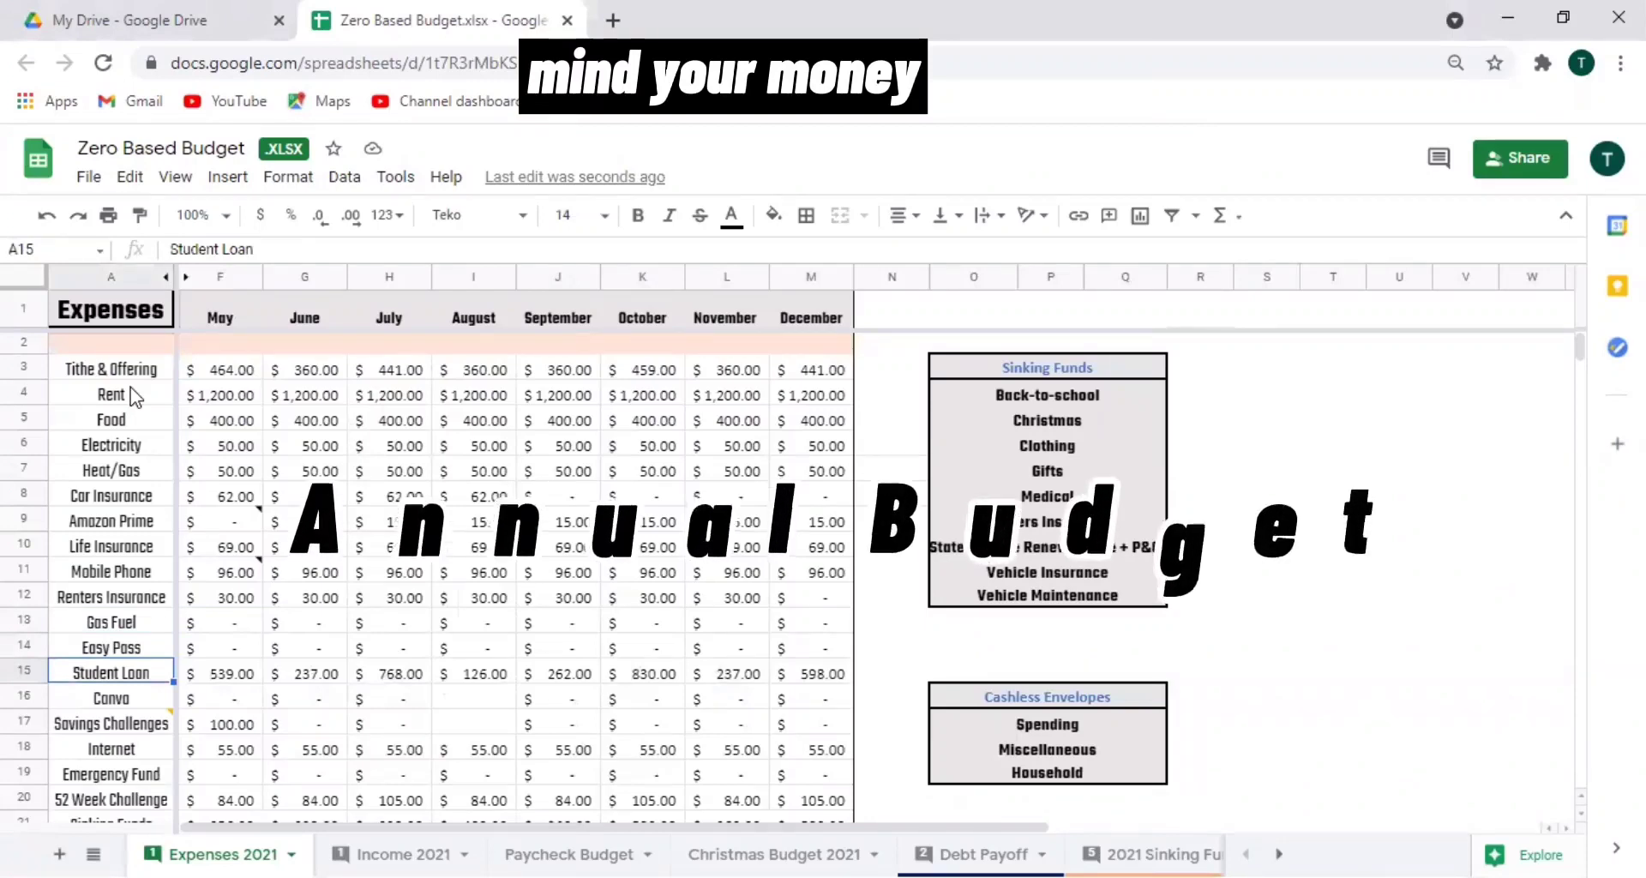
{"action": "key", "text": "Down"}
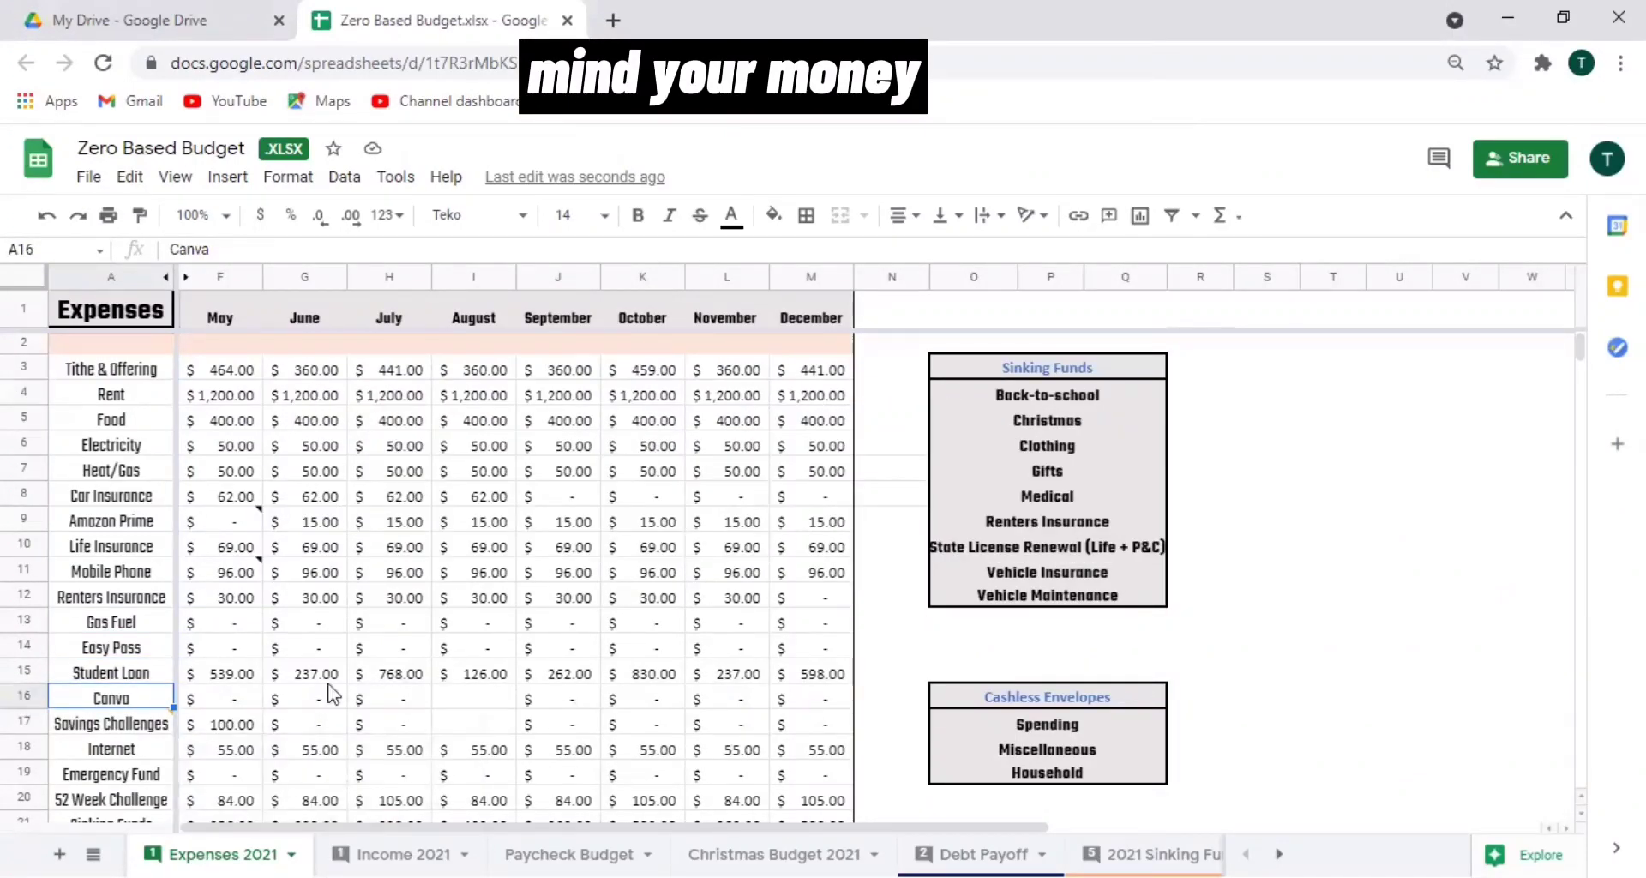
{"action": "key", "text": "Down"}
{"action": "key", "text": "Down"}
{"action": "key", "text": "Down"}
{"action": "key", "text": "Down"}
{"action": "key", "text": "Down"}
{"action": "key", "text": "Down"}
{"action": "key", "text": "Down"}
{"action": "key", "text": "Down"}
{"action": "key", "text": "Down"}
{"action": "key", "text": "Down"}
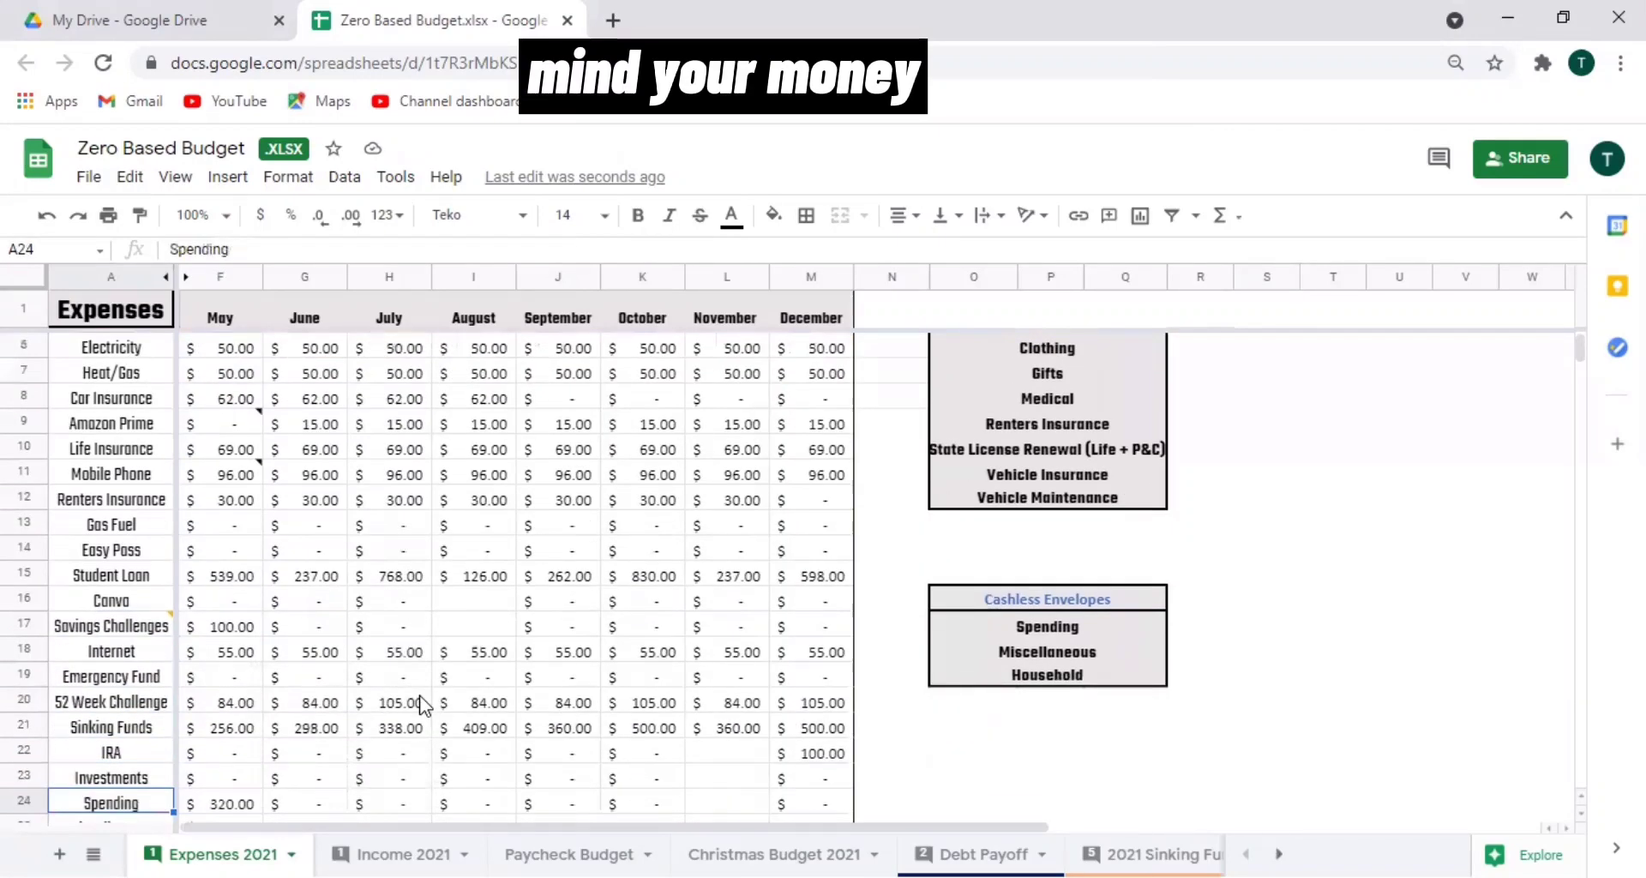
{"action": "key", "text": "Up"}
{"action": "key", "text": "Up"}
{"action": "key", "text": "Up"}
{"action": "key", "text": "Up"}
{"action": "key", "text": "Up"}
{"action": "key", "text": "Up"}
{"action": "key", "text": "Up"}
{"action": "key", "text": "Up"}
{"action": "key", "text": "Up"}
{"action": "key", "text": "Up"}
{"action": "key", "text": "Up"}
{"action": "key", "text": "Up"}
{"action": "key", "text": "Up"}
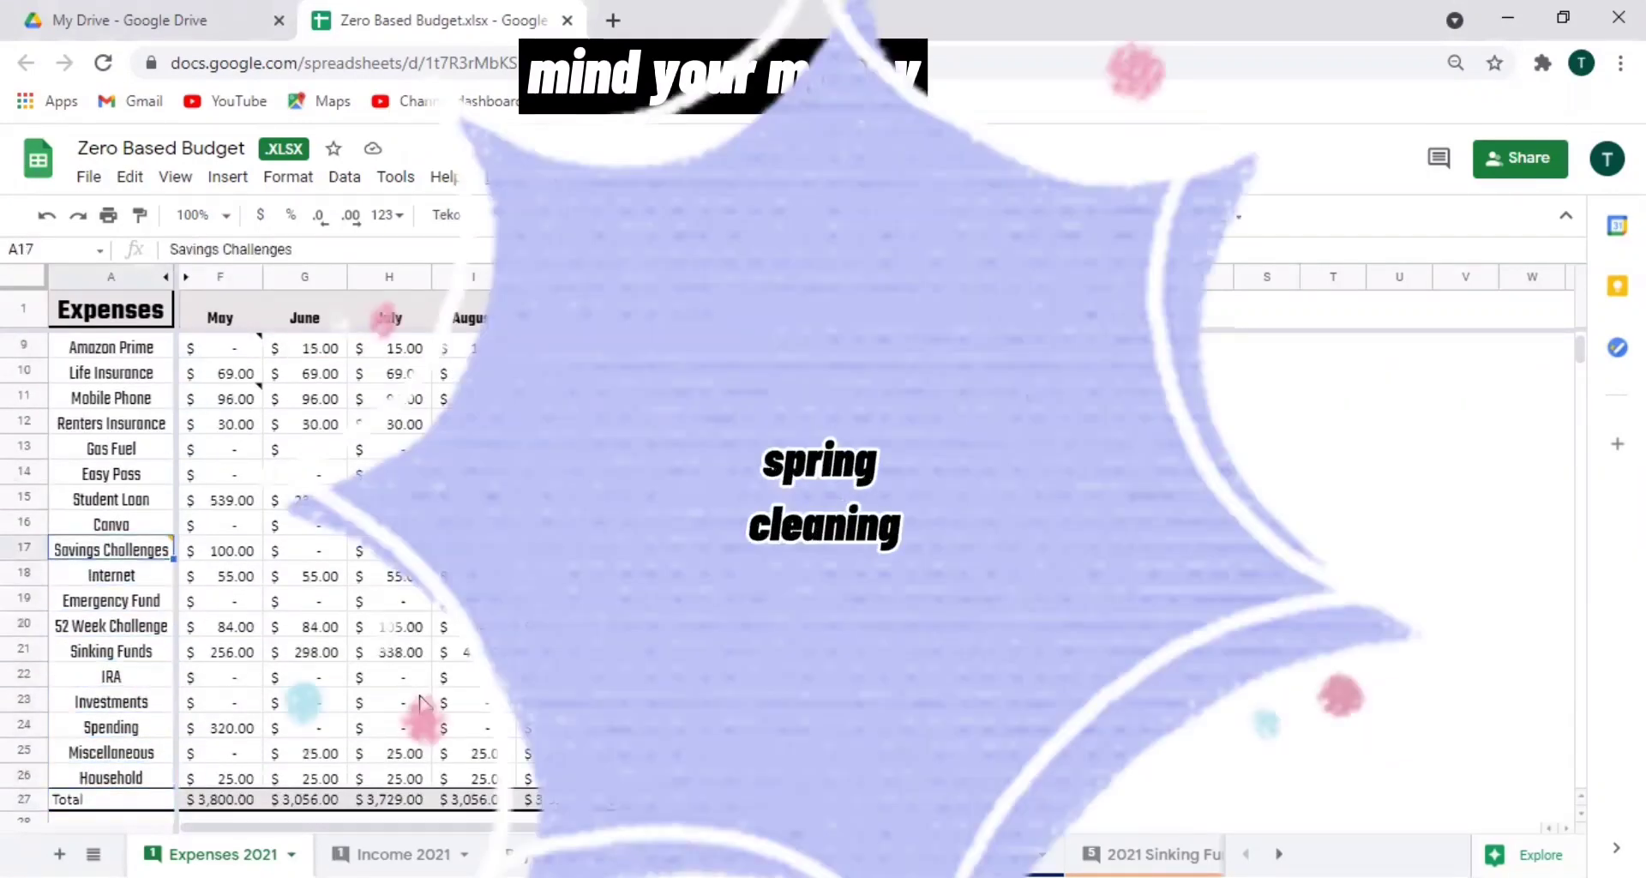
{"action": "key", "text": "Down"}
{"action": "key", "text": "Down"}
{"action": "key", "text": "Down"}
{"action": "left_click", "coordinate": [423, 701]}
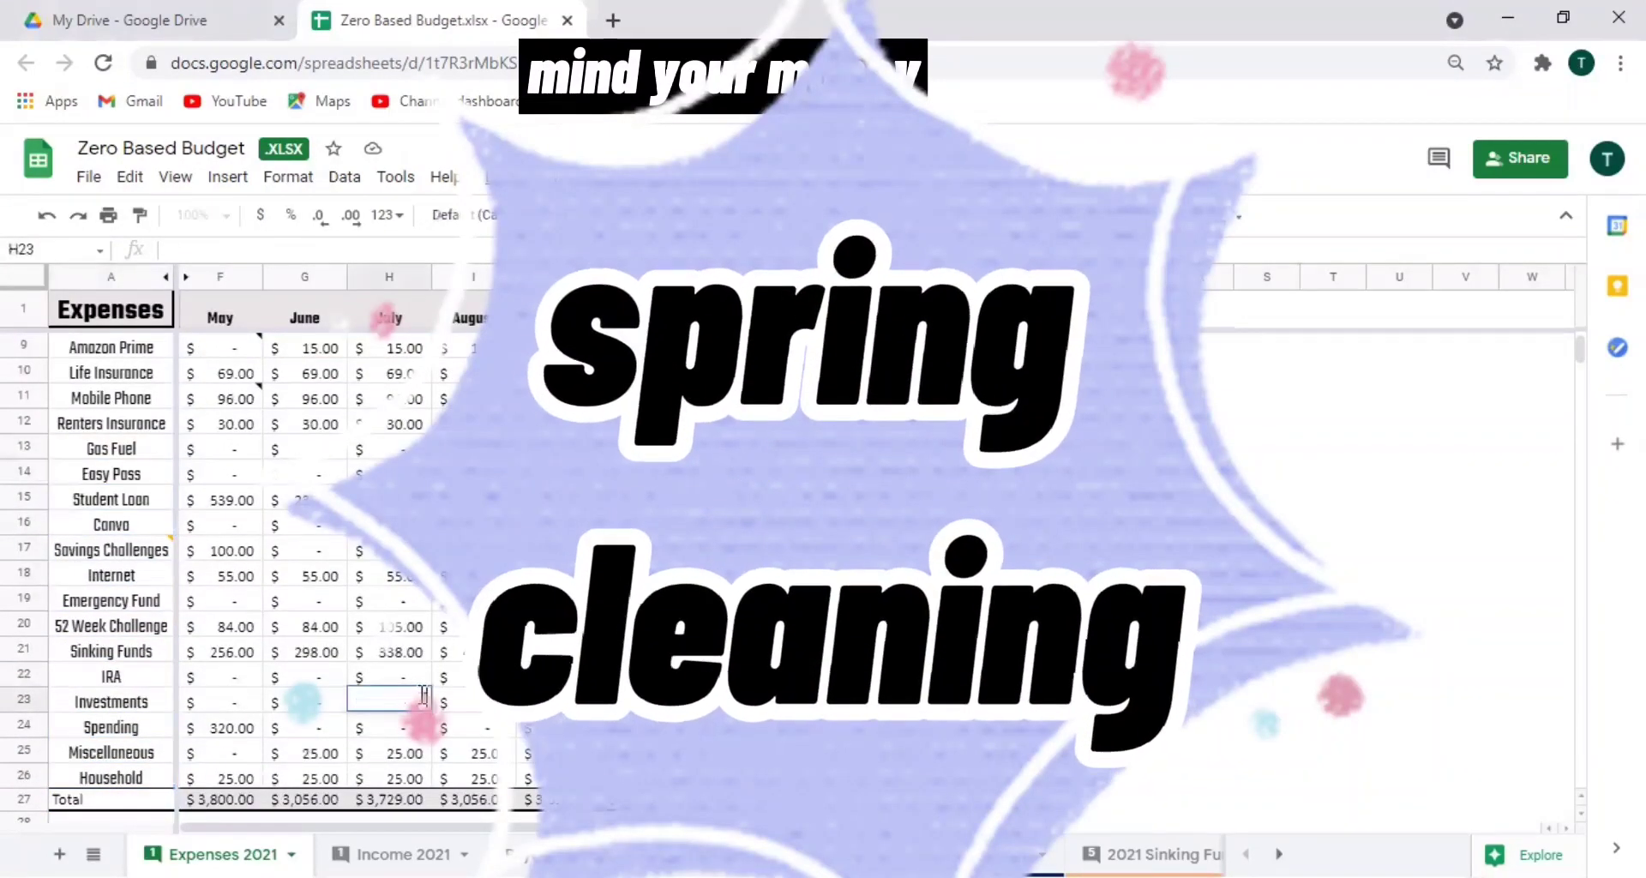
{"action": "type", "text": "Three B"}
{"action": "left_click", "coordinate": [1117, 758]}
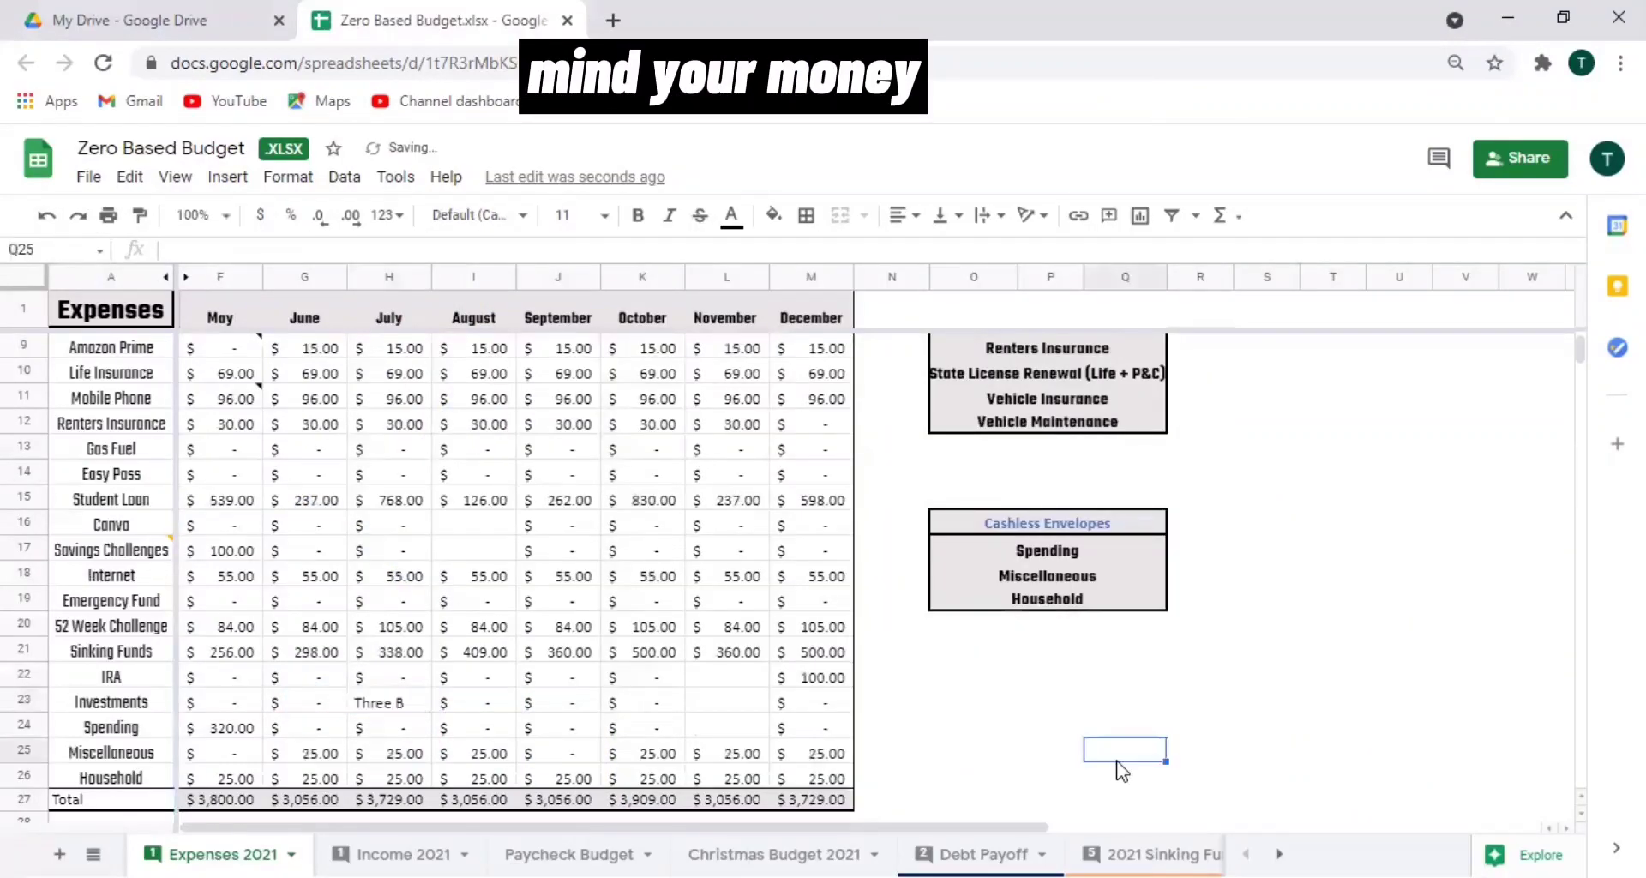
{"action": "left_click", "coordinate": [47, 216]}
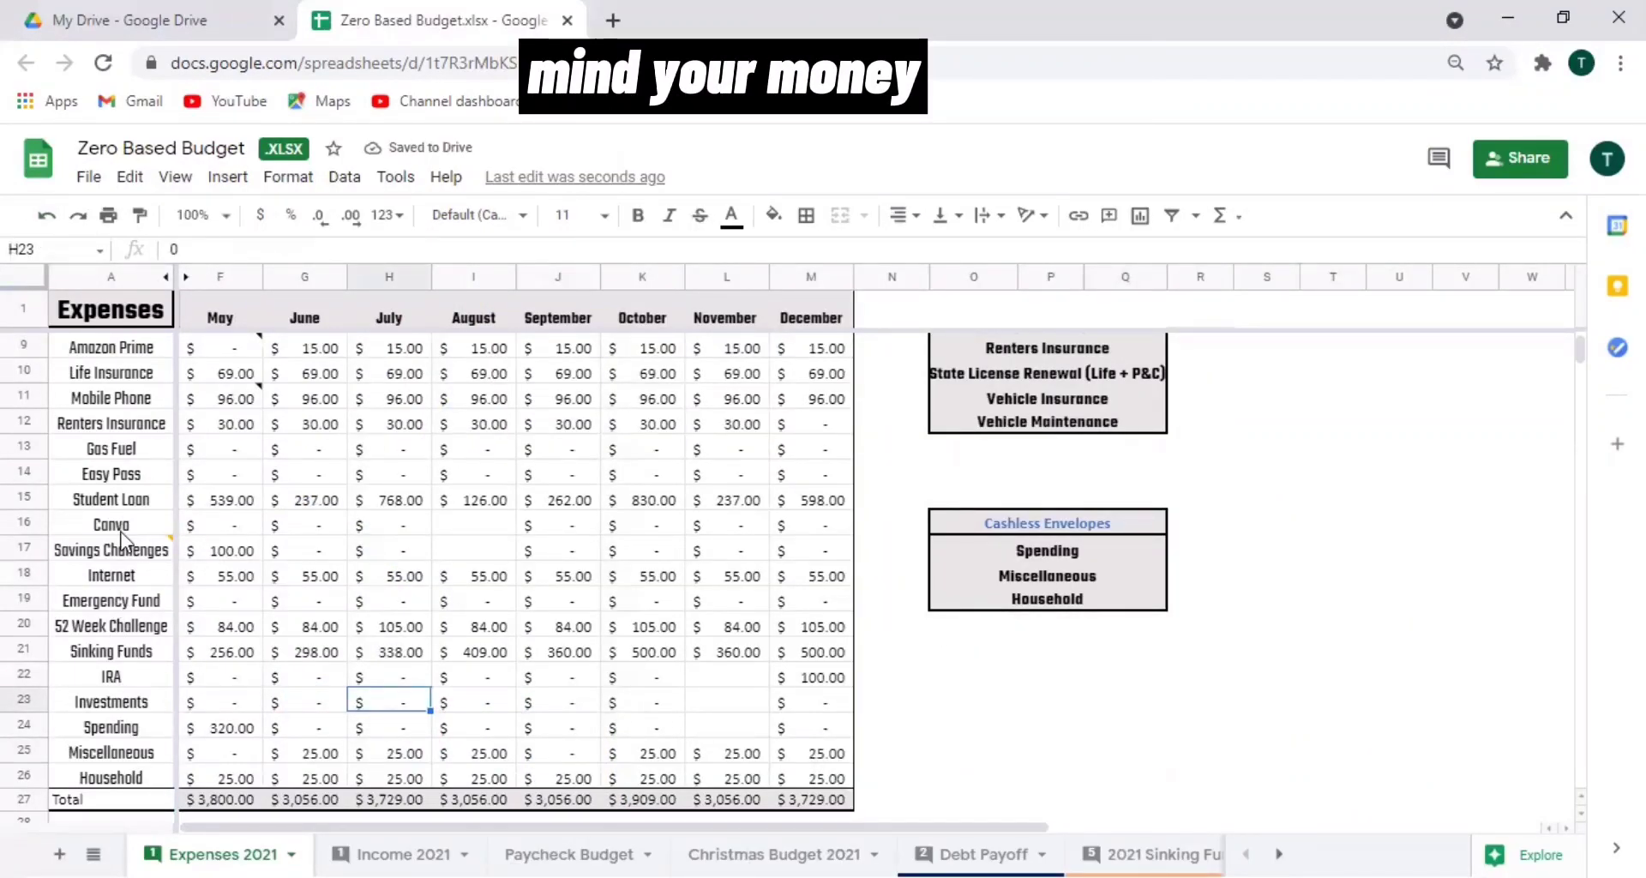
Rename the Canva expense category in cell A16 as "Three Boys".
{"action": "left_click", "coordinate": [120, 510]}
{"action": "type", "text": "Three Boys"}
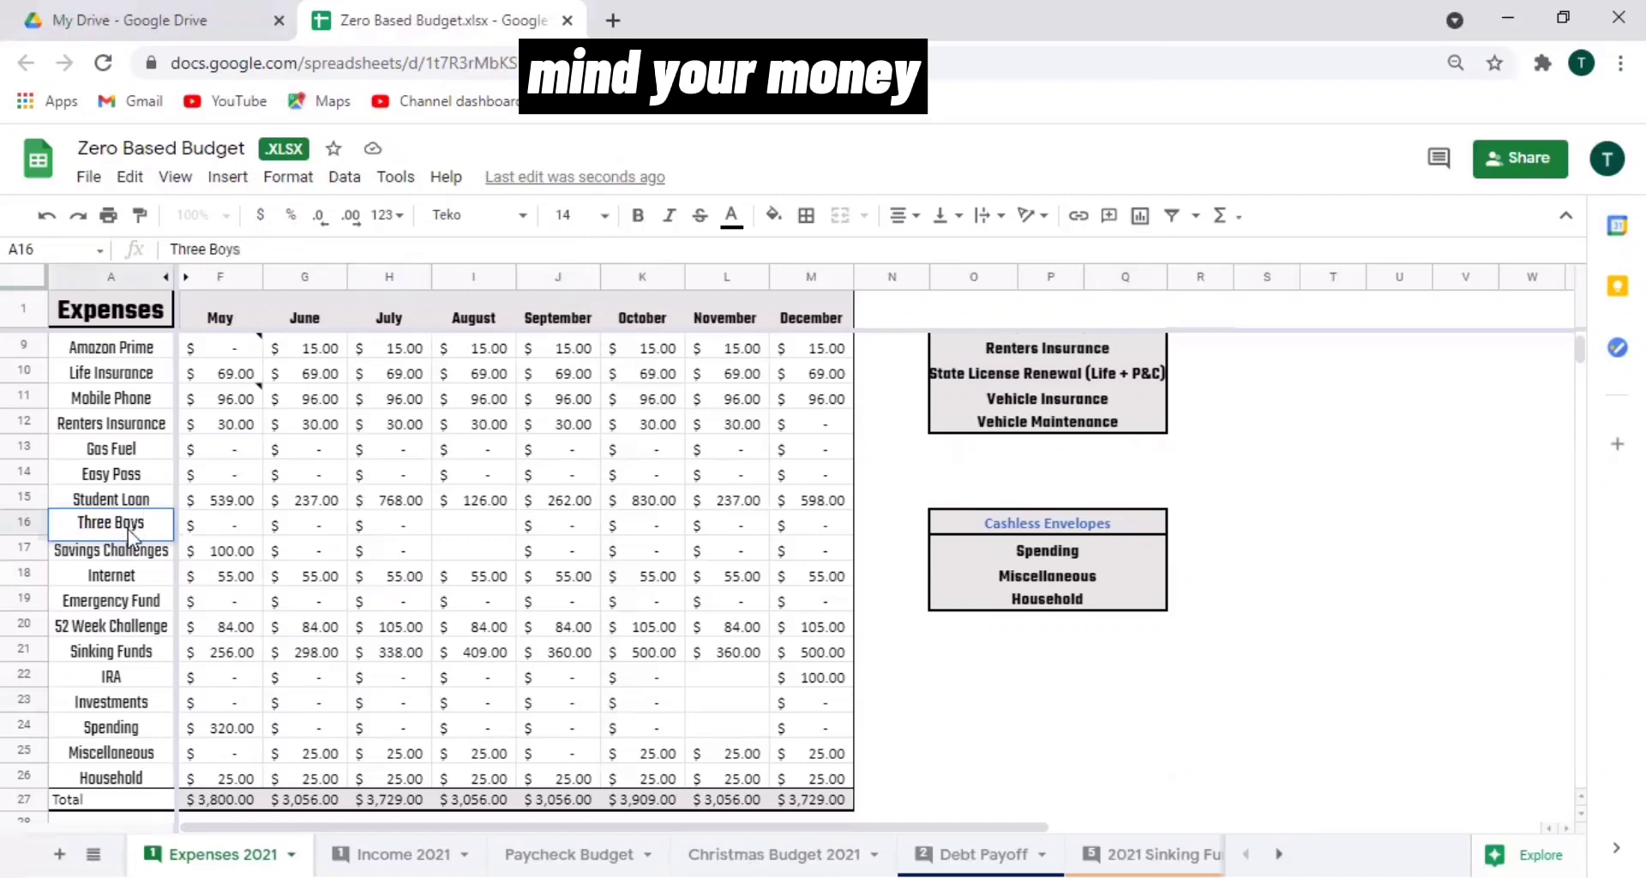
{"action": "key", "text": "Return"}
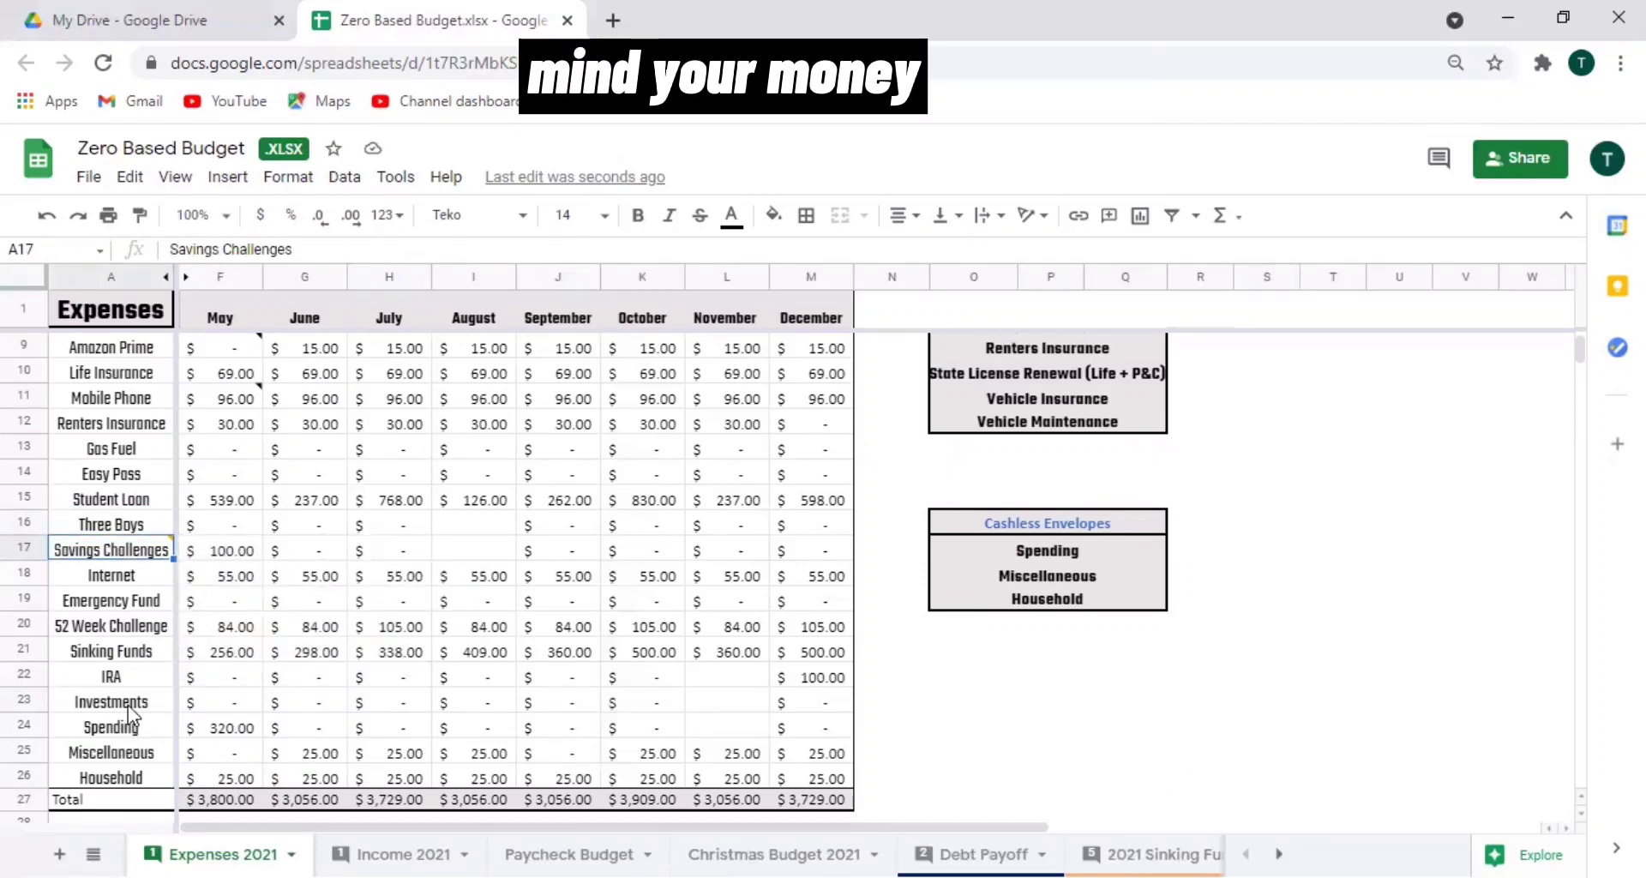
Move the Internet row up so it sits directly below Renters Insurance, as row 13.
{"action": "left_click", "coordinate": [141, 567]}
{"action": "left_click", "coordinate": [14, 574]}
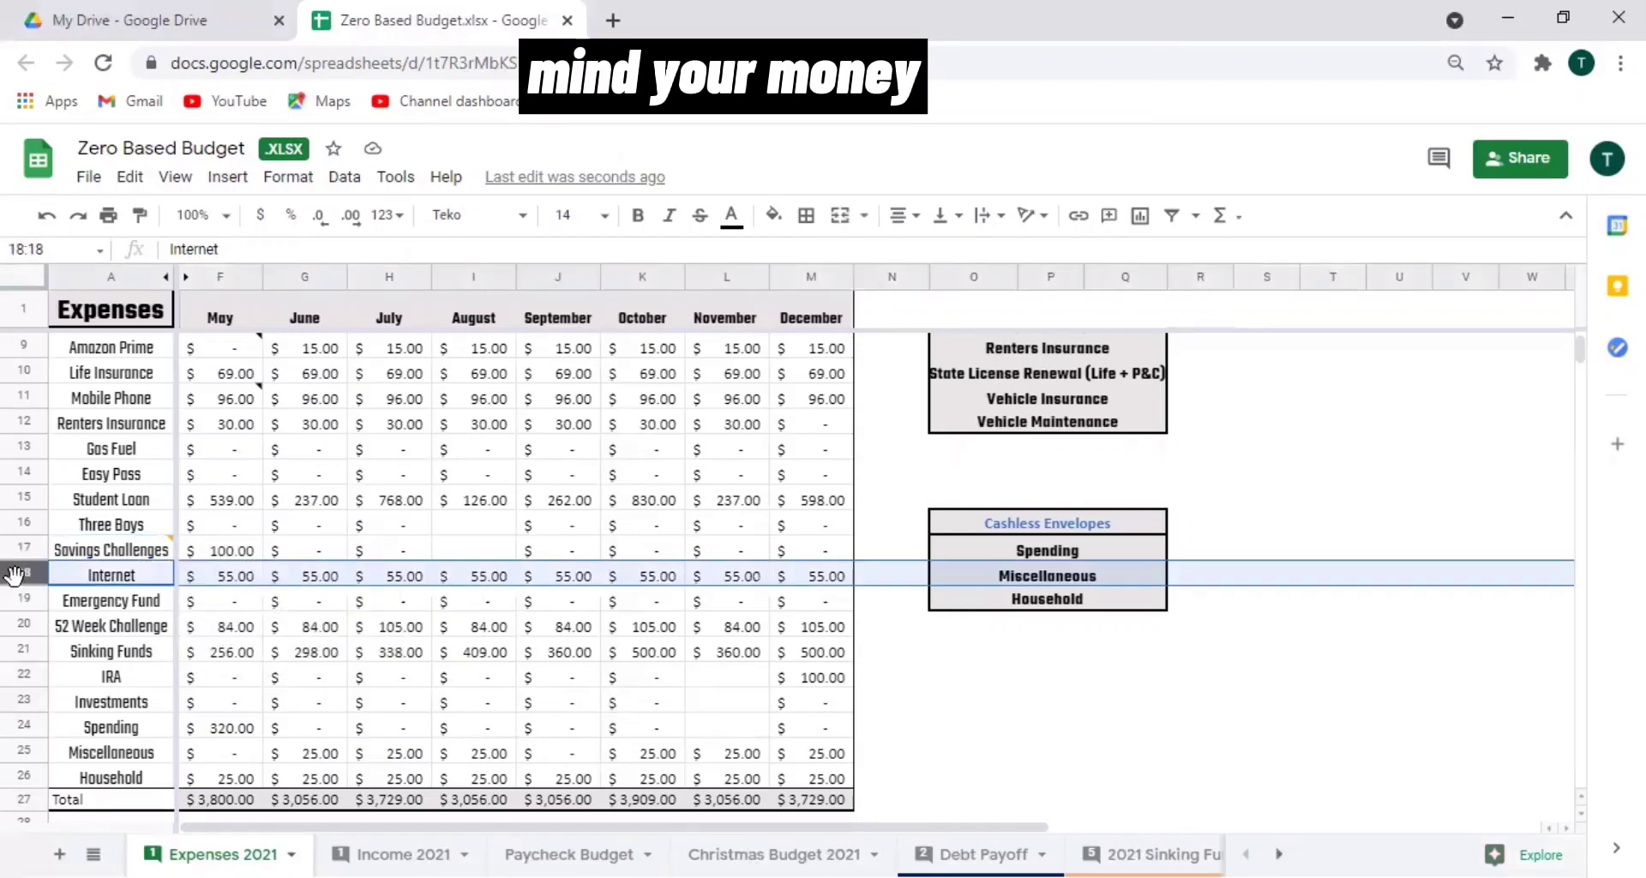
{"action": "right_click", "coordinate": [13, 576]}
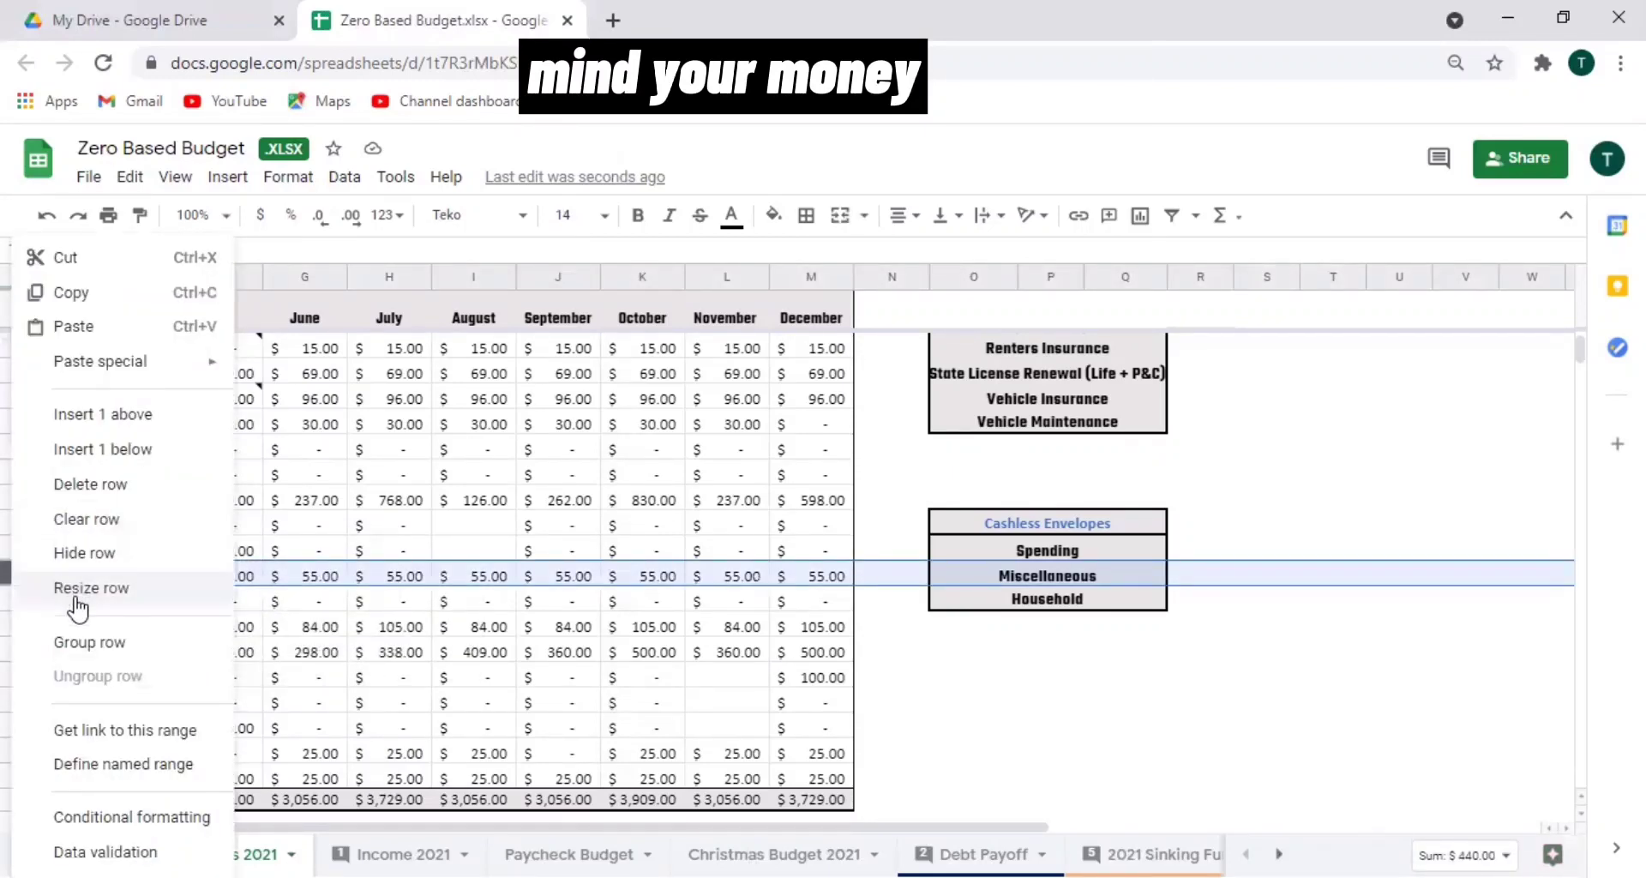
{"action": "left_click", "coordinate": [7, 597]}
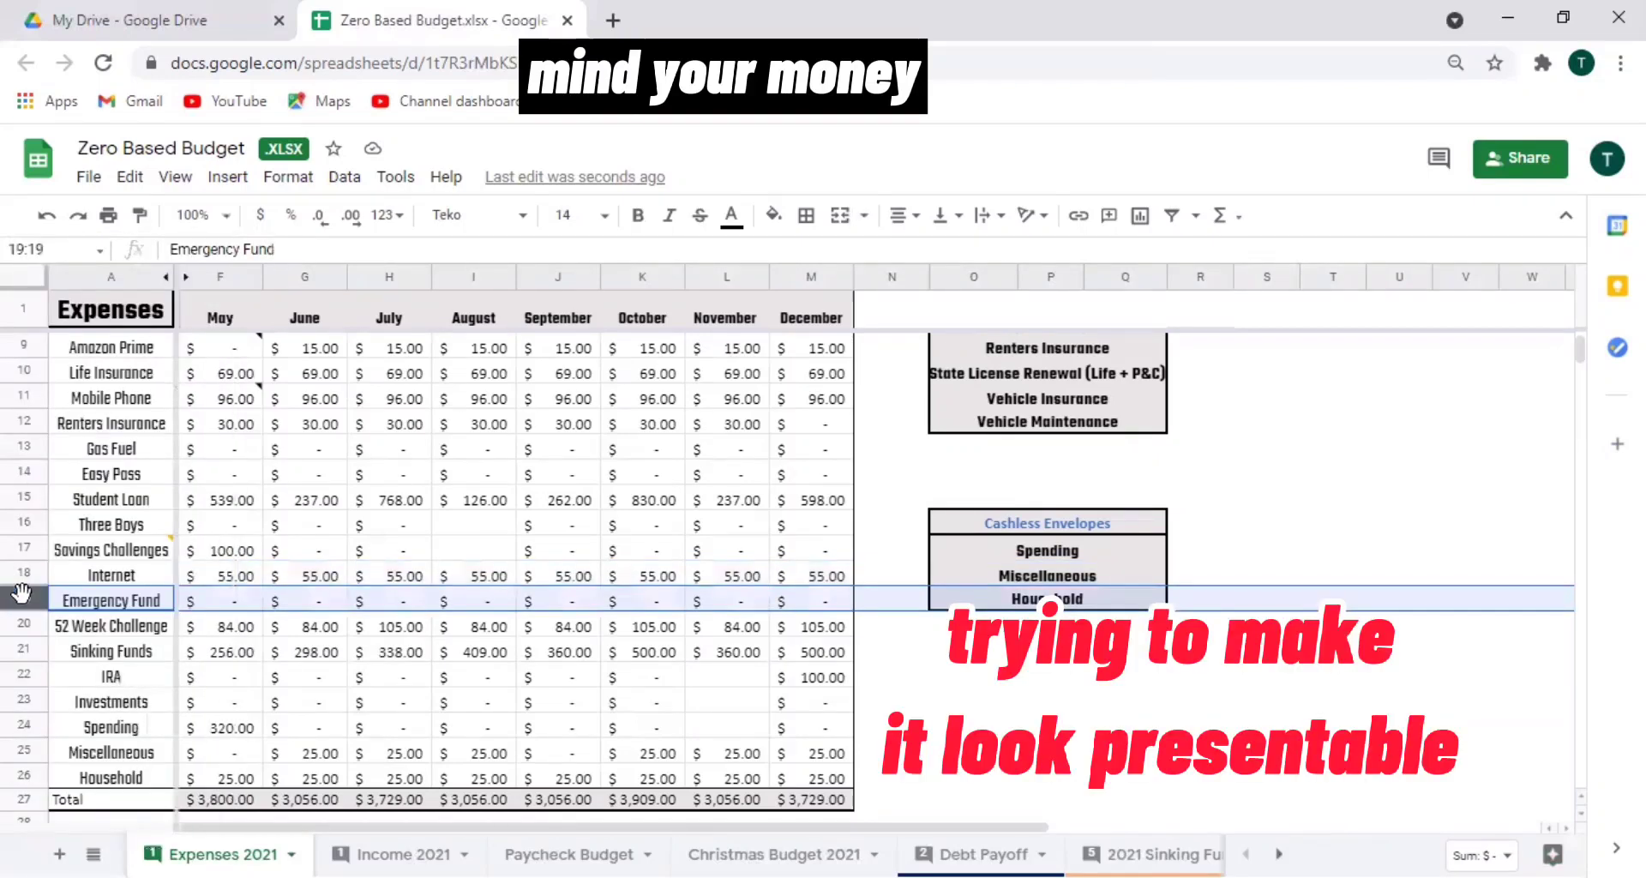
{"action": "left_click", "coordinate": [22, 576]}
{"action": "left_click_drag", "start_coordinate": [22, 576], "coordinate": [35, 463]}
{"action": "left_click", "coordinate": [111, 574]}
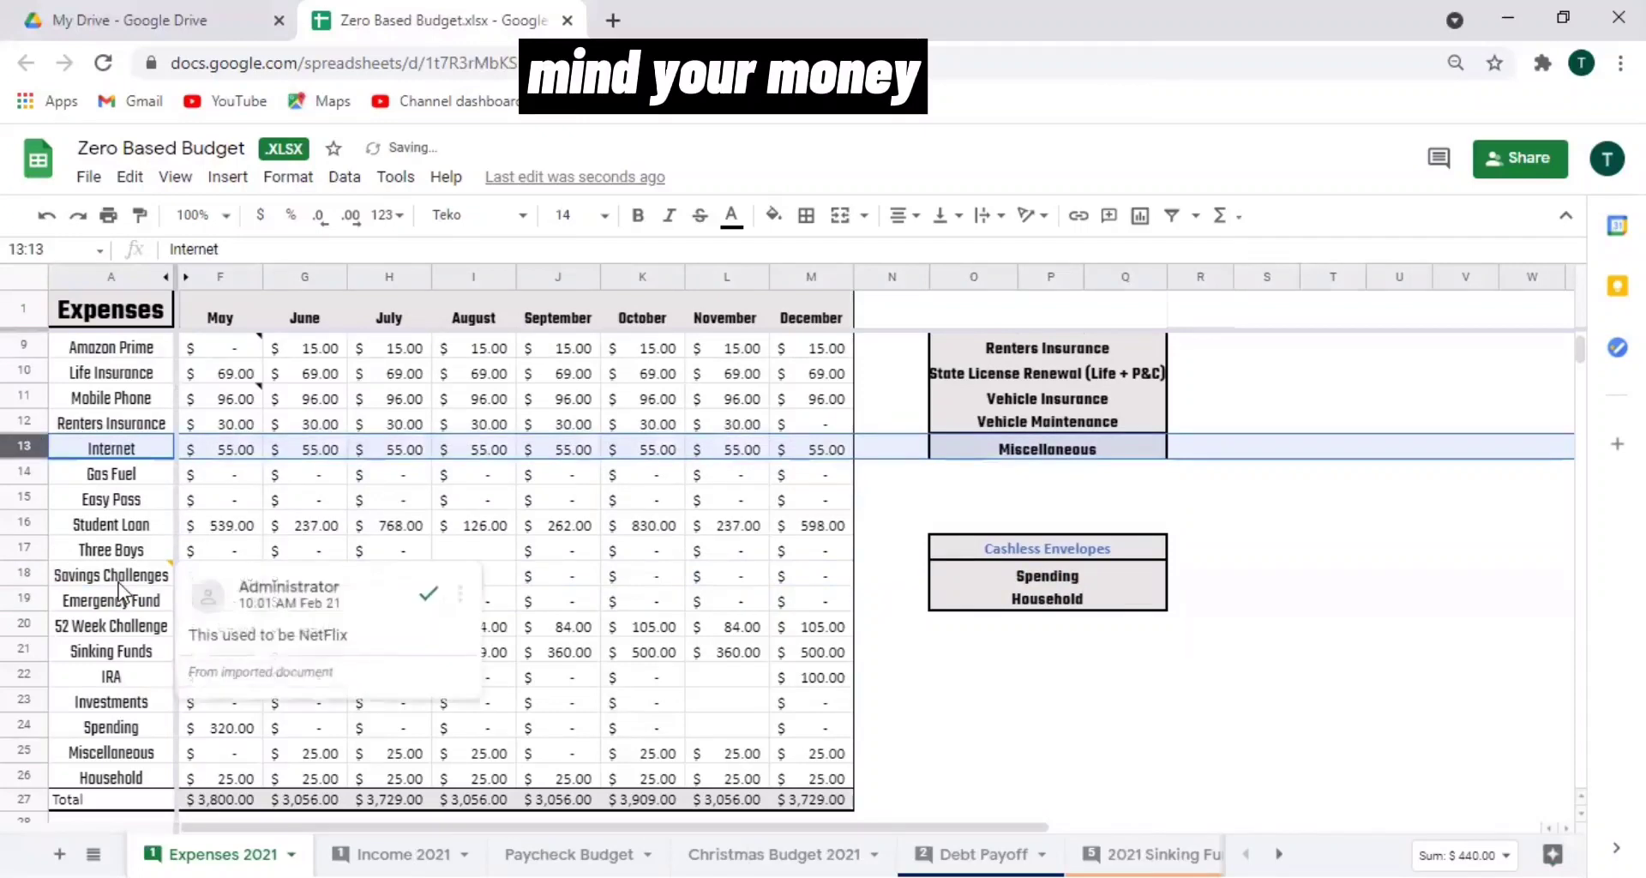
{"action": "left_click", "coordinate": [1074, 678]}
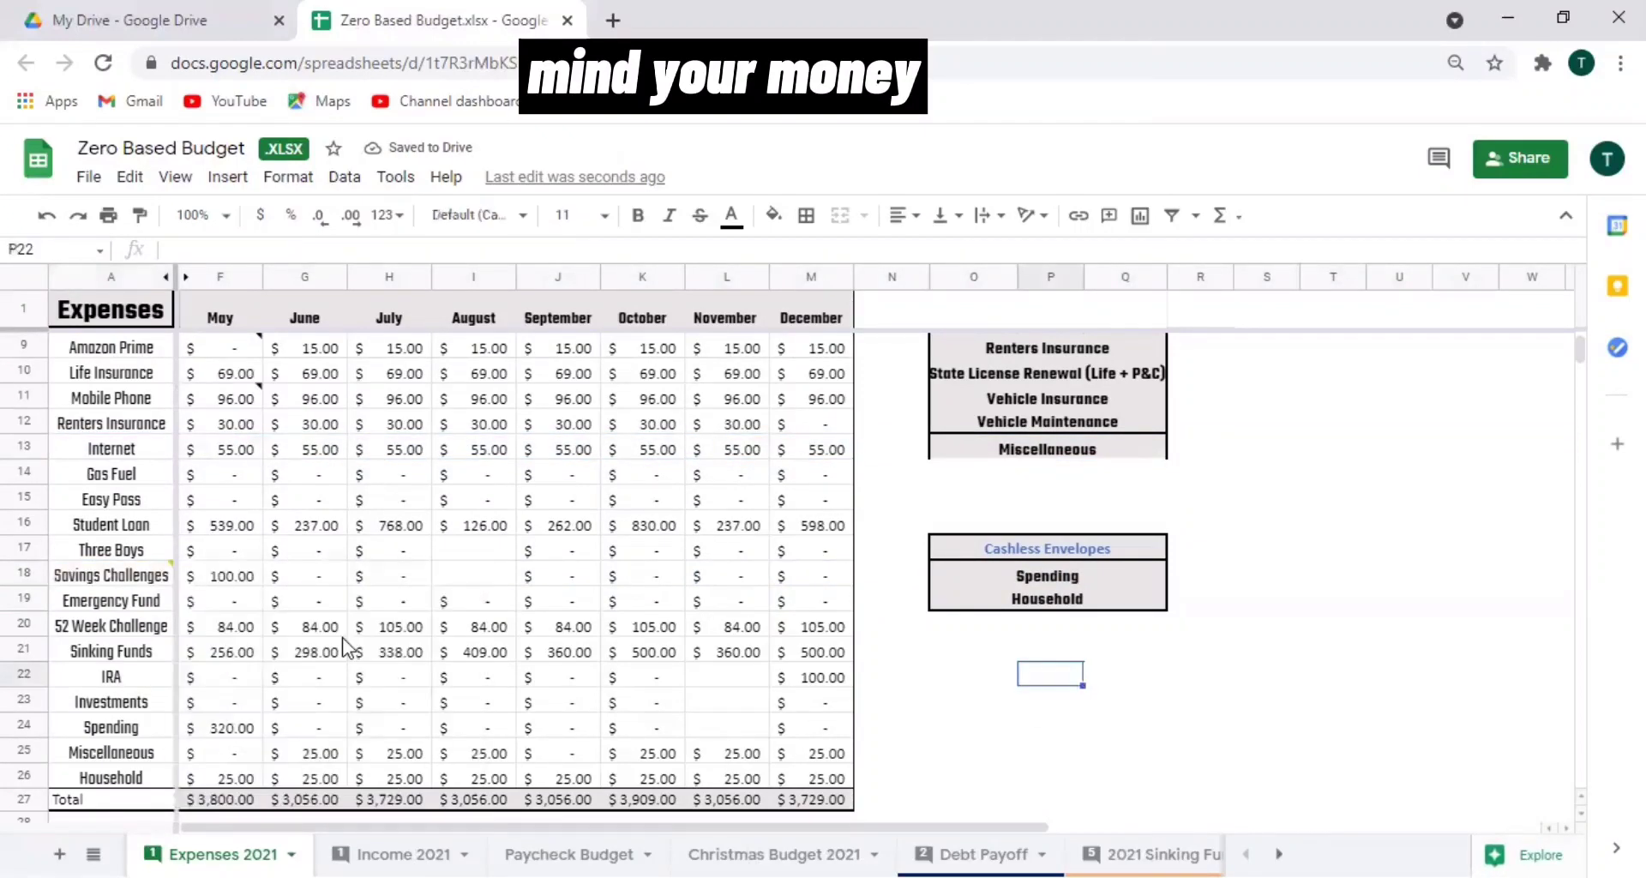
Check the order of the expense categories in column A from Internet down to Household.
{"action": "left_click", "coordinate": [141, 439]}
{"action": "key", "text": "Down"}
{"action": "key", "text": "Down"}
{"action": "key", "text": "Down"}
{"action": "key", "text": "Down"}
{"action": "key", "text": "Down"}
{"action": "key", "text": "Down"}
{"action": "key", "text": "Down"}
{"action": "key", "text": "Down"}
{"action": "key", "text": "Down"}
{"action": "key", "text": "Down"}
{"action": "key", "text": "Down"}
{"action": "key", "text": "Down"}
{"action": "key", "text": "Down"}
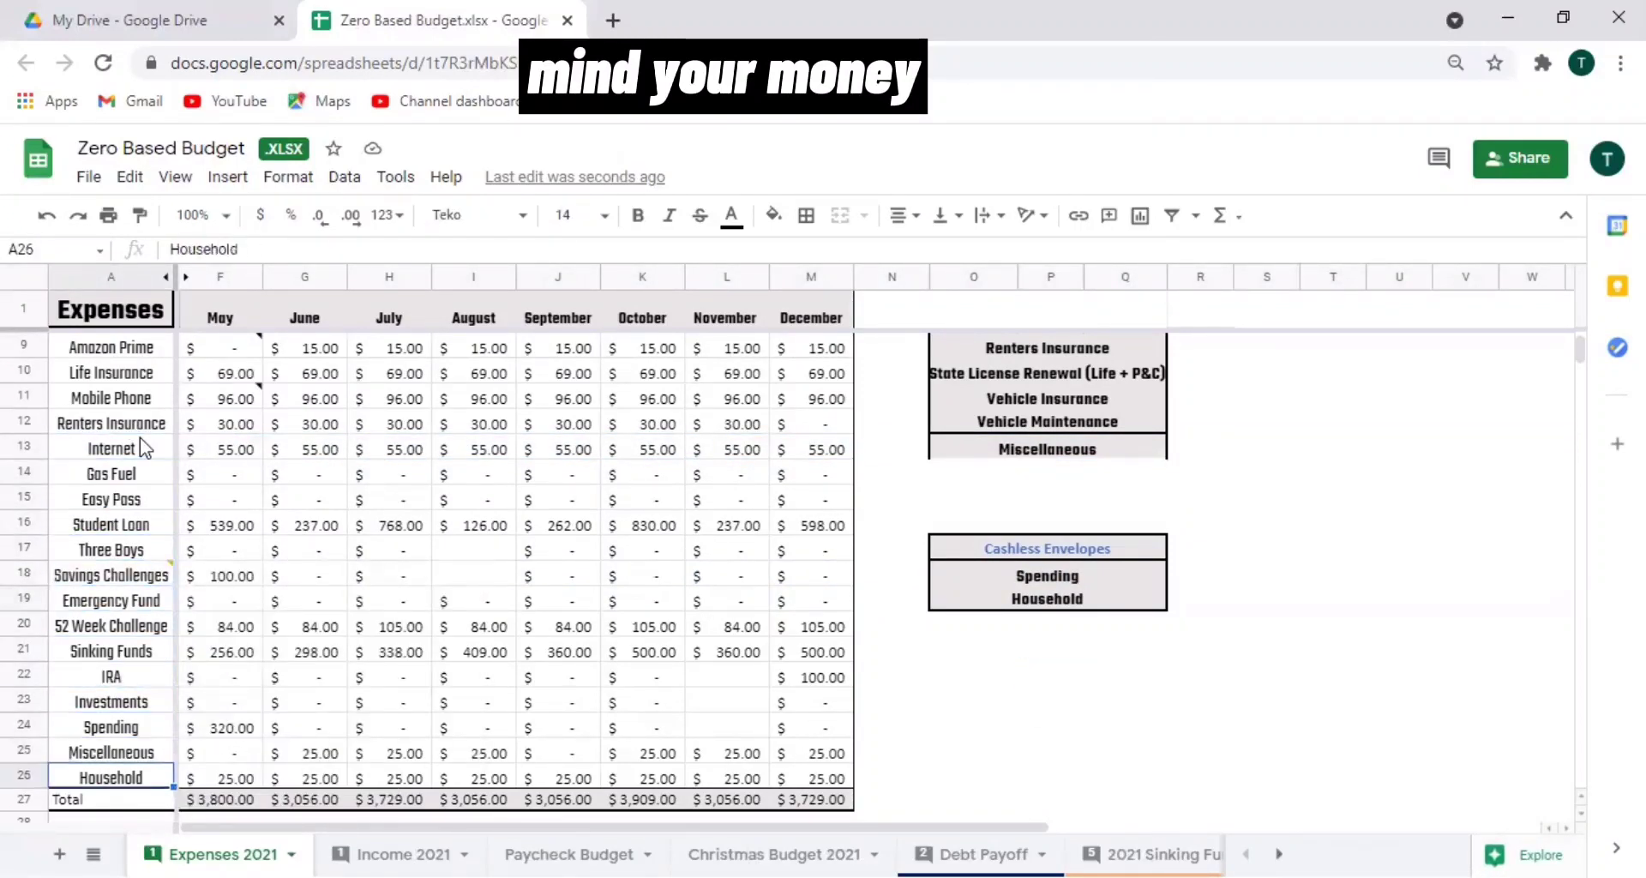
{"action": "key", "text": "Up"}
{"action": "key", "text": "Up"}
{"action": "key", "text": "Up"}
{"action": "key", "text": "Up"}
{"action": "key", "text": "Up"}
{"action": "key", "text": "Up"}
{"action": "key", "text": "Up"}
{"action": "key", "text": "Up"}
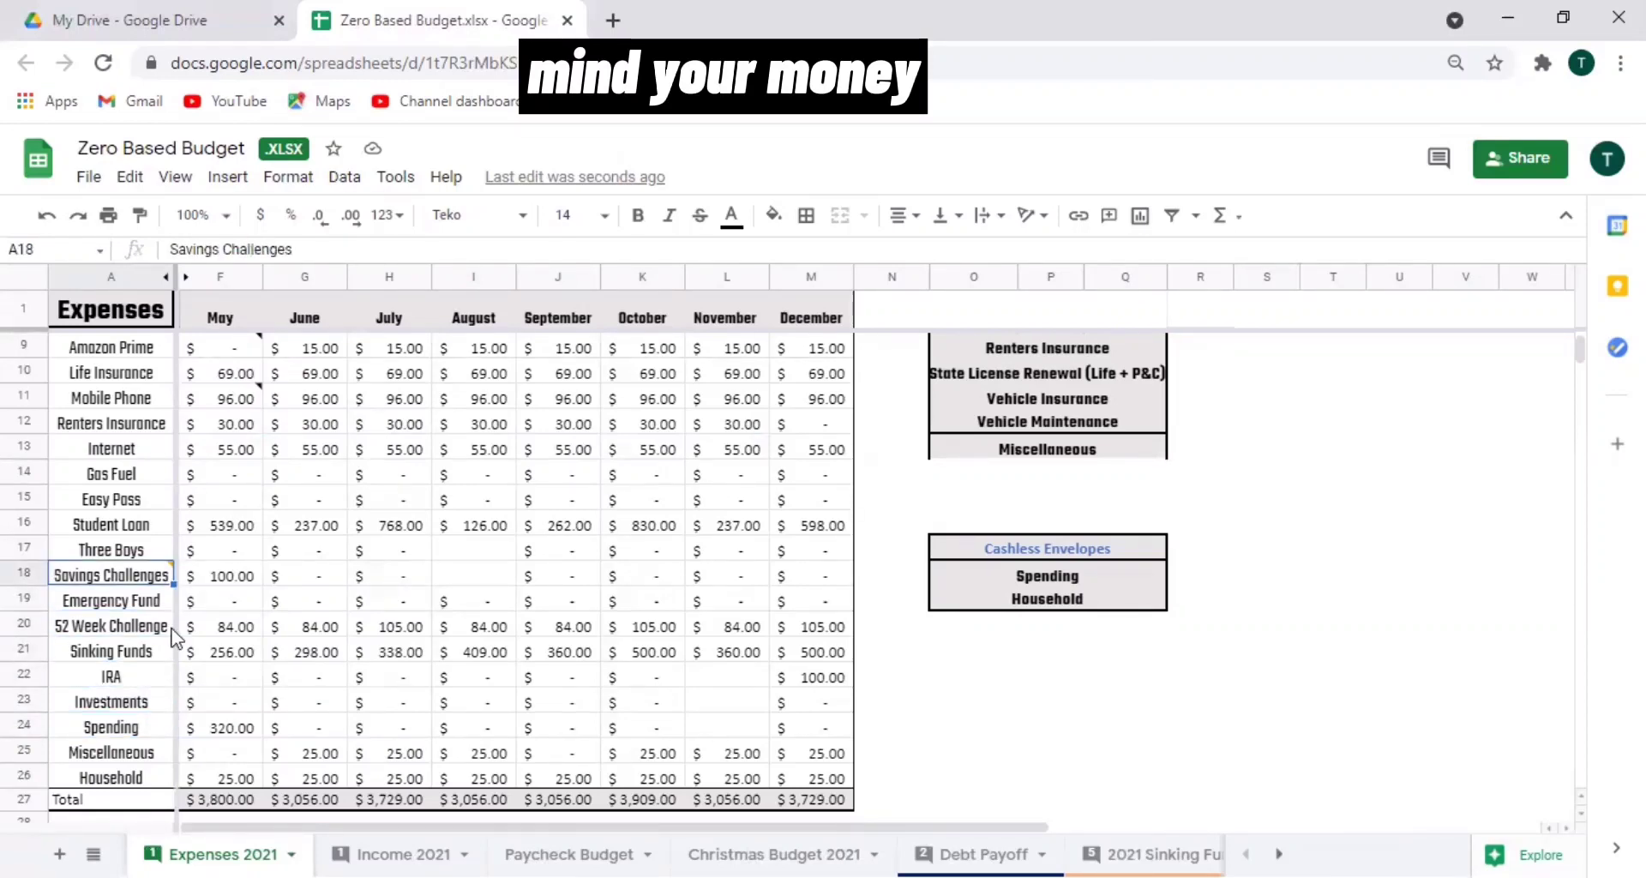
Resolve the old NetFlix comment attached to the Savings Challenges cell.
{"action": "left_click", "coordinate": [147, 605]}
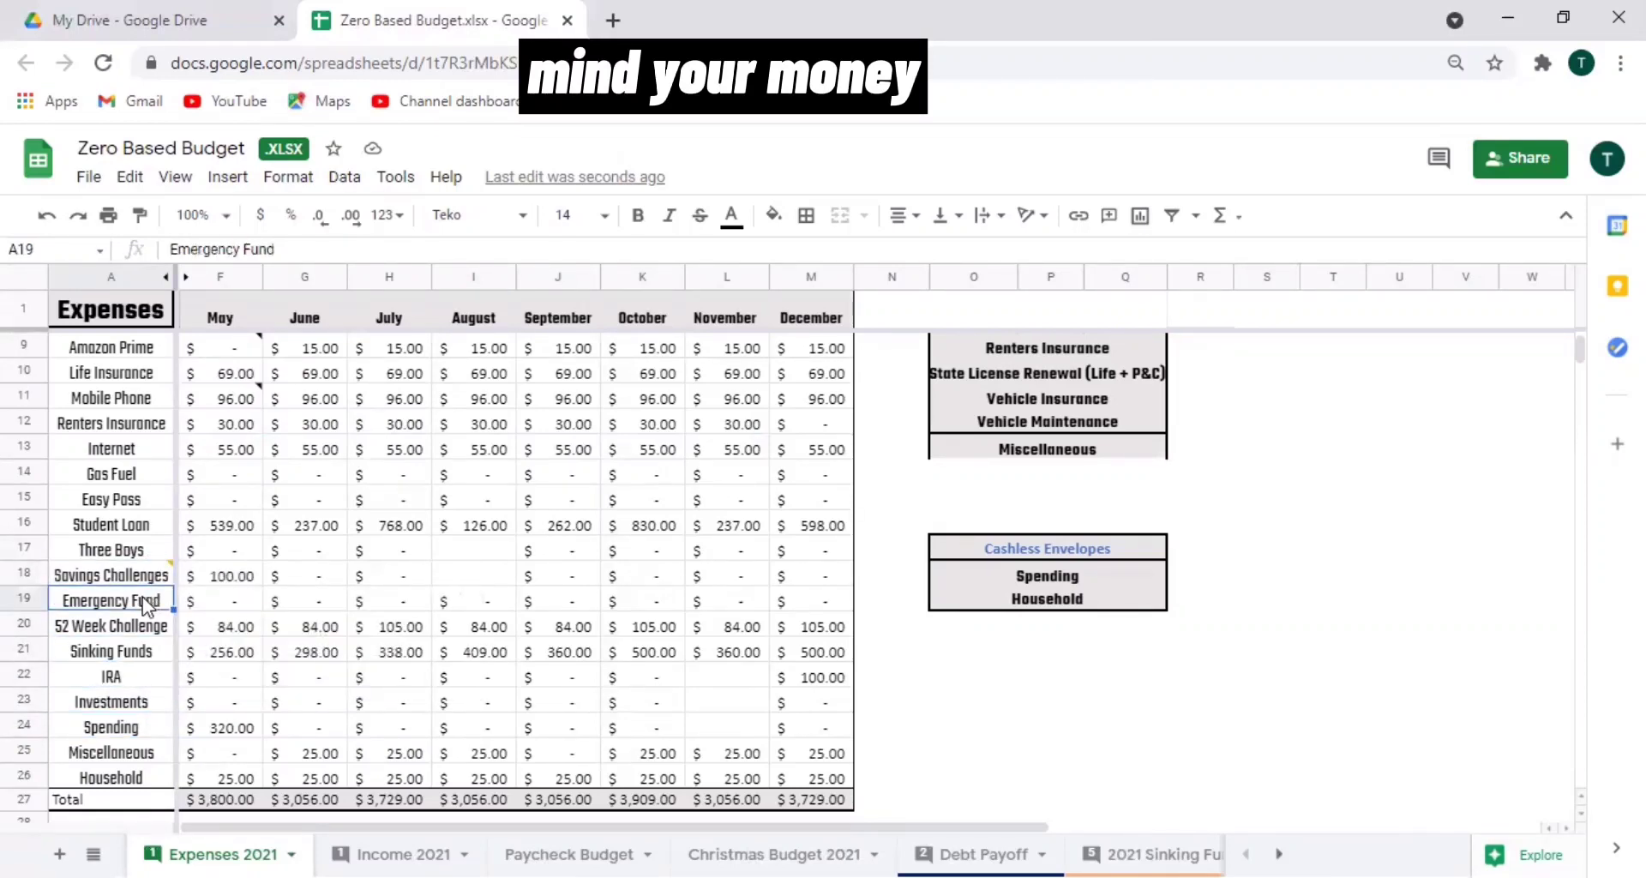
{"action": "left_click", "coordinate": [161, 579]}
{"action": "left_click", "coordinate": [460, 593]}
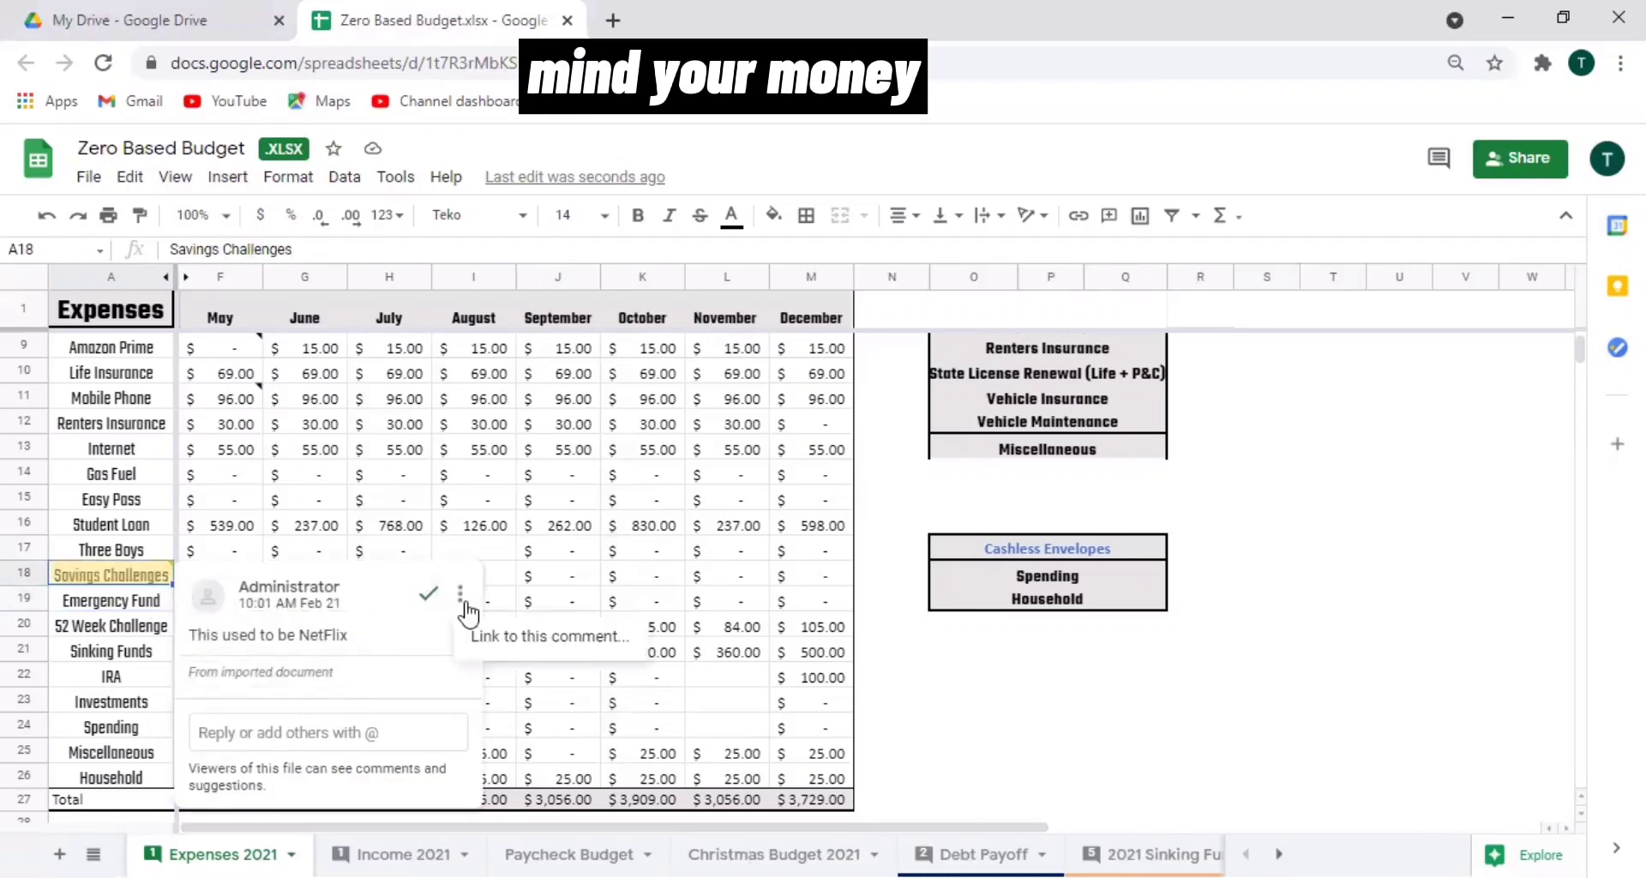
{"action": "left_click", "coordinate": [429, 592]}
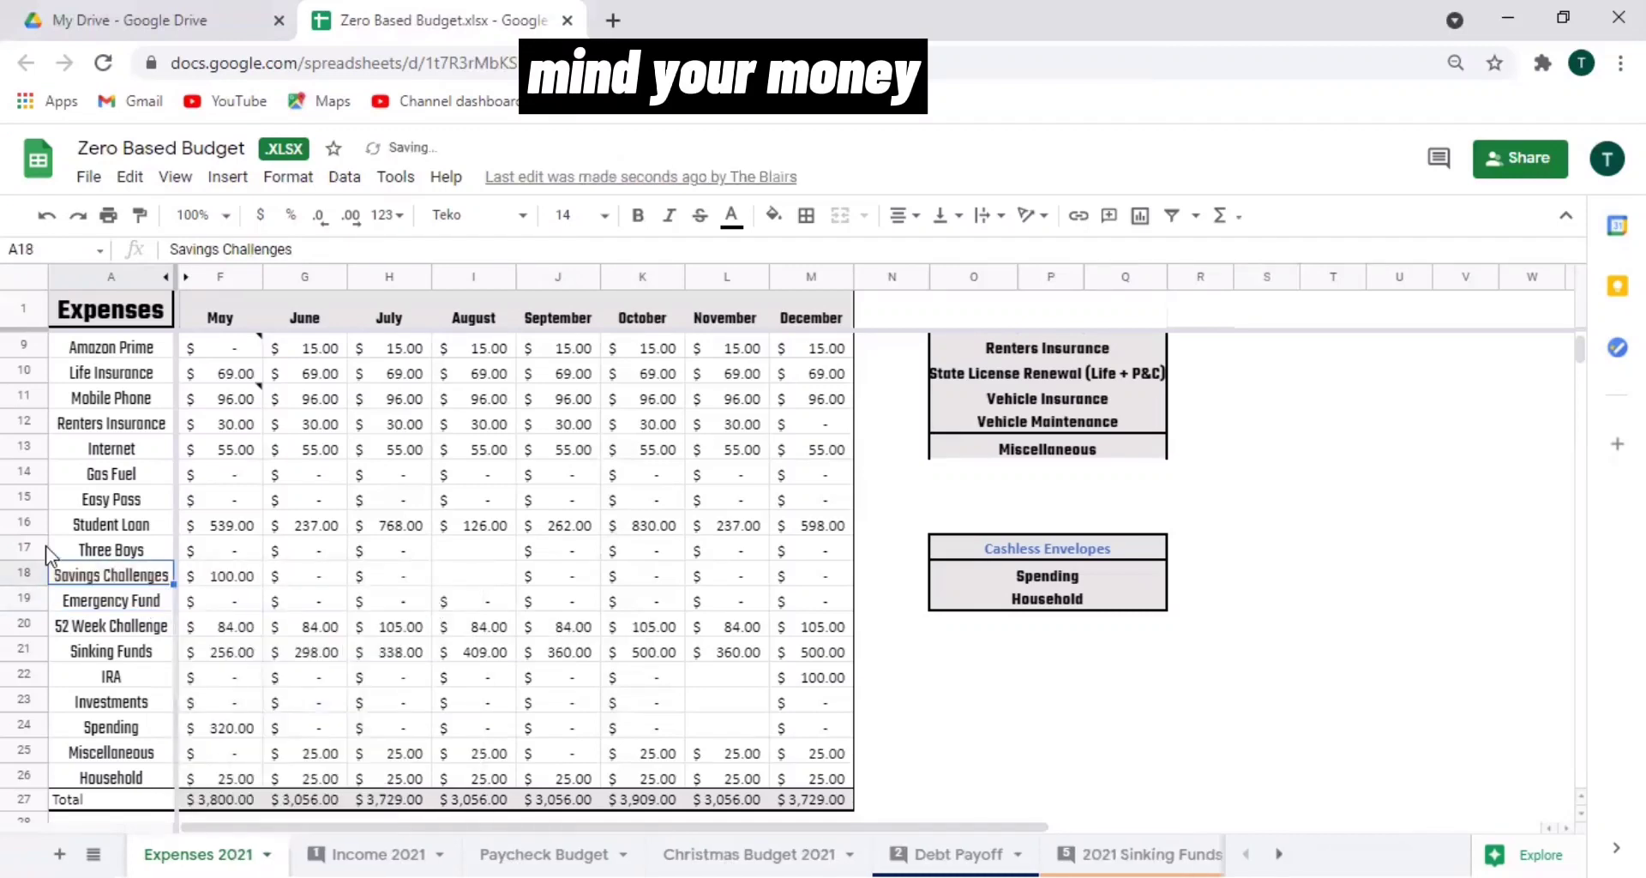
Add a note to the Savings Challenges cell reading "this will include: monthly savings challenges, ZOC and special challenges through the year".
{"action": "right_click", "coordinate": [142, 574]}
{"action": "left_click", "coordinate": [227, 787]}
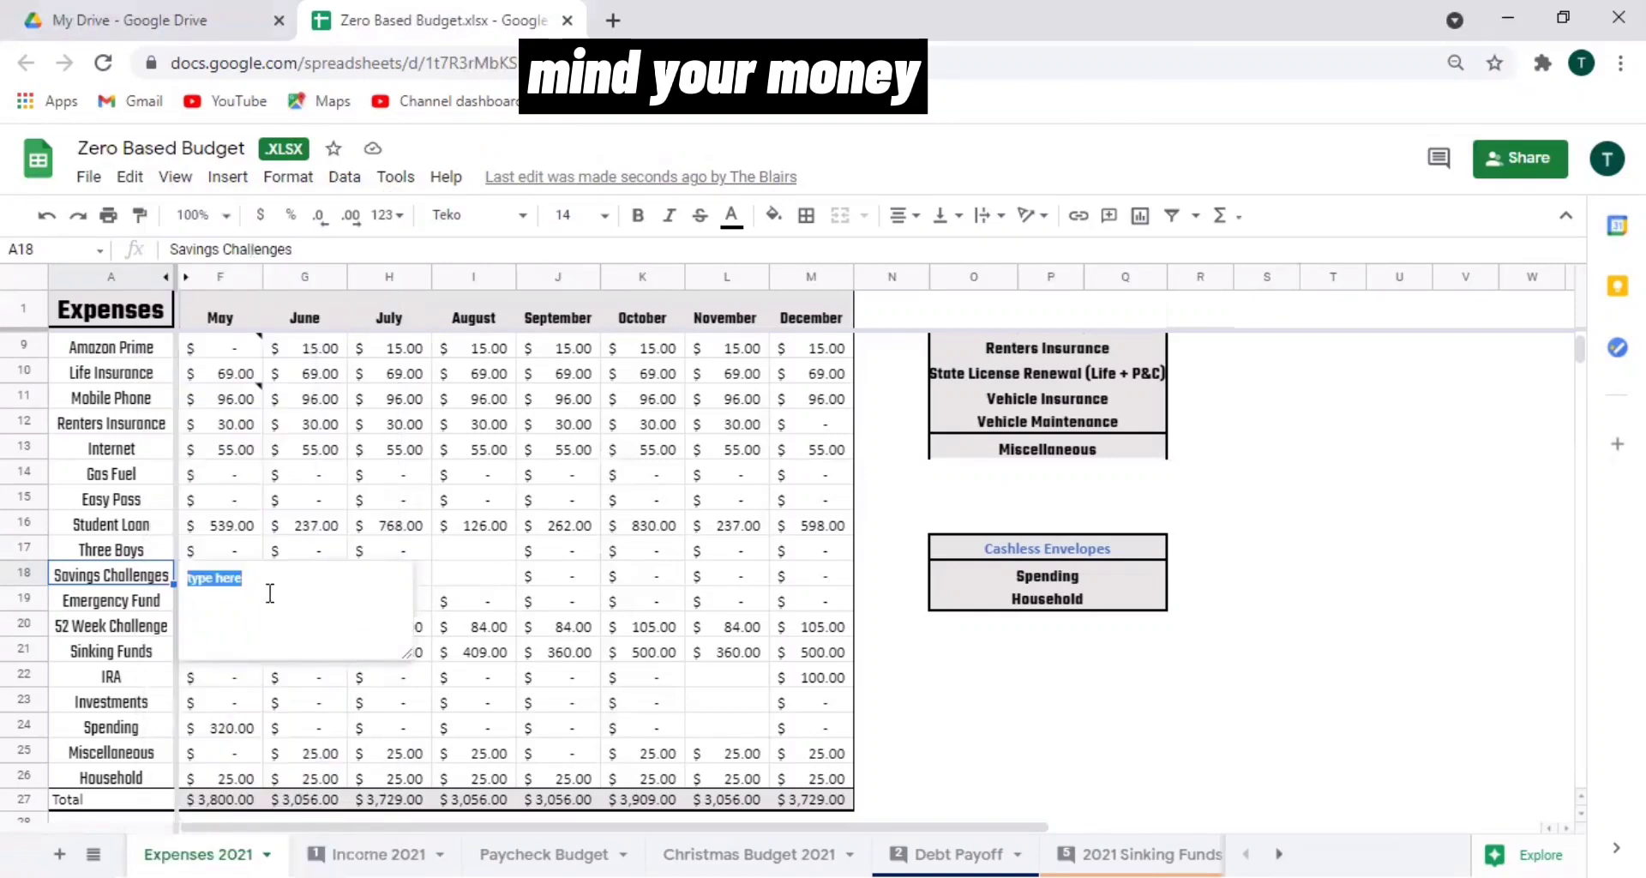
{"action": "left_click", "coordinate": [269, 592]}
{"action": "type", "text": "Thi"}
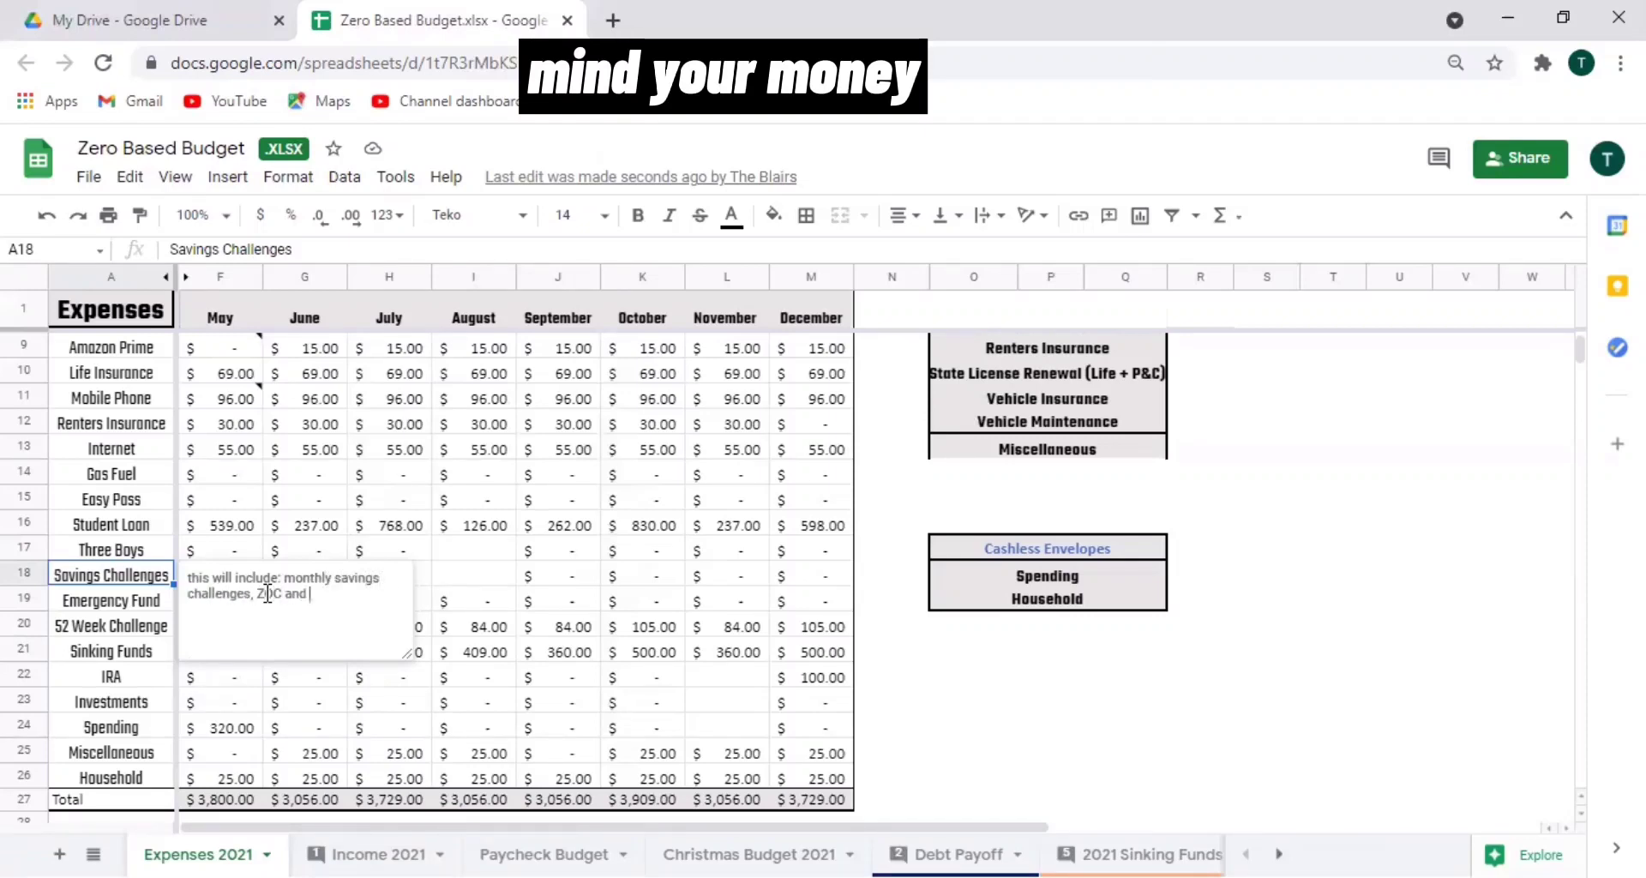
{"action": "type", "text": "ges thr"}
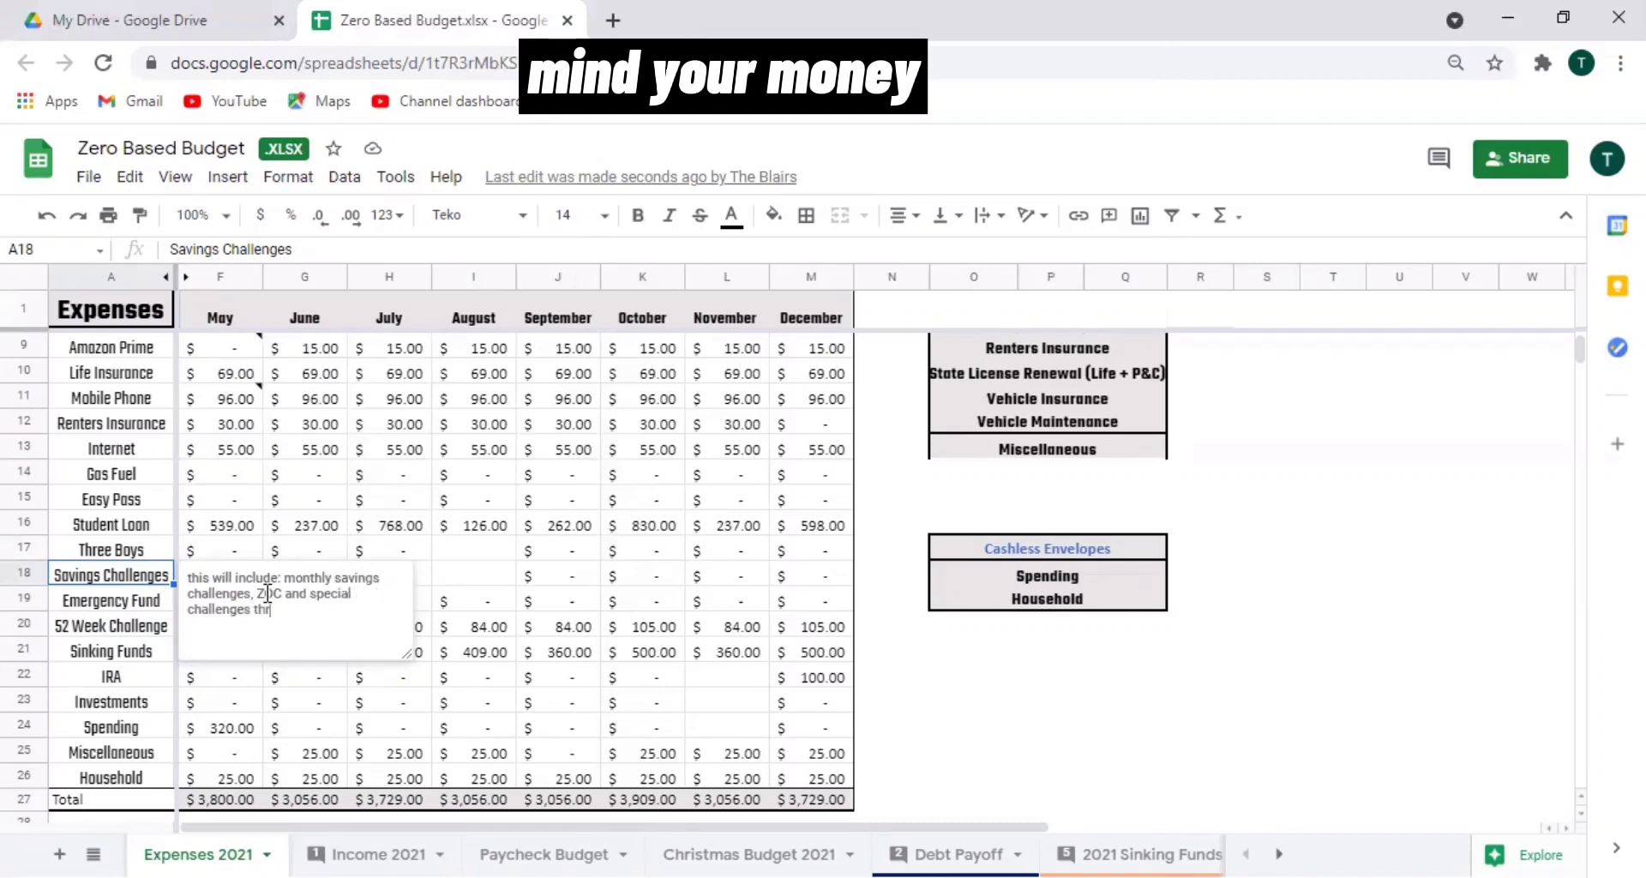
{"action": "type", "text": "ough the year"}
{"action": "left_click", "coordinate": [137, 574]}
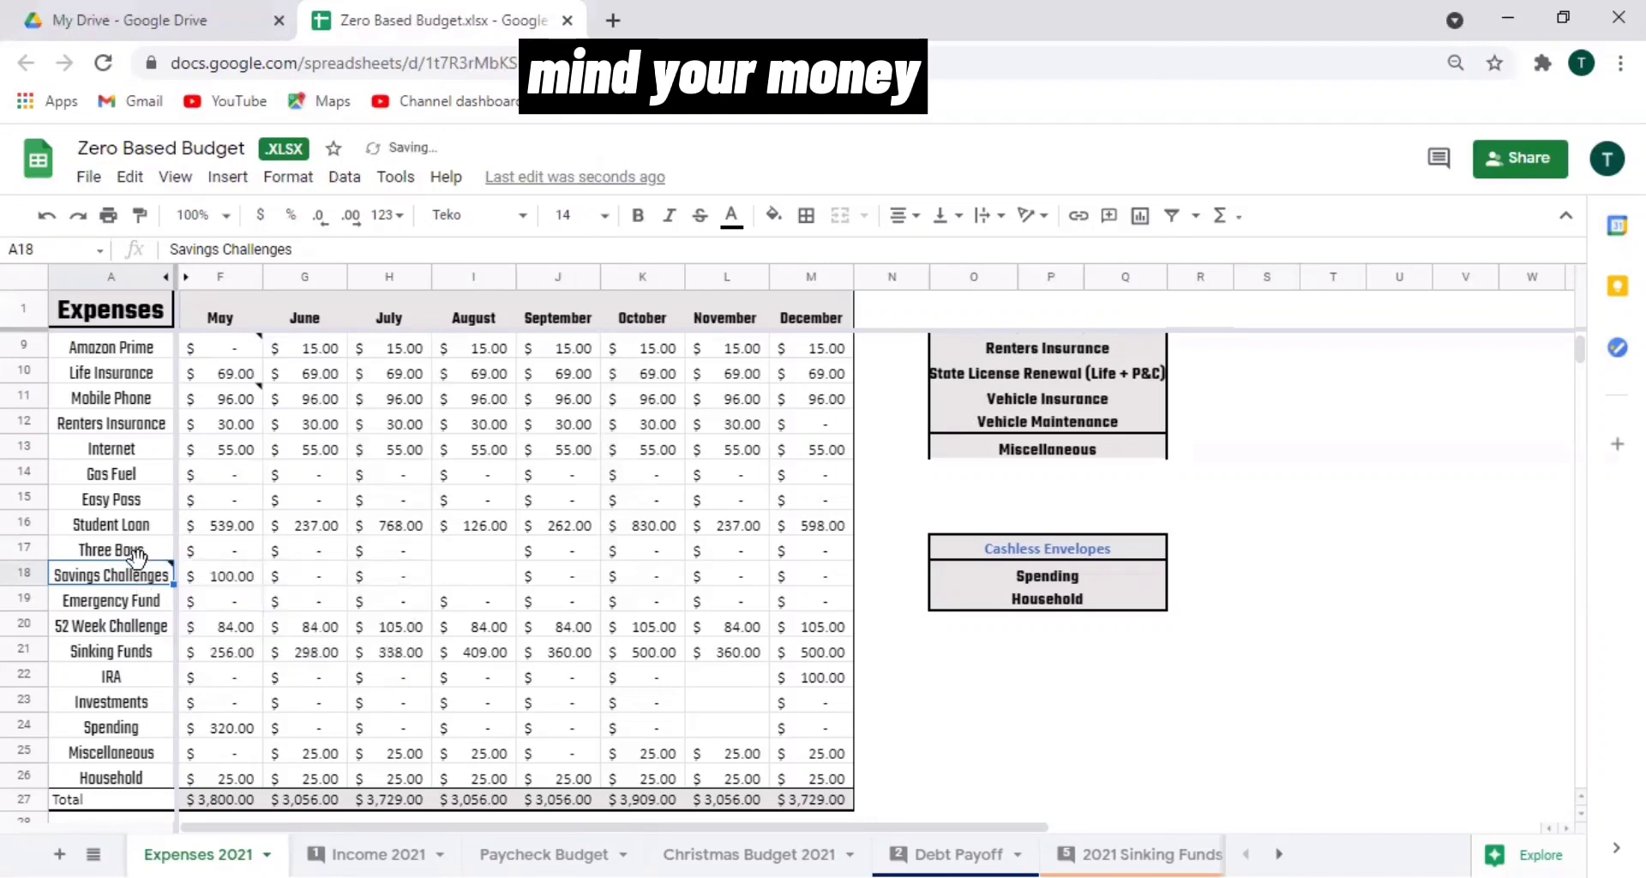
Look over the categories from Student Loan up to Renters Insurance and examine the monthly Renters Insurance amounts.
{"action": "left_click", "coordinate": [141, 519]}
{"action": "left_click", "coordinate": [146, 500]}
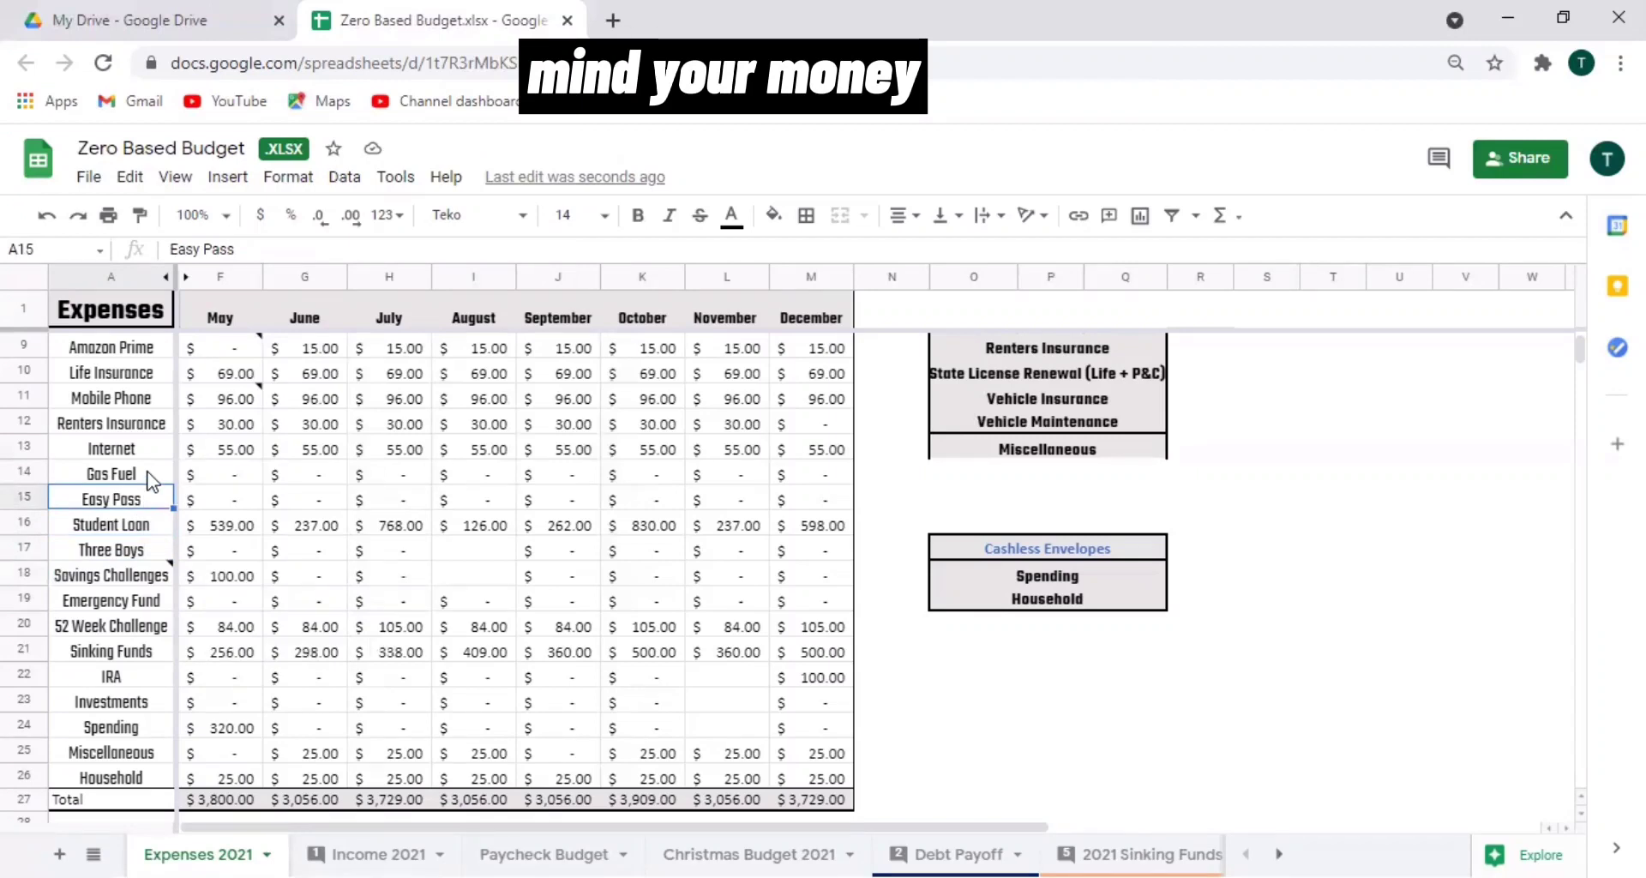
{"action": "left_click", "coordinate": [146, 474]}
{"action": "left_click", "coordinate": [147, 450]}
{"action": "left_click", "coordinate": [150, 426]}
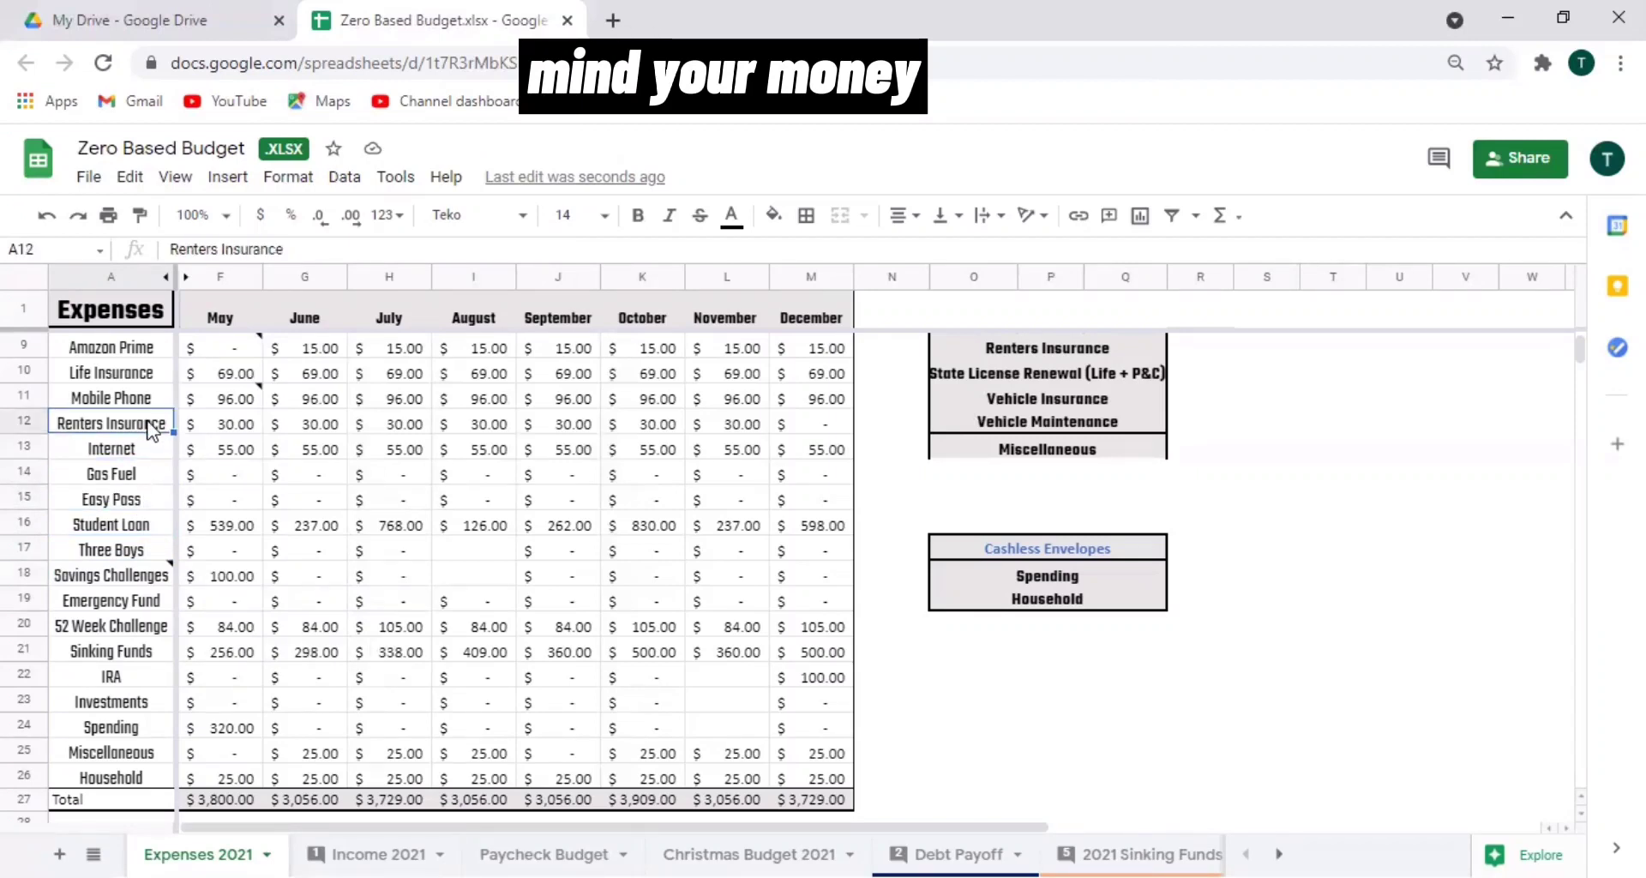
{"action": "left_click", "coordinate": [244, 424]}
{"action": "key", "text": "Right"}
{"action": "key", "text": "Right"}
{"action": "key", "text": "Right"}
{"action": "key", "text": "Right"}
{"action": "key", "text": "Right"}
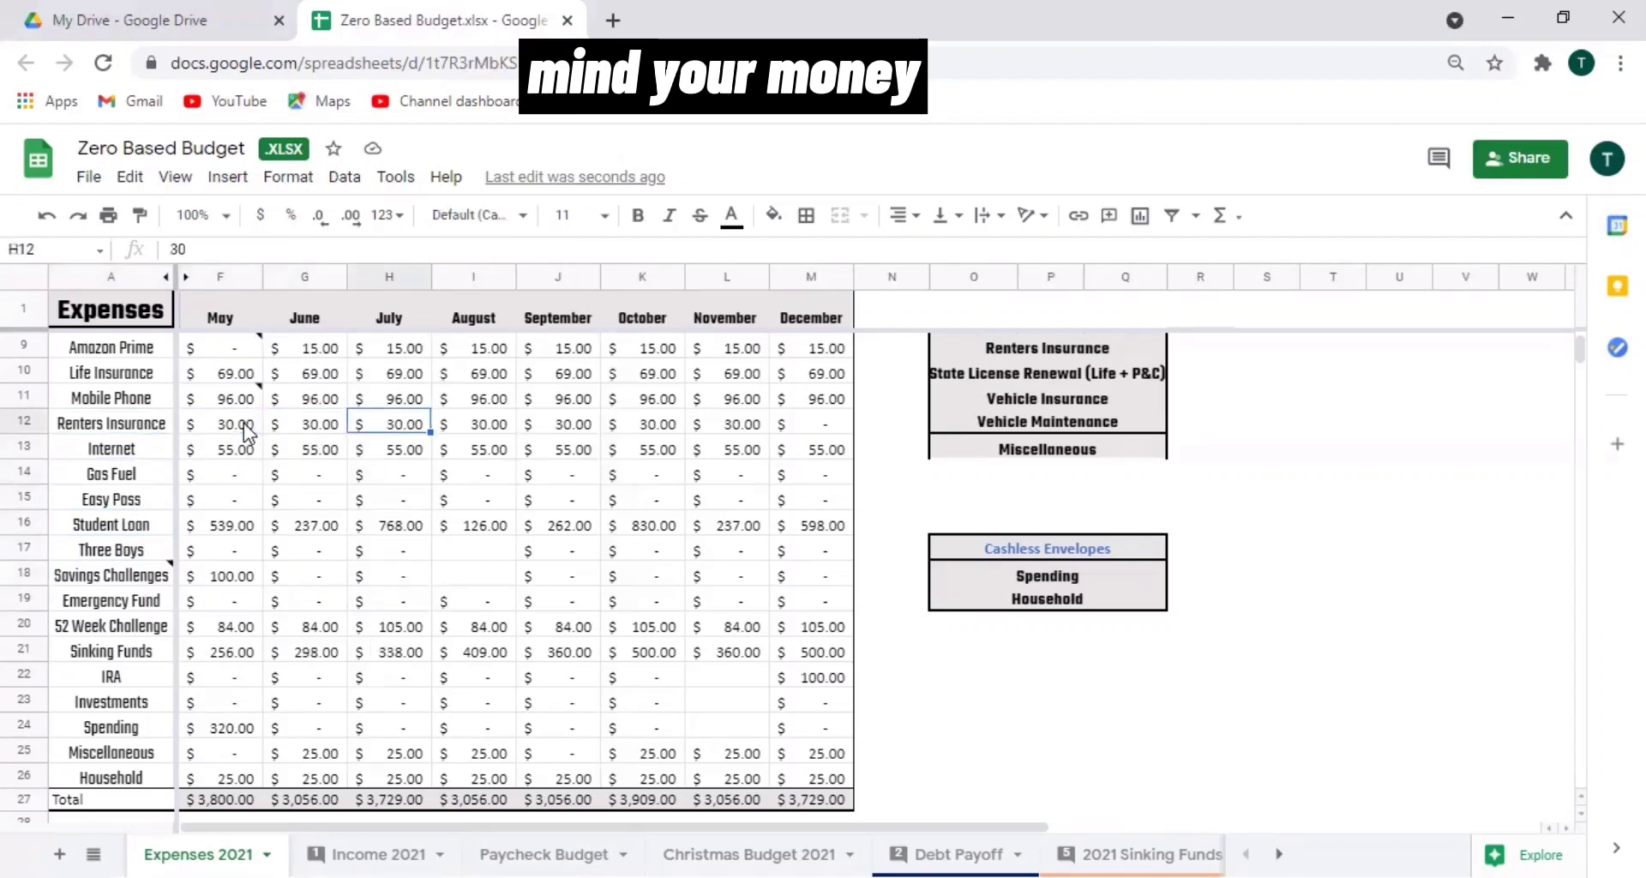
{"action": "key", "text": "Right"}
{"action": "key", "text": "Left"}
{"action": "key", "text": "Left"}
{"action": "key", "text": "Left"}
{"action": "key", "text": "Left"}
{"action": "key", "text": "Left"}
{"action": "key", "text": "Left"}
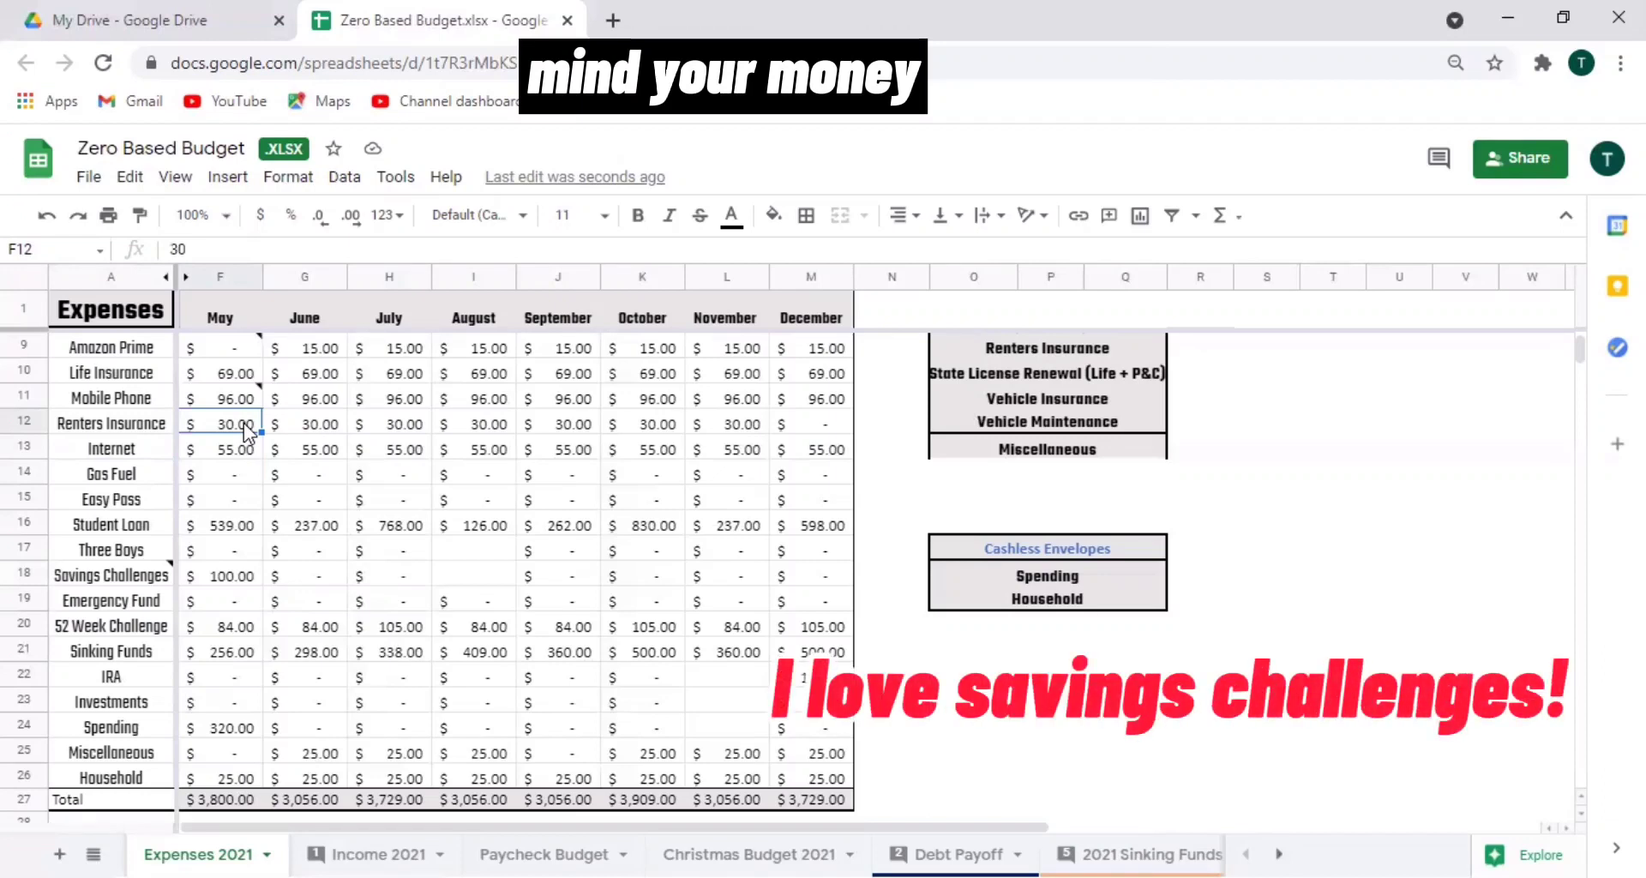
Read the note on the May Amazon Prime cell and check the September amount in that row.
{"action": "scroll", "coordinate": [243, 423], "scroll_direction": "up", "scroll_amount": 2}
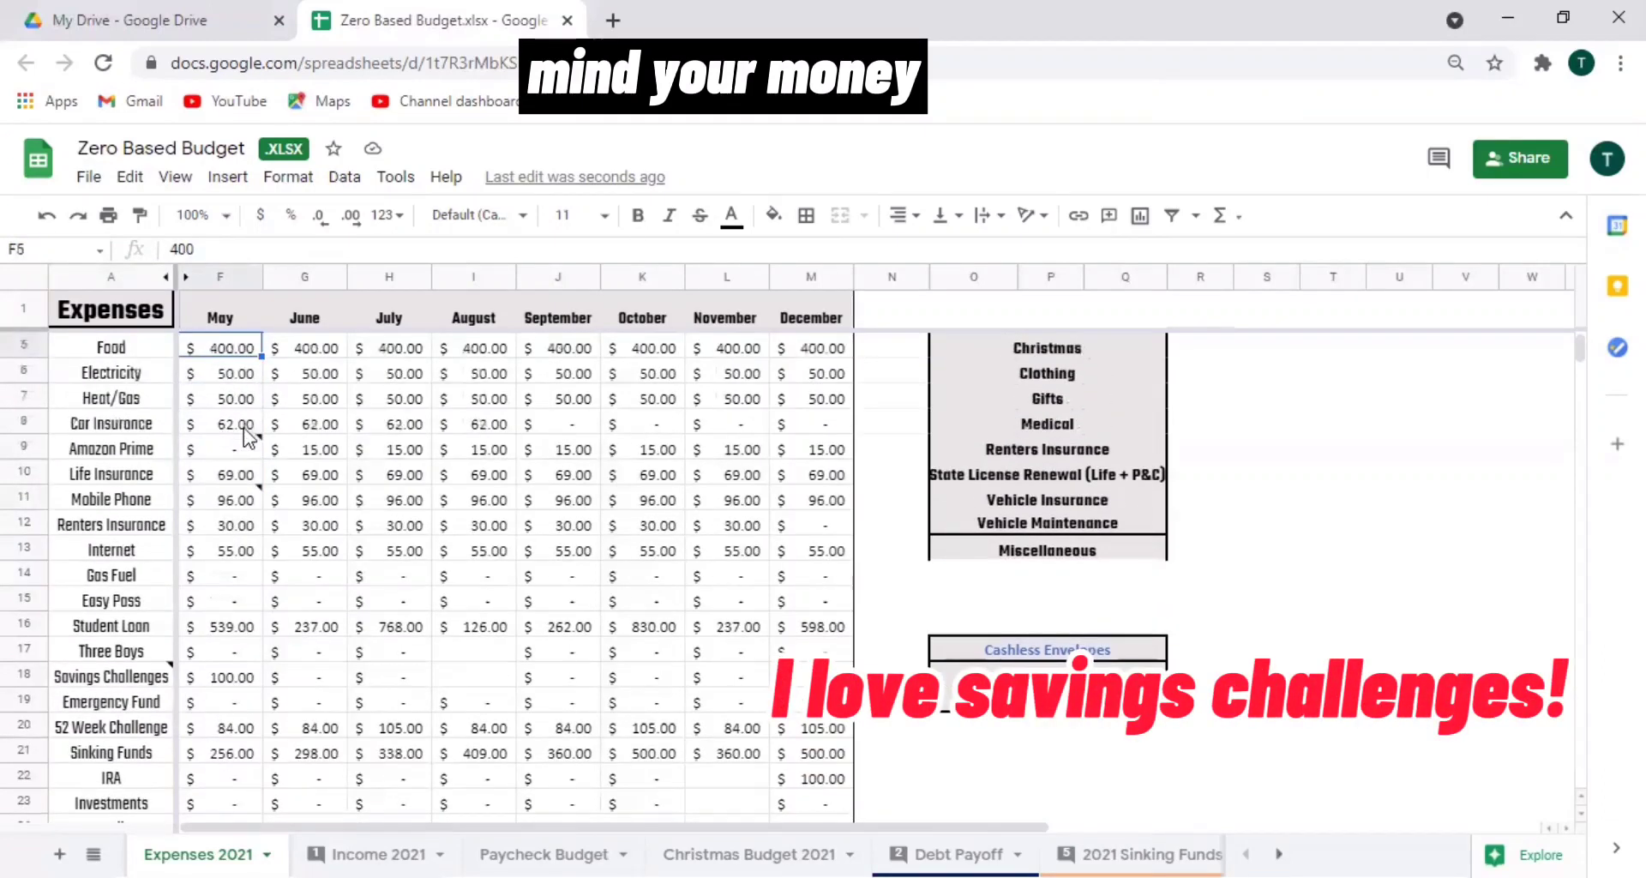
{"action": "left_click", "coordinate": [248, 452]}
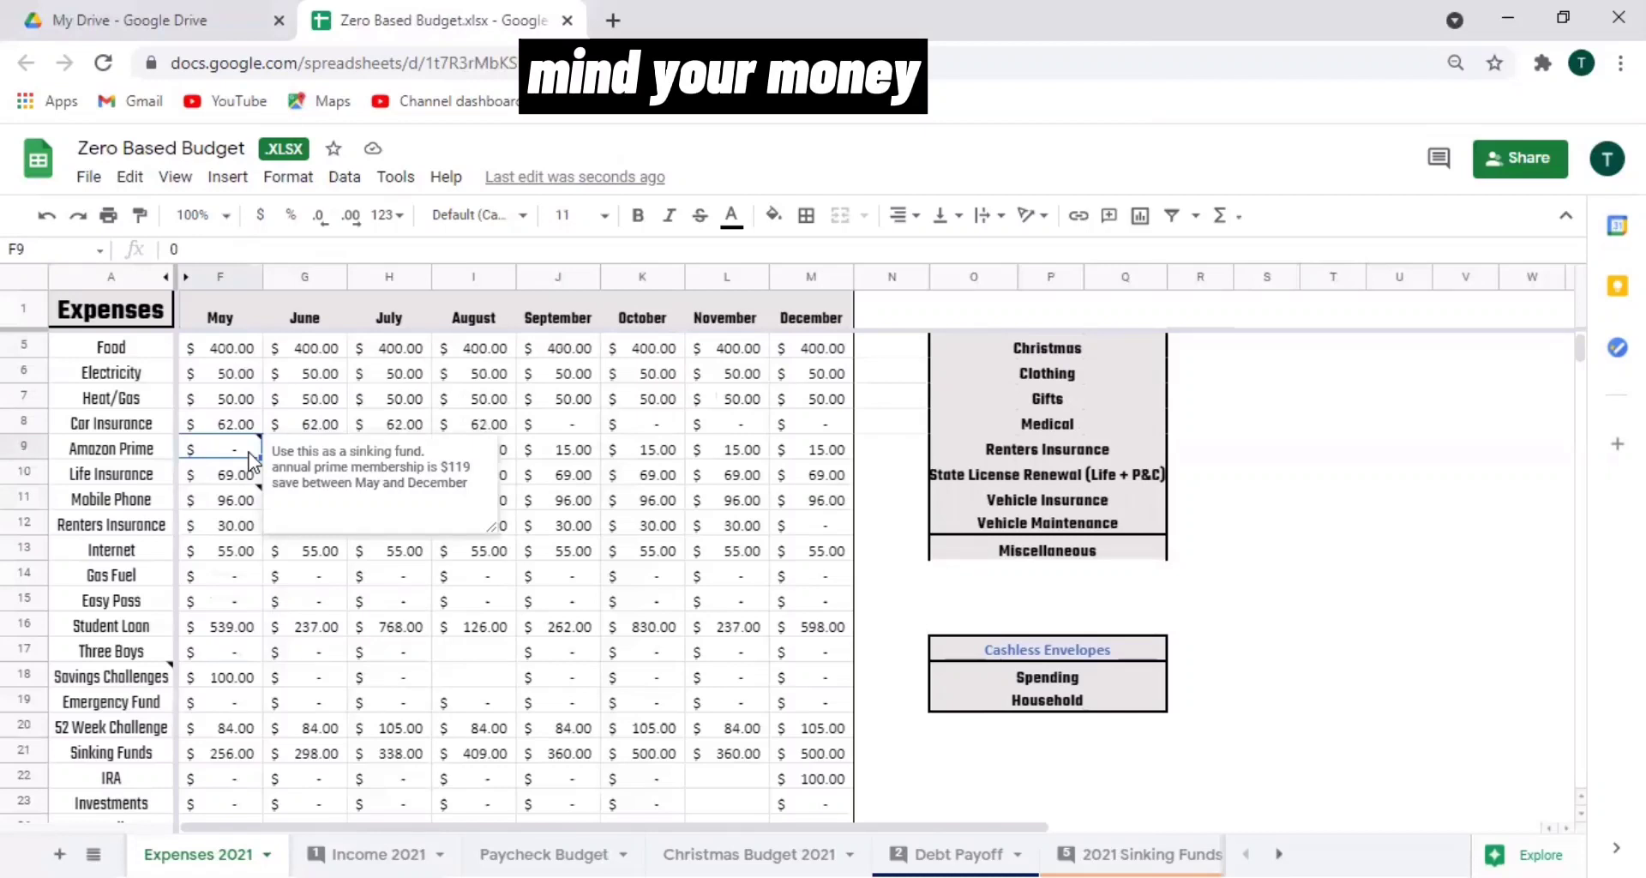
{"action": "left_click", "coordinate": [576, 449]}
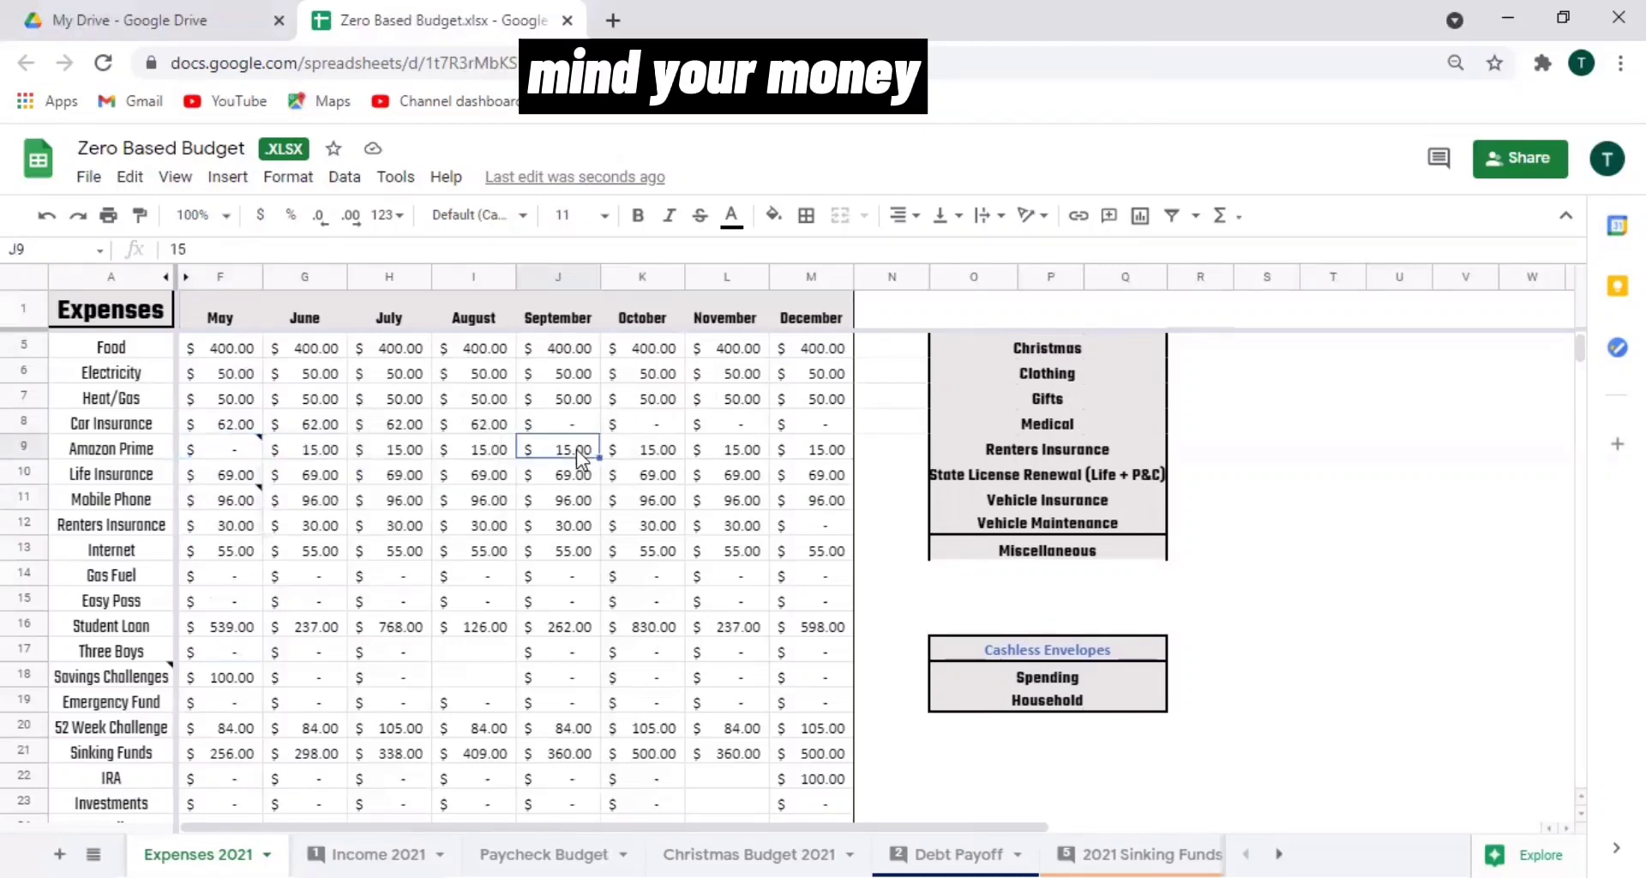
Clear all borders from the Miscellaneous cell in the Sinking Funds list.
{"action": "left_click", "coordinate": [1078, 549]}
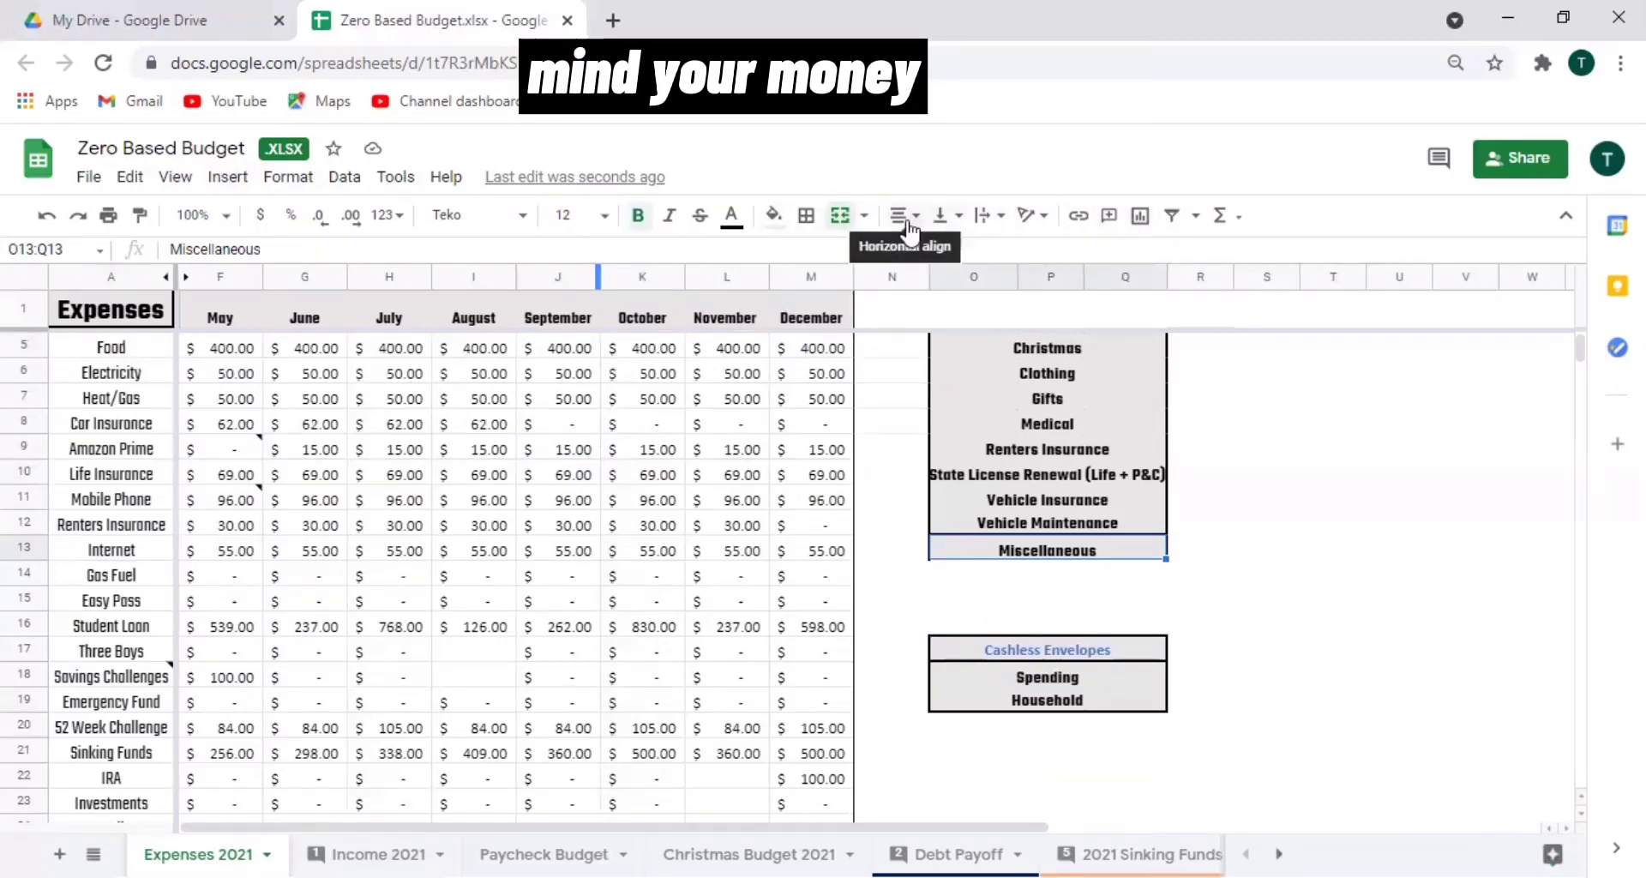
{"action": "left_click", "coordinate": [806, 215]}
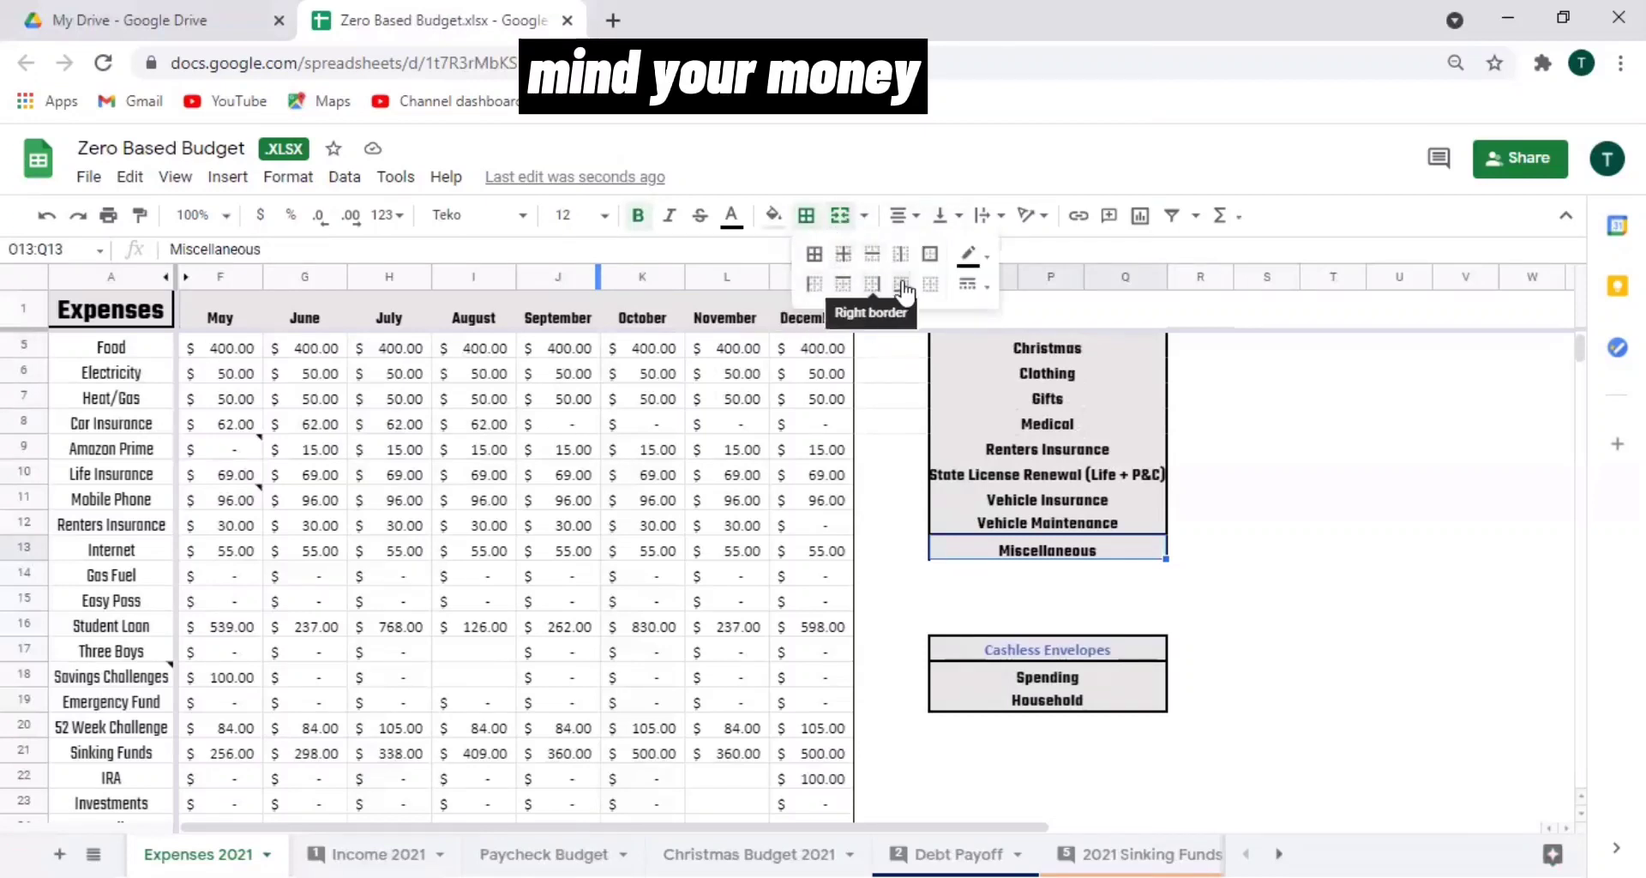
{"action": "left_click", "coordinate": [930, 284]}
{"action": "left_click", "coordinate": [1201, 572]}
Add thin bottom and left borders to the Miscellaneous cell in the Sinking Funds list.
{"action": "left_click", "coordinate": [1043, 553]}
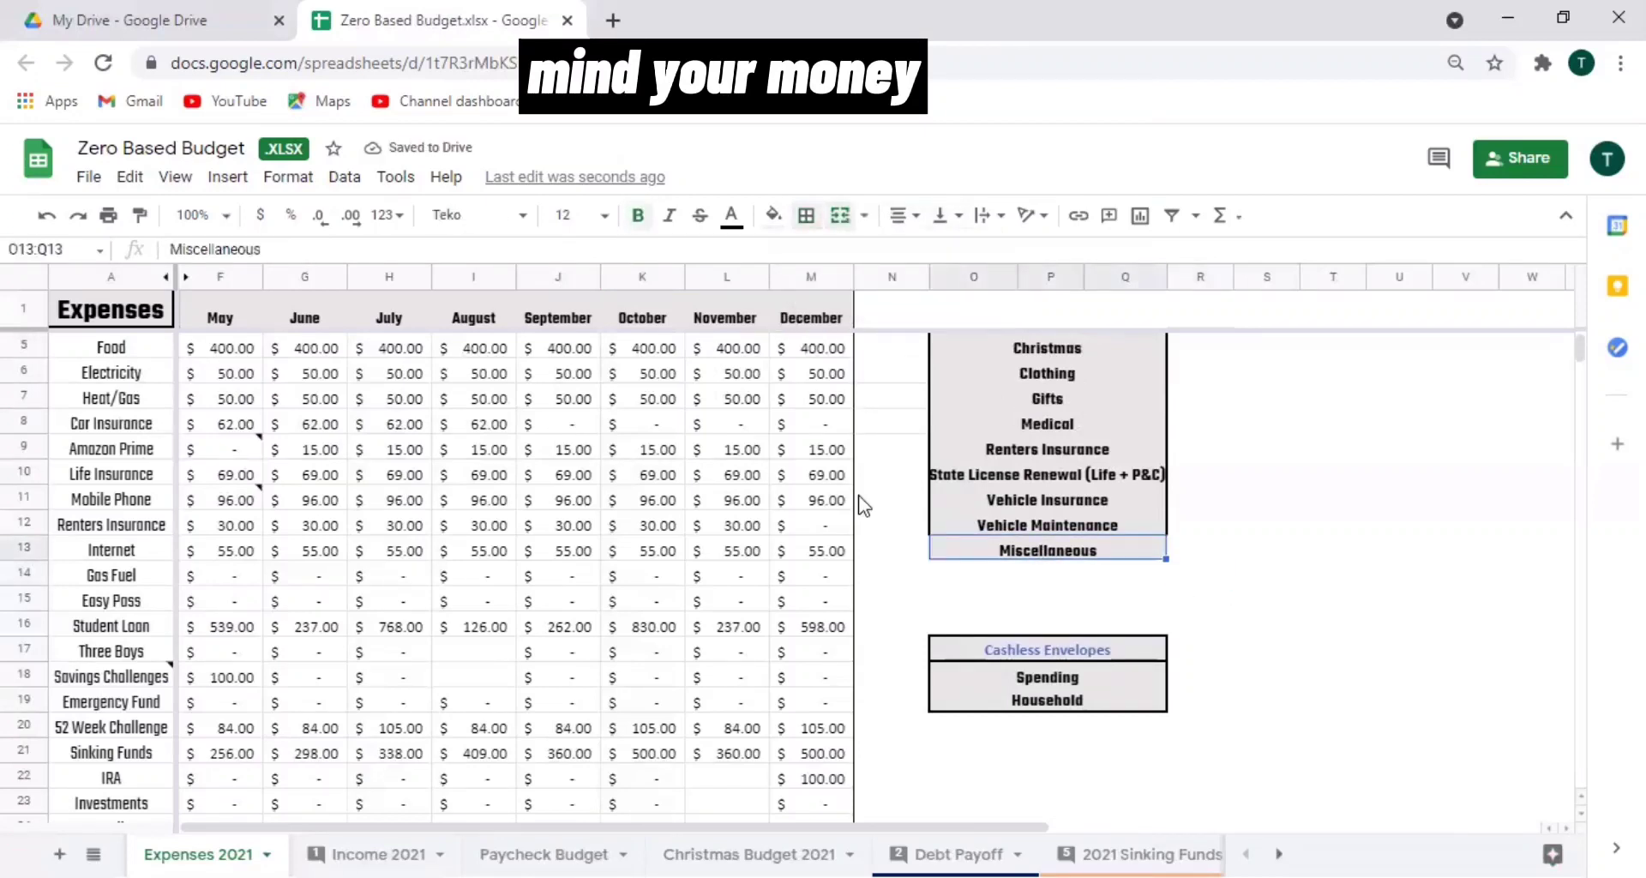
{"action": "left_click", "coordinate": [804, 217]}
{"action": "left_click", "coordinate": [902, 284]}
{"action": "left_click", "coordinate": [1143, 593]}
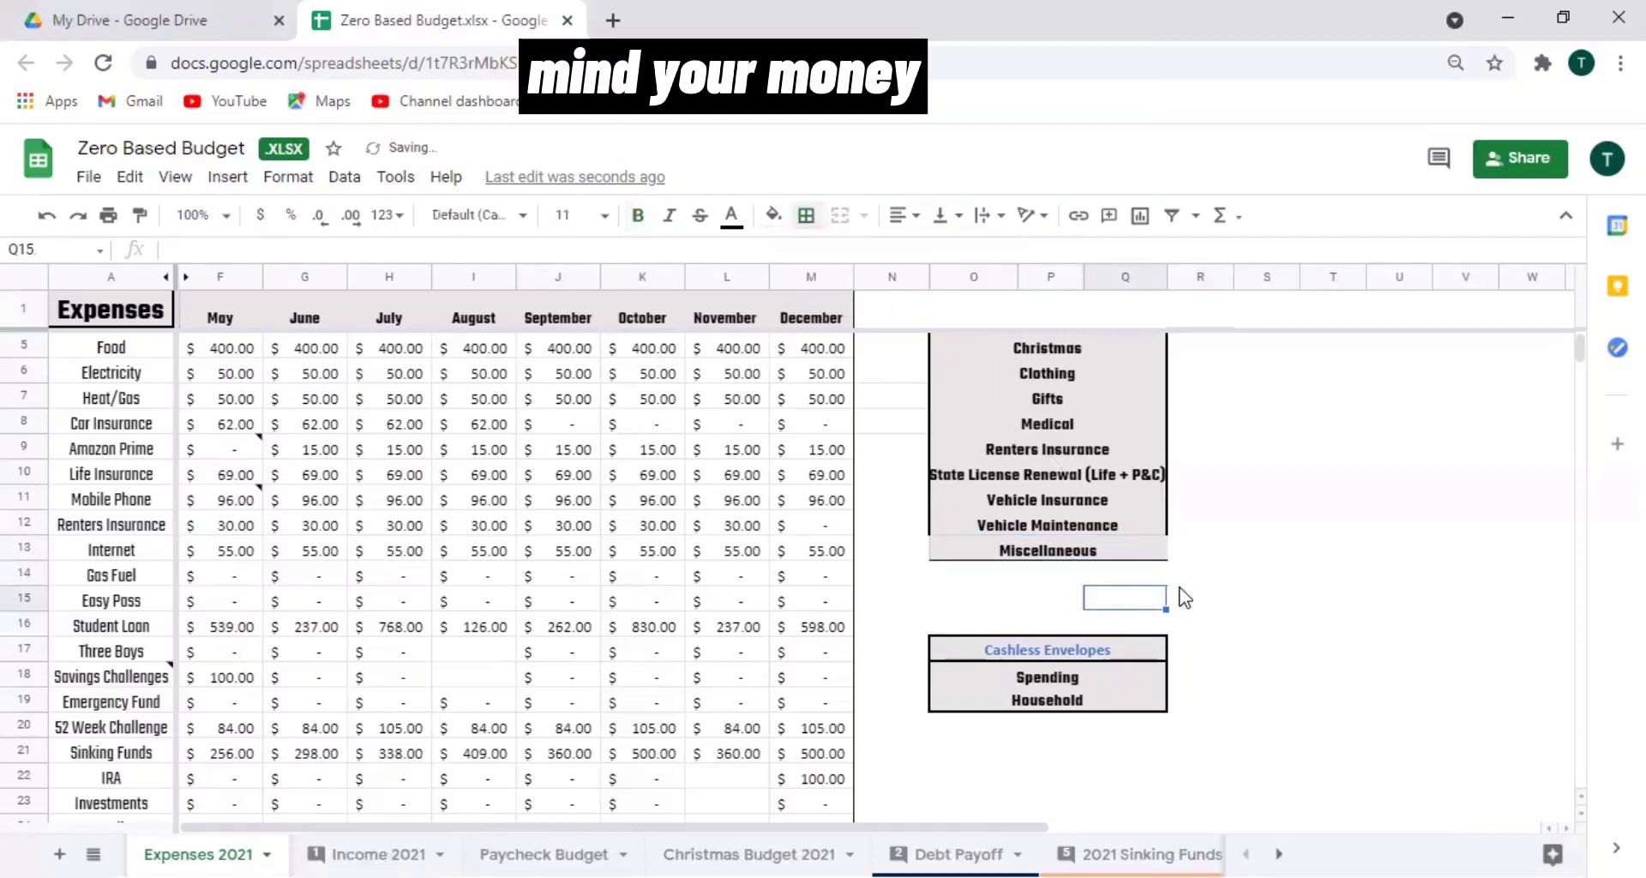
{"action": "left_click", "coordinate": [961, 546]}
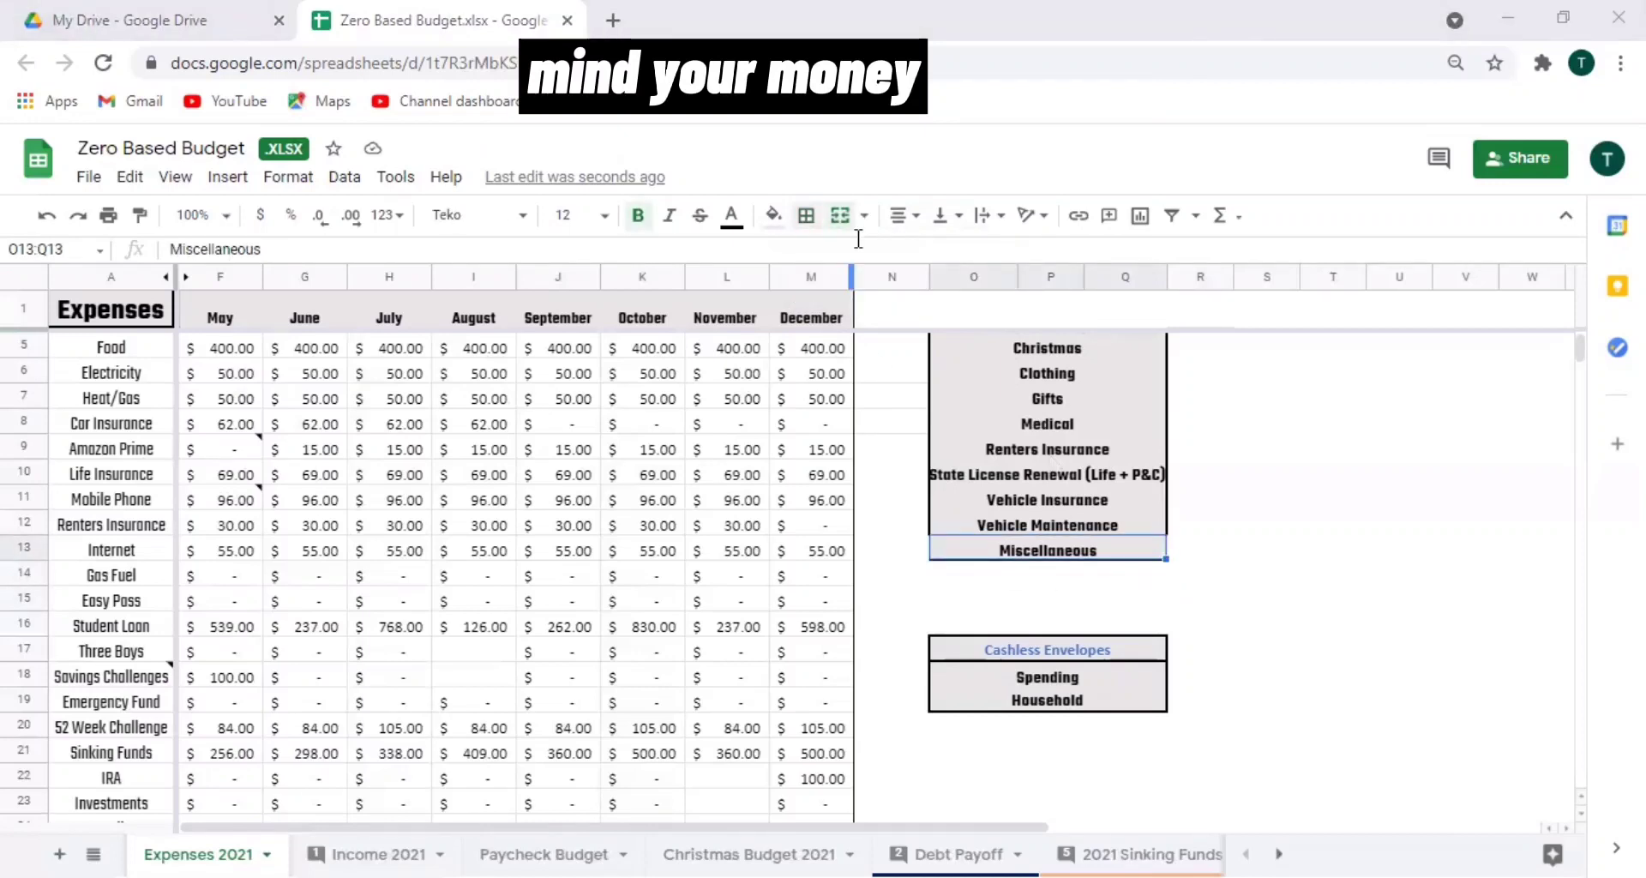
{"action": "left_click", "coordinate": [805, 218]}
{"action": "left_click", "coordinate": [813, 296]}
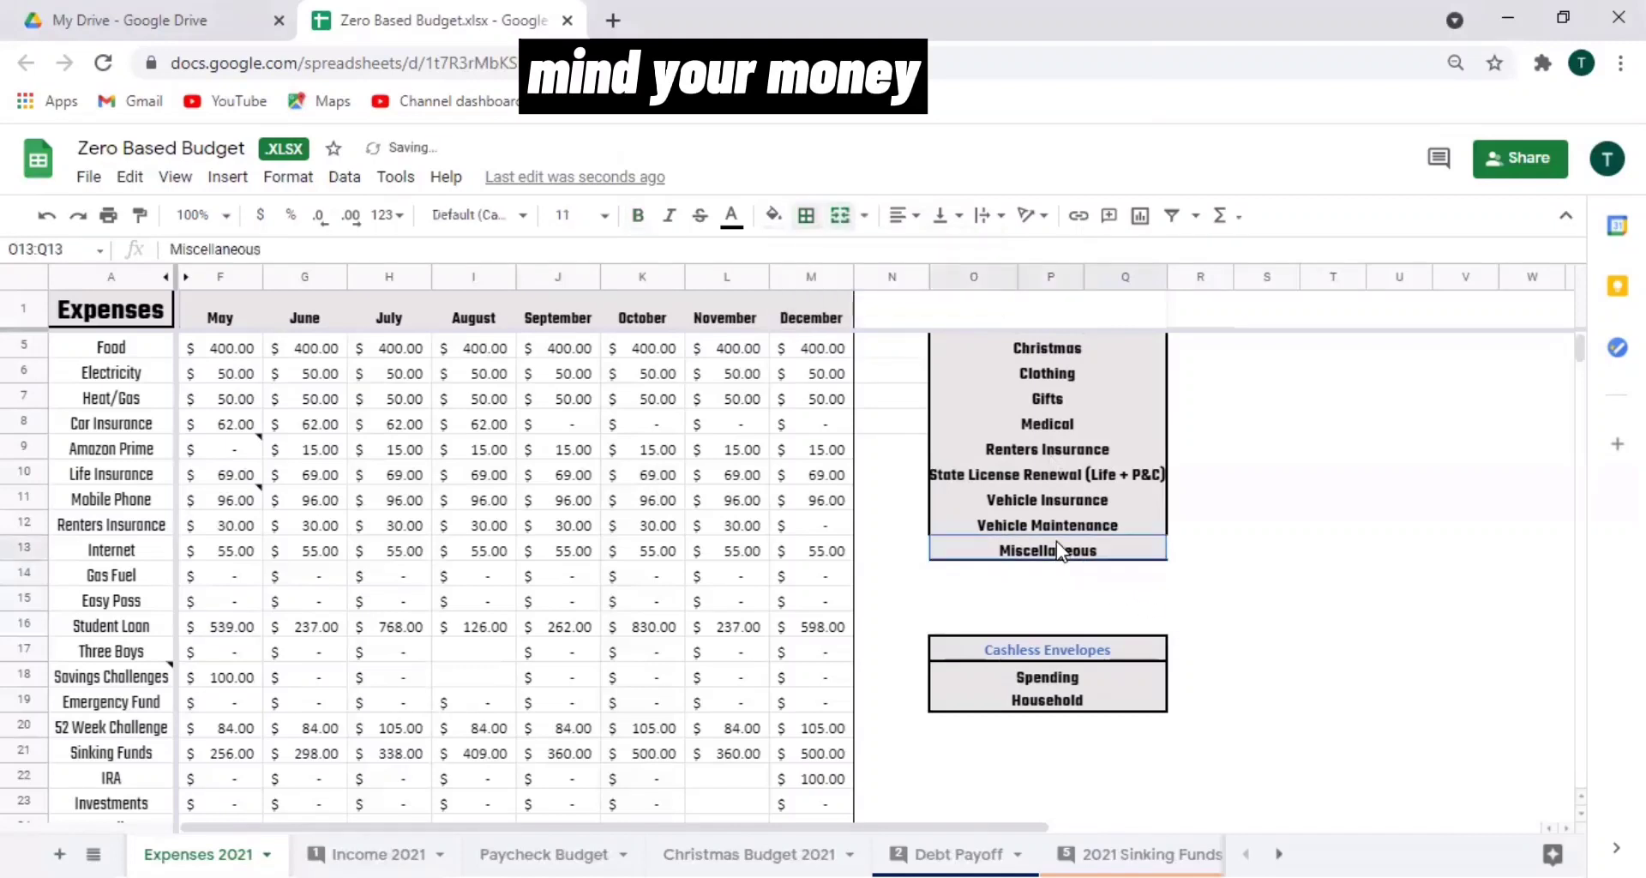
Choose a thicker border line style and apply it to the left and right edges of the Miscellaneous cell.
{"action": "left_click", "coordinate": [807, 220]}
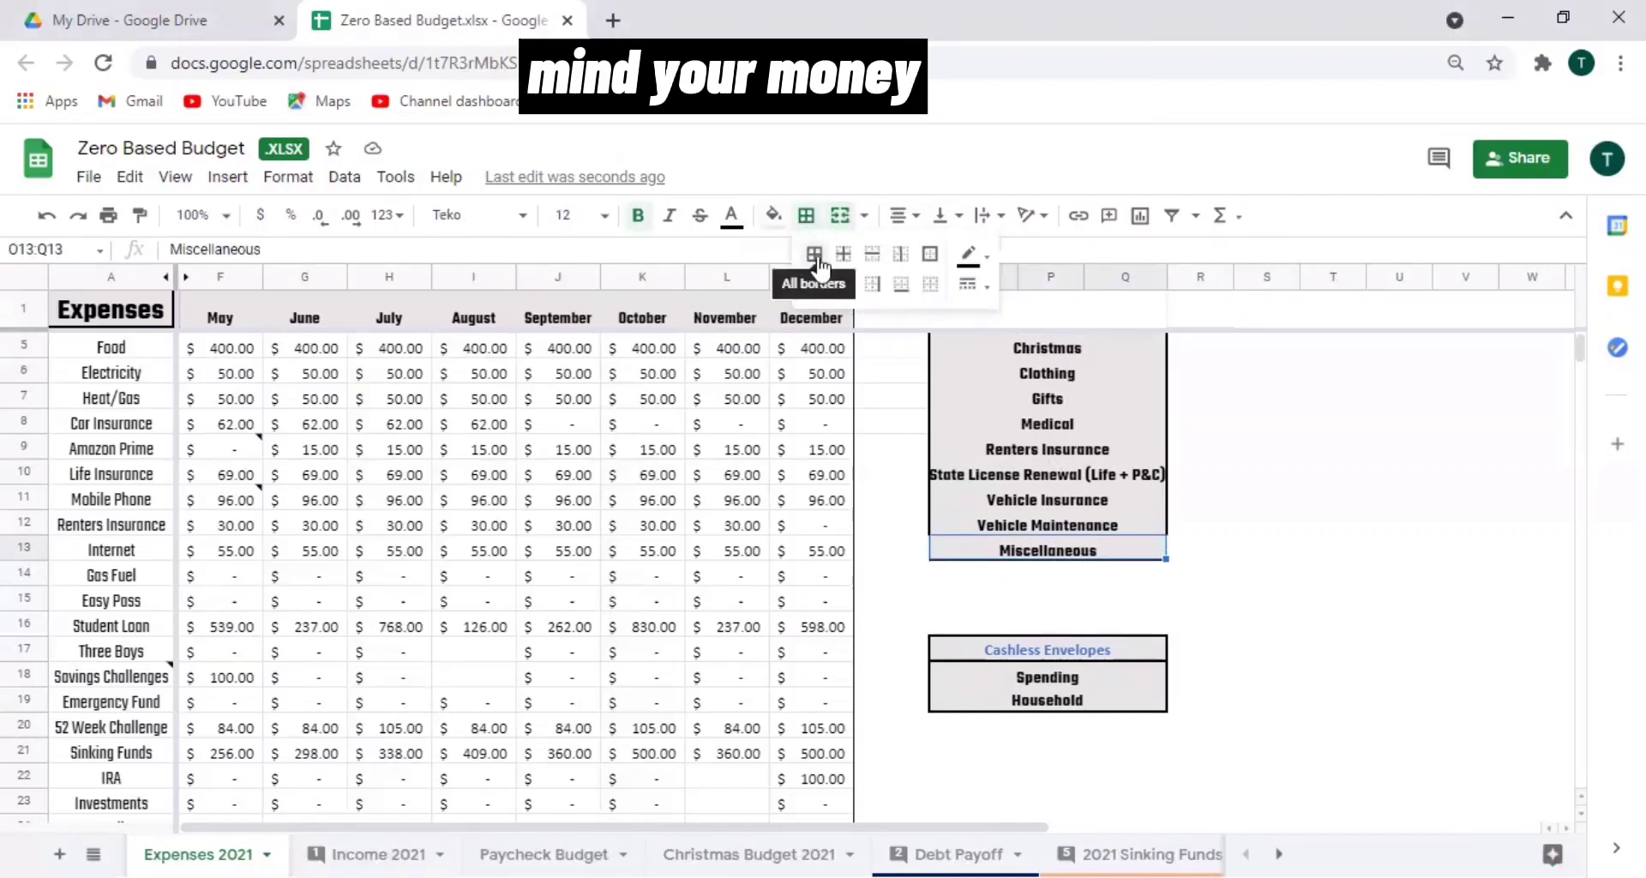
{"action": "left_click", "coordinate": [986, 261]}
{"action": "left_click", "coordinate": [986, 263]}
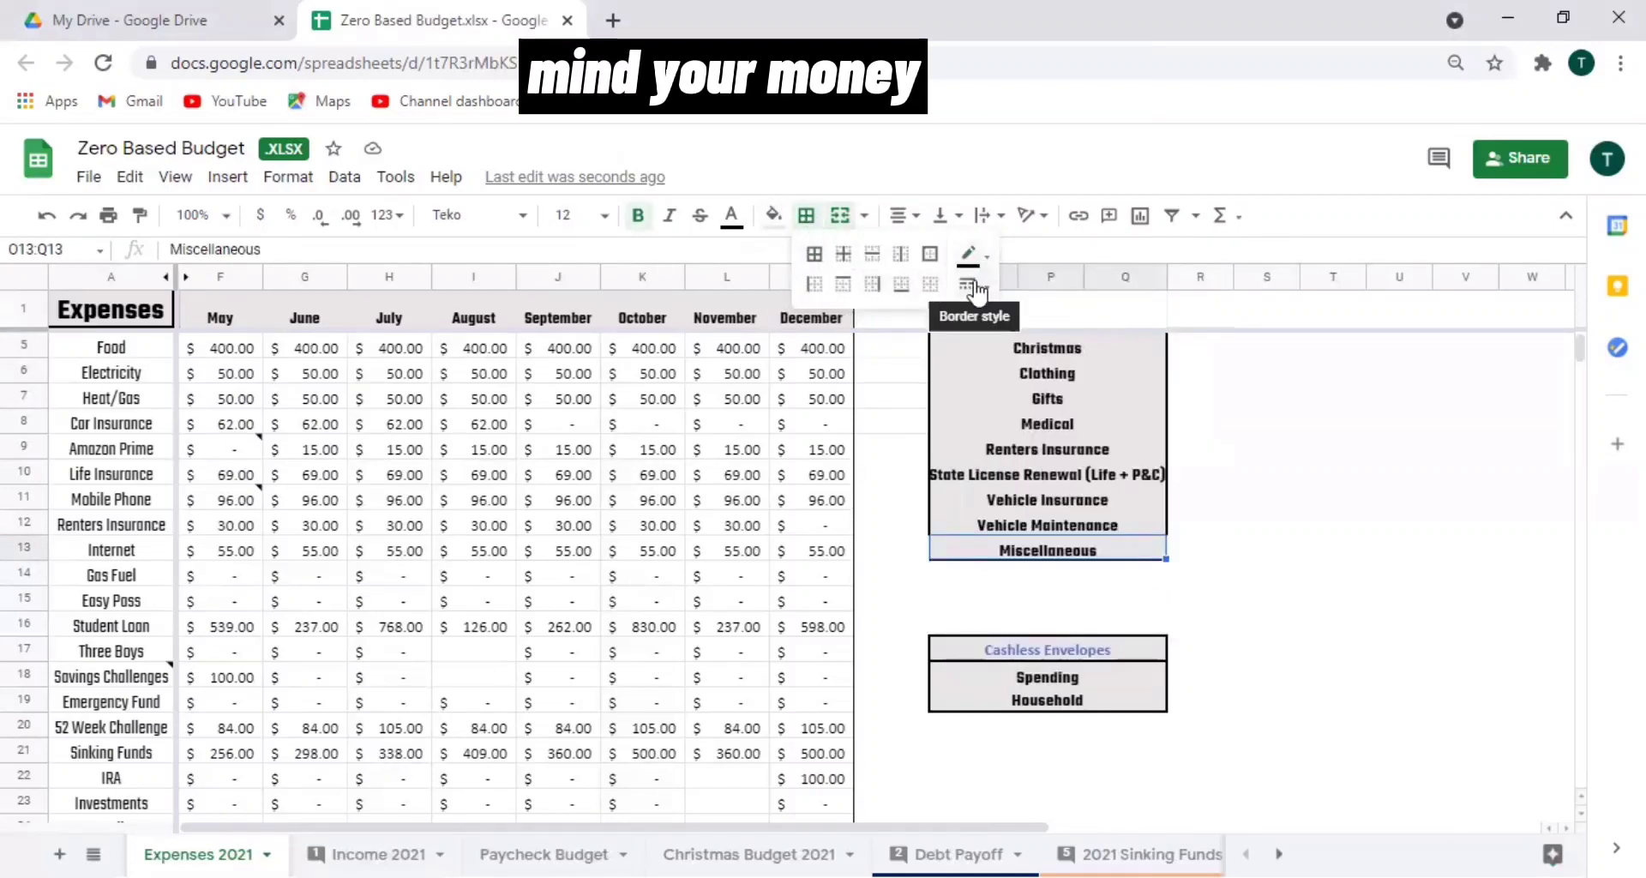
{"action": "left_click", "coordinate": [979, 286]}
{"action": "left_click", "coordinate": [1006, 370]}
{"action": "left_click", "coordinate": [1043, 568]}
{"action": "left_click", "coordinate": [990, 549]}
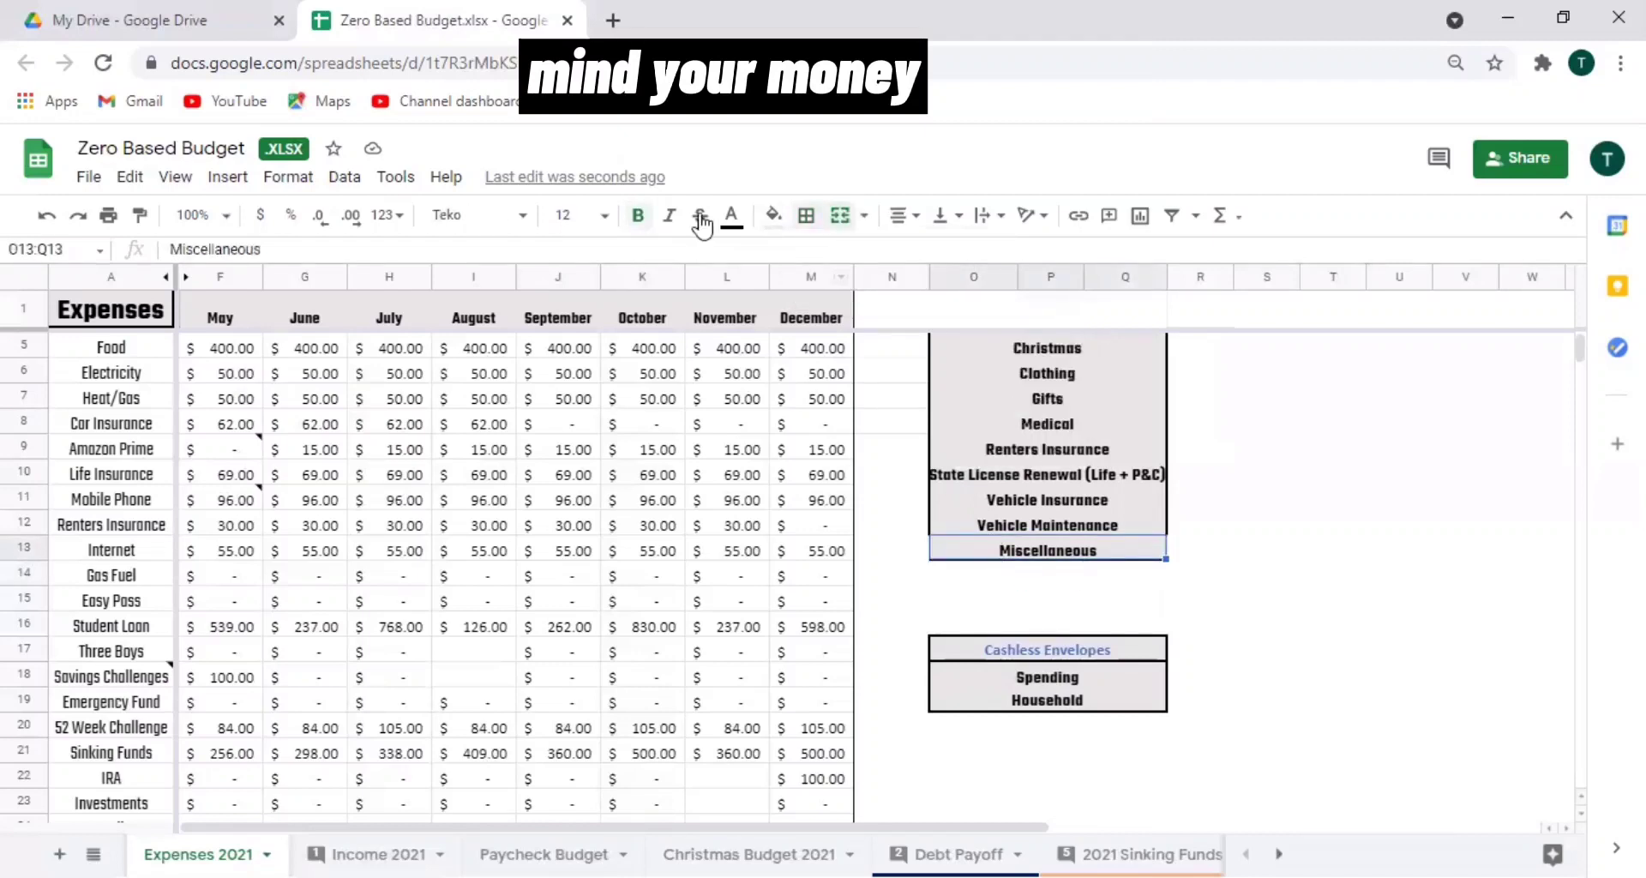
{"action": "left_click", "coordinate": [810, 220]}
{"action": "left_click", "coordinate": [811, 284]}
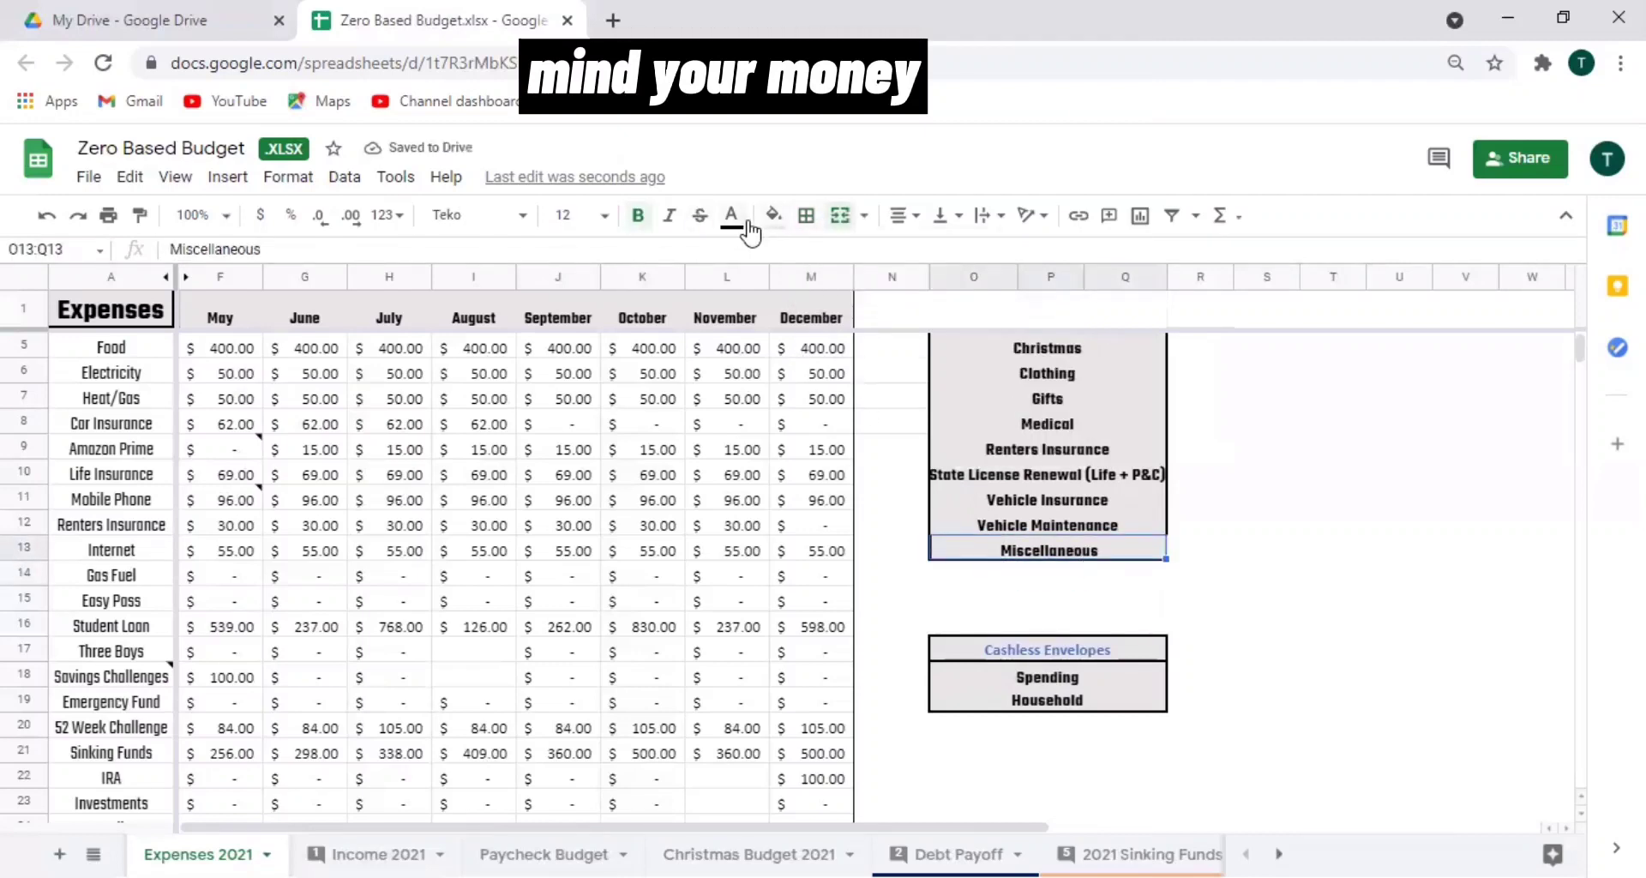
{"action": "left_click", "coordinate": [806, 215]}
{"action": "left_click", "coordinate": [879, 285]}
{"action": "left_click", "coordinate": [1053, 575]}
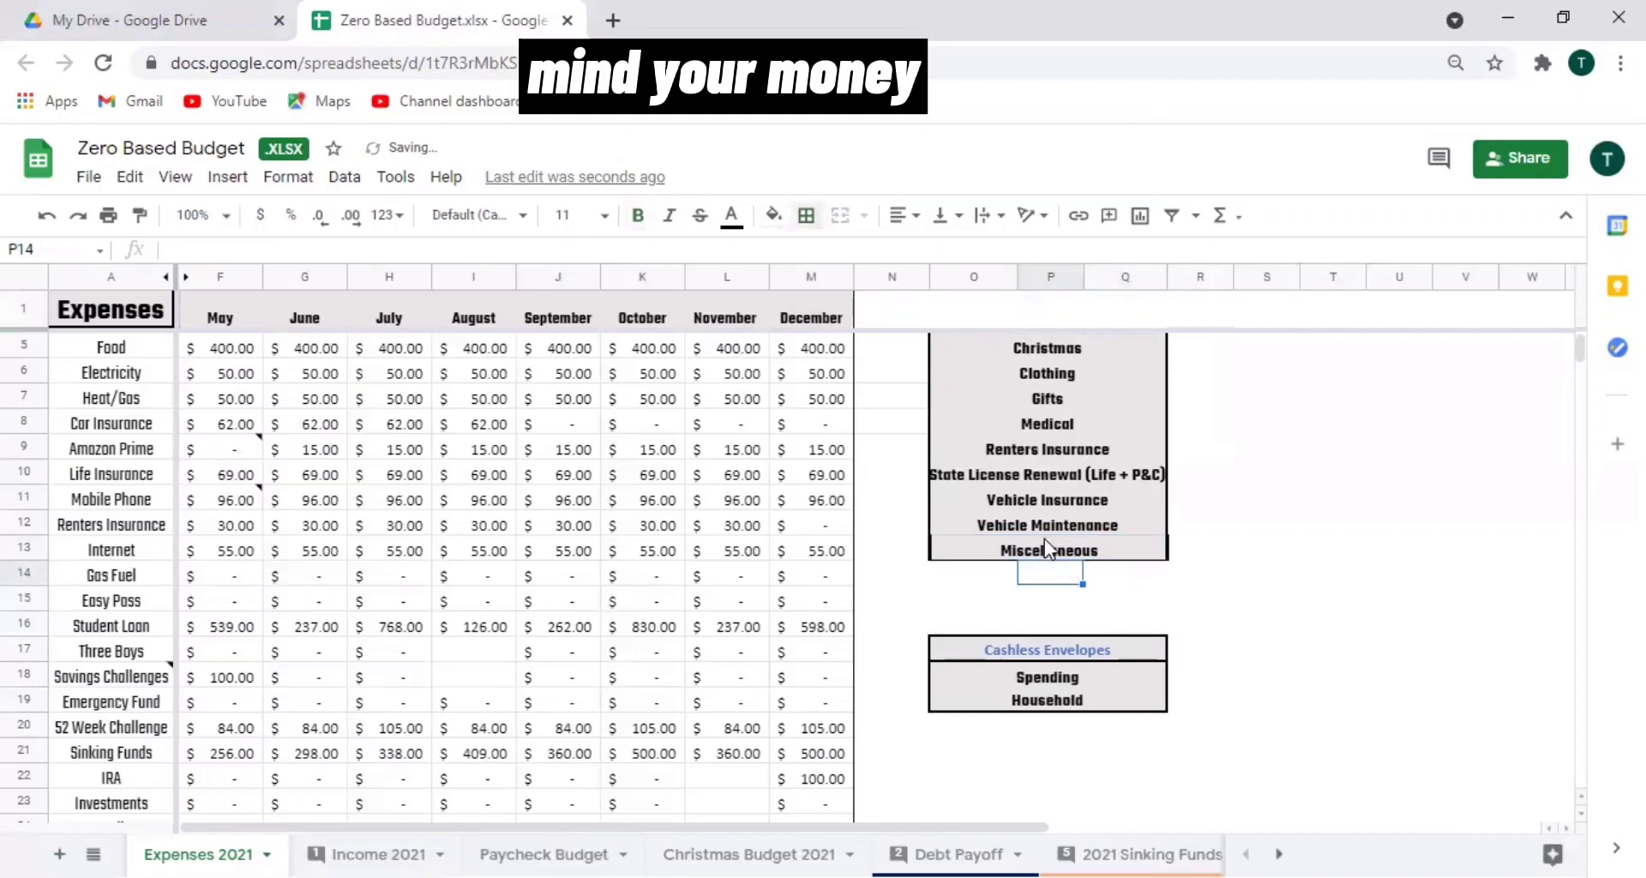
{"action": "left_click", "coordinate": [1032, 531]}
{"action": "left_click", "coordinate": [1219, 577]}
{"action": "left_click", "coordinate": [1106, 550]}
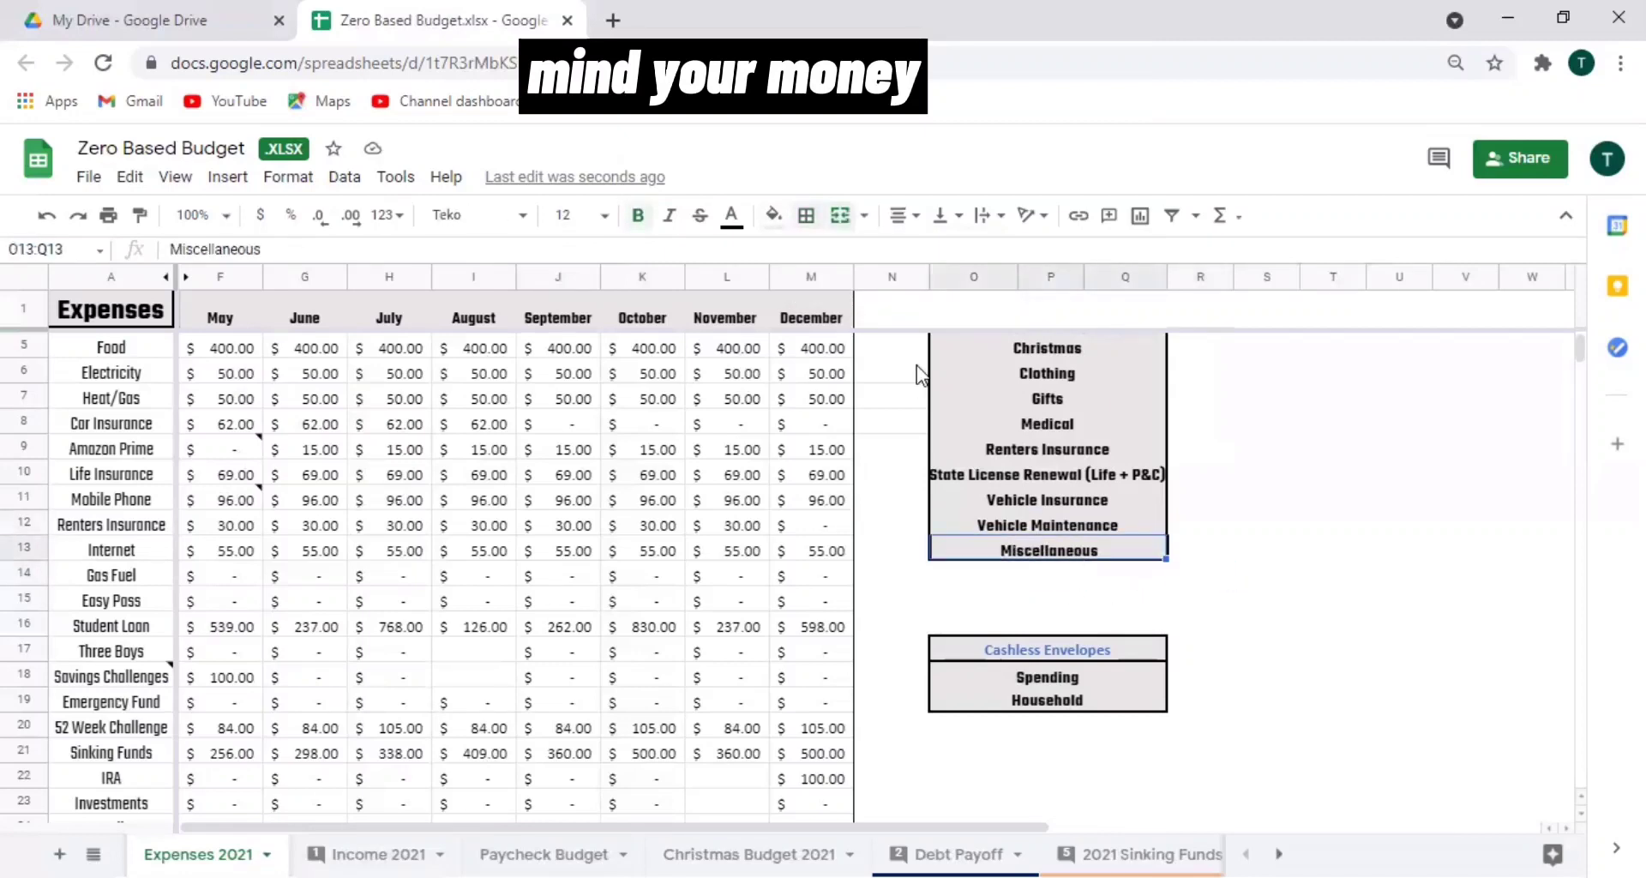
{"action": "left_click", "coordinate": [805, 215]}
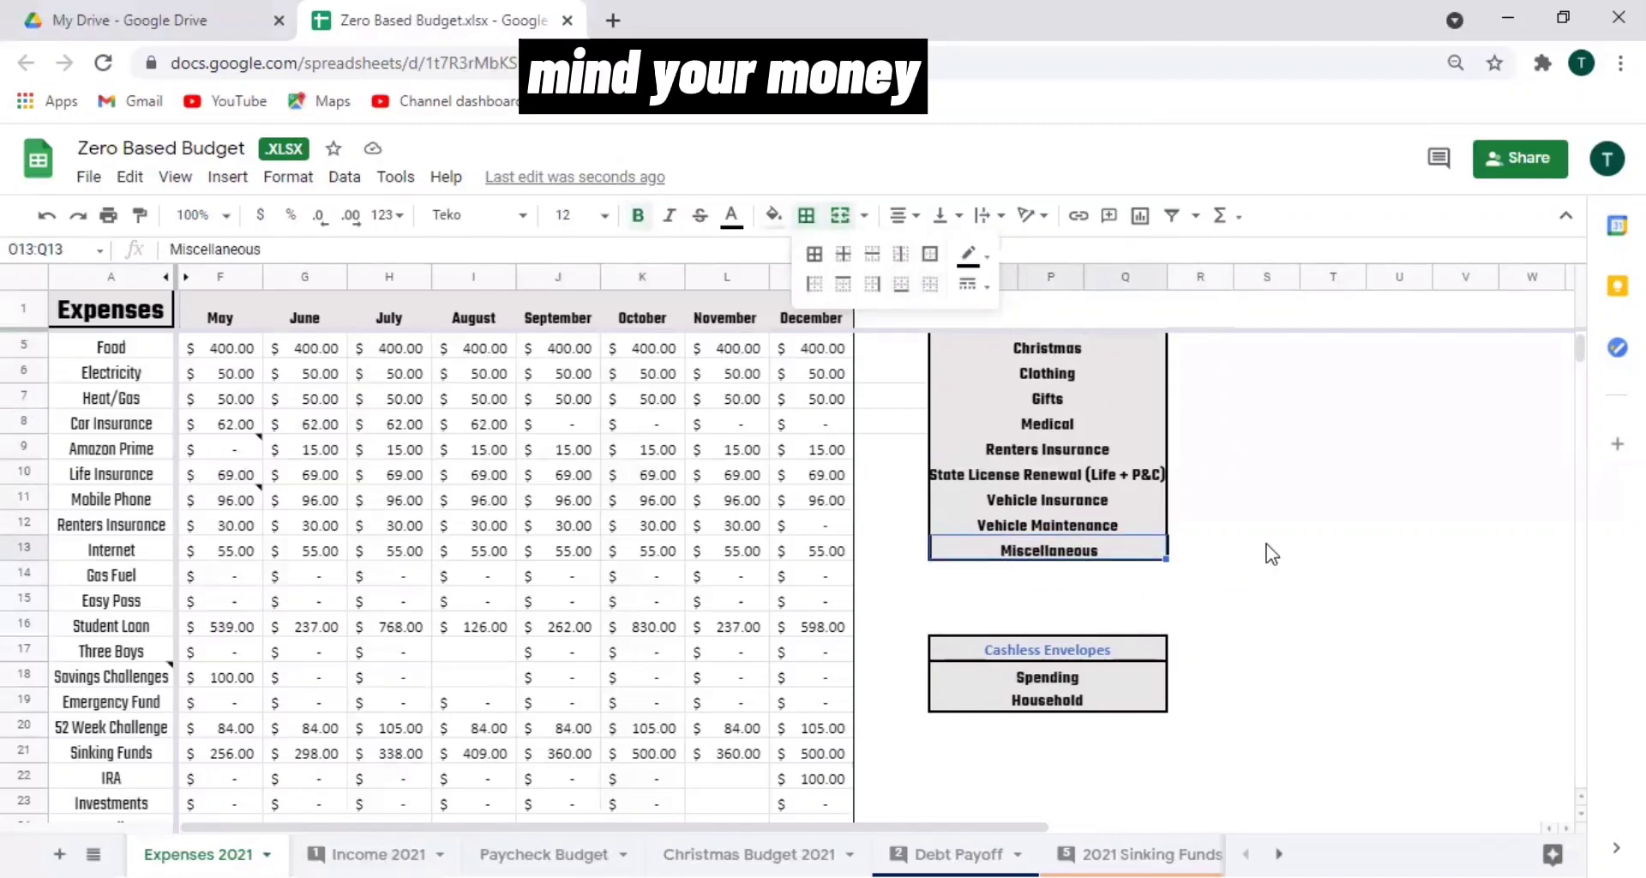
{"action": "left_click", "coordinate": [1217, 550]}
Look through the Sinking Funds list from its heading down to the Miscellaneous entry.
{"action": "left_click", "coordinate": [1067, 420]}
{"action": "key", "text": "Up"}
{"action": "key", "text": "Up"}
{"action": "key", "text": "Up"}
{"action": "key", "text": "Up"}
{"action": "key", "text": "Up"}
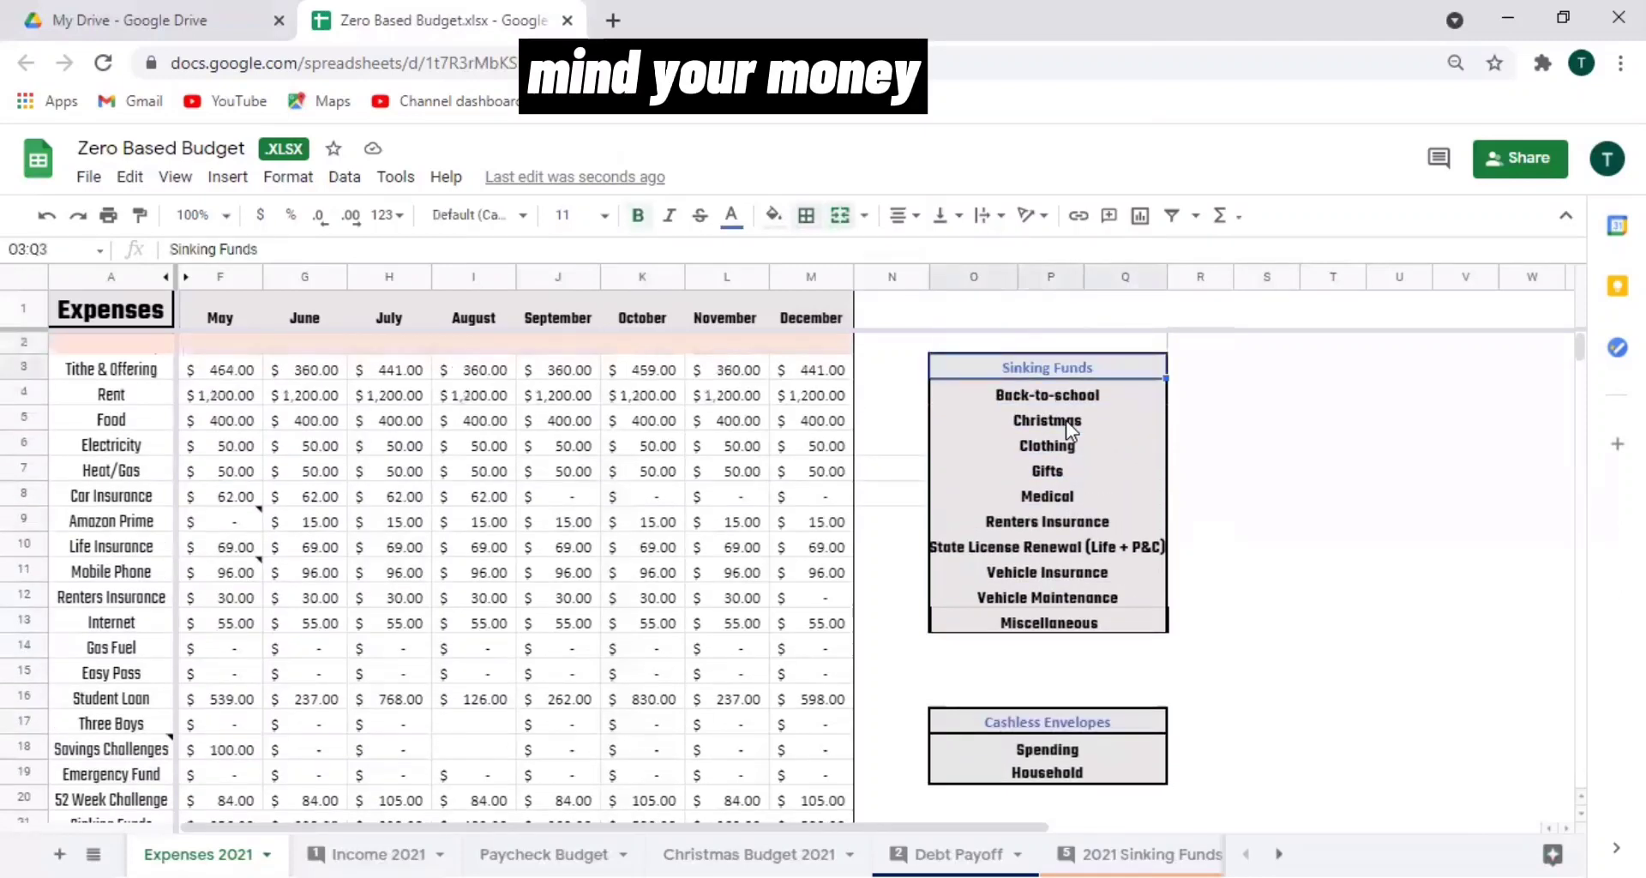
{"action": "key", "text": "Down"}
{"action": "key", "text": "Down"}
{"action": "key", "text": "Down"}
{"action": "key", "text": "Down"}
{"action": "key", "text": "Down"}
{"action": "key", "text": "Down"}
{"action": "key", "text": "Down"}
{"action": "key", "text": "Down"}
{"action": "key", "text": "Down"}
{"action": "key", "text": "Down"}
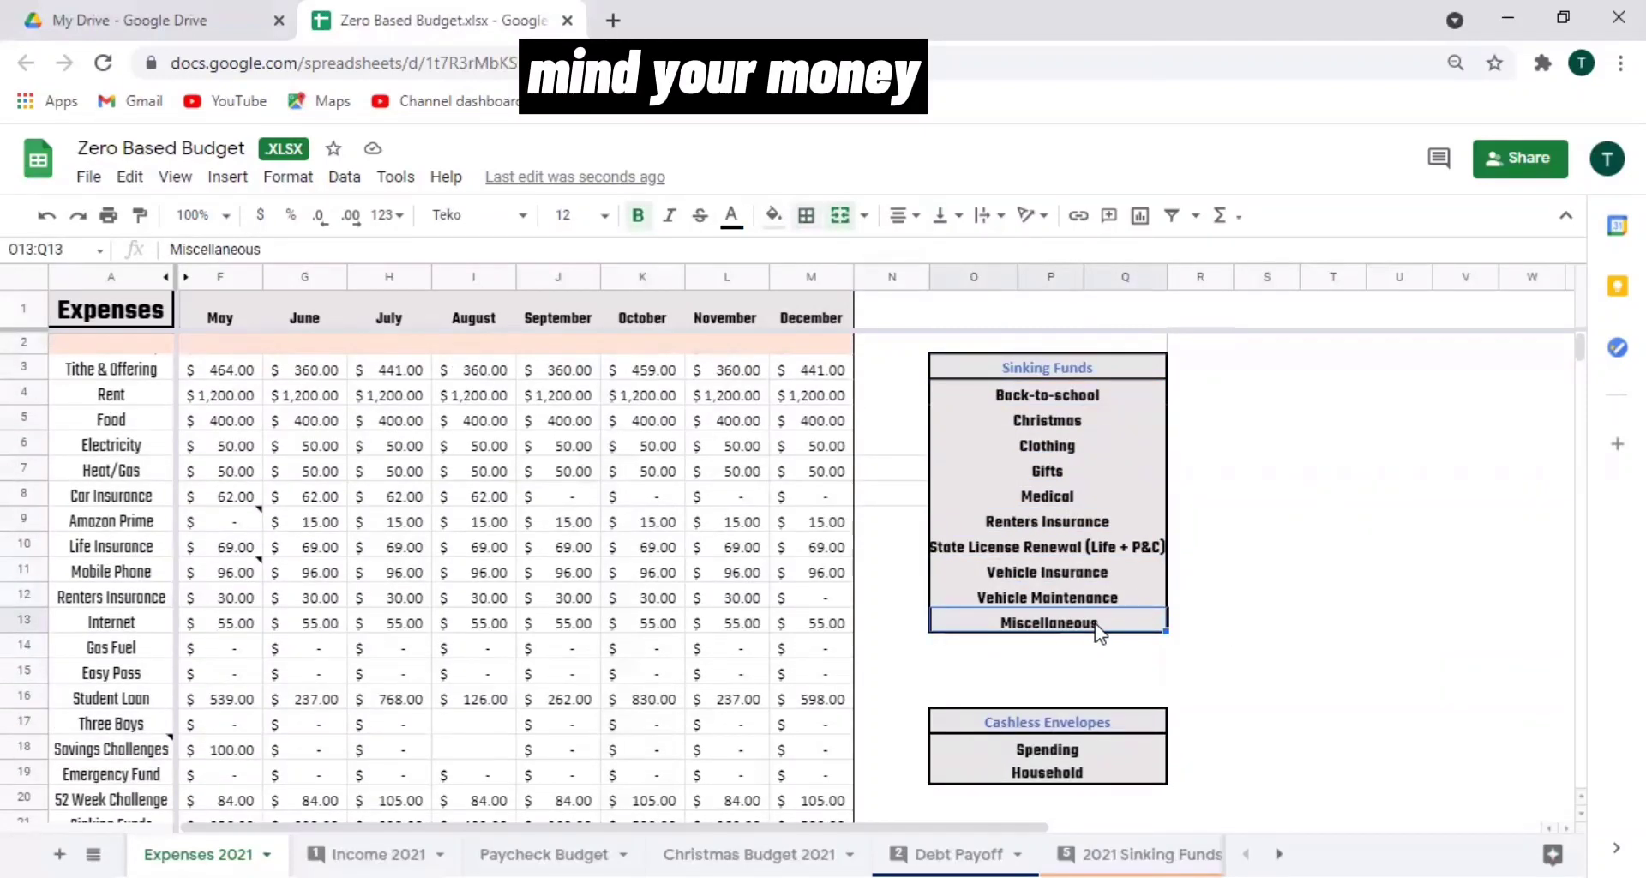
Insert blank cells above Miscellaneous in the Sinking Funds list, shifting the cells down, and merge O13:Q13.
{"action": "right_click", "coordinate": [1098, 629]}
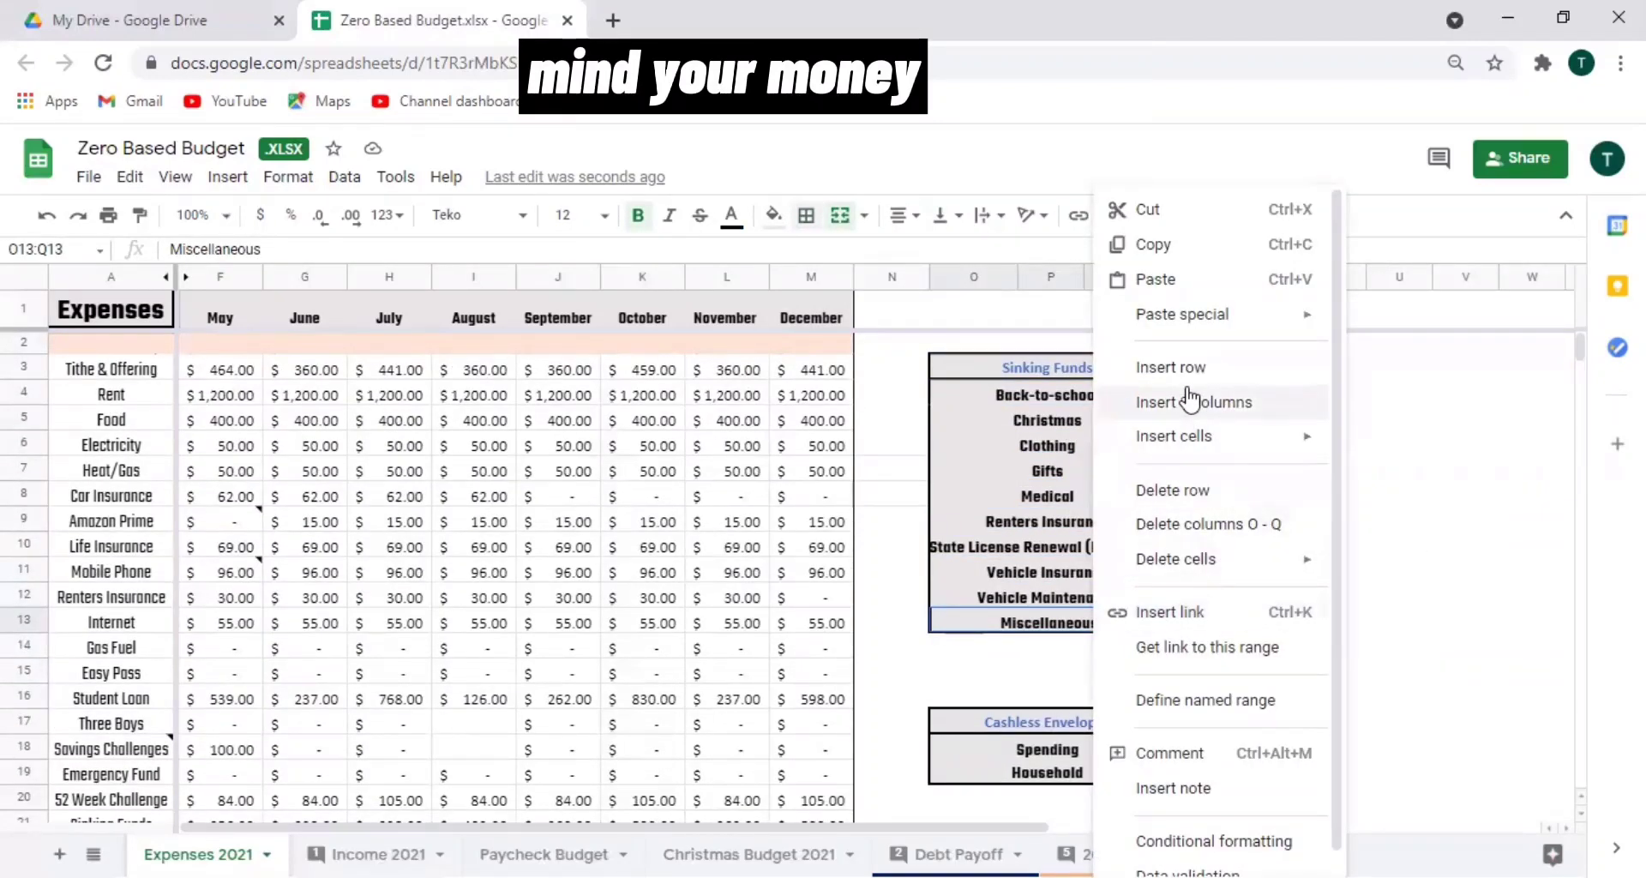
{"action": "mouse_move", "coordinate": [1187, 445]}
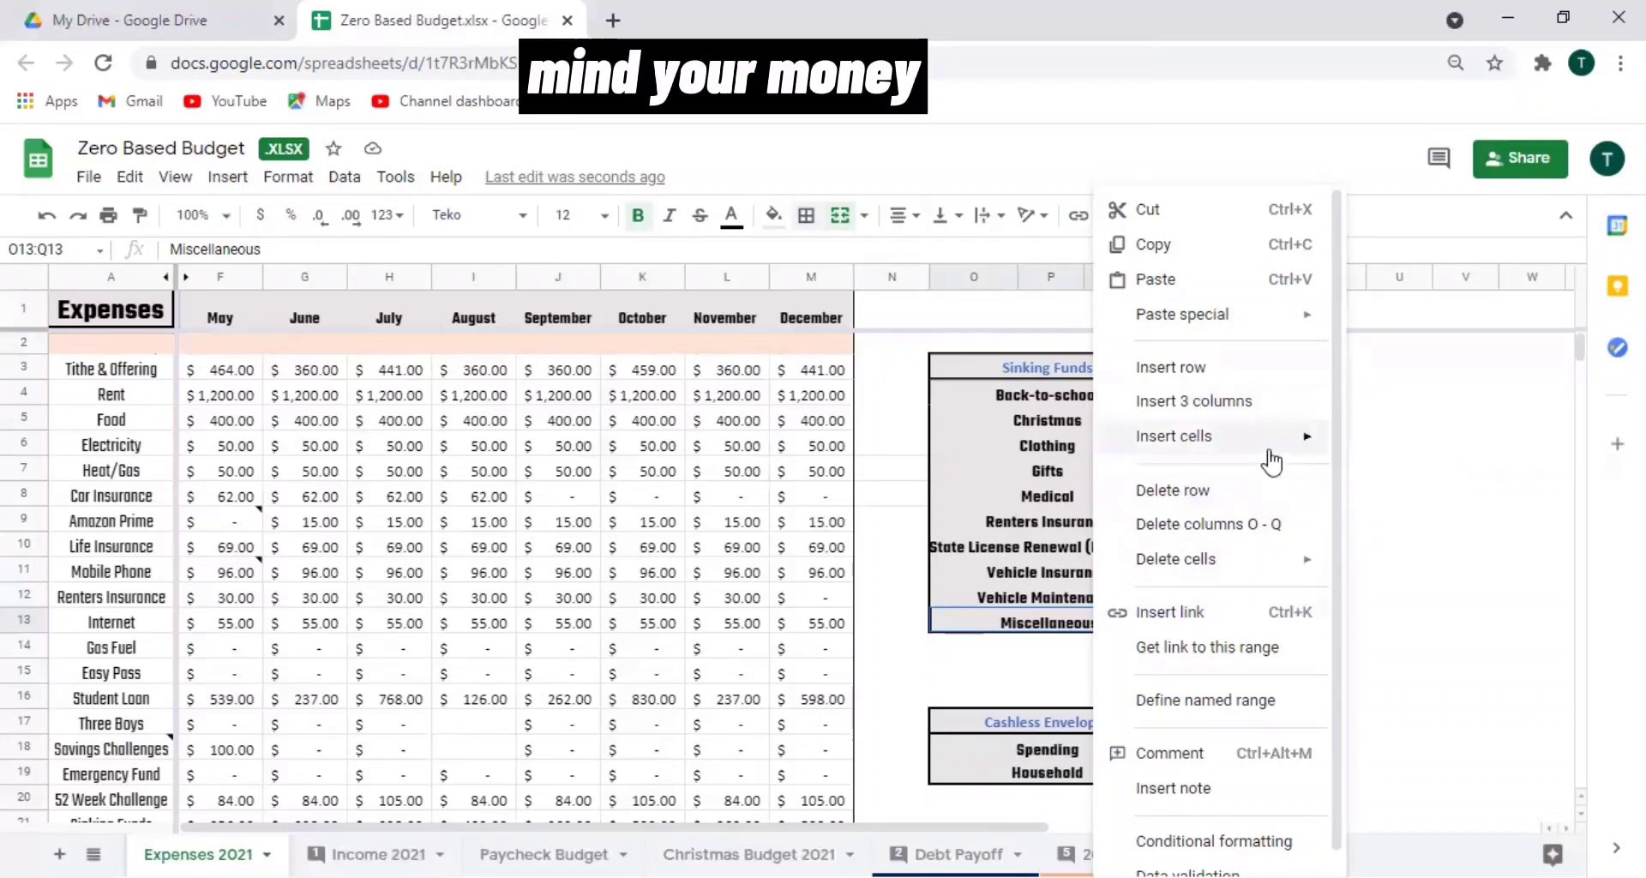
{"action": "left_click", "coordinate": [1376, 477]}
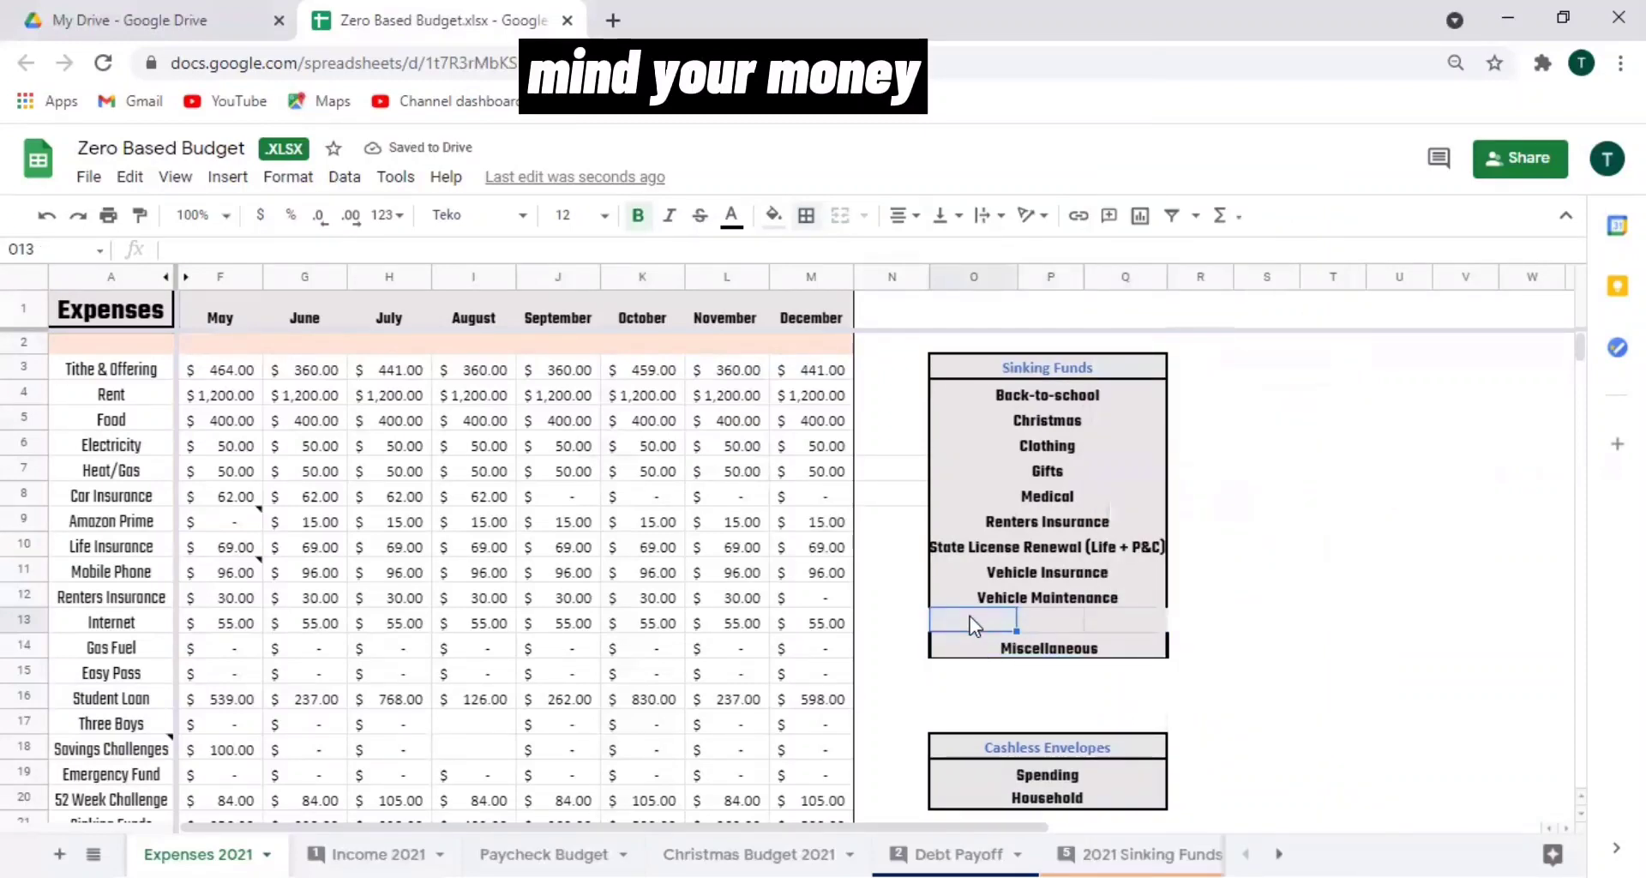
{"action": "key", "text": "shift+Right"}
{"action": "key", "text": "shift+Right"}
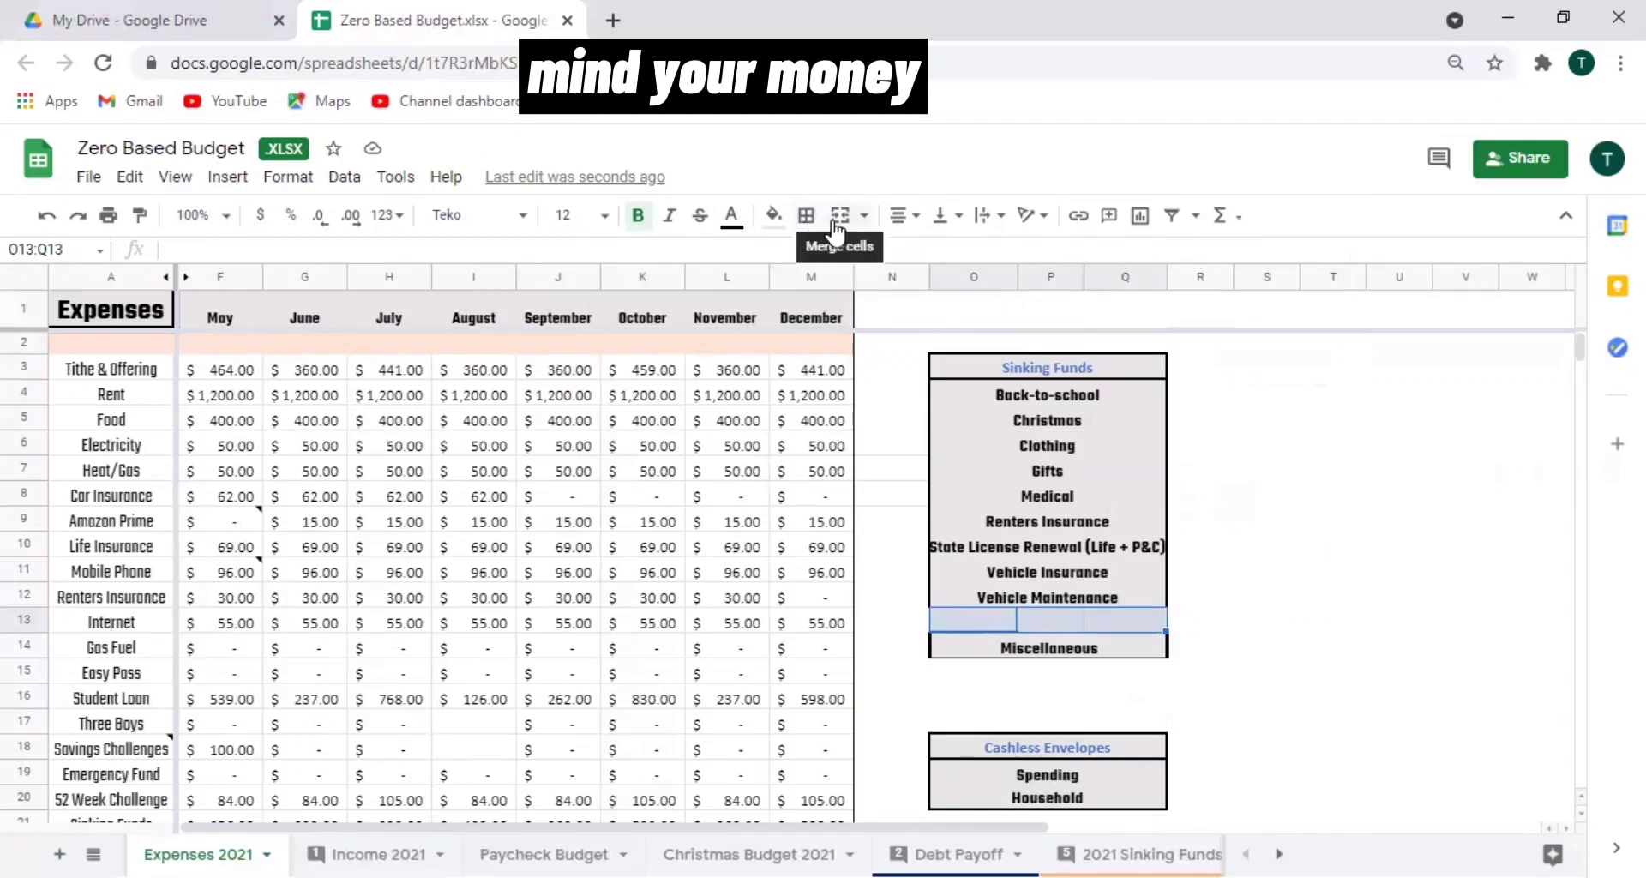
{"action": "left_click", "coordinate": [840, 216]}
Insert a second set of blank cells at O13:Q13, shifting the list down, and merge the new cells.
{"action": "right_click", "coordinate": [1008, 624]}
{"action": "mouse_move", "coordinate": [1165, 445]}
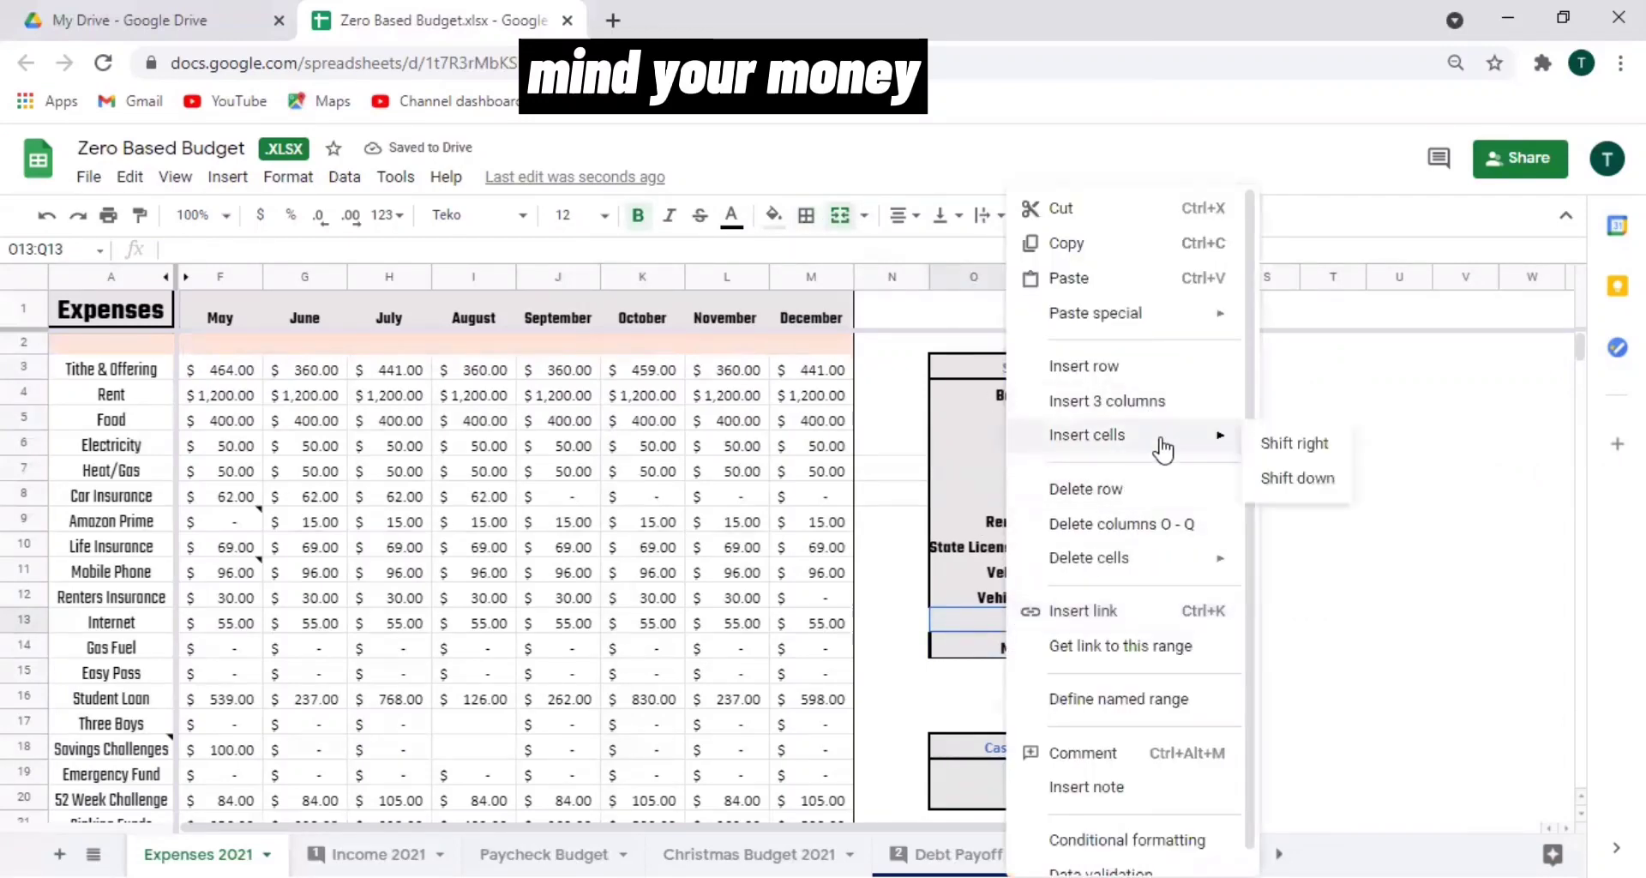
{"action": "left_click", "coordinate": [1282, 477]}
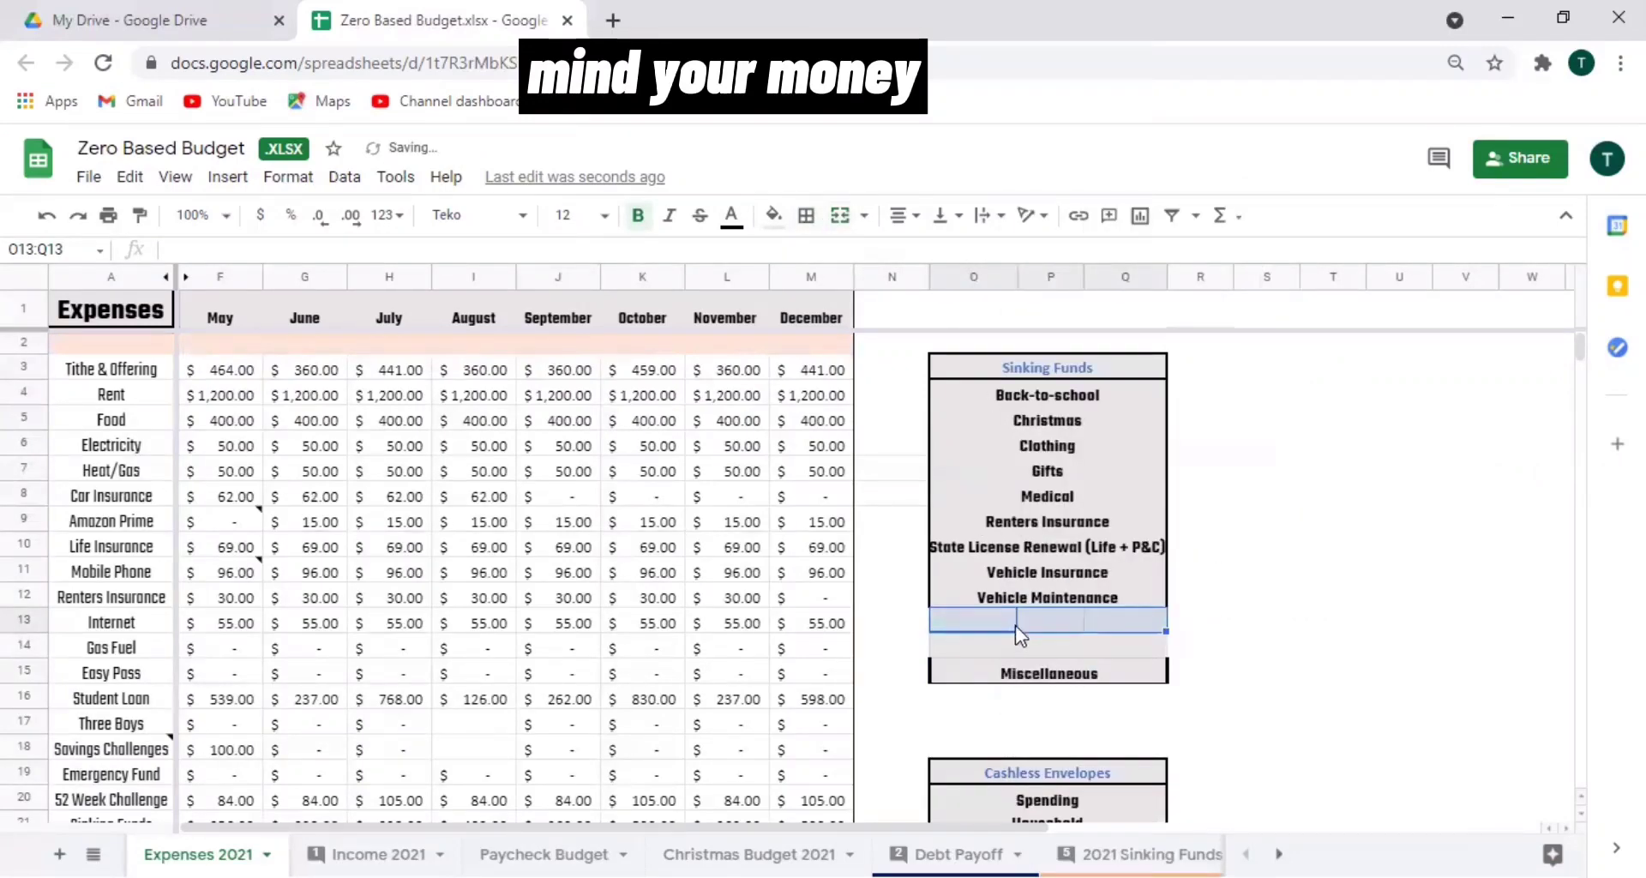
{"action": "left_click", "coordinate": [839, 216]}
Enter Amazon and Costco as new sinking funds in the two merged cells above Miscellaneous.
{"action": "type", "text": "Amazon"}
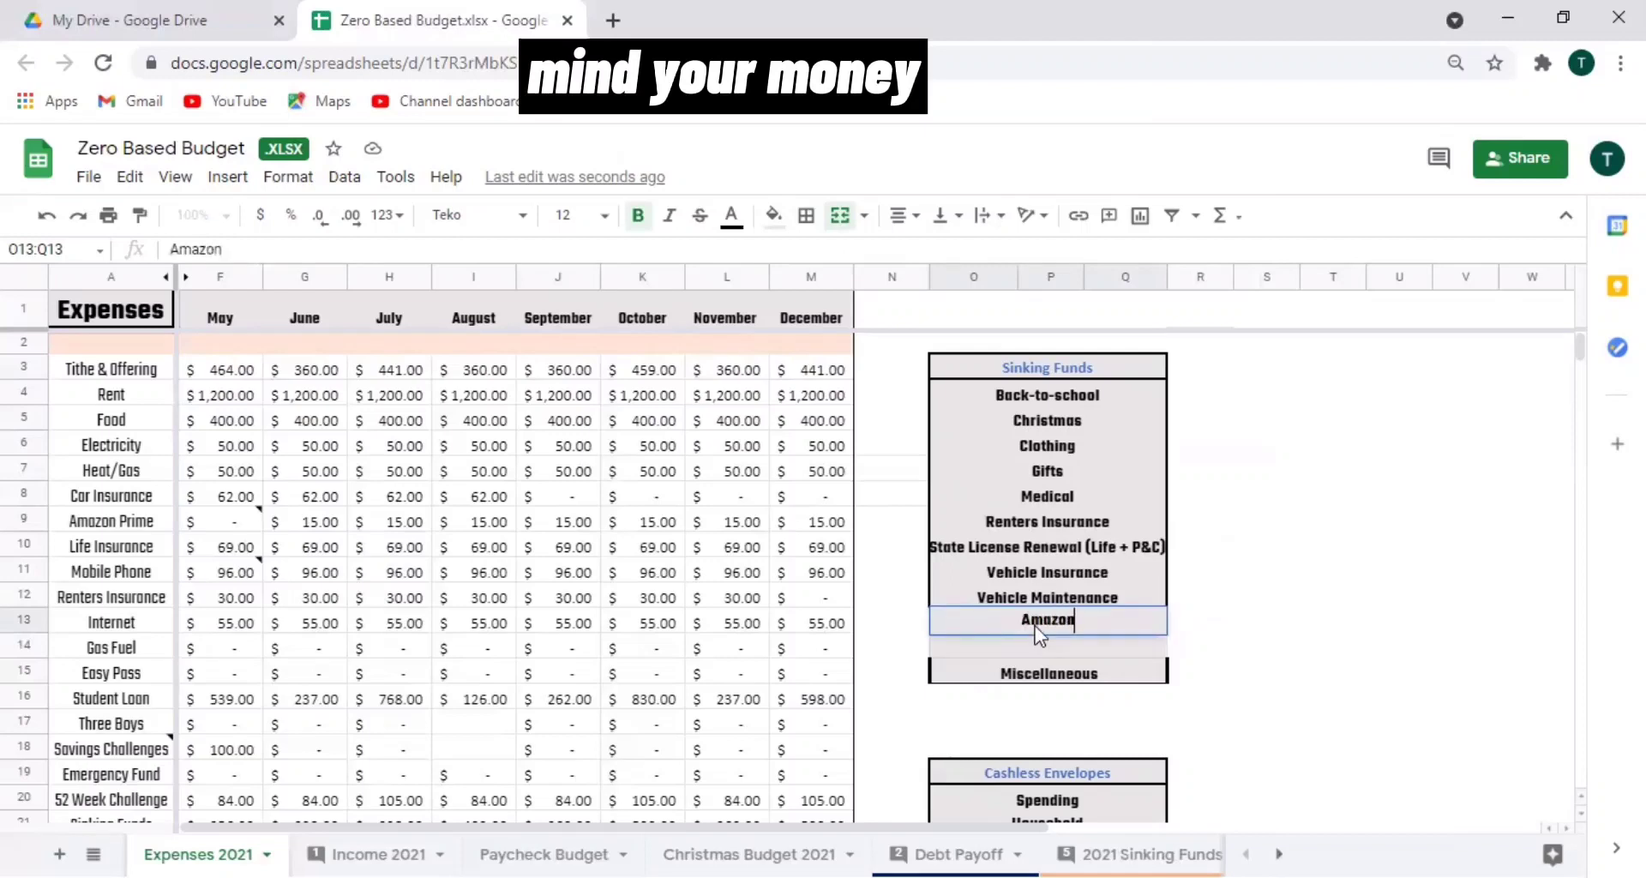
{"action": "key", "text": "Return"}
{"action": "type", "text": "Costco"}
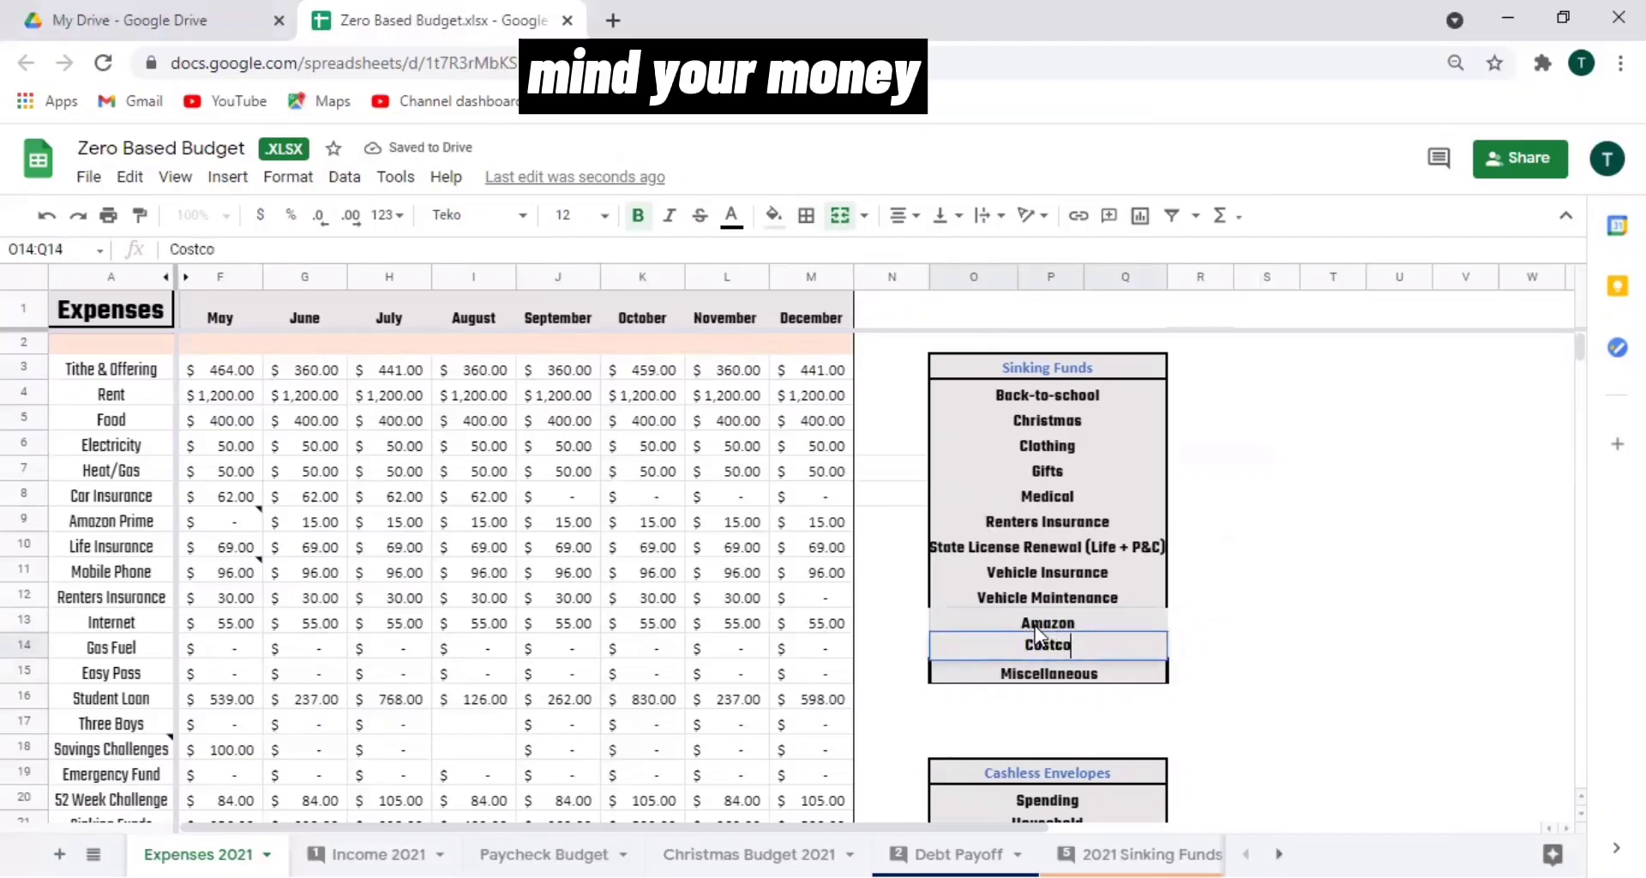
{"action": "key", "text": "Return"}
Try an outer border around the Amazon cell and undo it.
{"action": "left_click", "coordinate": [1005, 633]}
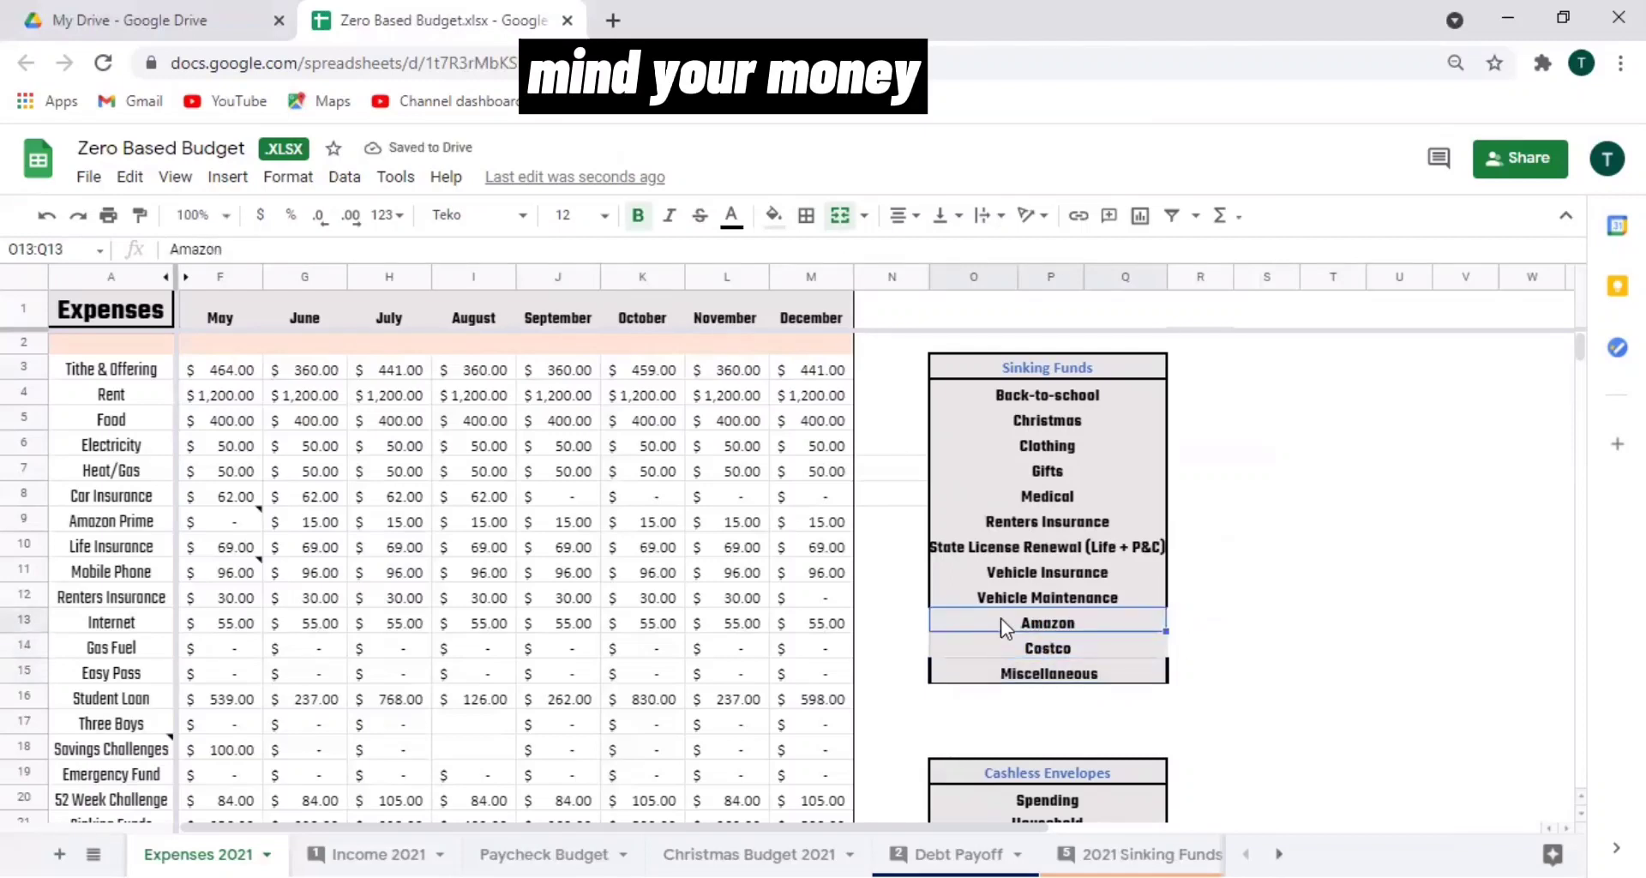
{"action": "left_click", "coordinate": [806, 215]}
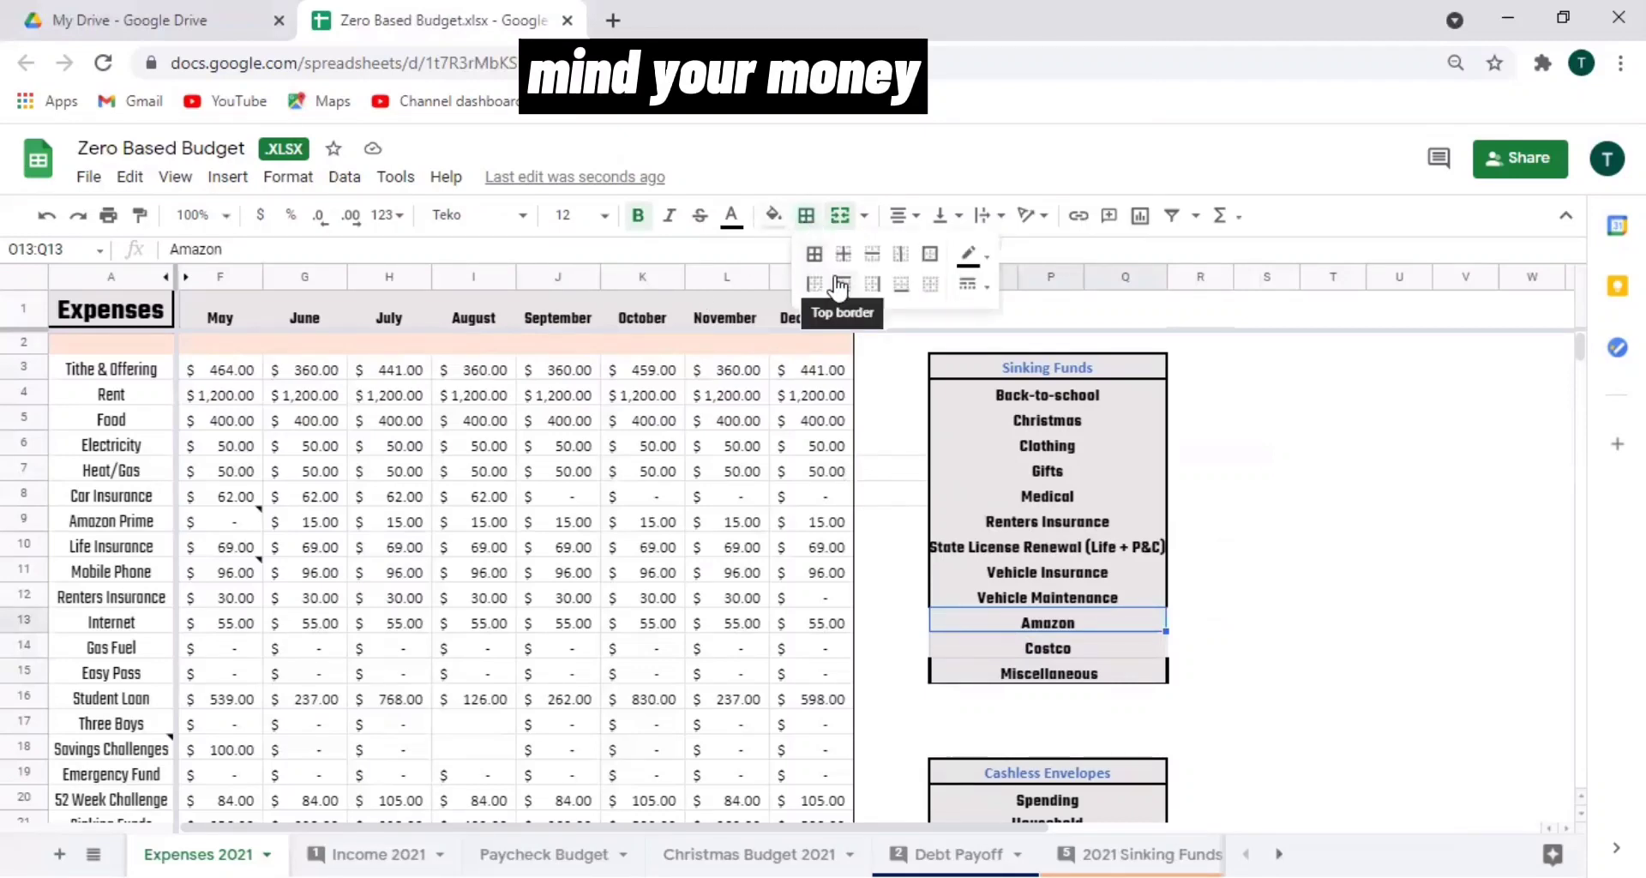
{"action": "left_click", "coordinate": [931, 255]}
{"action": "left_click", "coordinate": [1262, 681]}
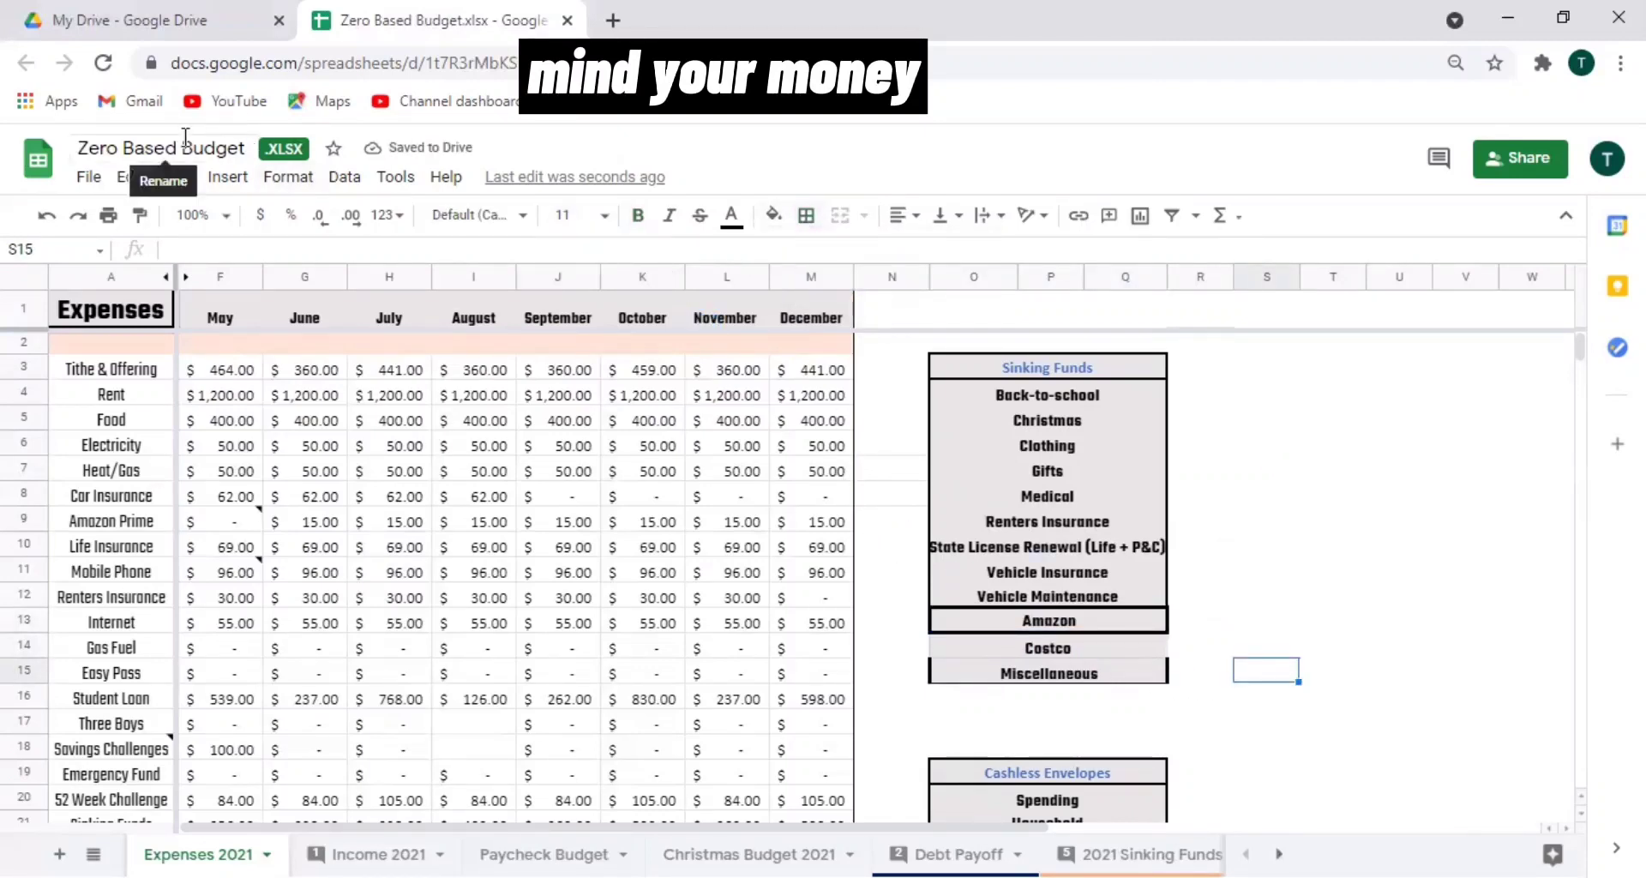
{"action": "left_click", "coordinate": [47, 215]}
Add left and right borders to the Amazon and Costco cells to continue the Sinking Funds frame.
{"action": "left_click", "coordinate": [806, 215]}
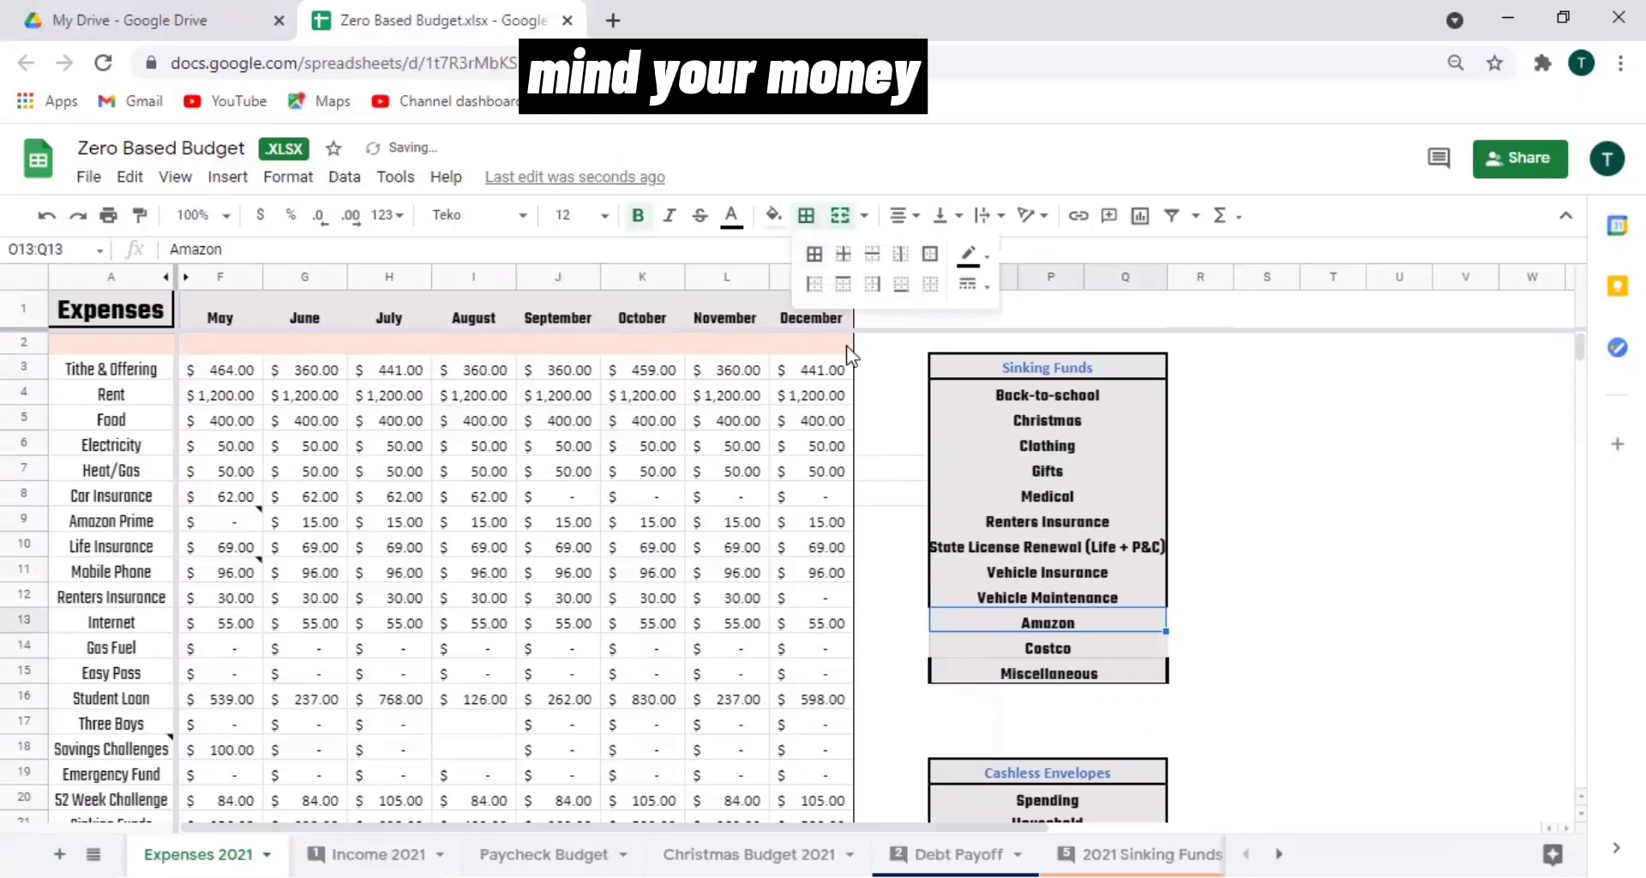
{"action": "left_click", "coordinate": [814, 285]}
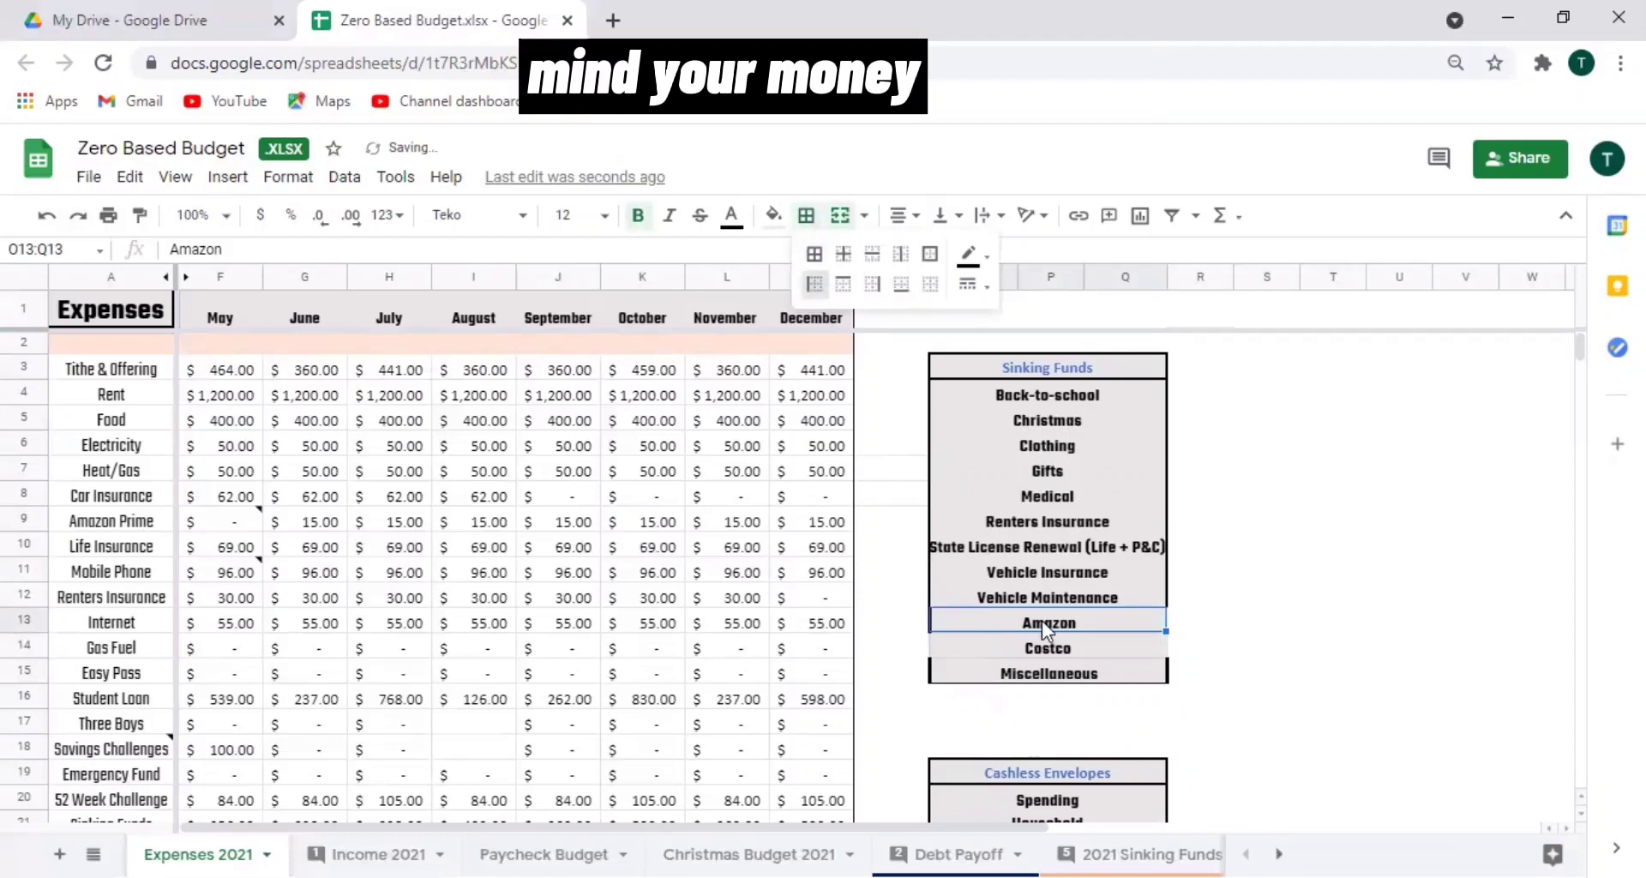
{"action": "left_click", "coordinate": [872, 285]}
{"action": "left_click", "coordinate": [990, 647]}
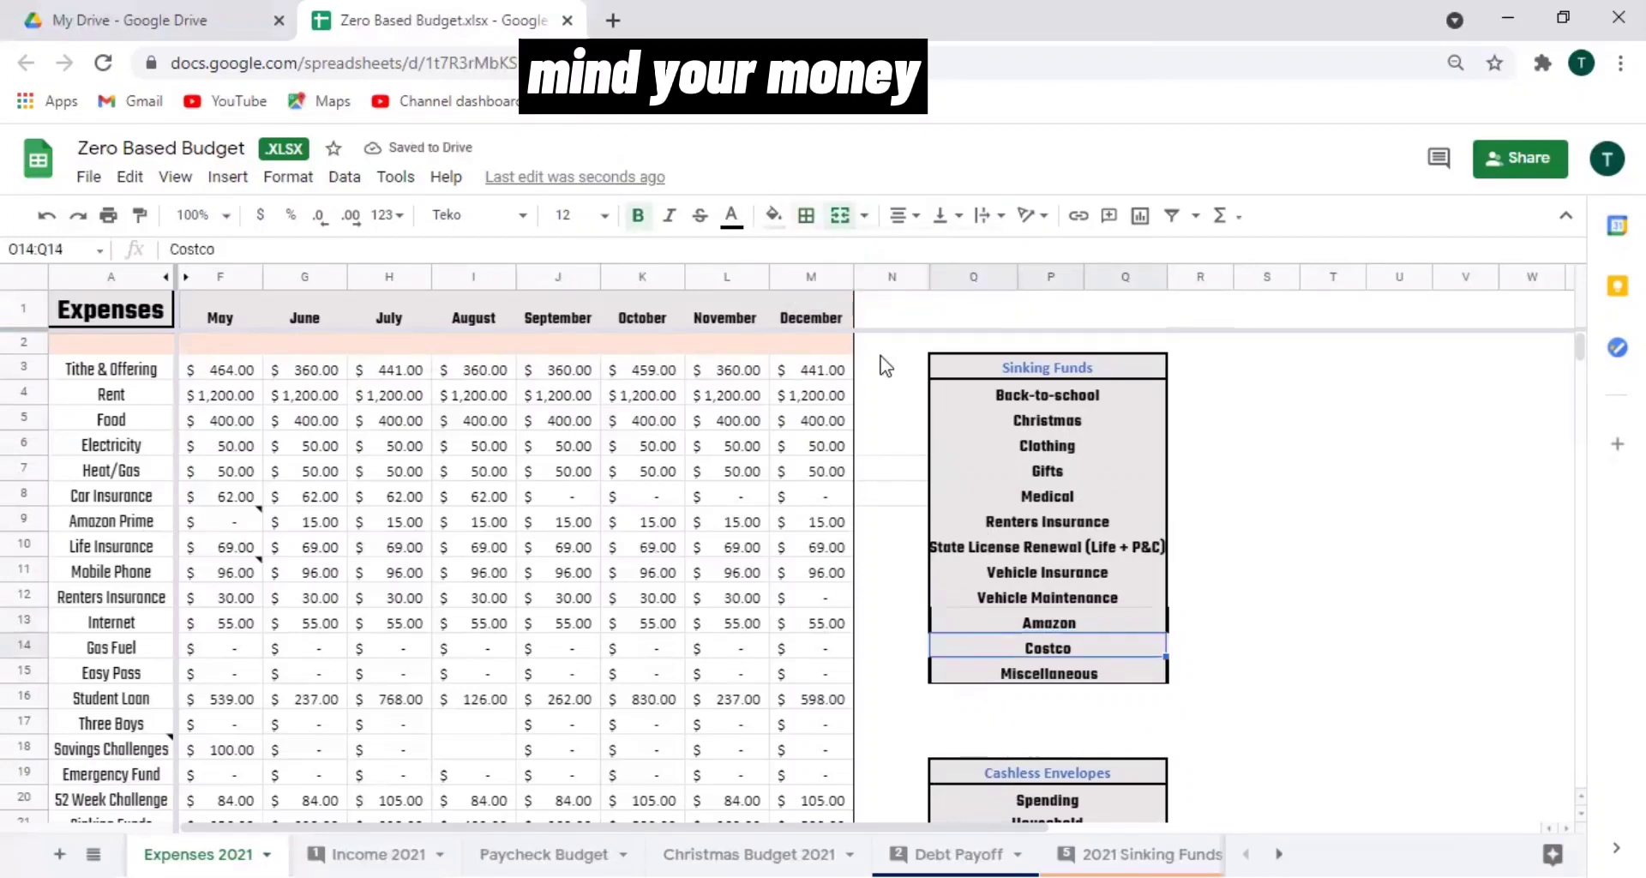
{"action": "left_click", "coordinate": [805, 216]}
{"action": "left_click", "coordinate": [813, 285]}
{"action": "left_click", "coordinate": [883, 287]}
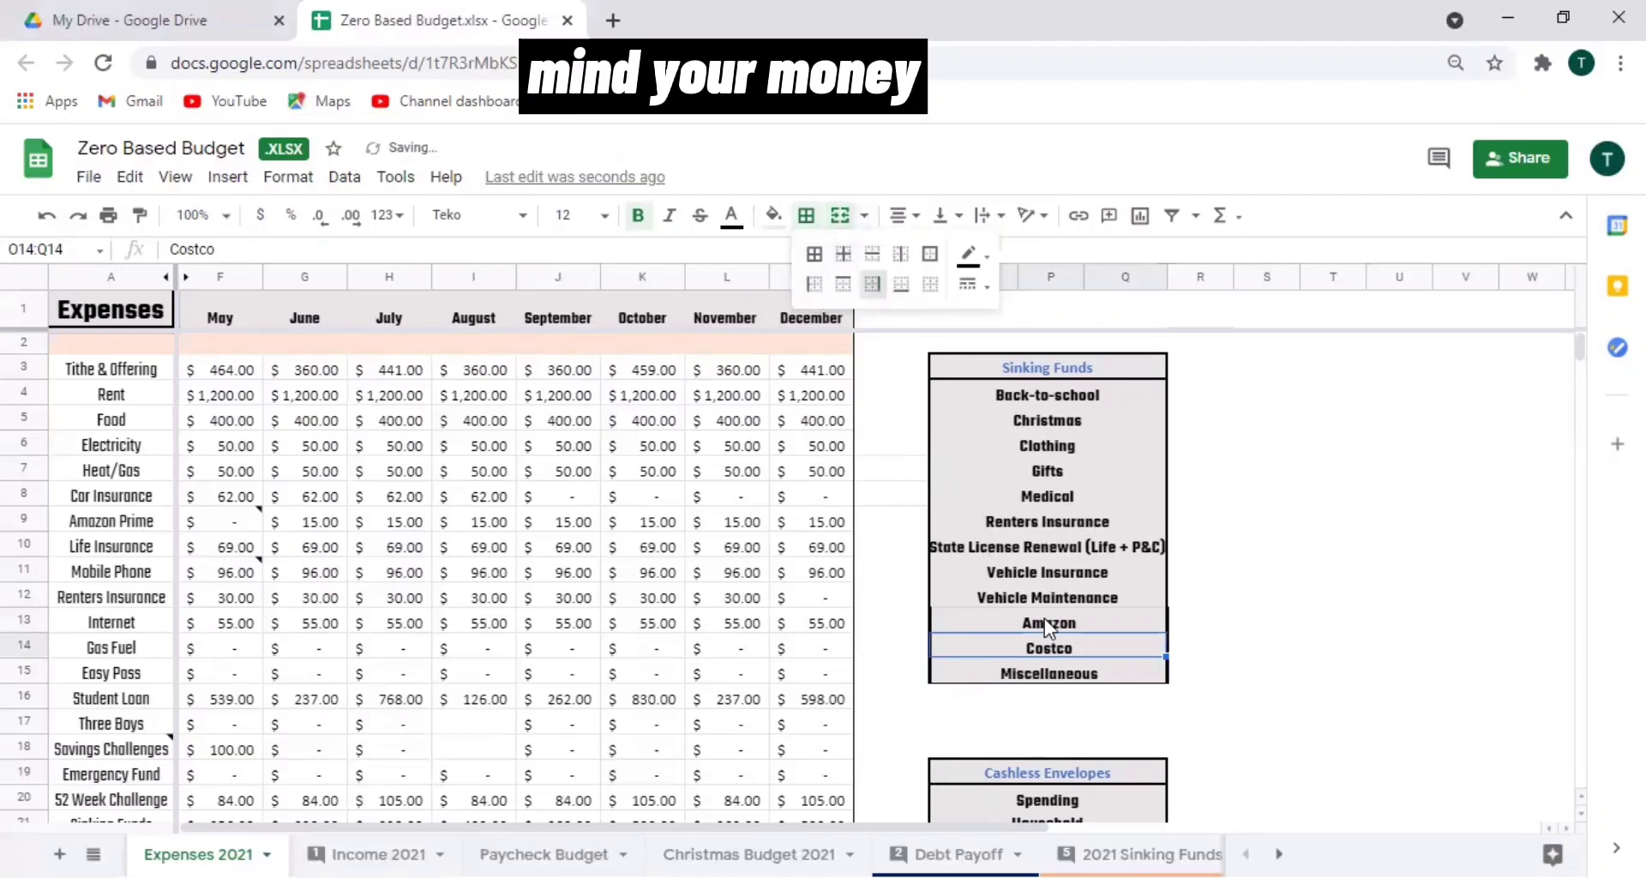
{"action": "left_click", "coordinate": [1279, 624]}
Try a white fill on the Amazon, Costco and Miscellaneous cells and undo it.
{"action": "left_click", "coordinate": [975, 614]}
{"action": "key", "text": "shift+Down"}
{"action": "key", "text": "shift+Down"}
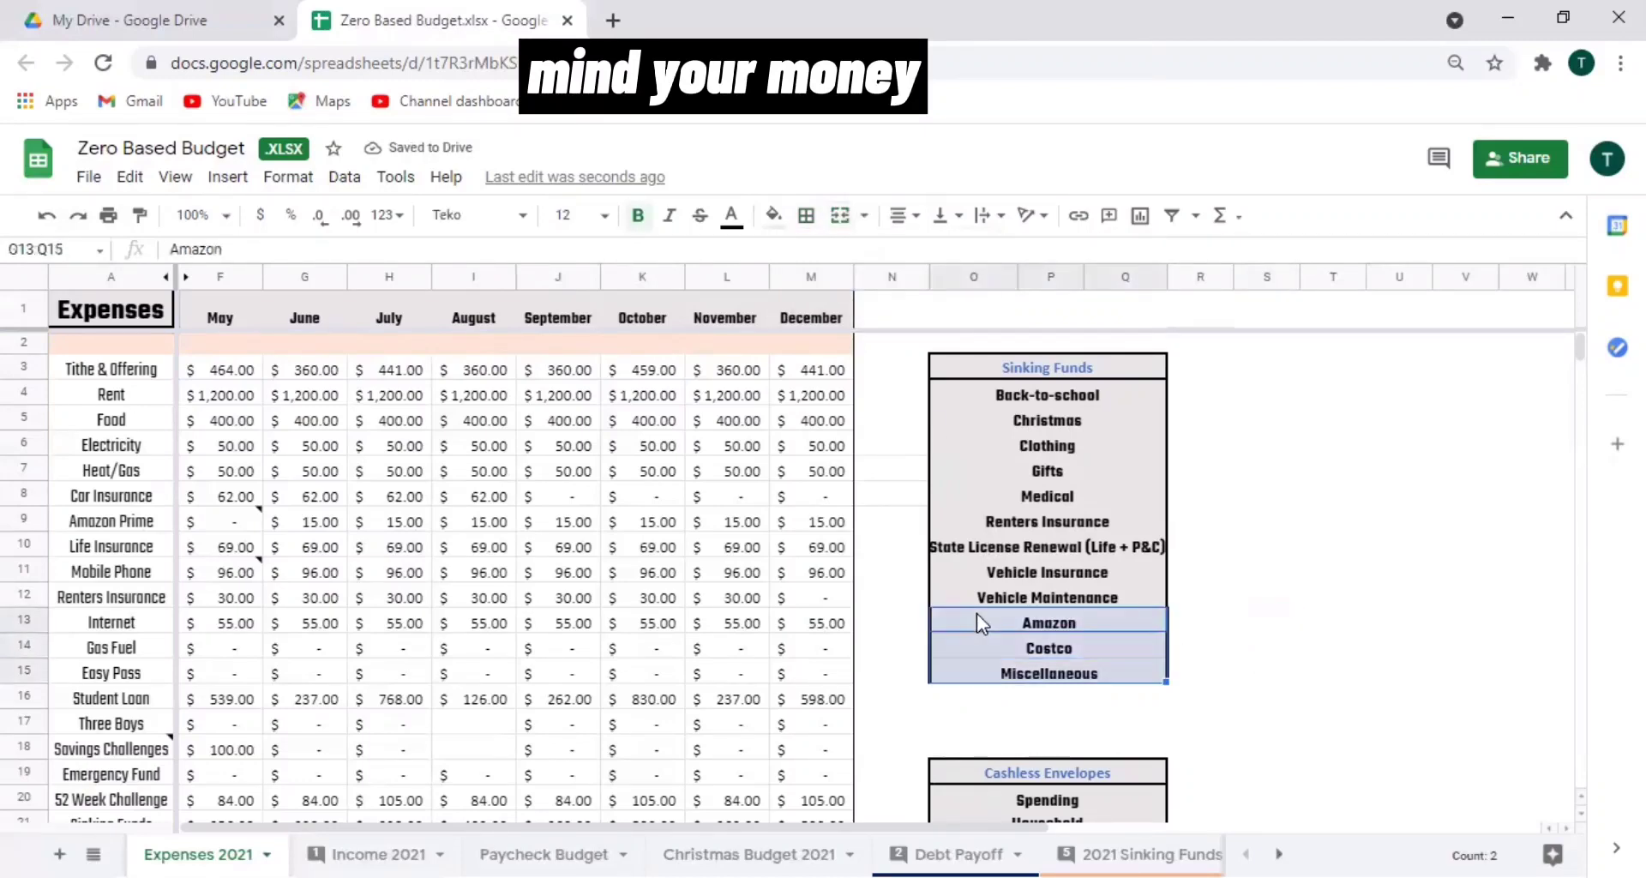
{"action": "left_click", "coordinate": [774, 215]}
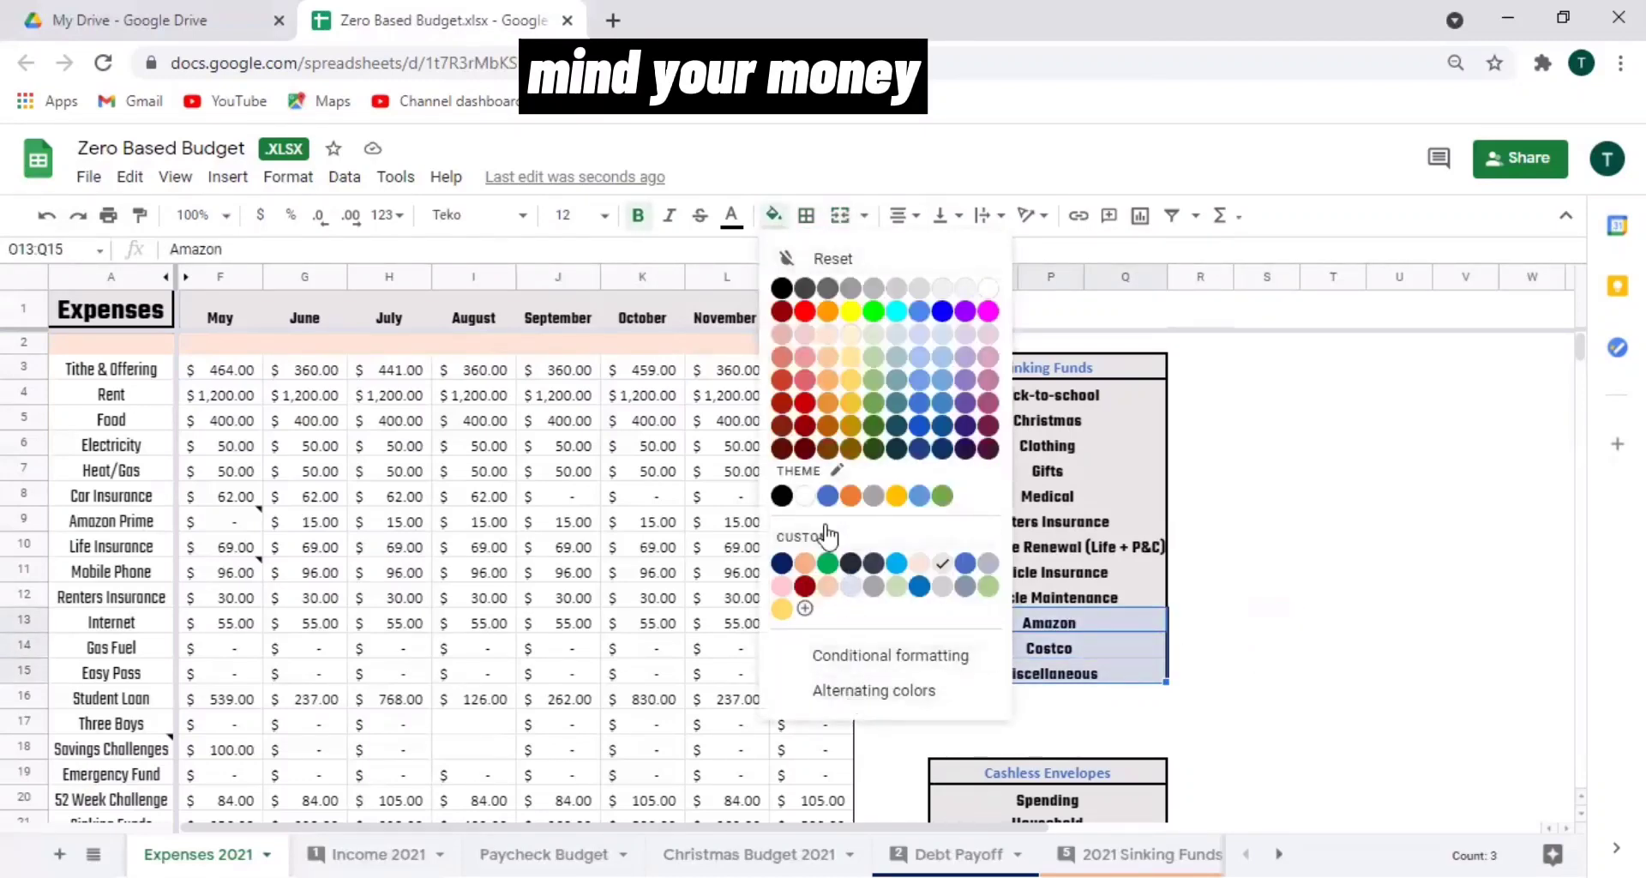
{"action": "left_click", "coordinate": [804, 496]}
{"action": "left_click", "coordinate": [1387, 677]}
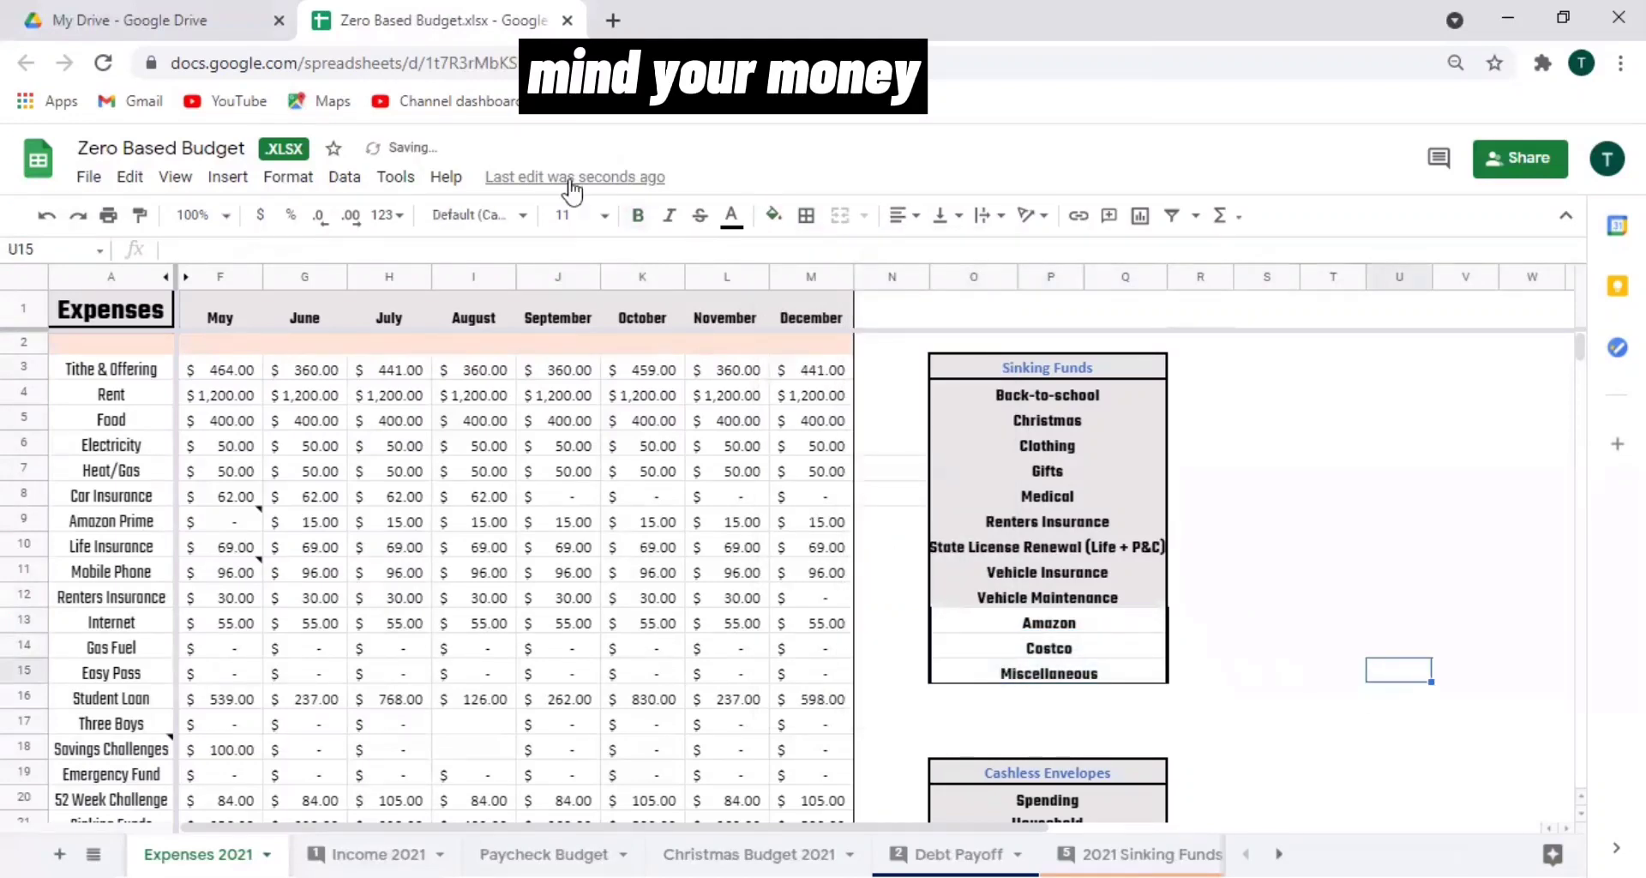
{"action": "left_click", "coordinate": [47, 216]}
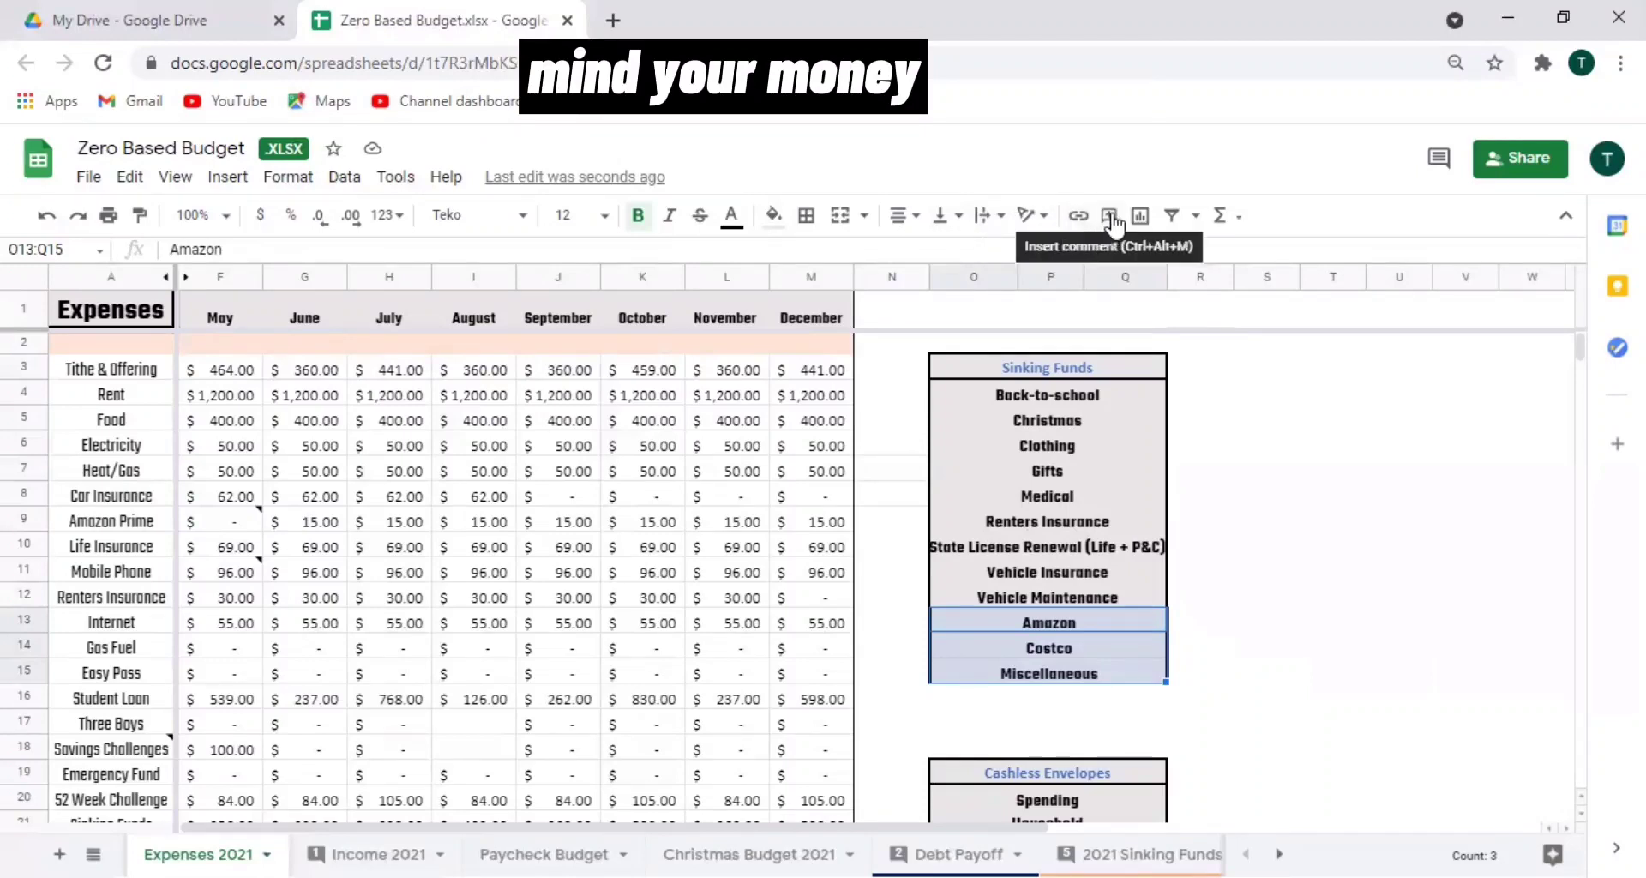
Toggle the visibility of gridlines on the Expenses 2021 sheet.
{"action": "left_click", "coordinate": [175, 176]}
{"action": "left_click", "coordinate": [202, 268]}
{"action": "left_click", "coordinate": [1320, 573]}
{"action": "left_click", "coordinate": [1282, 652]}
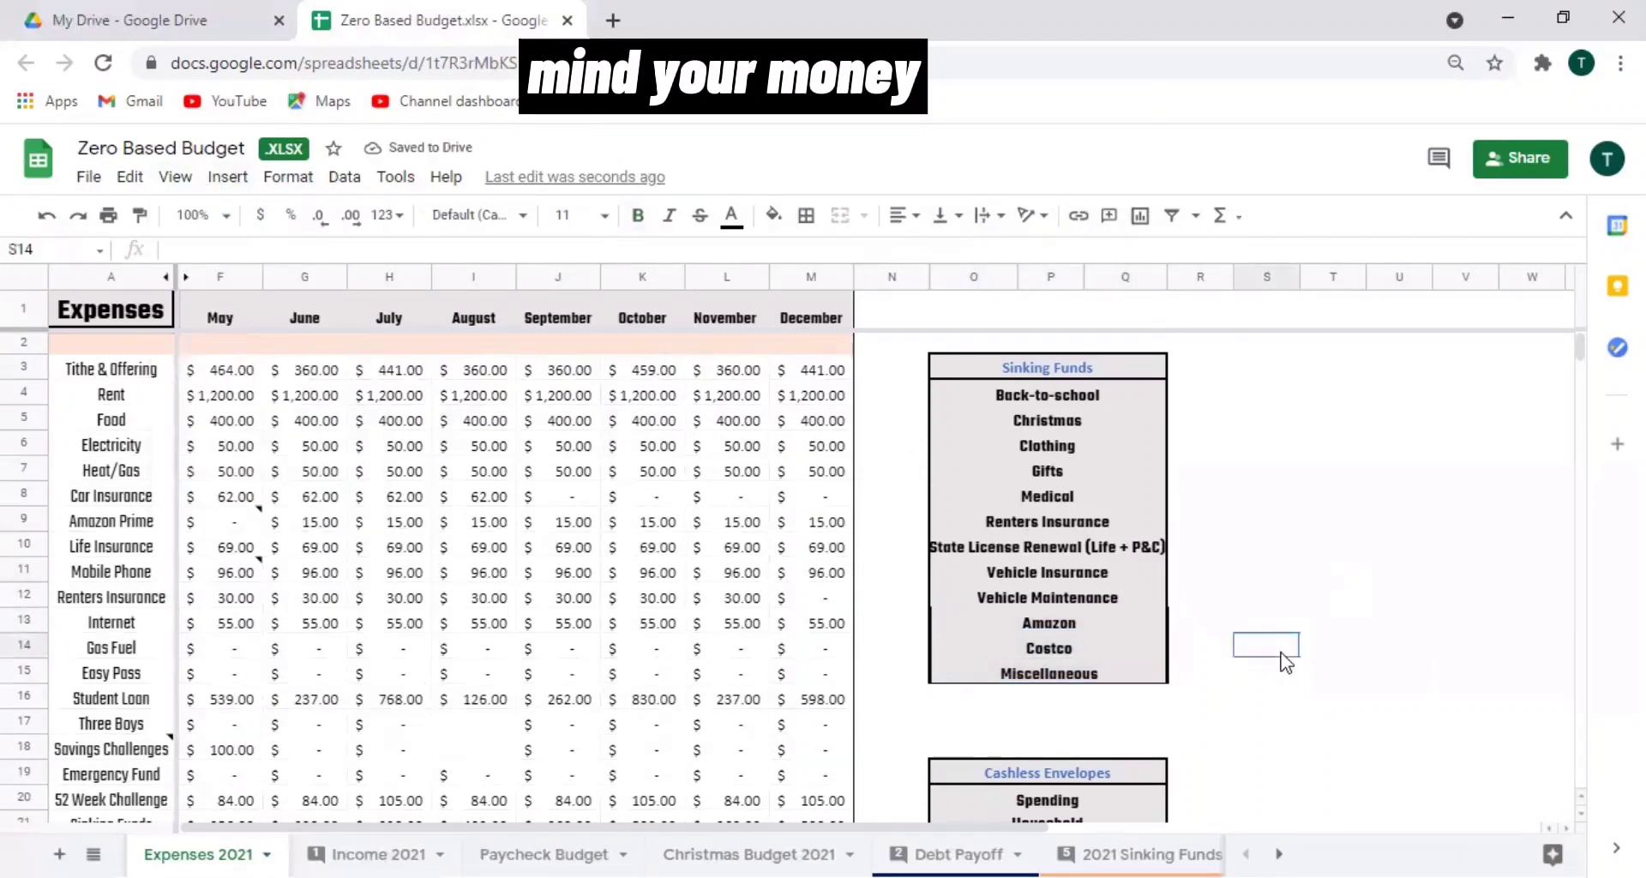
Change the font of the Sinking Funds heading to Roboto.
{"action": "left_click", "coordinate": [1004, 600]}
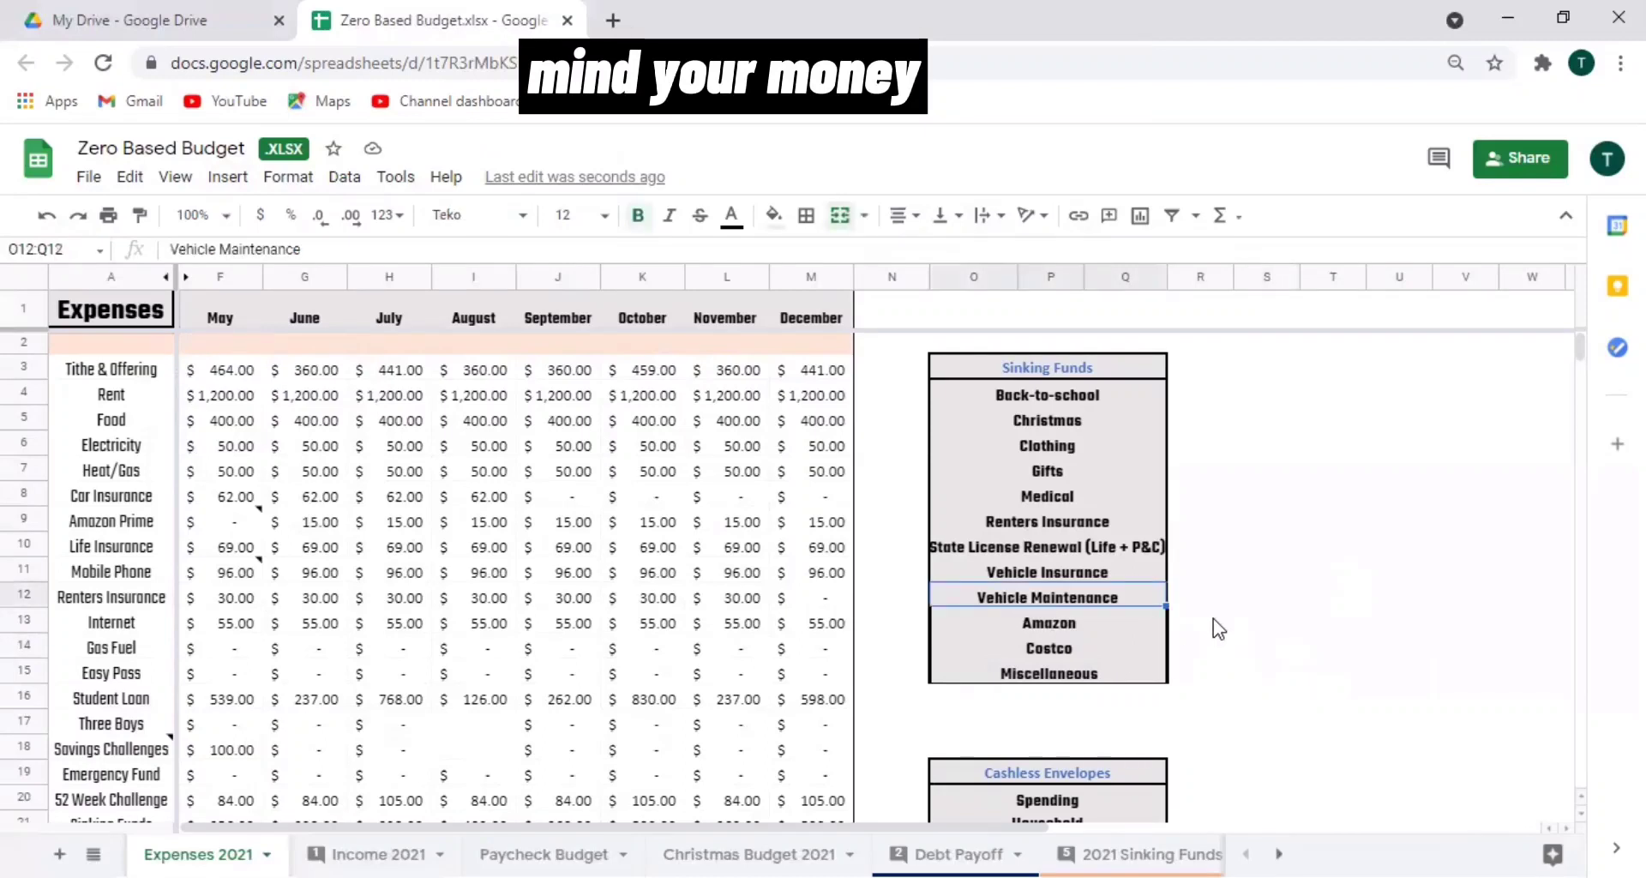
{"action": "left_click", "coordinate": [1090, 396]}
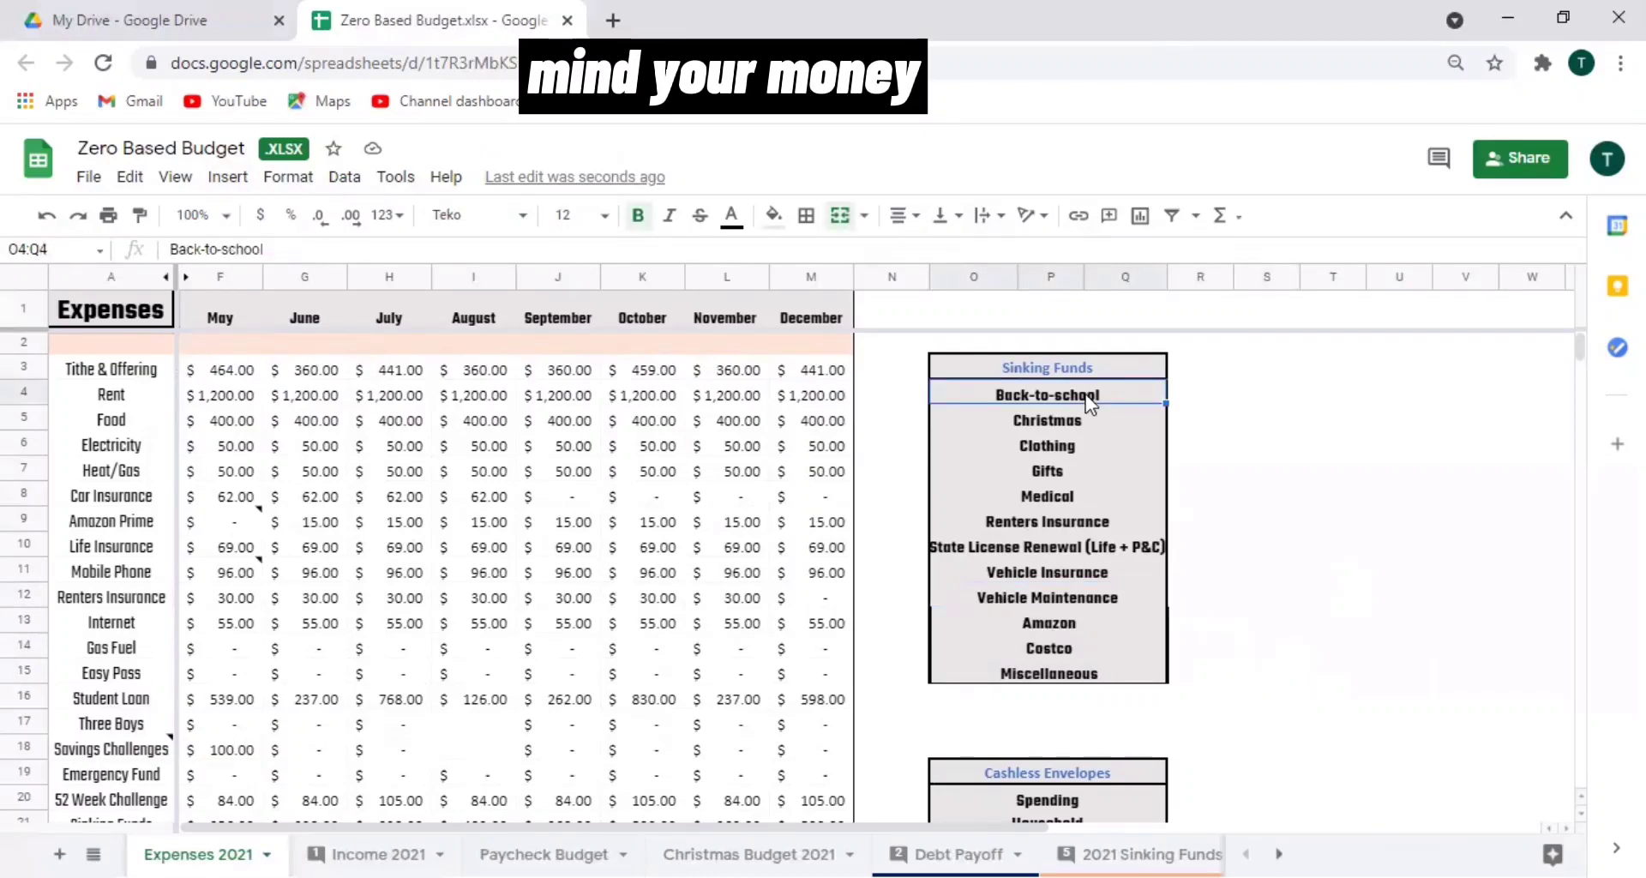
{"action": "key", "text": "Down"}
{"action": "key", "text": "Down"}
{"action": "key", "text": "Down"}
{"action": "key", "text": "Down"}
{"action": "key", "text": "Up"}
{"action": "key", "text": "Up"}
{"action": "key", "text": "Up"}
{"action": "key", "text": "Up"}
{"action": "key", "text": "Up"}
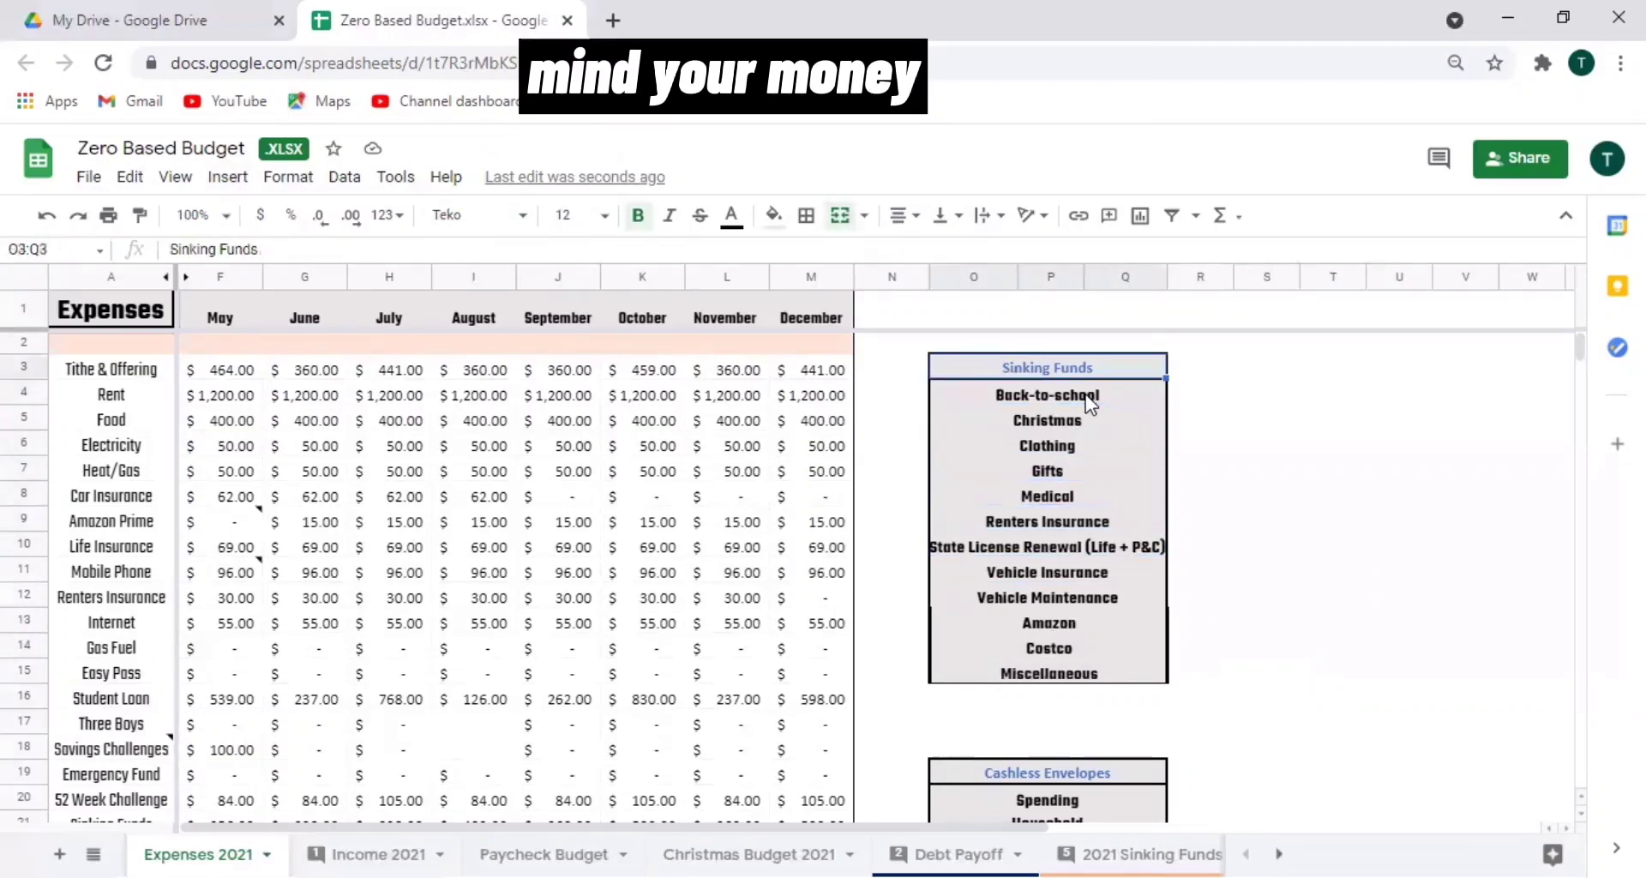
{"action": "left_click", "coordinate": [518, 225]}
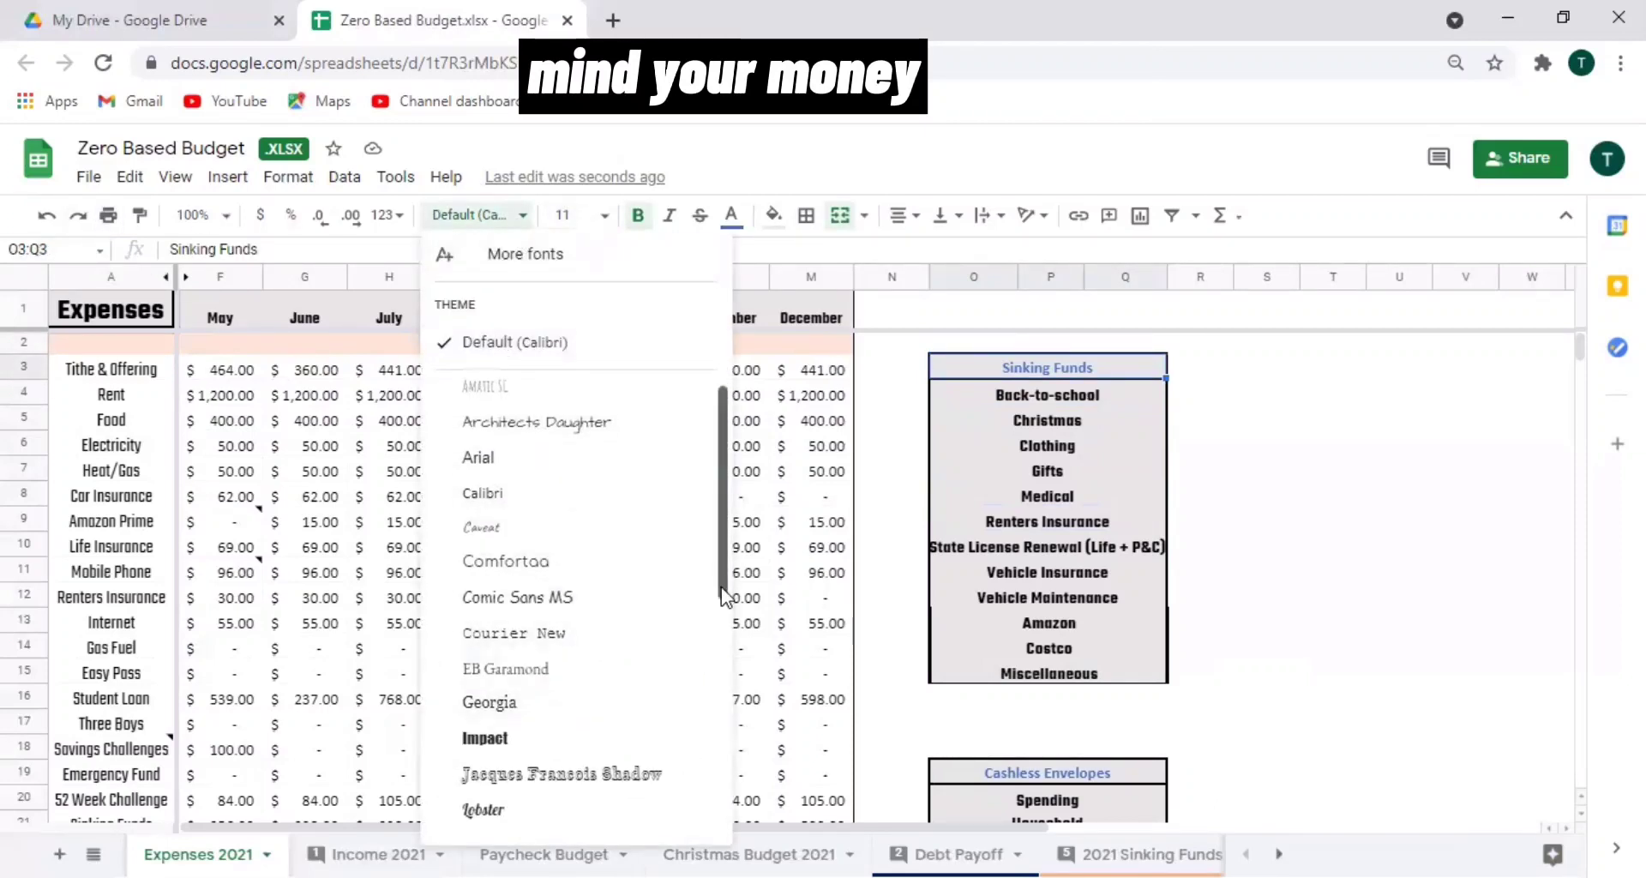
{"action": "scroll", "coordinate": [713, 684], "scroll_direction": "down", "scroll_amount": 5}
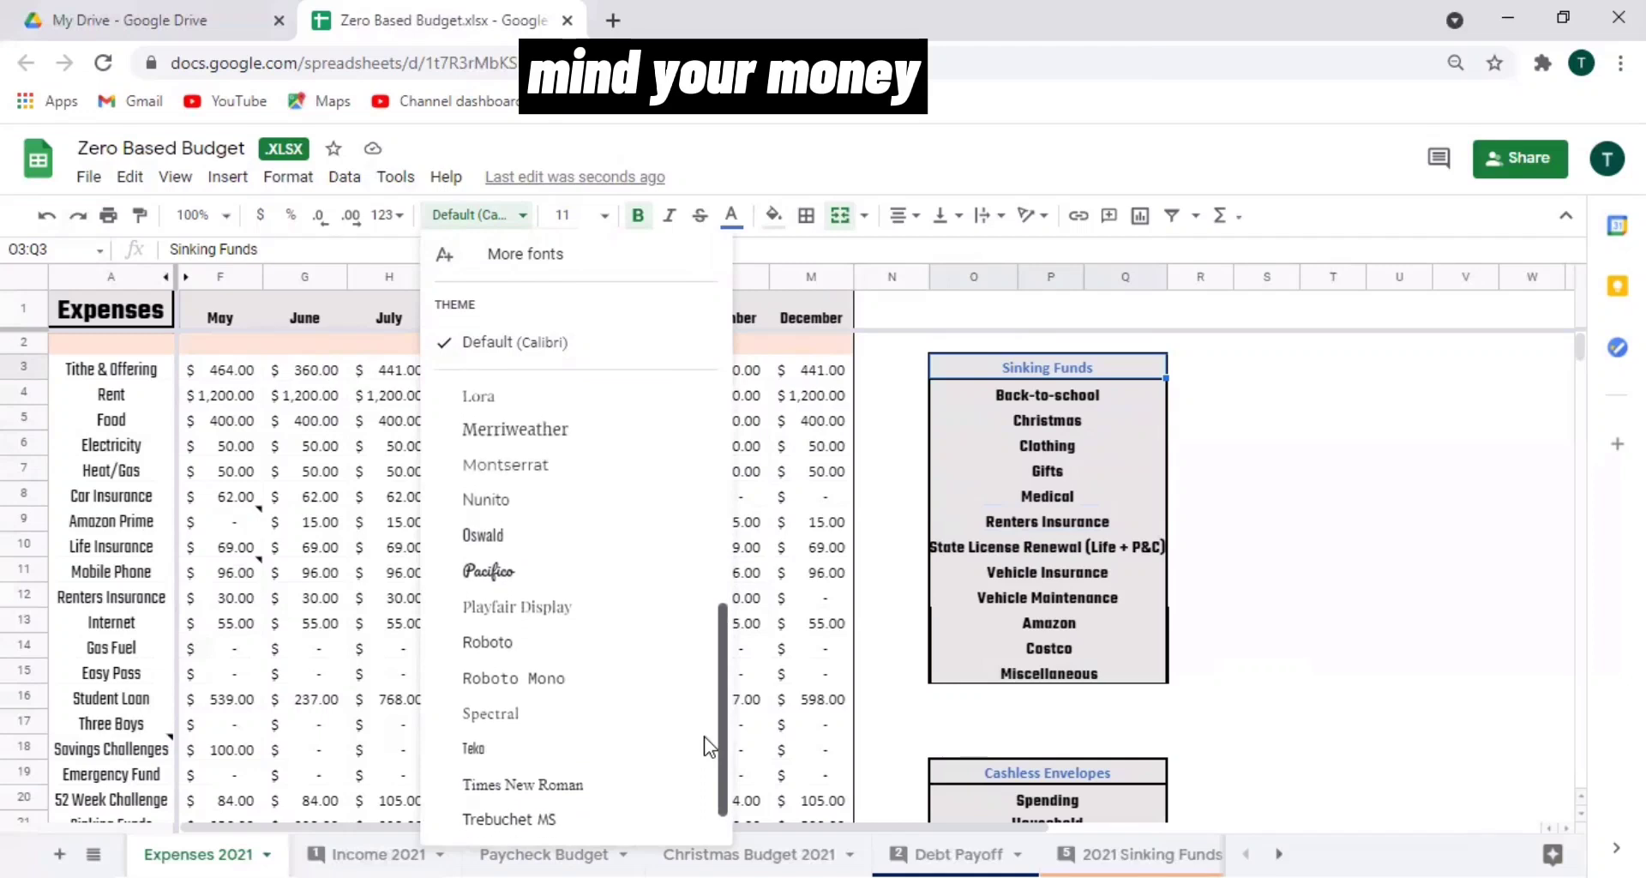
{"action": "scroll", "coordinate": [708, 744], "scroll_direction": "down", "scroll_amount": 1}
{"action": "left_click", "coordinate": [590, 606]}
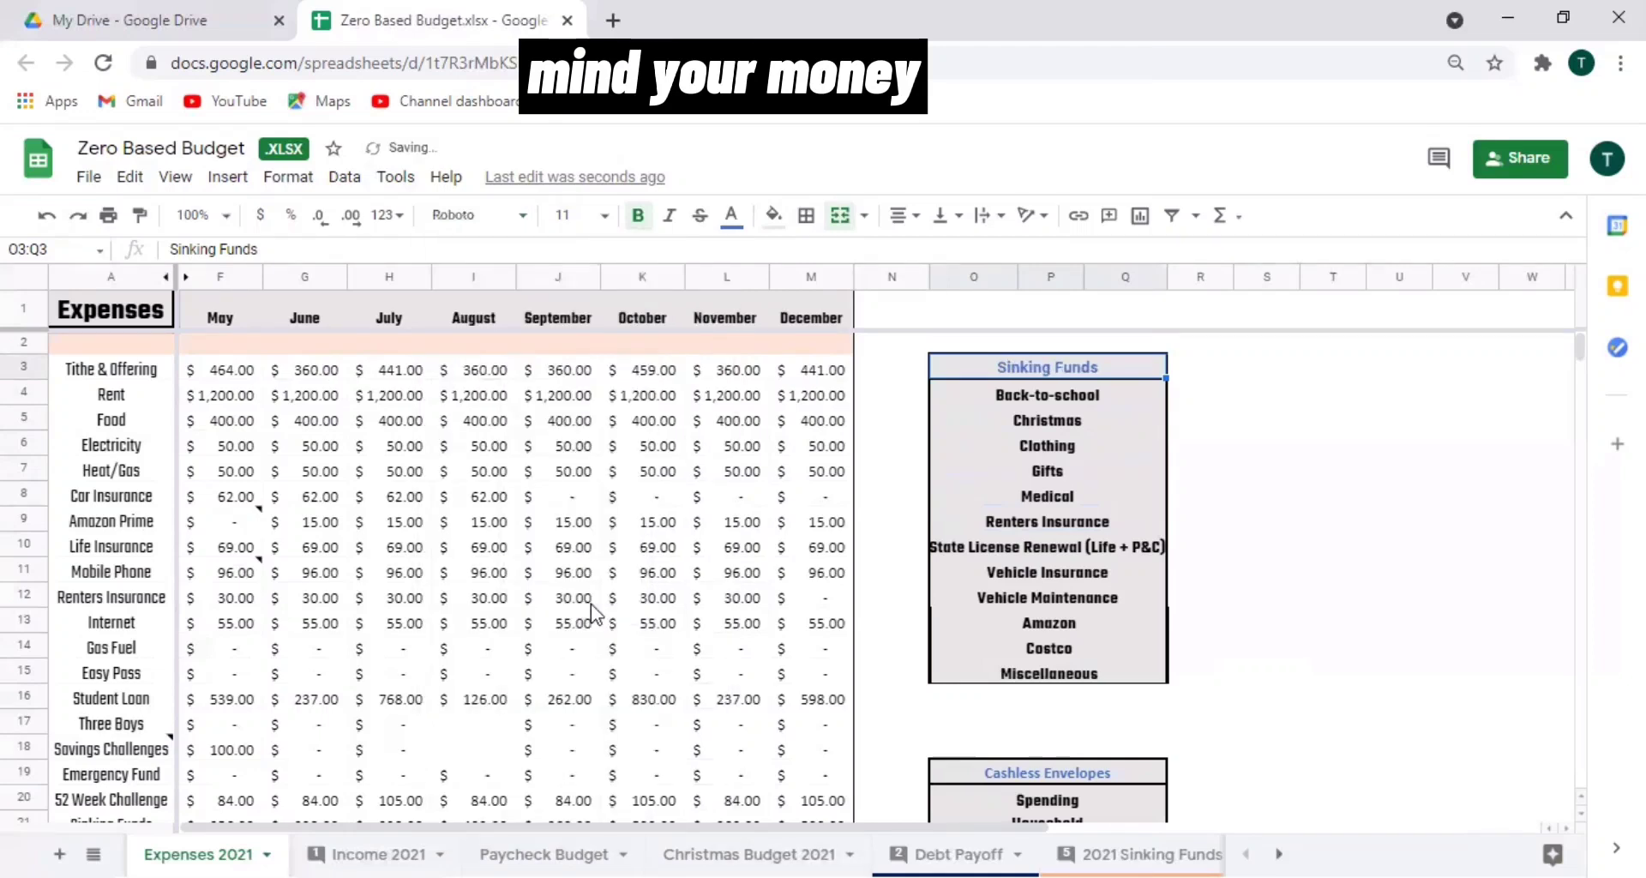
Change the font of all Sinking Funds items from Back-to-school to Miscellaneous to Roboto.
{"action": "left_click_drag", "start_coordinate": [1066, 401], "coordinate": [1066, 673]}
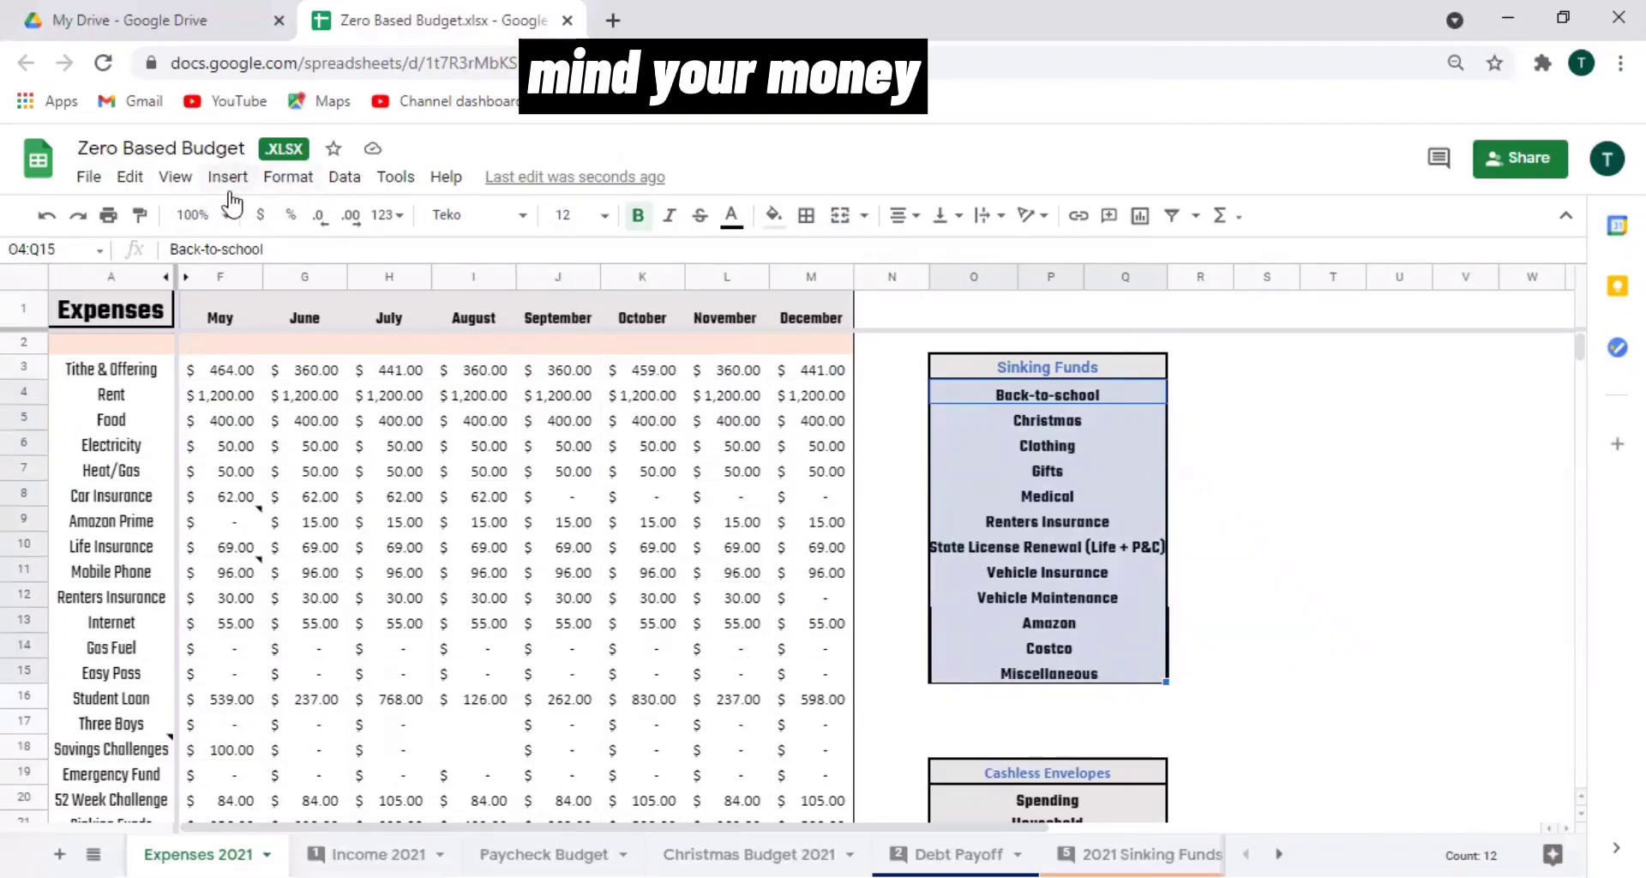
{"action": "left_click", "coordinate": [525, 216]}
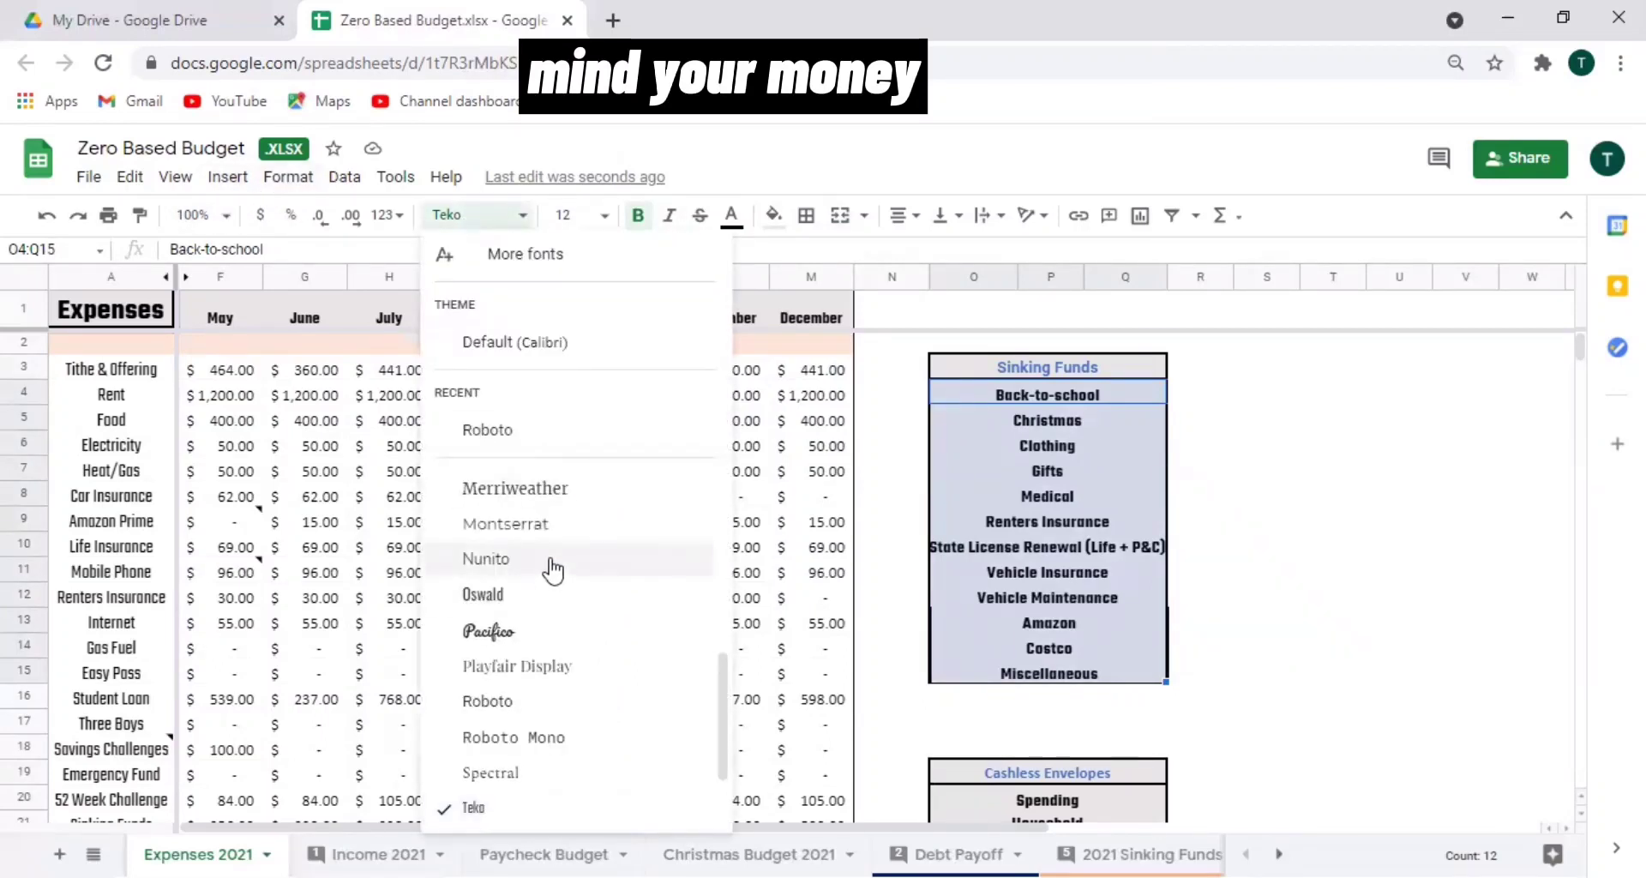
{"action": "scroll", "coordinate": [562, 477], "scroll_direction": "up", "scroll_amount": 2}
{"action": "left_click", "coordinate": [571, 429]}
{"action": "left_click", "coordinate": [1265, 602]}
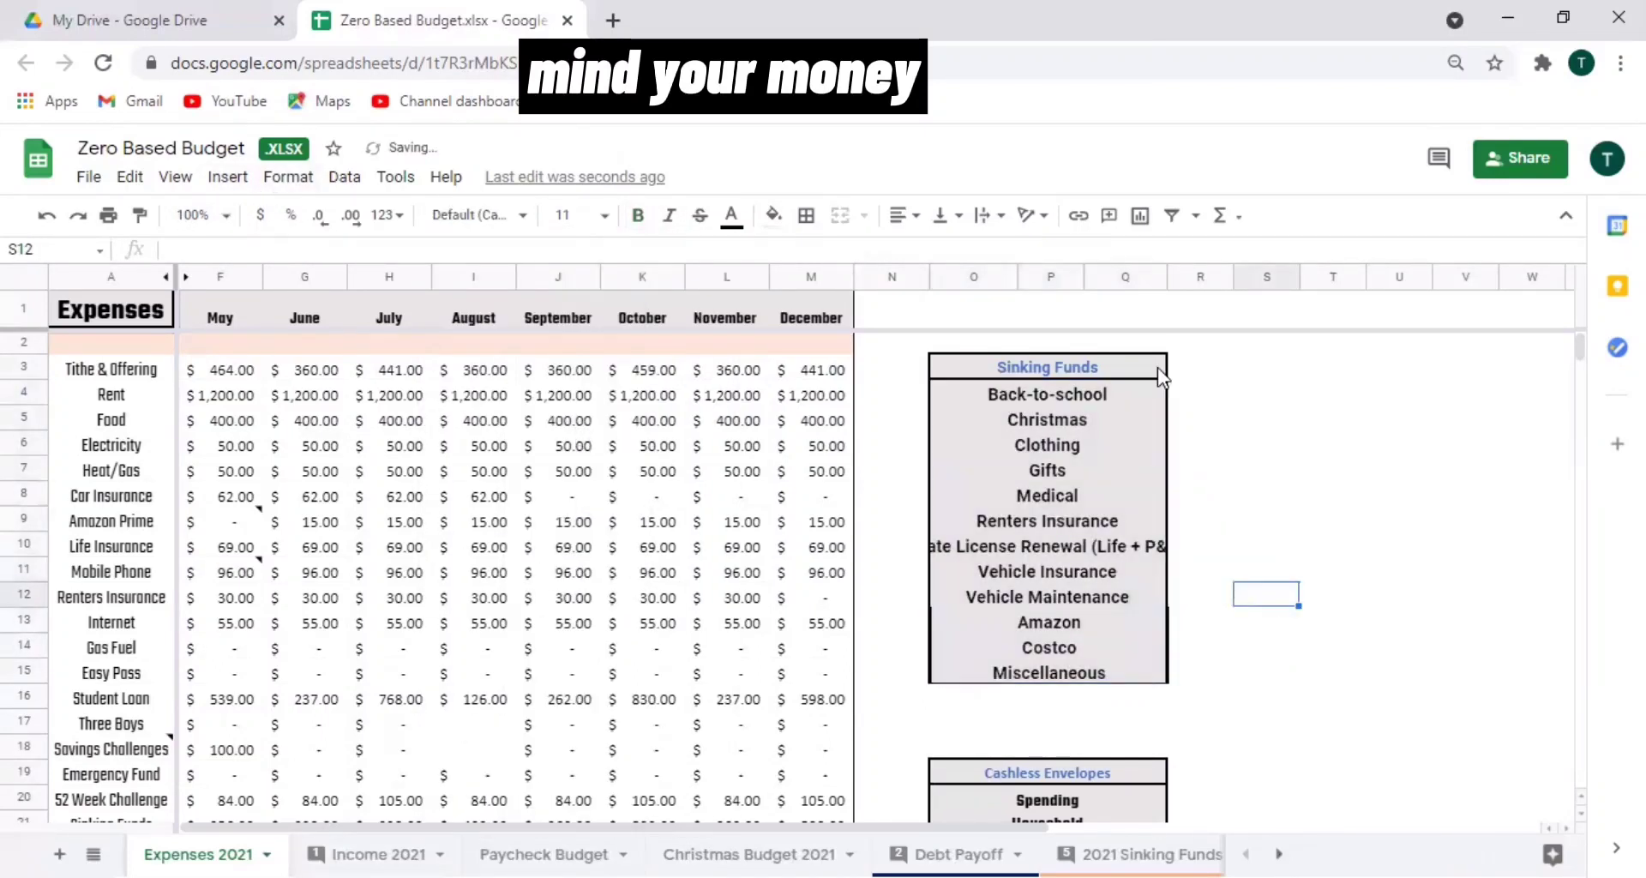
Widen column Q so the State License Renewal (Life + P&C) entry fits inside the Sinking Funds box.
{"action": "left_click", "coordinate": [1128, 548]}
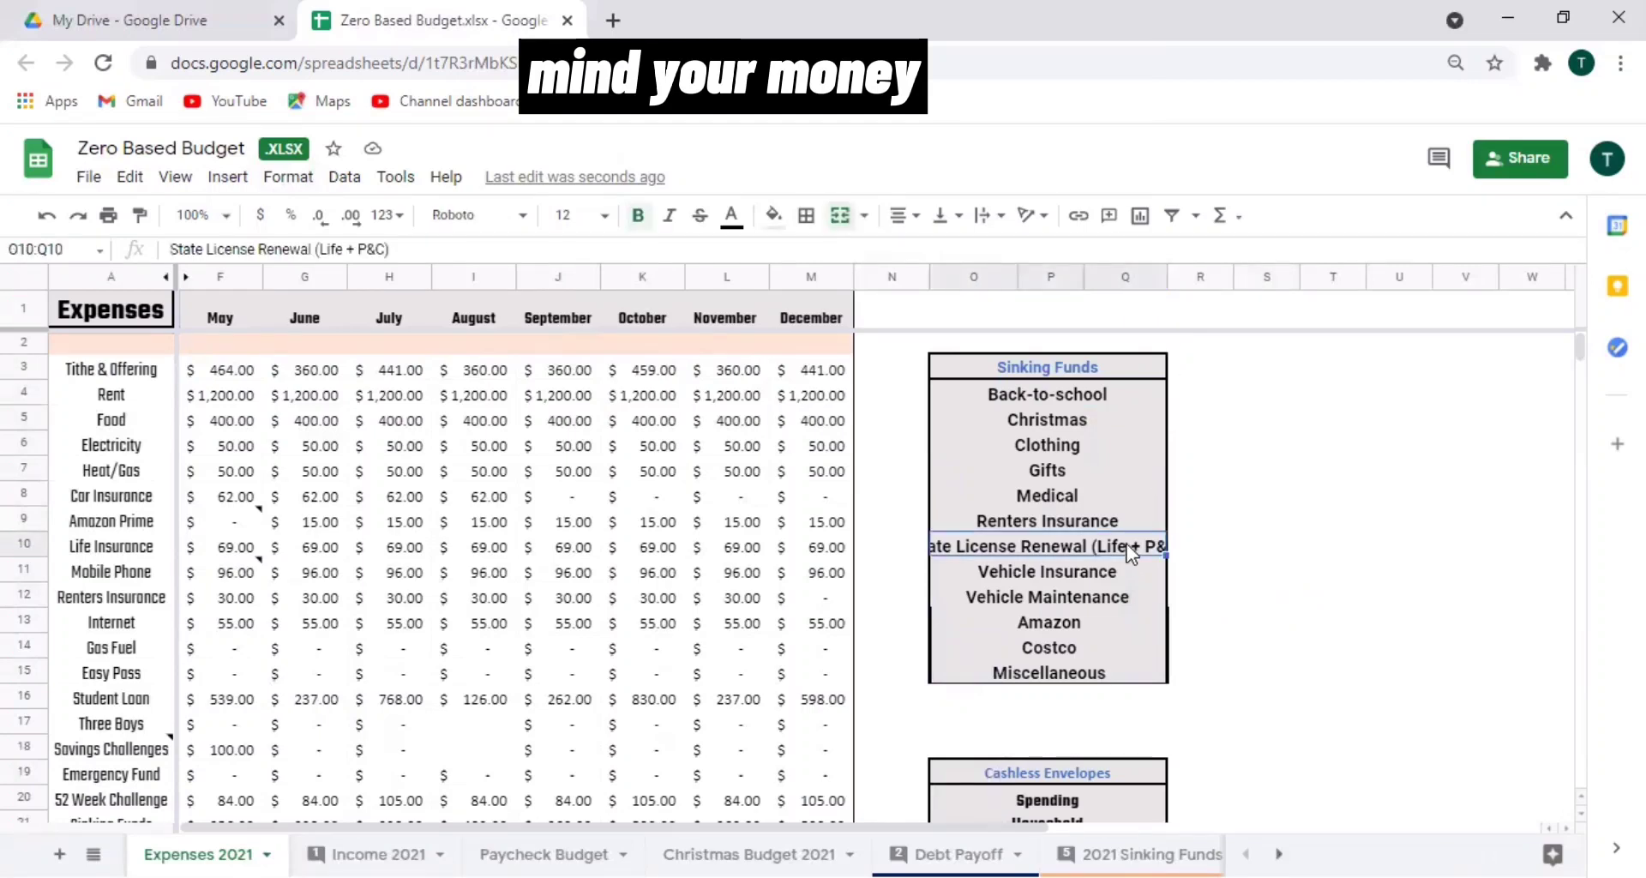
{"action": "left_click_drag", "start_coordinate": [1164, 277], "coordinate": [1214, 276]}
{"action": "left_click", "coordinate": [1312, 619]}
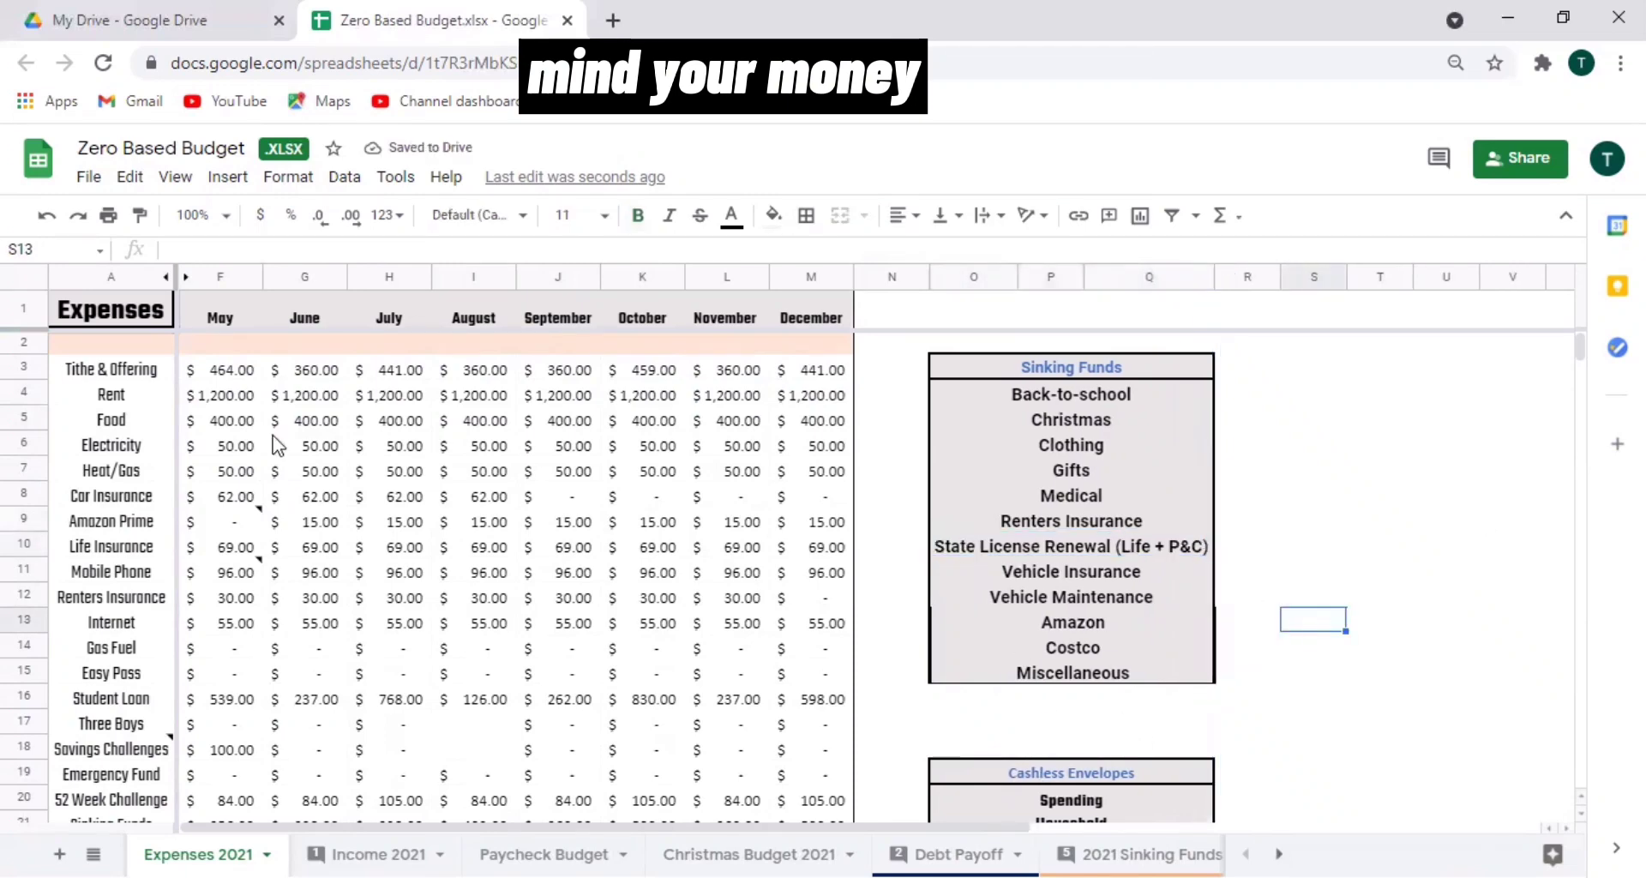
Review the expense categories down to the Total row and the envelope lists beside them.
{"action": "left_click", "coordinate": [98, 372]}
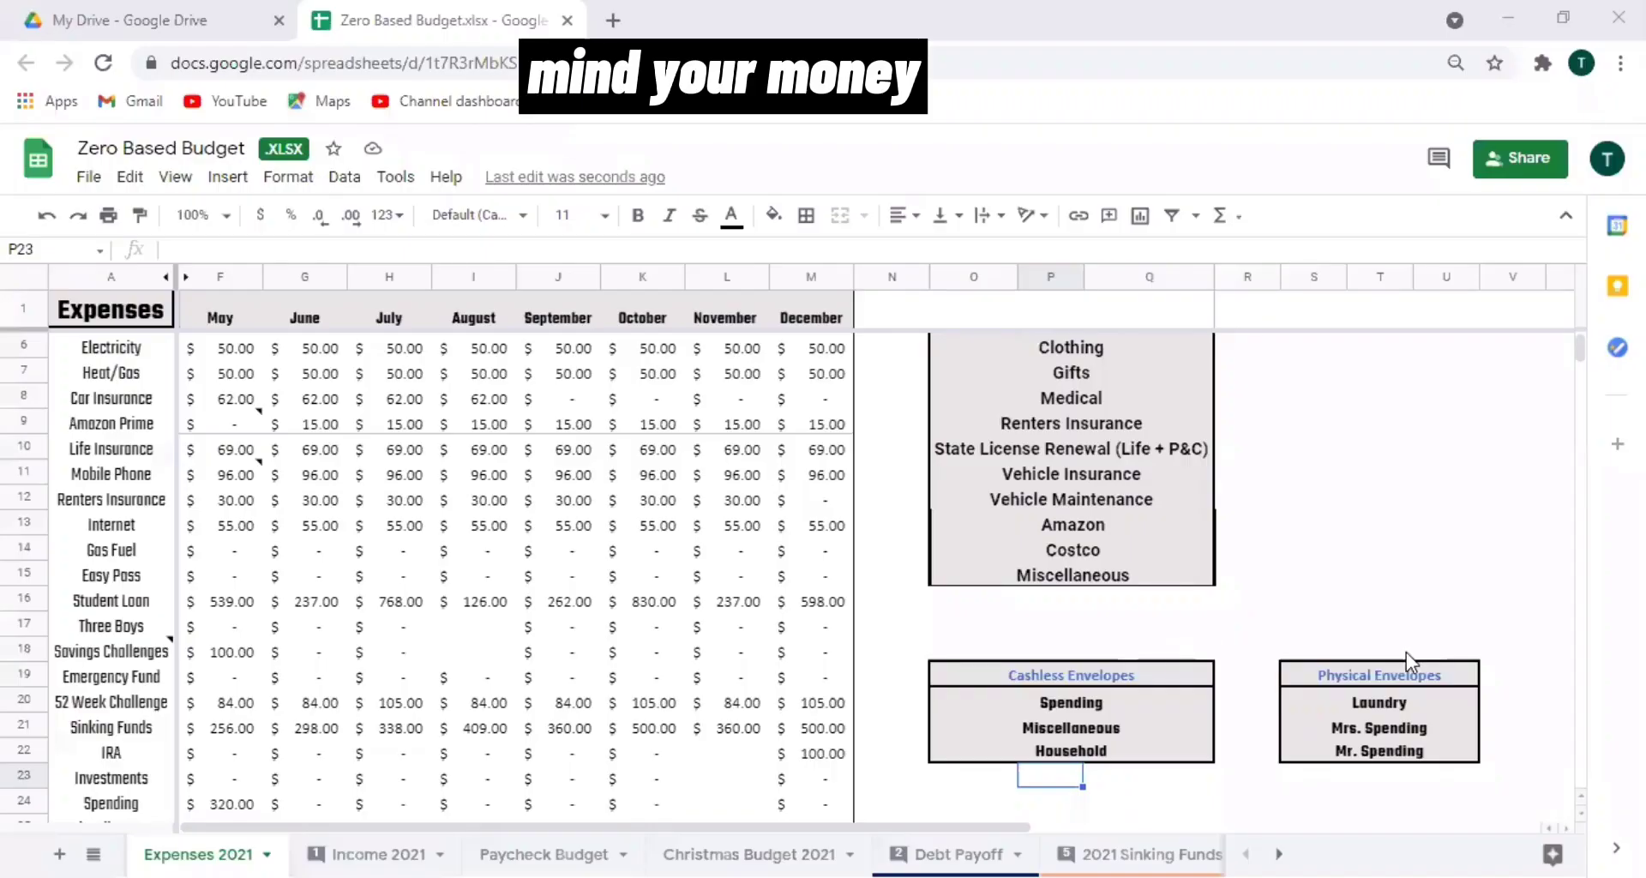
{"action": "left_click", "coordinate": [1149, 649]}
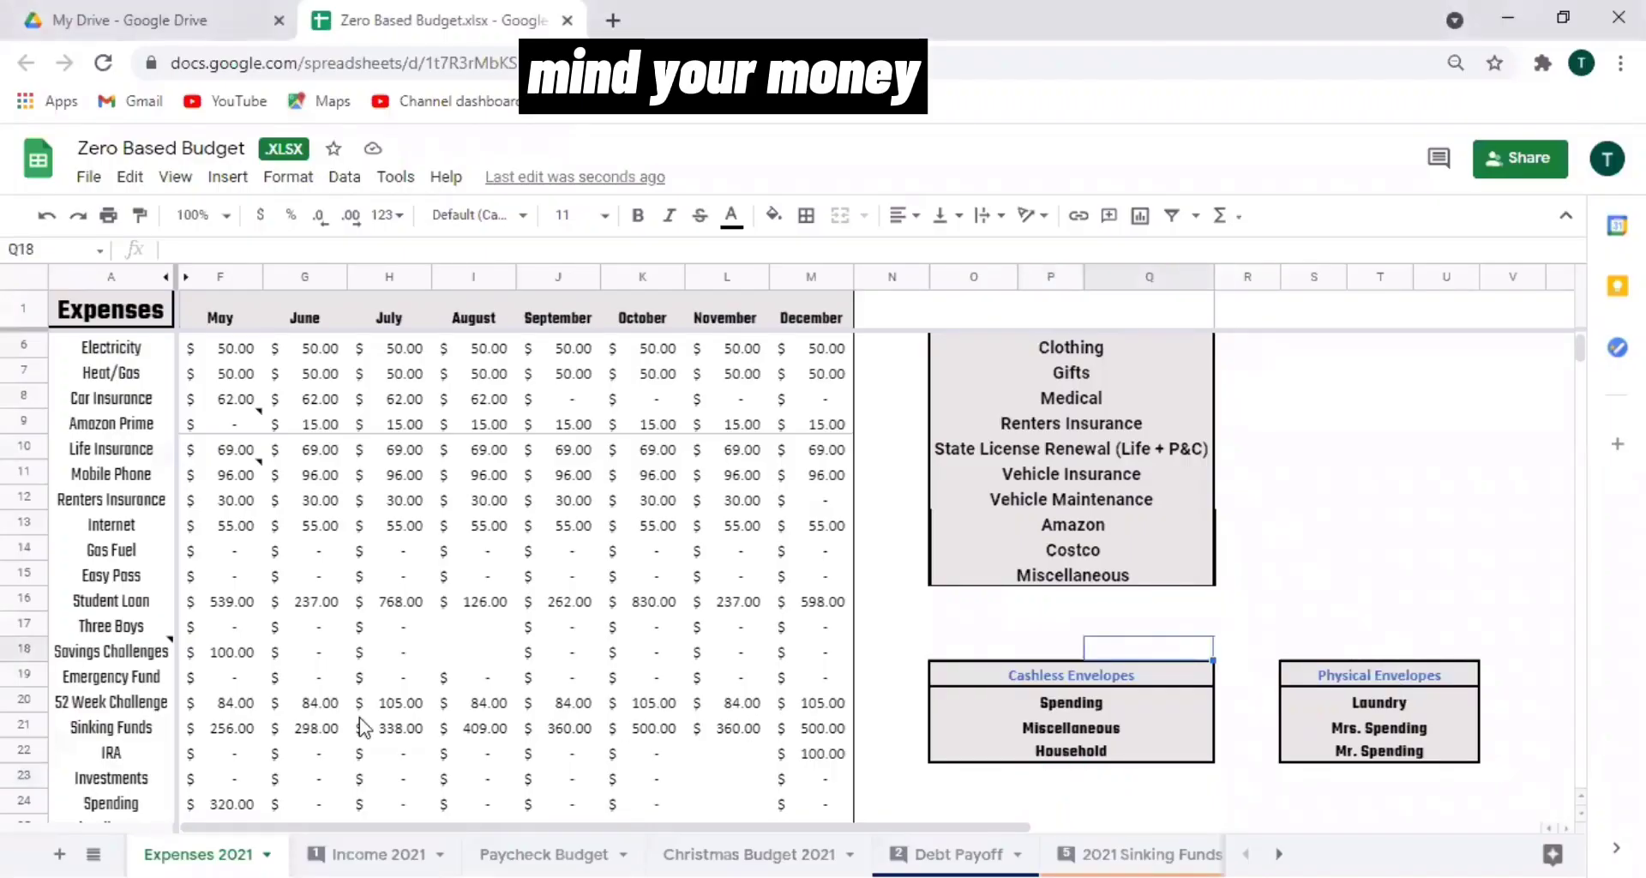
{"action": "left_click", "coordinate": [142, 681]}
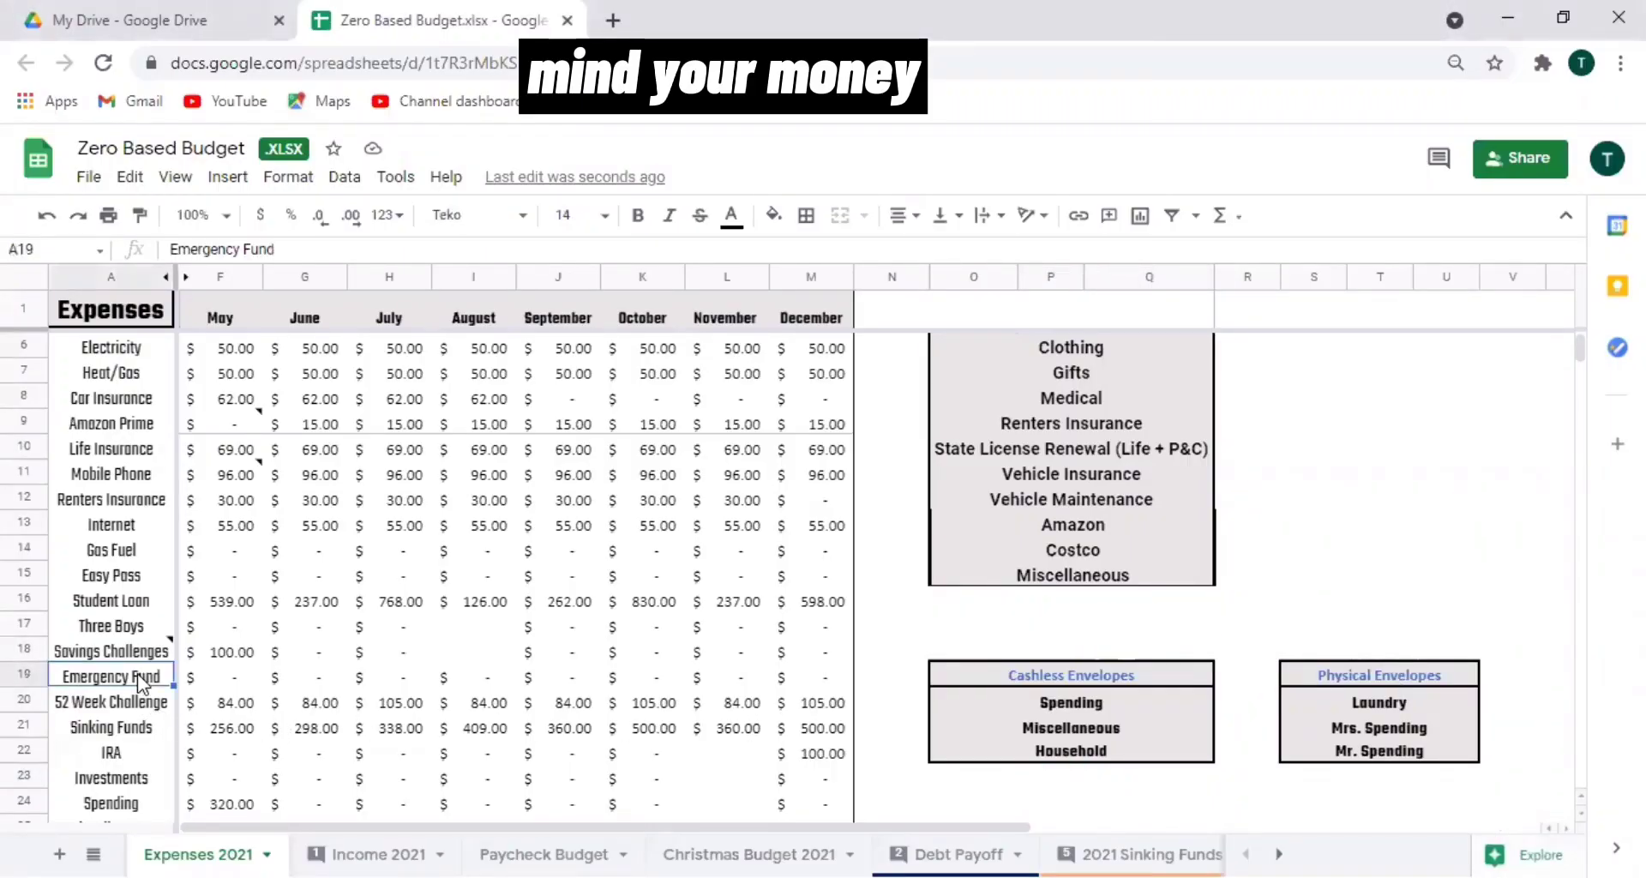
{"action": "key", "text": "Down"}
{"action": "key", "text": "Down"}
{"action": "key", "text": "Down"}
{"action": "key", "text": "Down"}
{"action": "key", "text": "Down"}
{"action": "key", "text": "Down"}
{"action": "key", "text": "Down"}
{"action": "key", "text": "Down"}
{"action": "key", "text": "Right"}
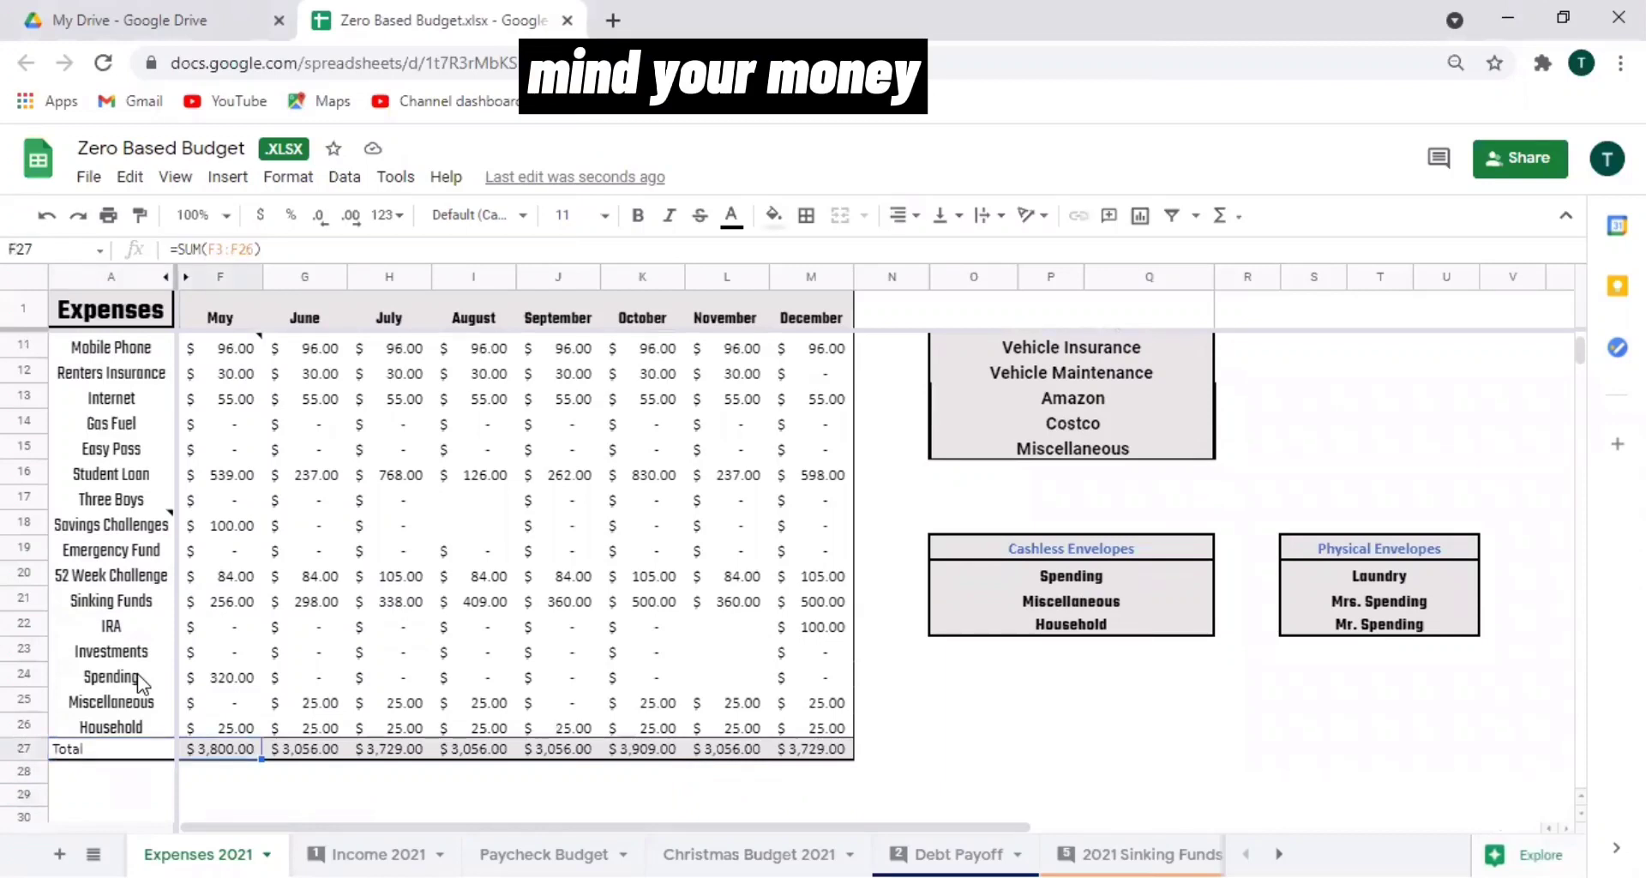
Change the font of the Cashless Envelopes heading and its three items to Roboto.
{"action": "left_click", "coordinate": [1090, 549]}
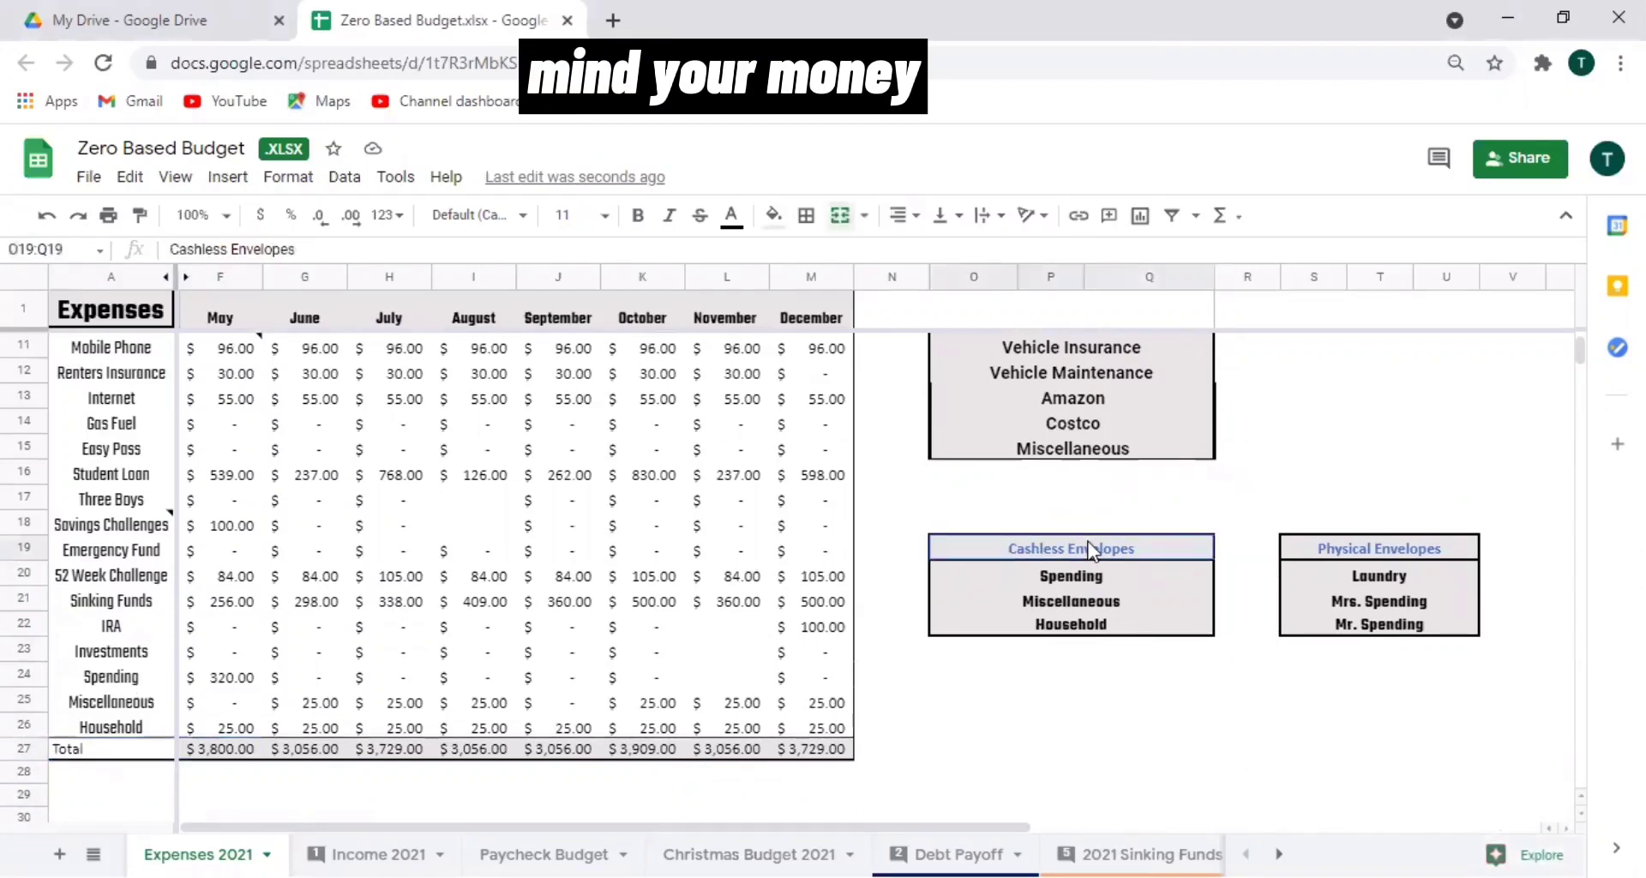
{"action": "left_click", "coordinate": [513, 219]}
{"action": "left_click", "coordinate": [527, 433]}
{"action": "left_click_drag", "start_coordinate": [1089, 576], "coordinate": [1087, 624]}
{"action": "left_click", "coordinate": [480, 215]}
{"action": "left_click", "coordinate": [511, 433]}
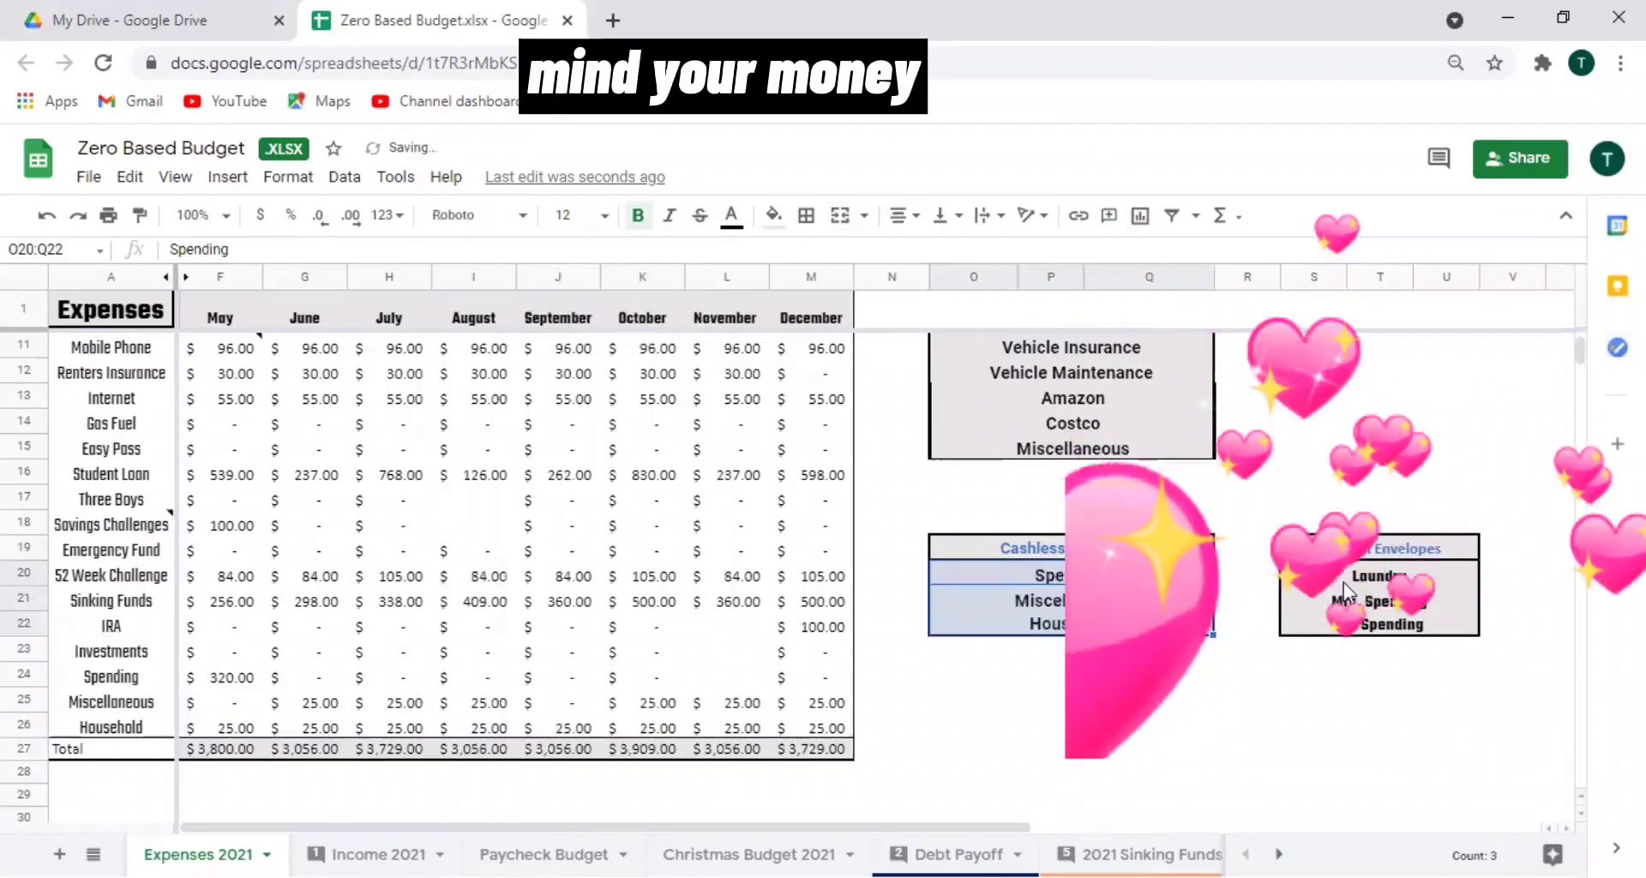
Change the font of the three Physical Envelopes items and their heading to Roboto.
{"action": "left_click_drag", "start_coordinate": [1378, 575], "coordinate": [1379, 624]}
{"action": "left_click", "coordinate": [518, 219]}
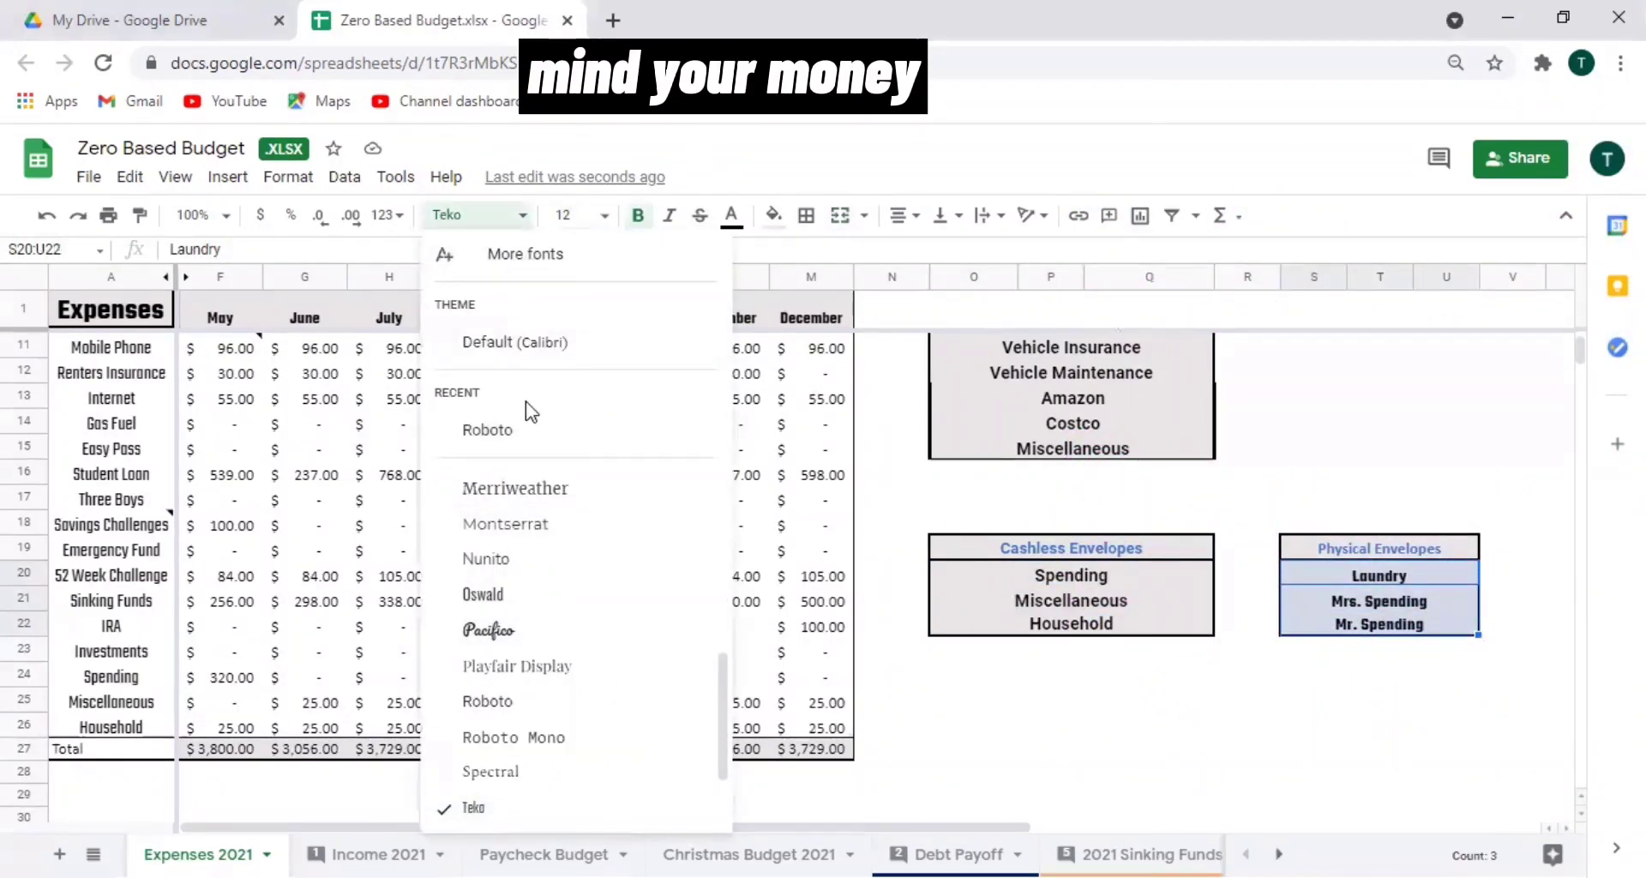
{"action": "left_click", "coordinate": [506, 429]}
{"action": "left_click", "coordinate": [1379, 549]}
{"action": "left_click", "coordinate": [480, 216]}
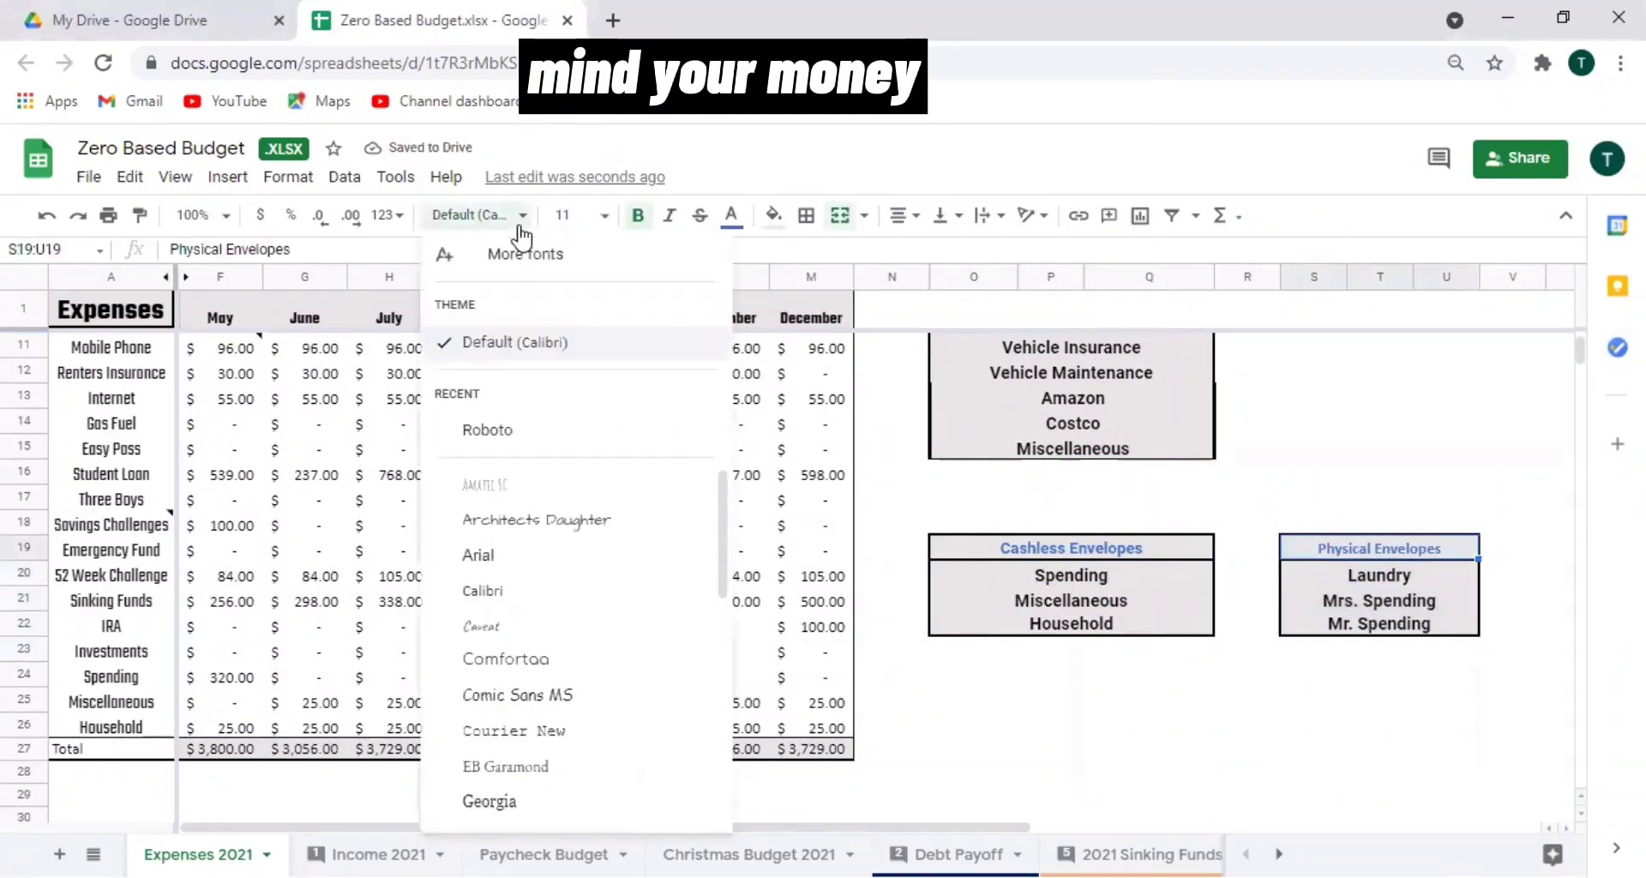
{"action": "left_click", "coordinate": [511, 429]}
{"action": "key", "text": "ctrl+Down"}
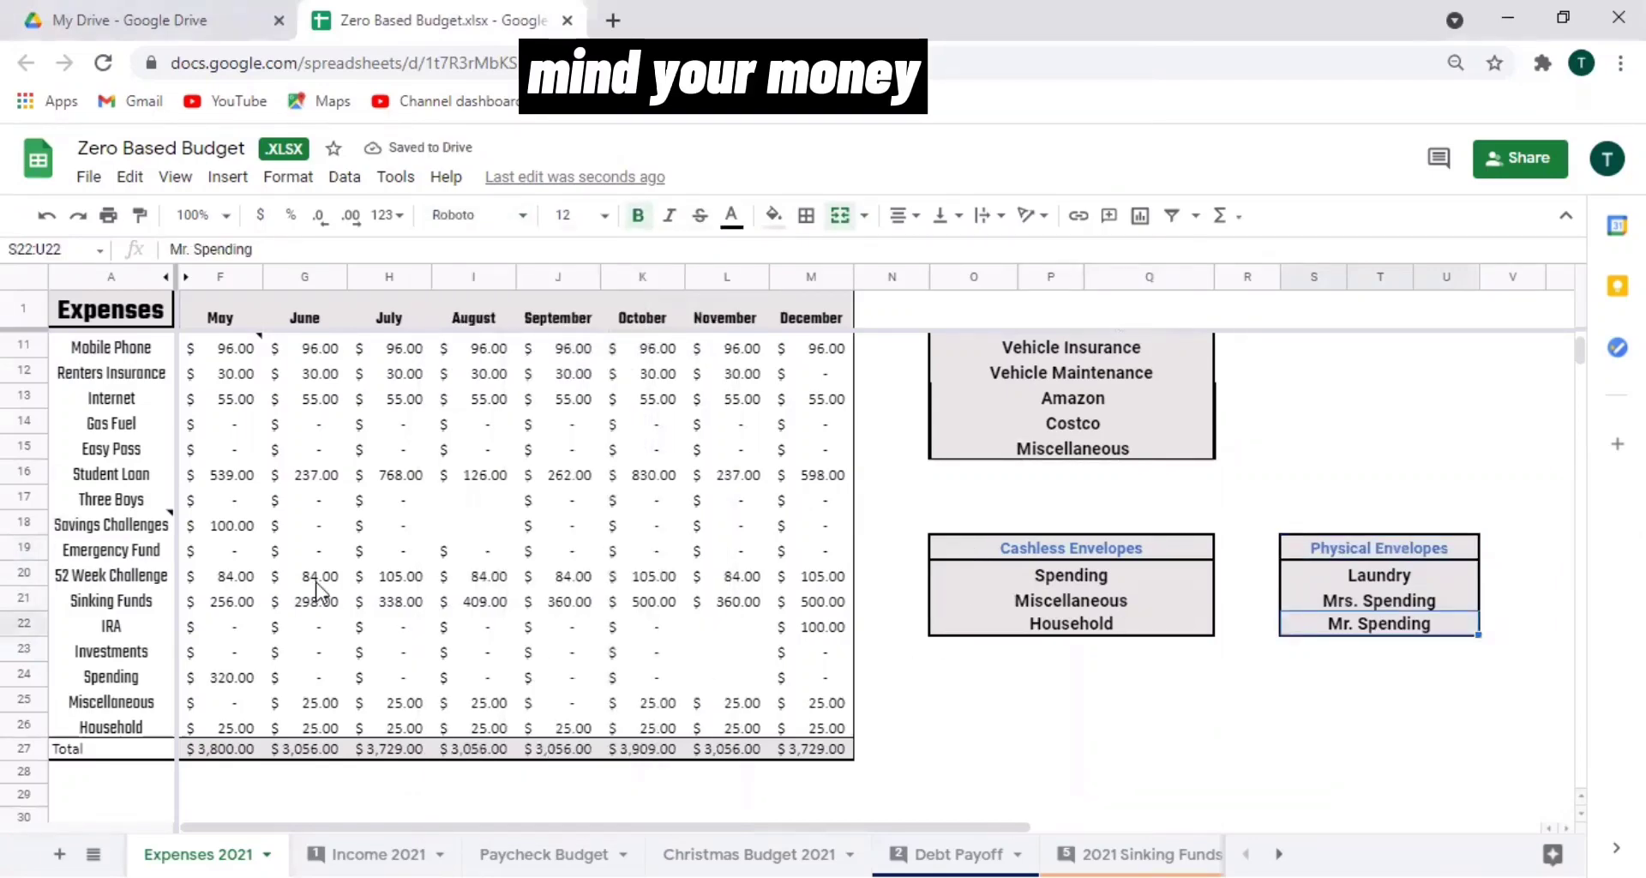
Change the font of the expense category names in A3:A26 to Oswald.
{"action": "left_click", "coordinate": [83, 725]}
{"action": "key", "text": "shift+Up"}
{"action": "key", "text": "shift+Up"}
{"action": "key", "text": "shift+Up"}
{"action": "key", "text": "shift+Up"}
{"action": "key", "text": "shift+Up"}
{"action": "key", "text": "shift+Up"}
{"action": "key", "text": "shift+Up"}
{"action": "key", "text": "shift+Up"}
{"action": "key", "text": "shift+Up"}
{"action": "key", "text": "shift+Up"}
{"action": "key", "text": "shift+Up"}
{"action": "key", "text": "shift+Up"}
{"action": "key", "text": "shift+Up"}
{"action": "key", "text": "shift+Up"}
{"action": "key", "text": "shift+Up"}
{"action": "key", "text": "shift+Up"}
{"action": "key", "text": "shift+Up"}
{"action": "key", "text": "shift+Up"}
{"action": "key", "text": "shift+Up"}
{"action": "key", "text": "shift+Up"}
{"action": "key", "text": "shift+Up"}
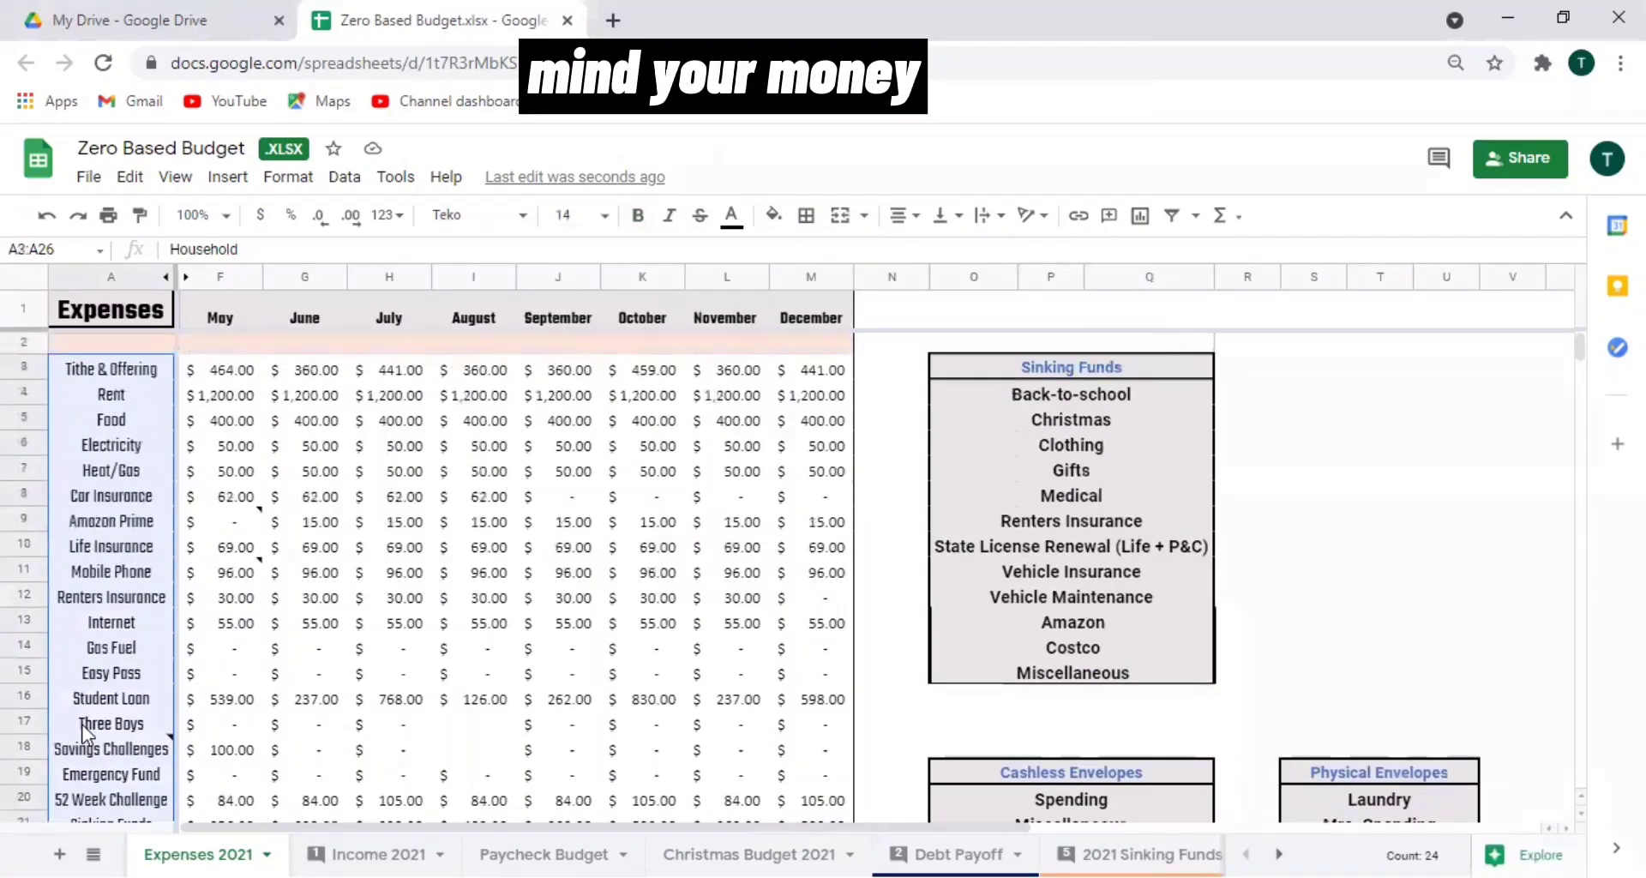
{"action": "left_click", "coordinate": [520, 216]}
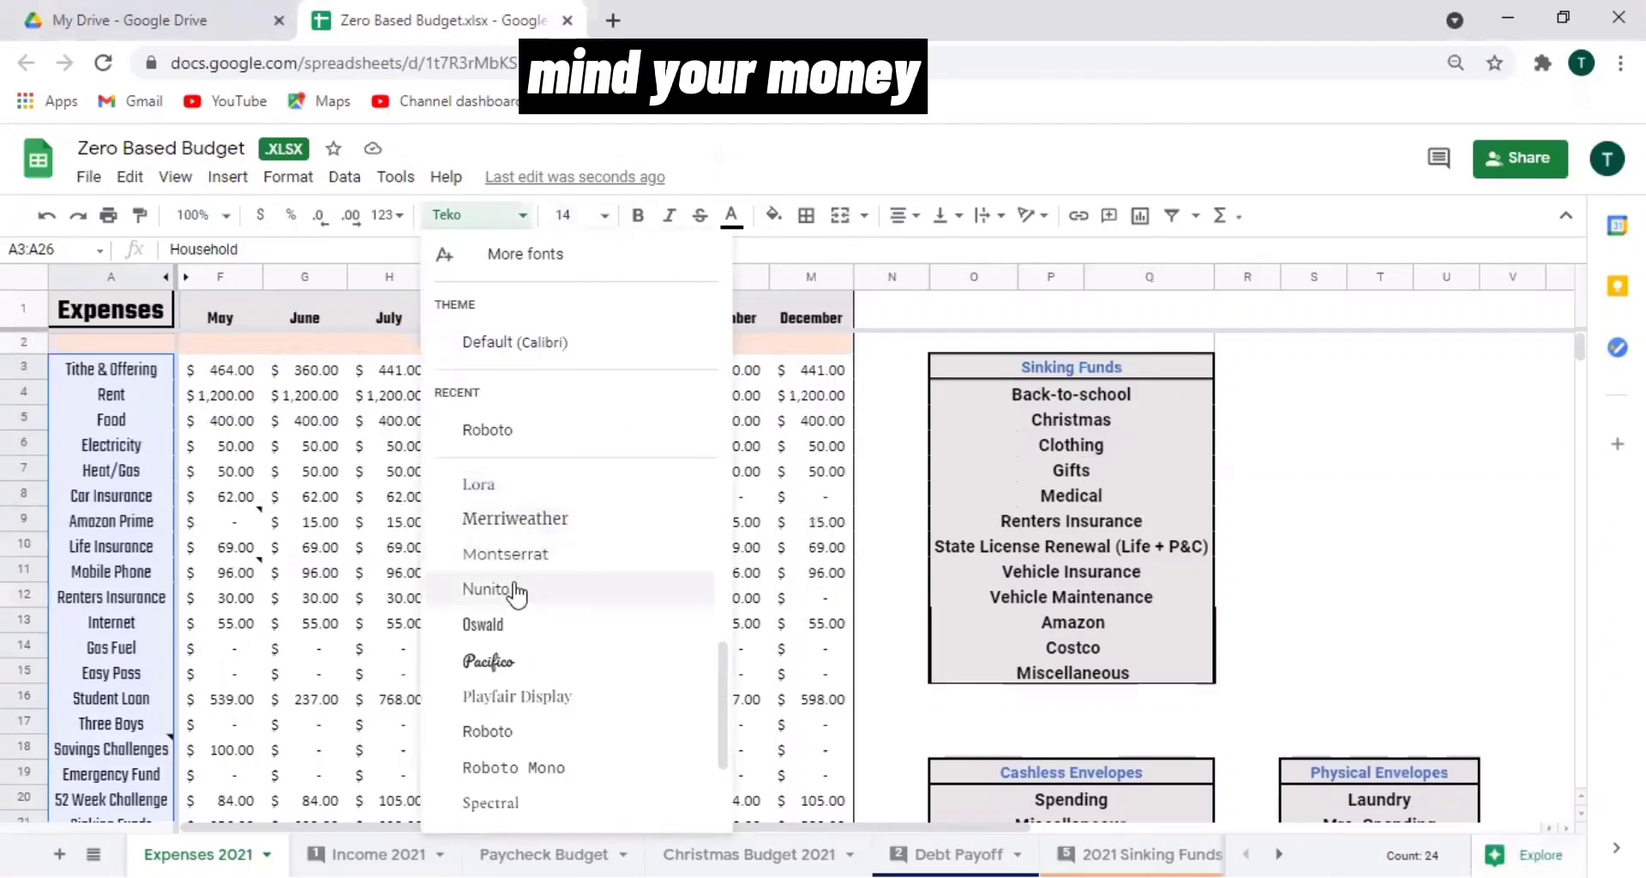
{"action": "left_click", "coordinate": [512, 621]}
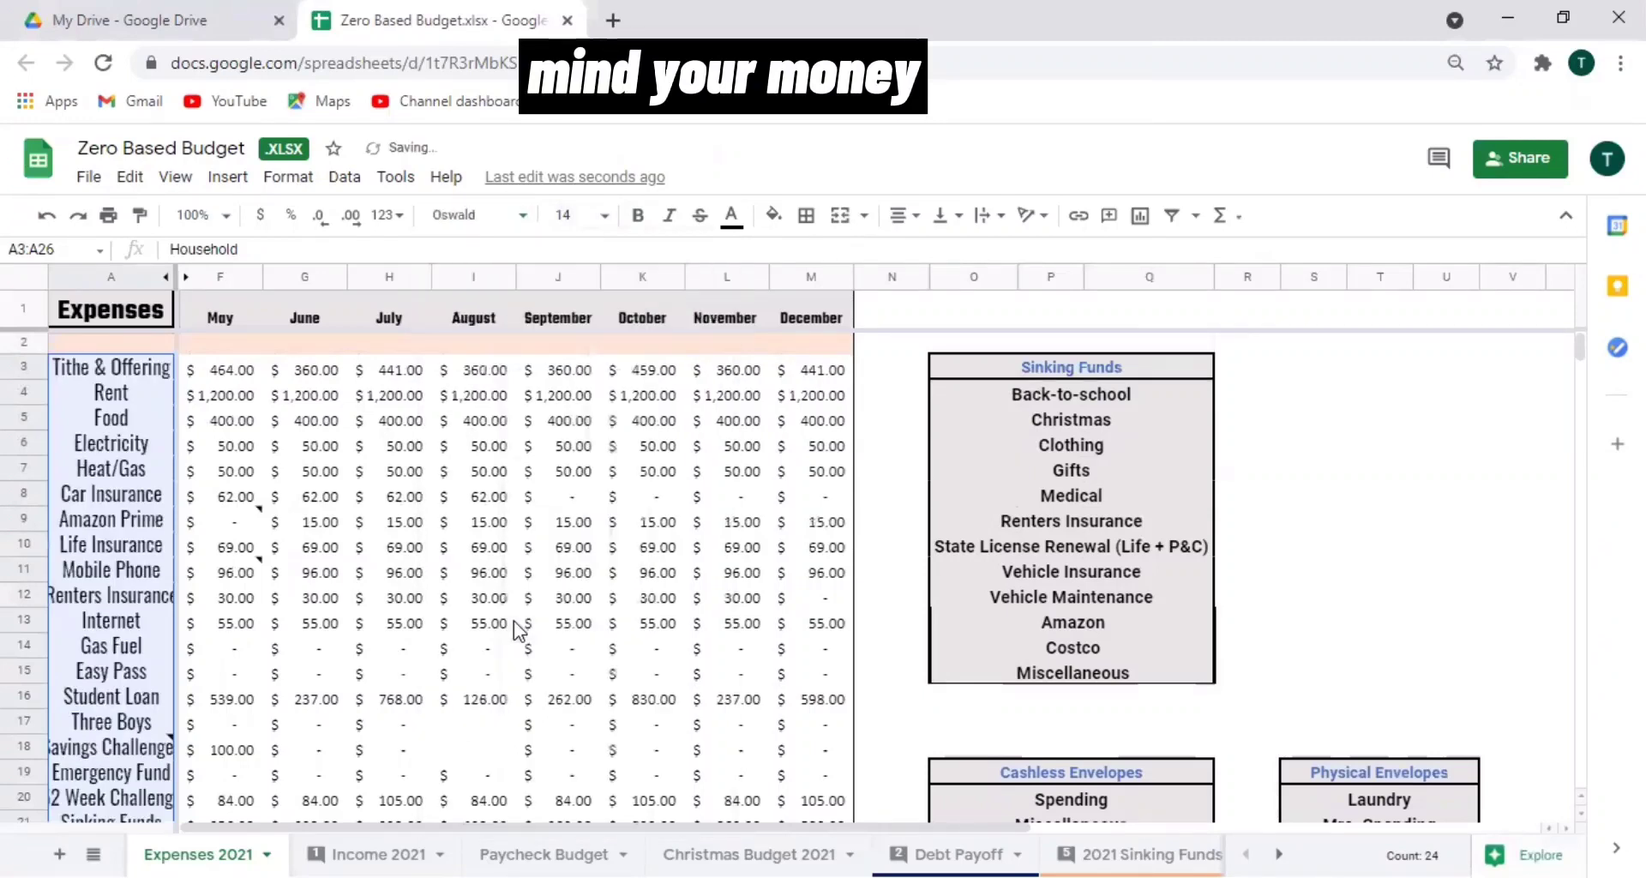
Set the font size of the expense category names from Tithe & Offering to Household to 12.
{"action": "left_click", "coordinate": [150, 374]}
{"action": "key", "text": "shift+Down"}
{"action": "key", "text": "shift+Down"}
{"action": "key", "text": "shift+Down"}
{"action": "key", "text": "shift+Down"}
{"action": "key", "text": "shift+Down"}
{"action": "key", "text": "shift+Down"}
{"action": "key", "text": "shift+Down"}
{"action": "key", "text": "shift+Down"}
{"action": "key", "text": "shift+Down"}
{"action": "key", "text": "shift+Down"}
{"action": "key", "text": "shift+Down"}
{"action": "key", "text": "shift+Down"}
{"action": "key", "text": "shift+Down"}
{"action": "key", "text": "shift+Down"}
{"action": "key", "text": "shift+Down"}
{"action": "key", "text": "shift+Down"}
{"action": "key", "text": "shift+Down"}
{"action": "key", "text": "shift+Down"}
{"action": "key", "text": "shift+Down"}
{"action": "key", "text": "shift+Down"}
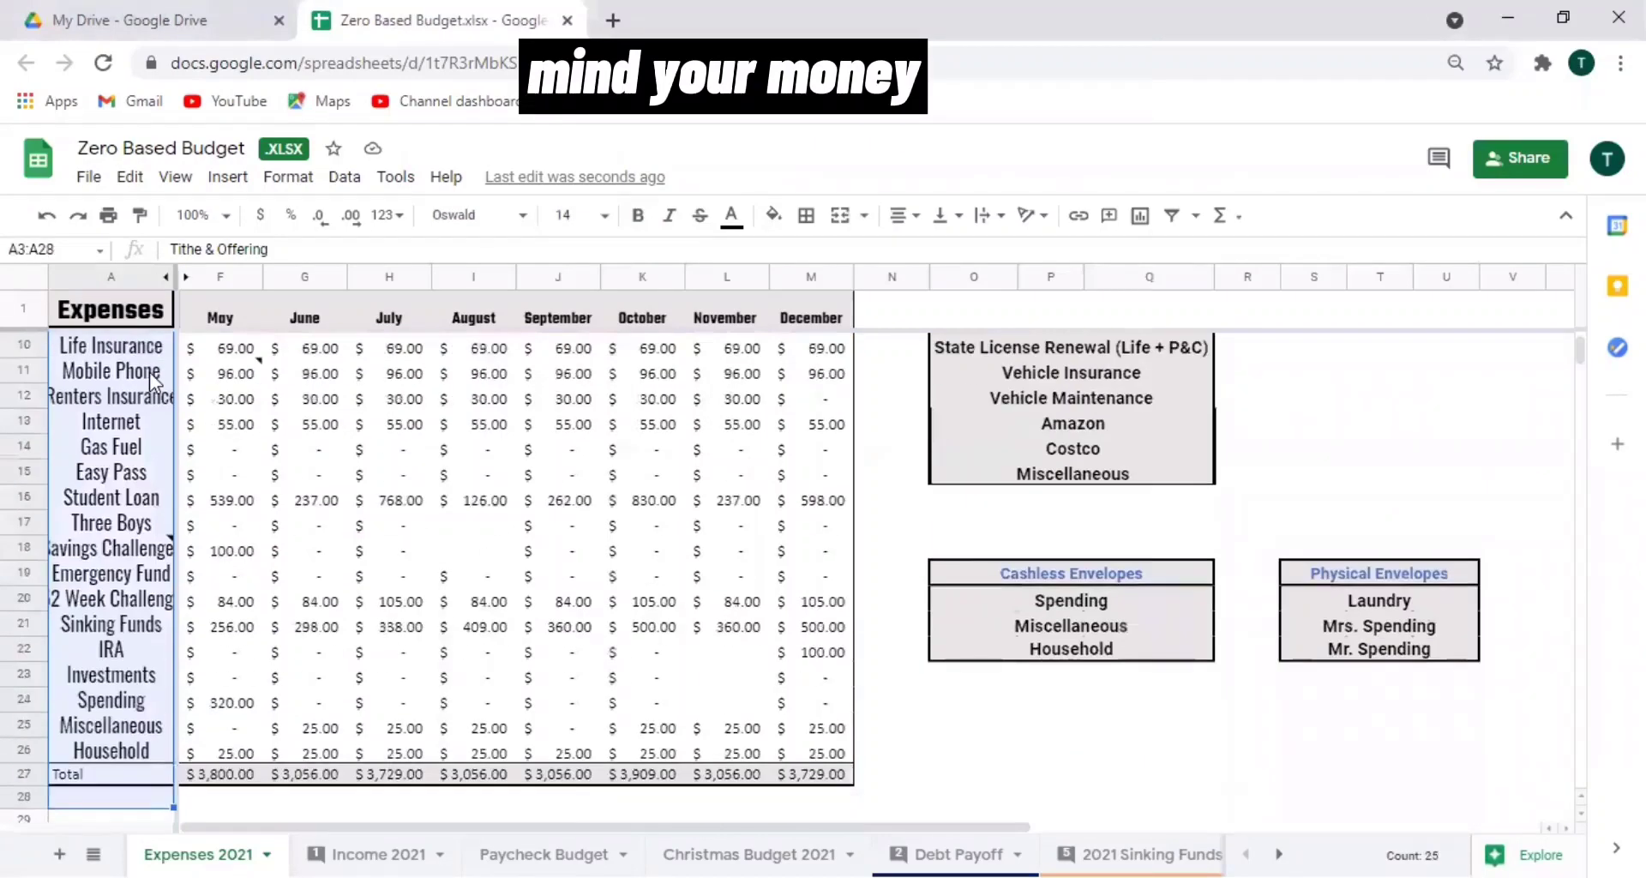
{"action": "key", "text": "shift+Up"}
{"action": "key", "text": "shift+Up"}
{"action": "left_click", "coordinate": [585, 215]}
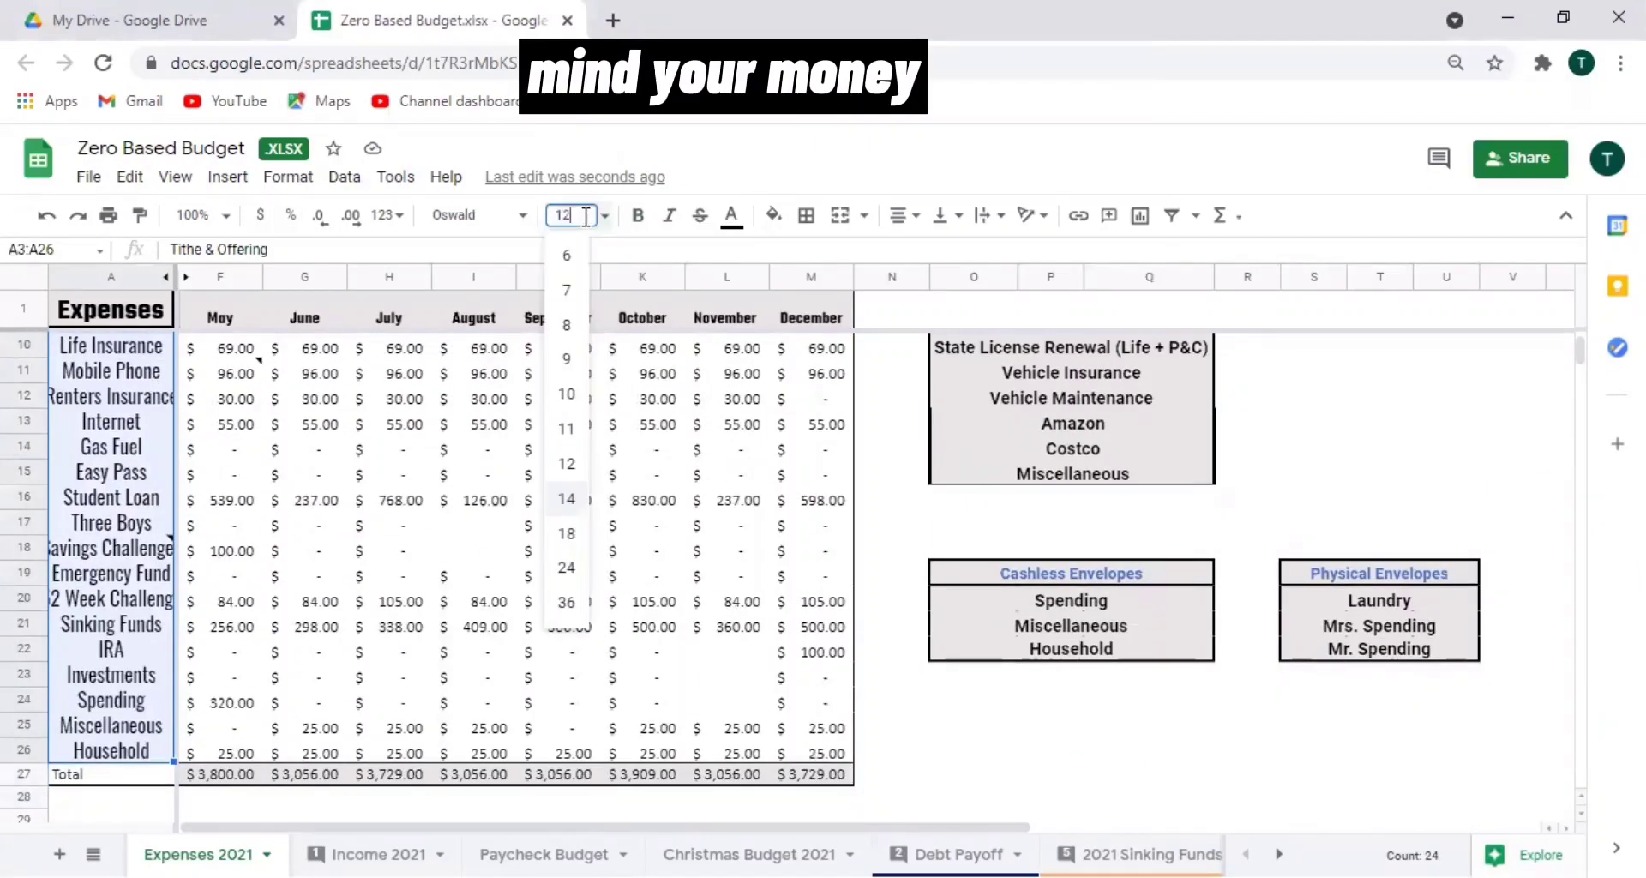
{"action": "type", "text": "12"}
{"action": "key", "text": "Return"}
{"action": "left_click", "coordinate": [103, 595]}
{"action": "key", "text": "Up"}
{"action": "key", "text": "Up"}
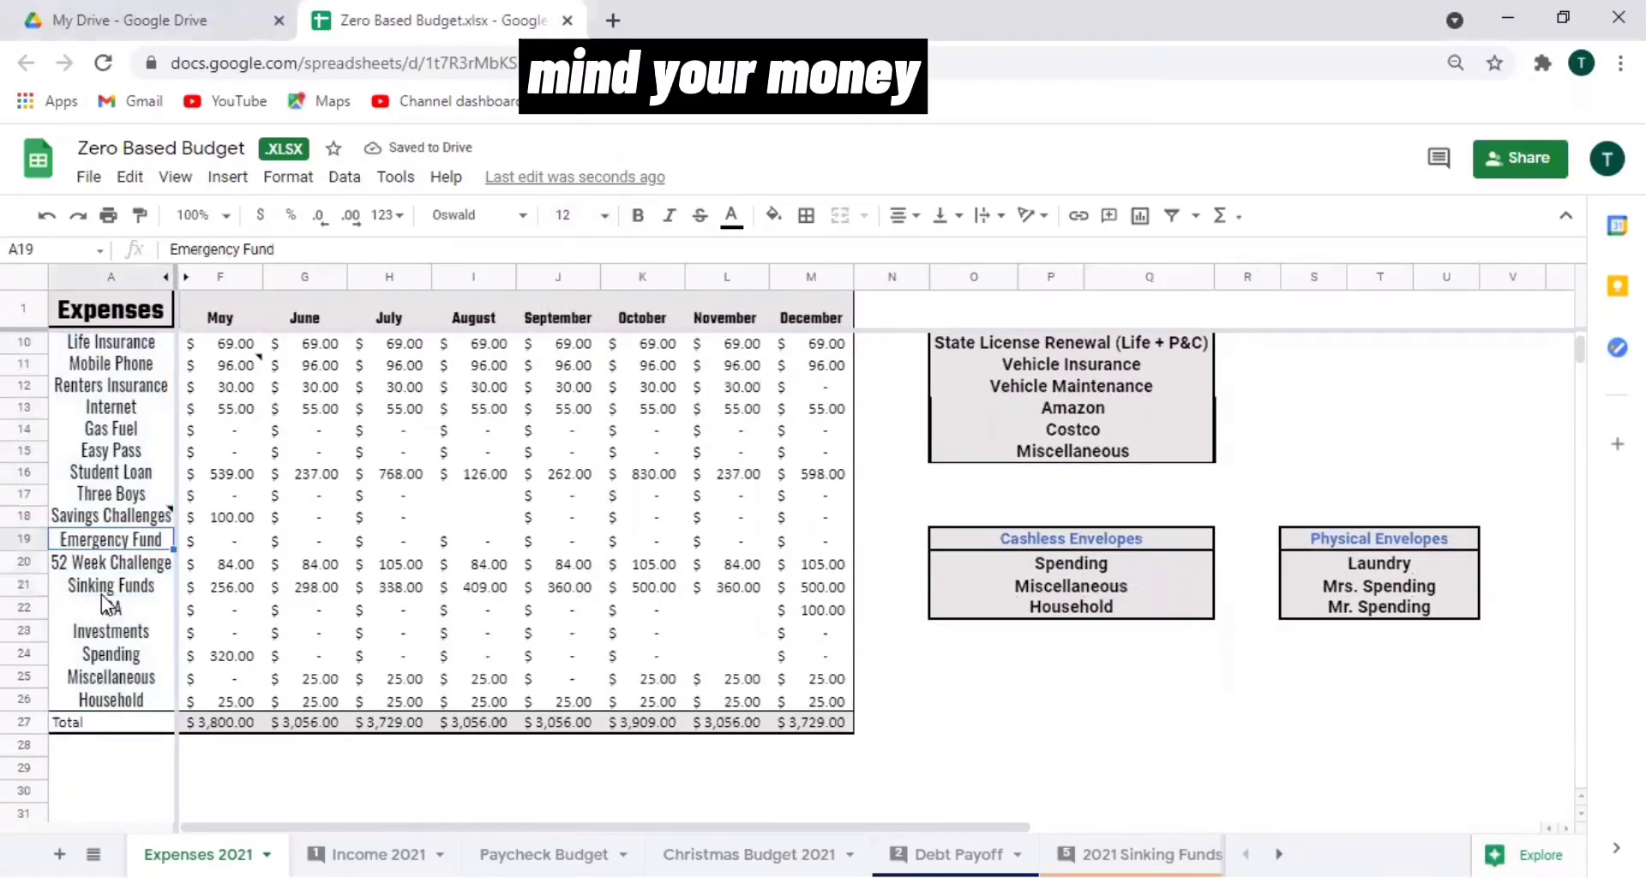
{"action": "scroll", "coordinate": [107, 605], "scroll_direction": "up", "scroll_amount": 3}
Change the font of the month headings from May to December to Oswald.
{"action": "left_click", "coordinate": [101, 598]}
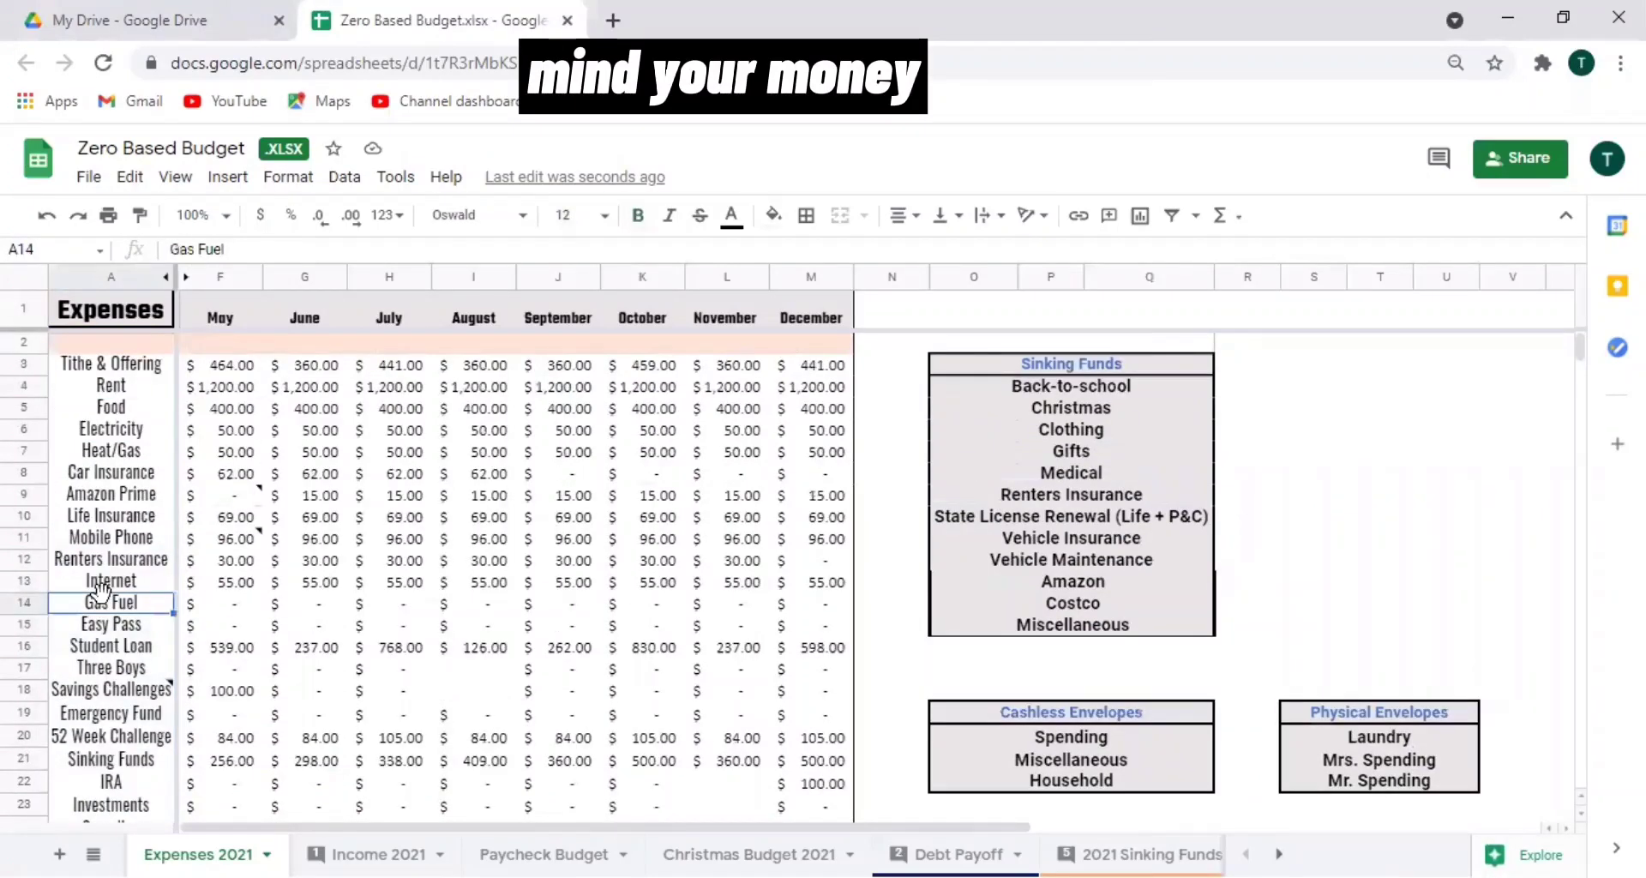
{"action": "key", "text": "Right"}
{"action": "key", "text": "Up"}
{"action": "key", "text": "Up"}
{"action": "key", "text": "Up"}
{"action": "key", "text": "Up"}
{"action": "key", "text": "Up"}
{"action": "key", "text": "Up"}
{"action": "key", "text": "Up"}
{"action": "key", "text": "Up"}
{"action": "key", "text": "Up"}
{"action": "key", "text": "Up"}
{"action": "key", "text": "Up"}
{"action": "key", "text": "Up"}
{"action": "key", "text": "Up"}
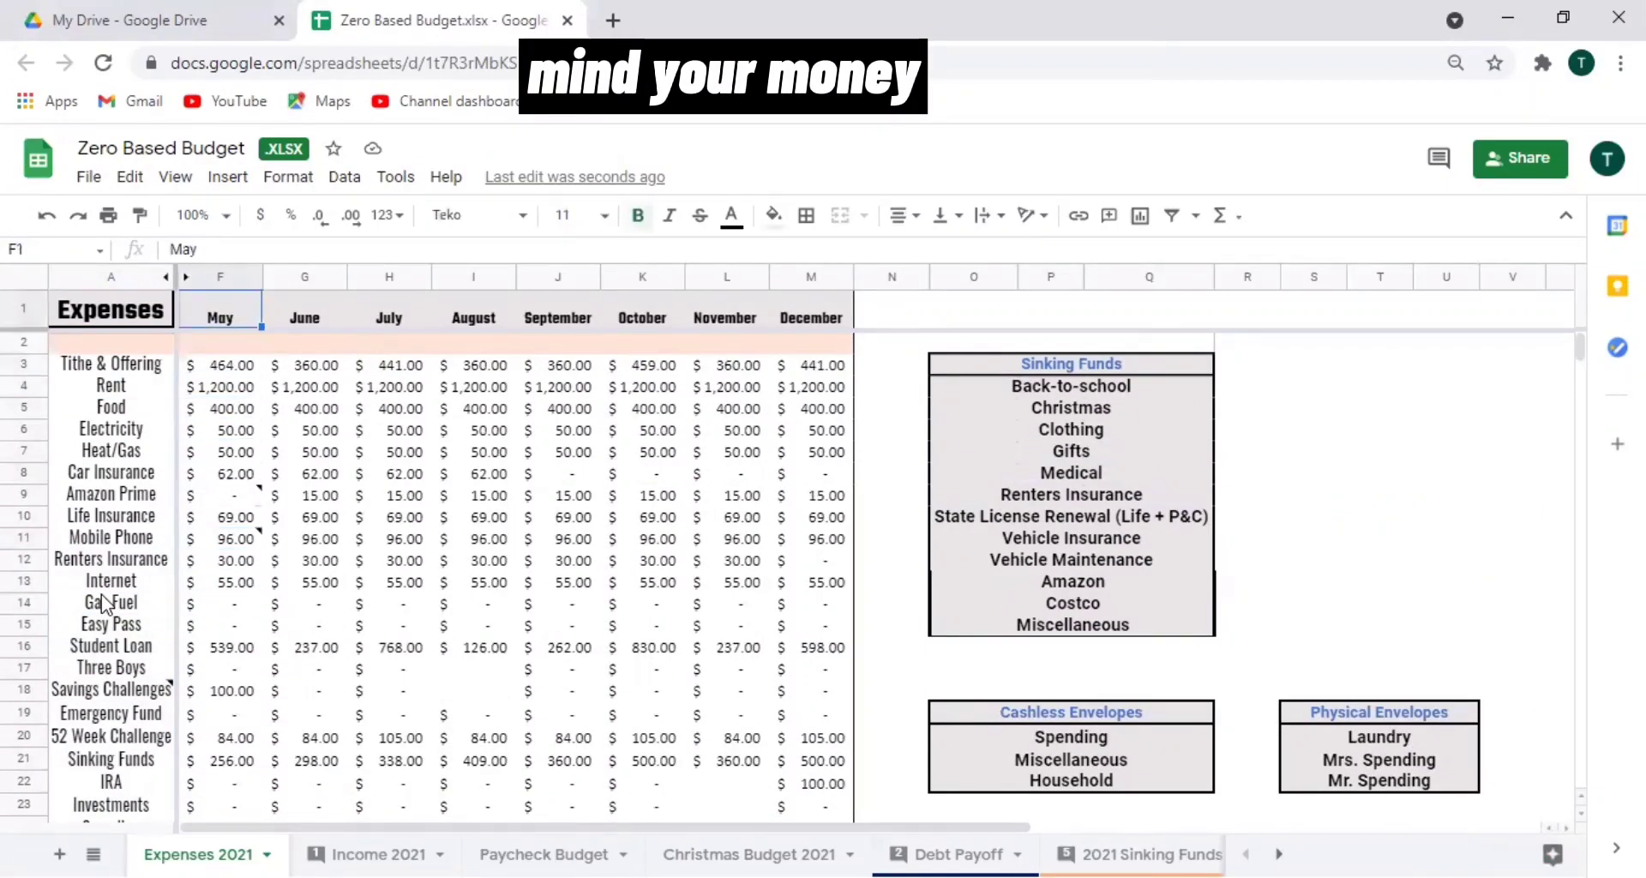
{"action": "key", "text": "shift+Right"}
{"action": "key", "text": "shift+Right"}
{"action": "key", "text": "shift+Right"}
{"action": "key", "text": "shift+Right"}
{"action": "key", "text": "shift+Right"}
{"action": "key", "text": "shift+Right"}
{"action": "key", "text": "shift+Right"}
{"action": "left_click", "coordinate": [523, 217]}
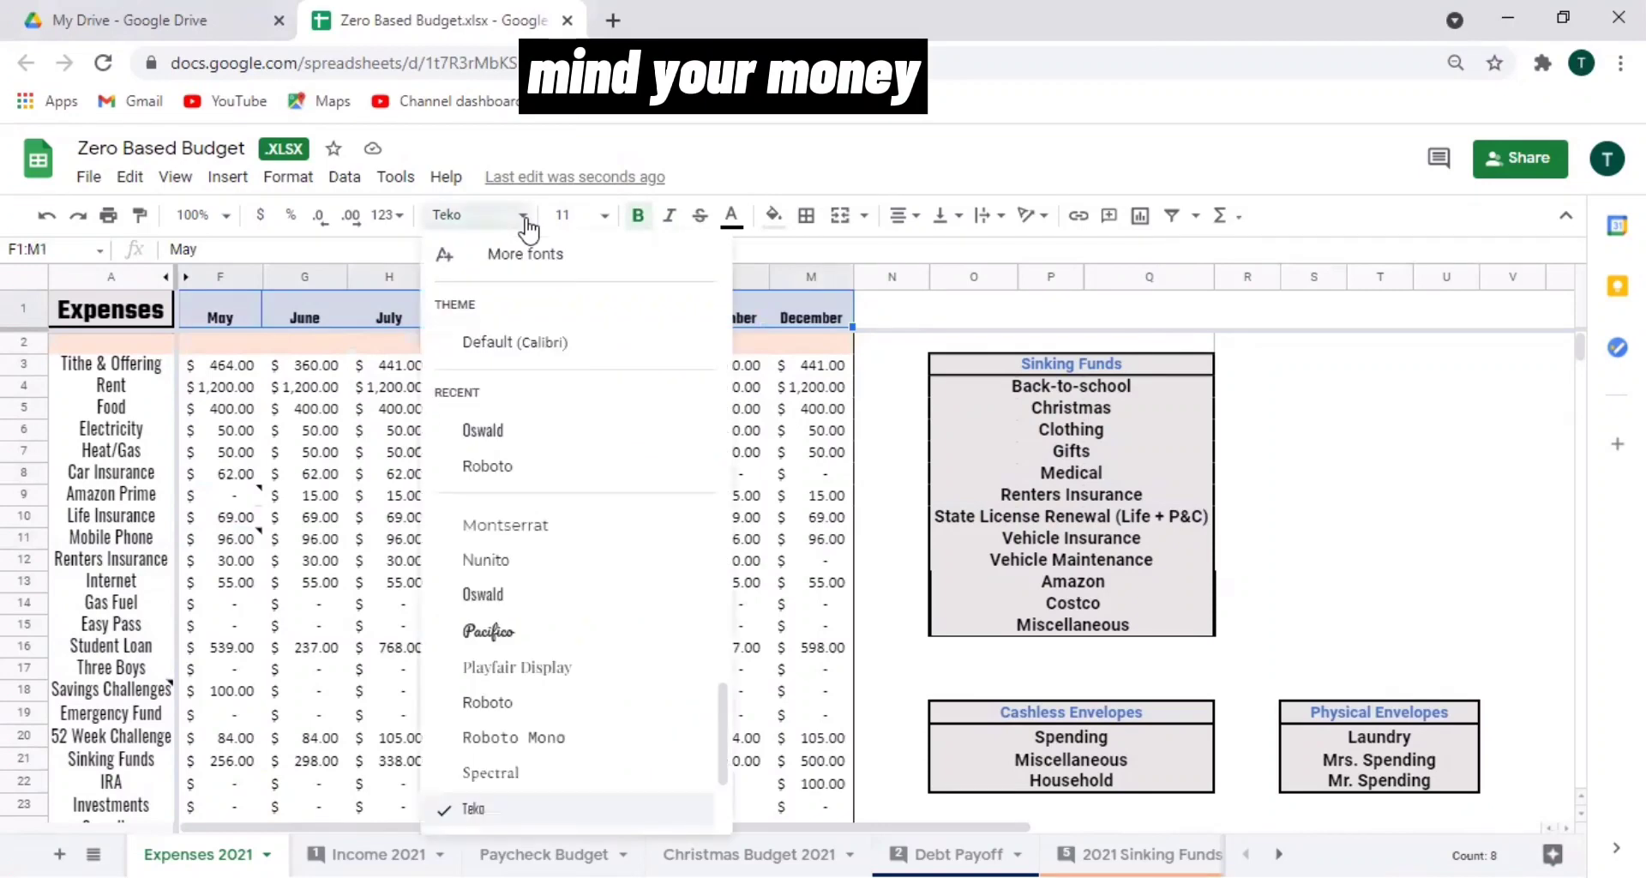
{"action": "left_click", "coordinate": [527, 431]}
{"action": "left_click", "coordinate": [544, 432]}
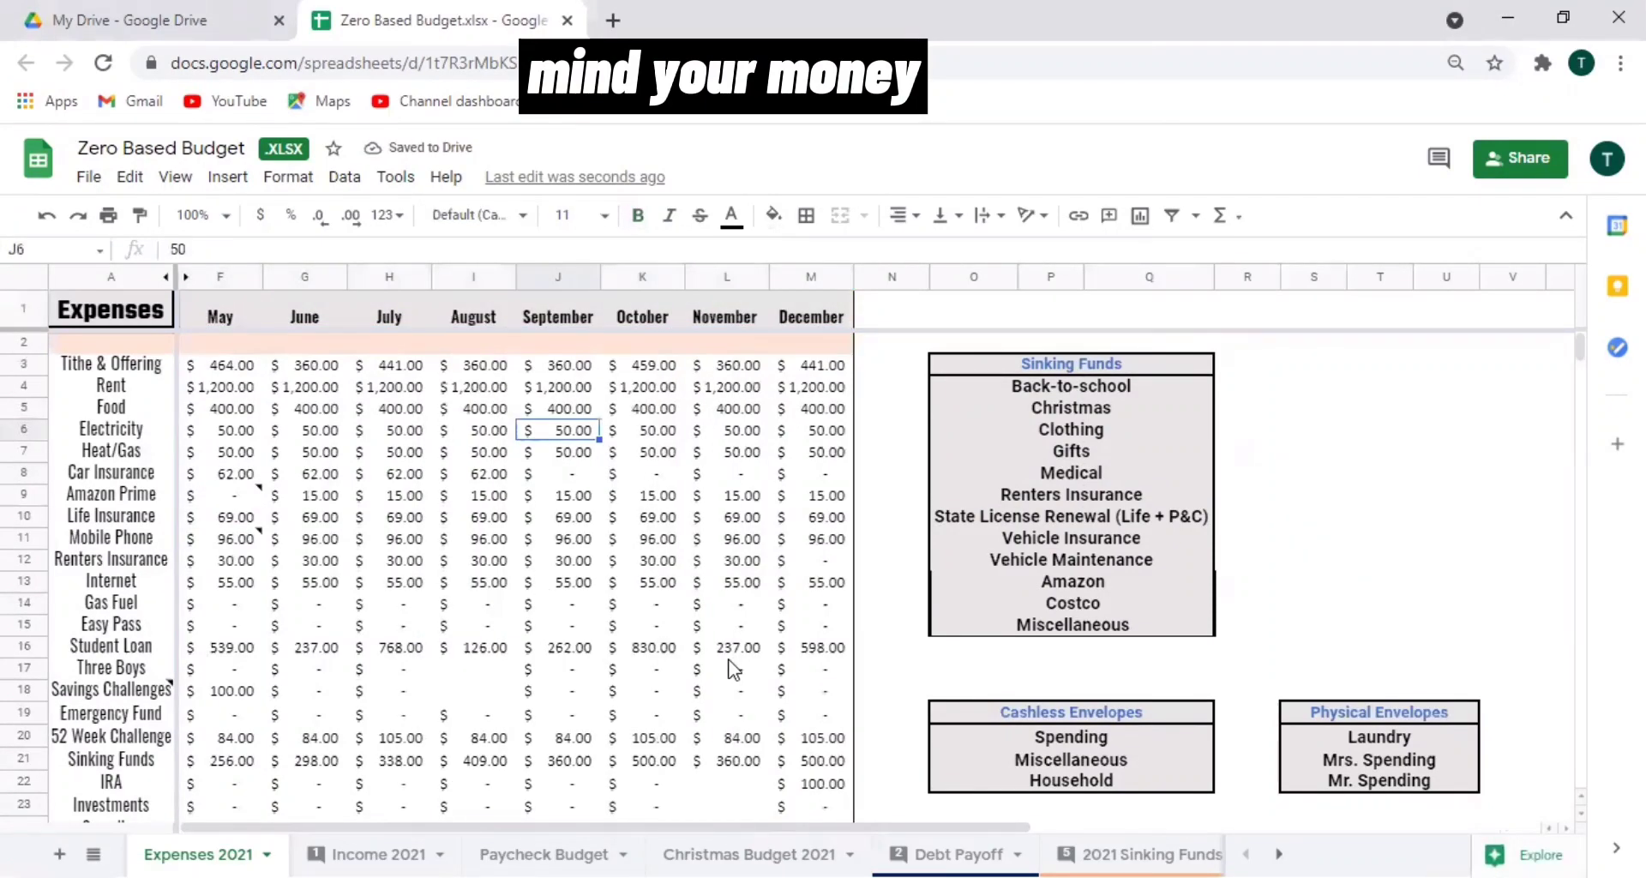
{"action": "left_click", "coordinate": [244, 518]}
{"action": "key", "text": "Down"}
{"action": "key", "text": "Down"}
{"action": "key", "text": "Down"}
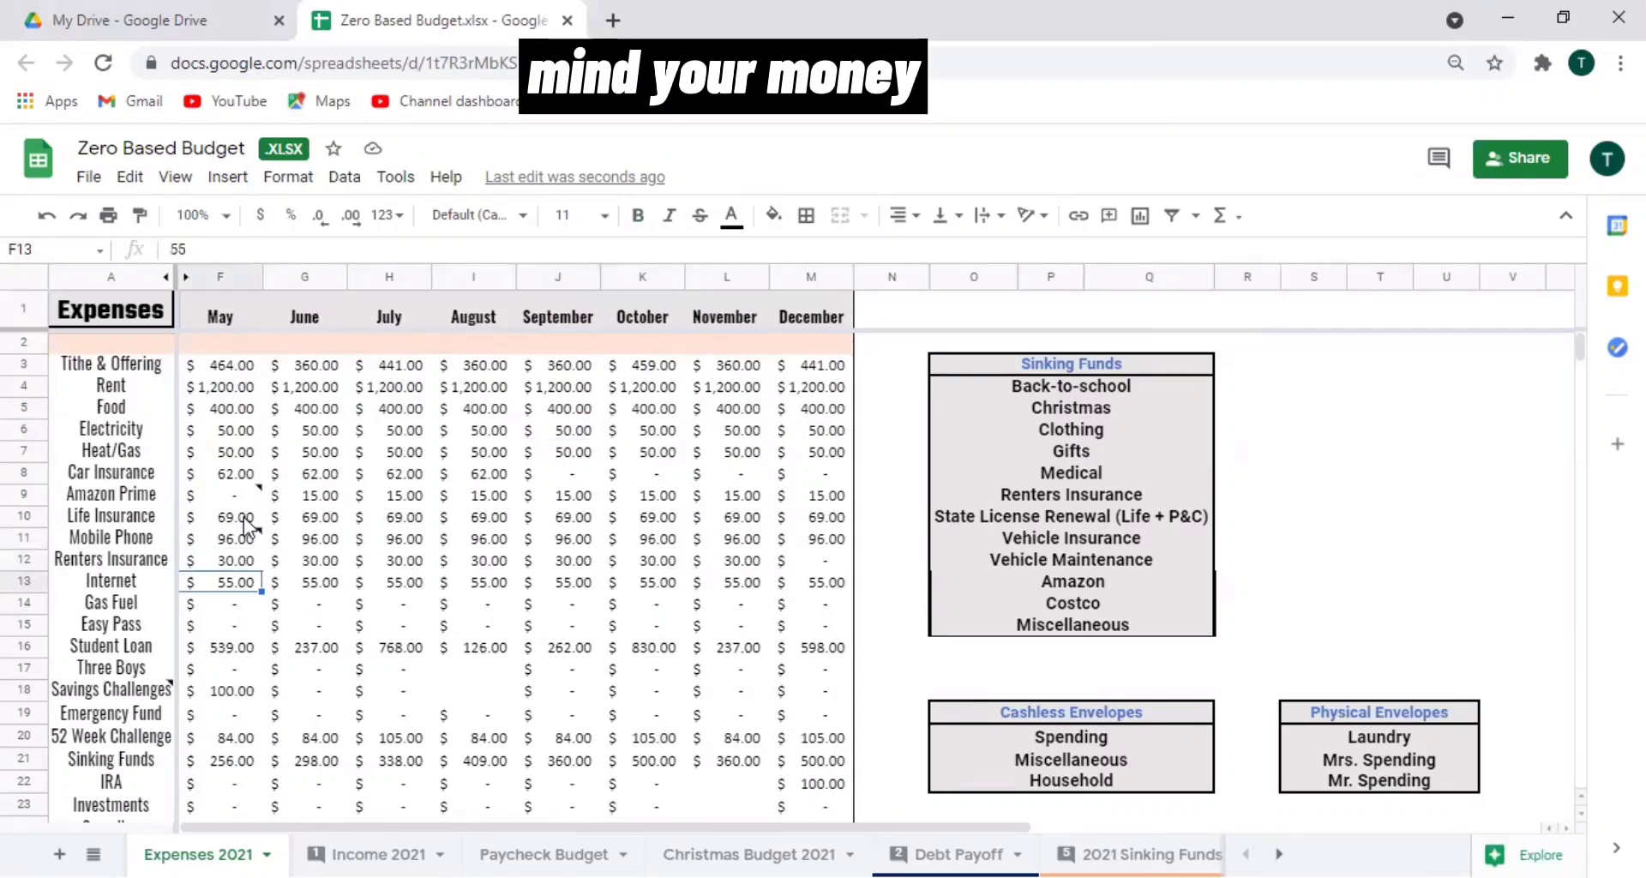
Make the Total label in A27 bold and centre it horizontally.
{"action": "key", "text": "Down"}
{"action": "key", "text": "Down"}
{"action": "key", "text": "Down"}
{"action": "key", "text": "Down"}
{"action": "key", "text": "Down"}
{"action": "key", "text": "Down"}
{"action": "key", "text": "Down"}
{"action": "key", "text": "Down"}
{"action": "key", "text": "Down"}
{"action": "key", "text": "Down"}
{"action": "key", "text": "Down"}
{"action": "key", "text": "Down"}
{"action": "key", "text": "Down"}
{"action": "key", "text": "Down"}
{"action": "key", "text": "Down"}
{"action": "key", "text": "Down"}
{"action": "key", "text": "Down"}
{"action": "key", "text": "Down"}
{"action": "key", "text": "Down"}
{"action": "key", "text": "Down"}
{"action": "key", "text": "Up"}
{"action": "key", "text": "Up"}
{"action": "key", "text": "Up"}
{"action": "key", "text": "Up"}
{"action": "key", "text": "Up"}
{"action": "key", "text": "Up"}
{"action": "key", "text": "Up"}
{"action": "key", "text": "Up"}
{"action": "key", "text": "Up"}
{"action": "key", "text": "Up"}
{"action": "key", "text": "Up"}
{"action": "key", "text": "Up"}
{"action": "key", "text": "Up"}
{"action": "key", "text": "Up"}
{"action": "key", "text": "Up"}
{"action": "key", "text": "Down"}
{"action": "key", "text": "Down"}
{"action": "key", "text": "Down"}
{"action": "key", "text": "Left"}
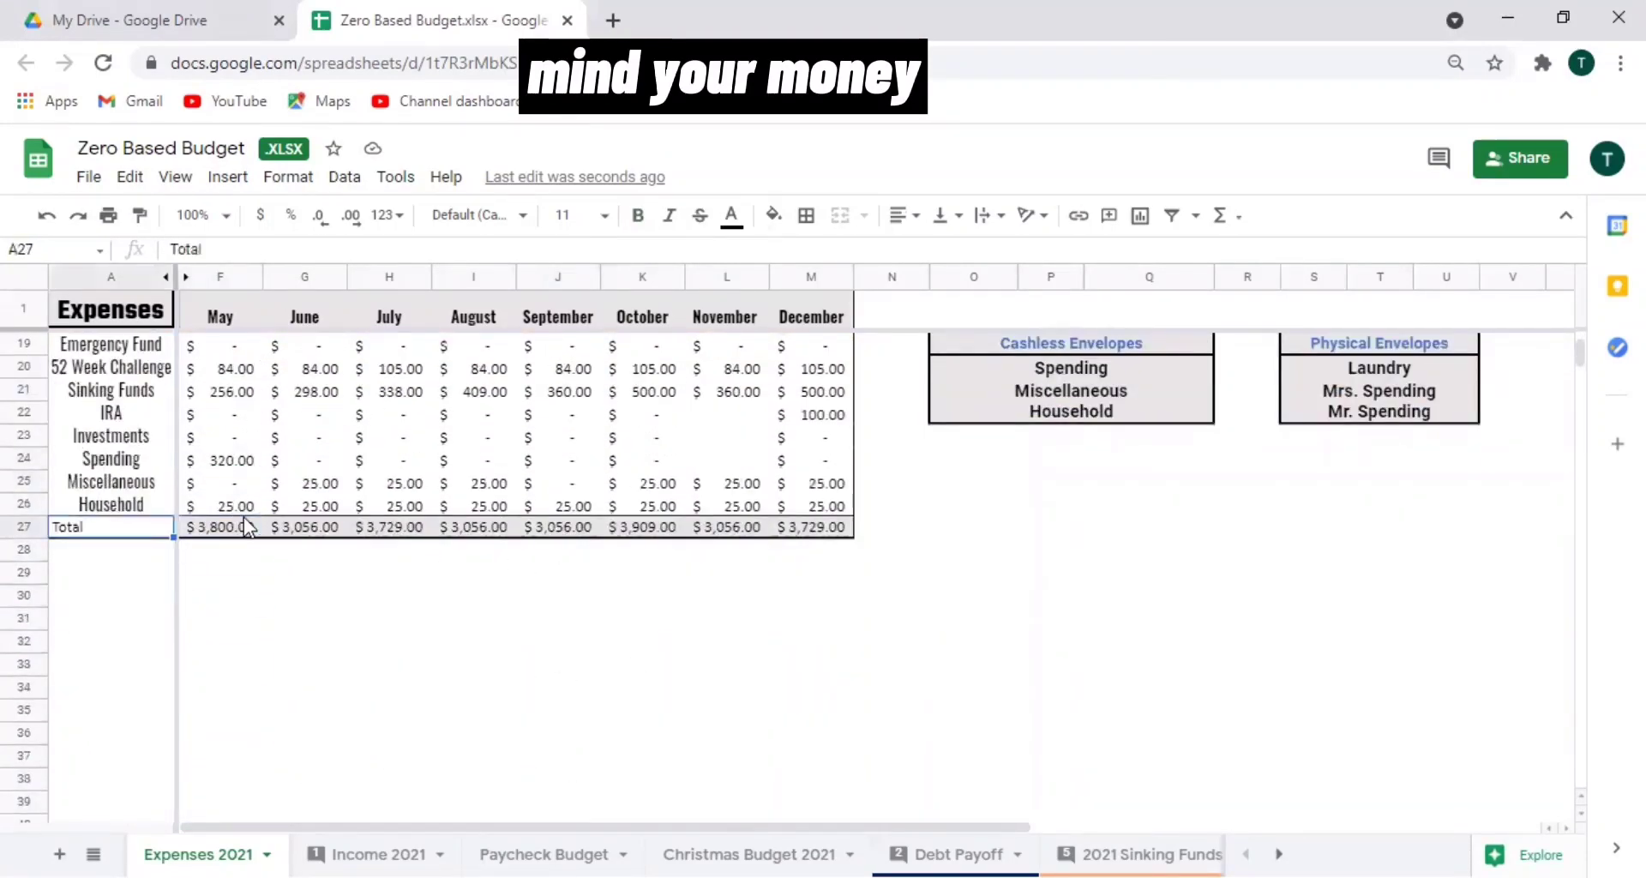
{"action": "left_click", "coordinate": [638, 215]}
{"action": "left_click", "coordinate": [904, 215]}
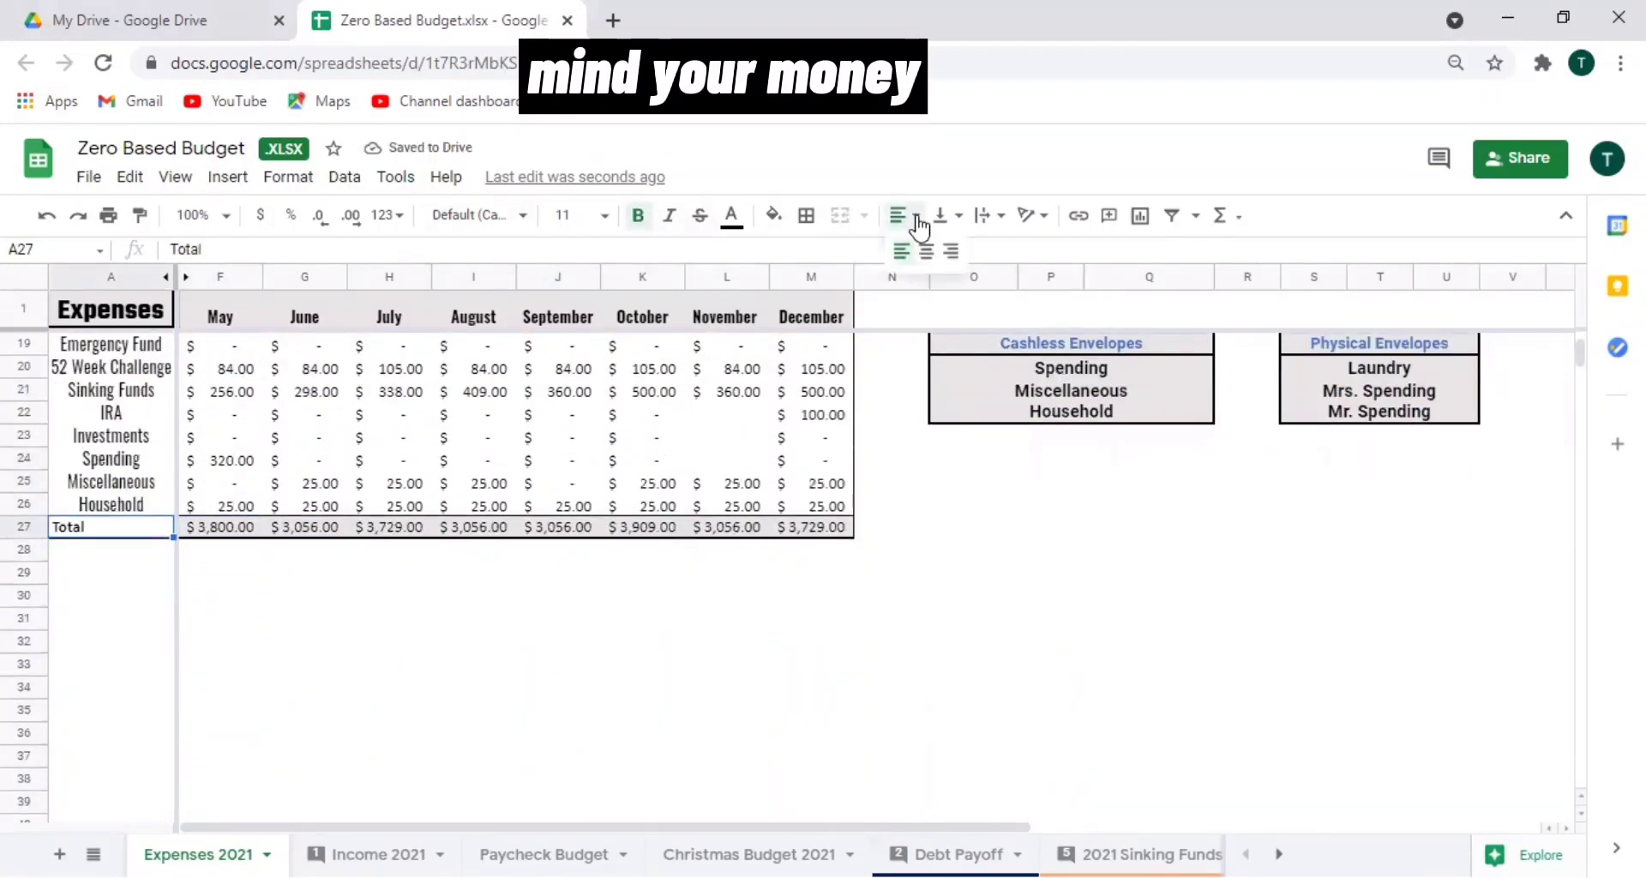
{"action": "left_click", "coordinate": [927, 249]}
{"action": "left_click", "coordinate": [338, 665]}
Make the monthly totals from May to December in row 27 bold.
{"action": "left_click", "coordinate": [814, 529]}
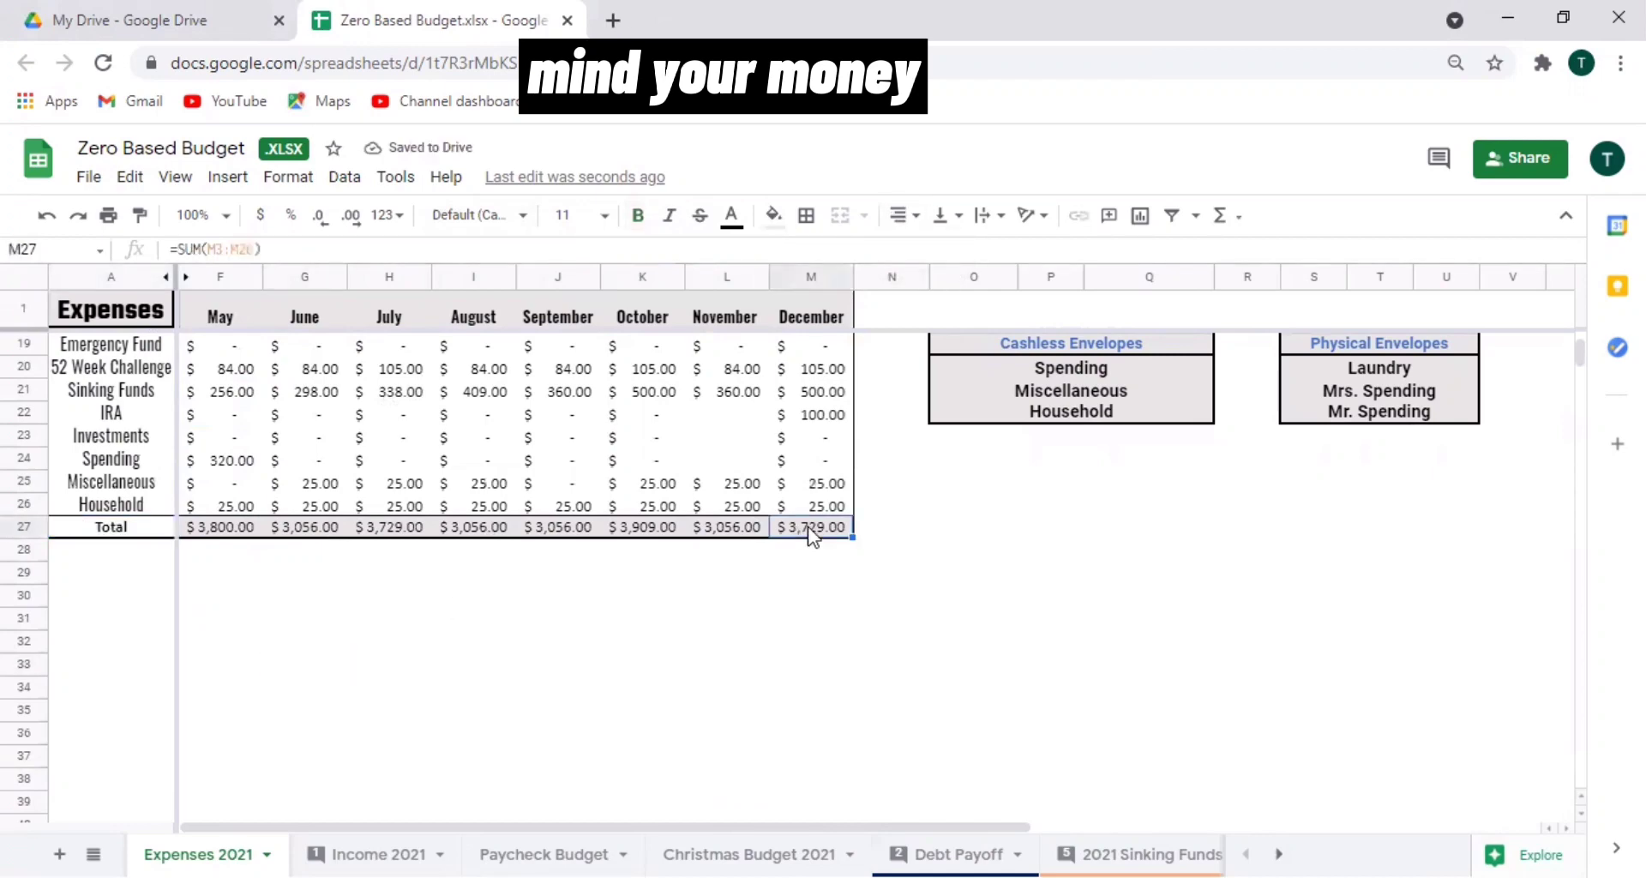
{"action": "key", "text": "shift+Left"}
{"action": "key", "text": "shift+Left"}
{"action": "key", "text": "shift+Left"}
{"action": "key", "text": "shift+Left"}
{"action": "key", "text": "shift+Left"}
{"action": "key", "text": "shift+Left"}
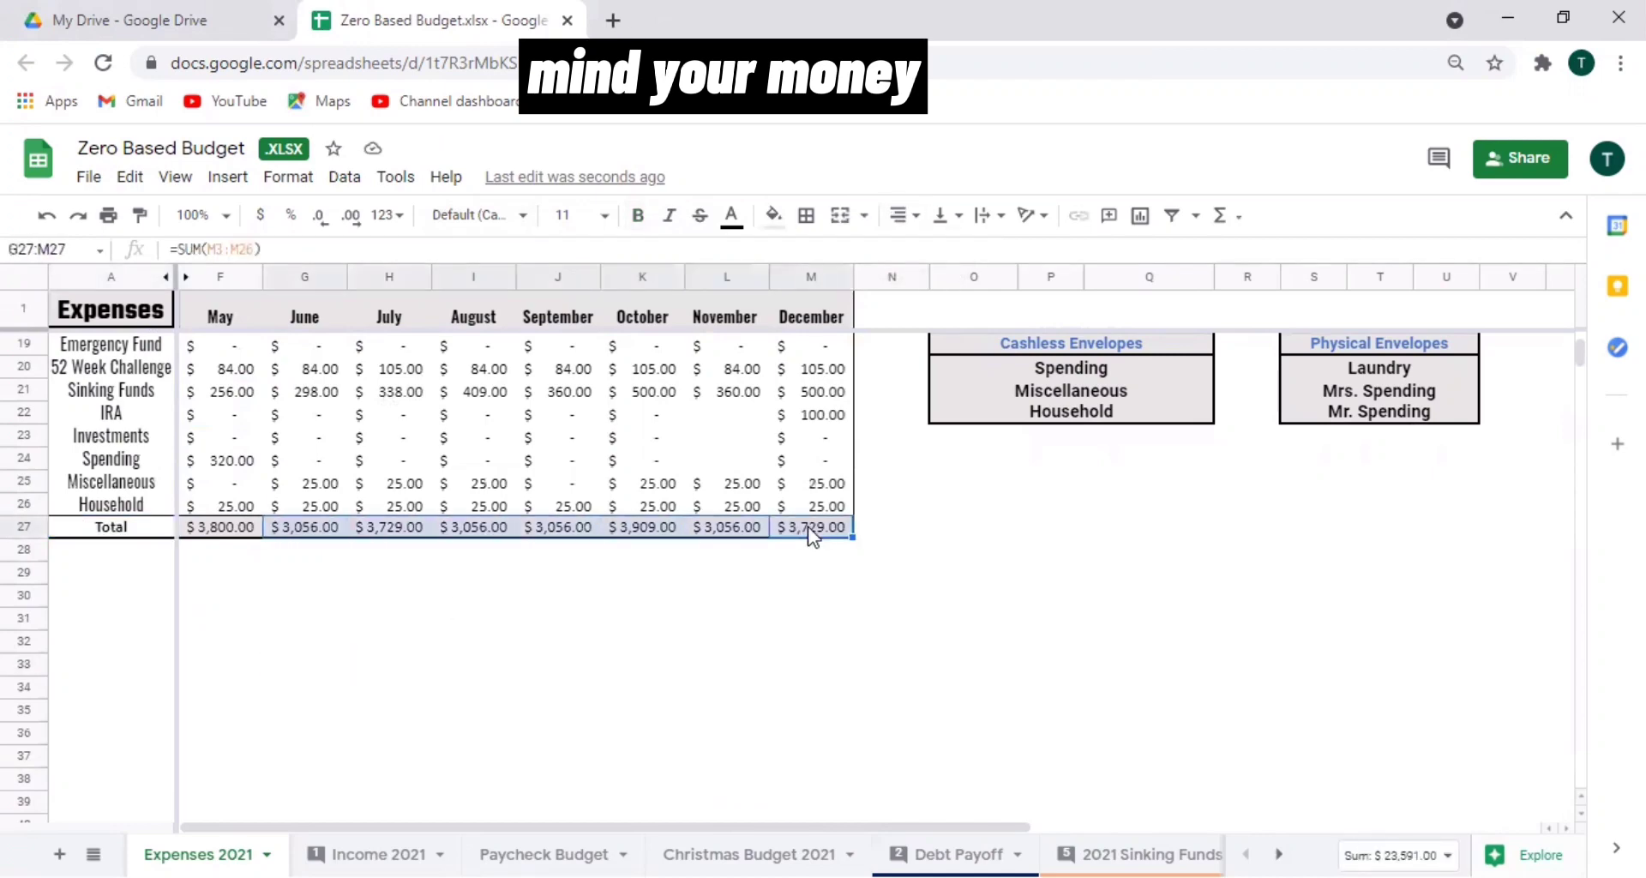
{"action": "left_click", "coordinate": [638, 216]}
{"action": "left_click", "coordinate": [240, 528]}
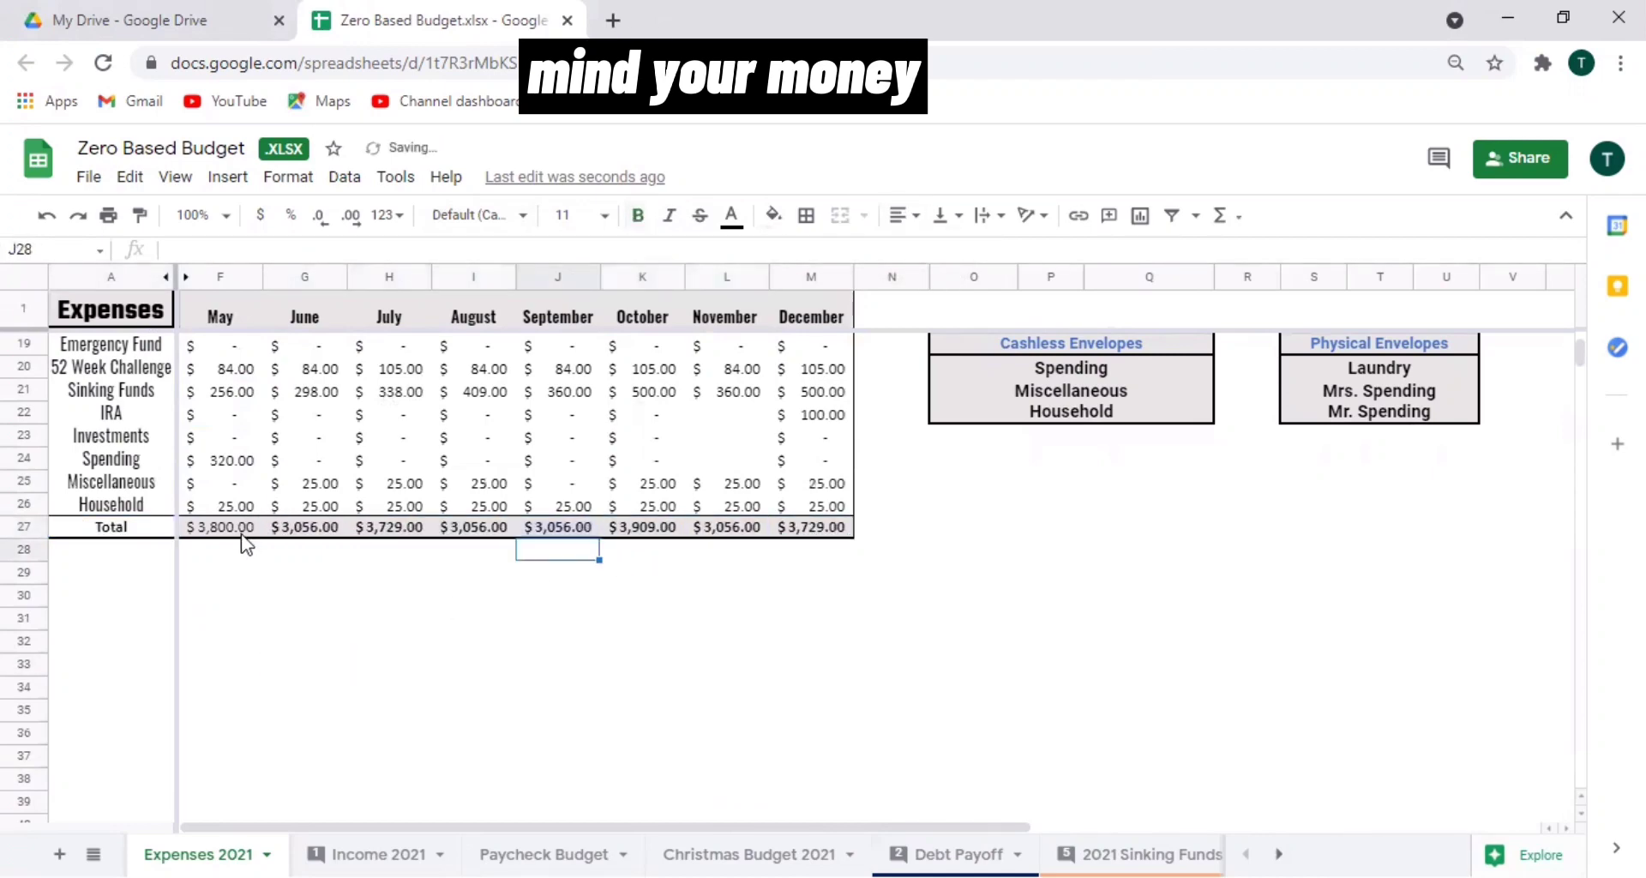
{"action": "left_click", "coordinate": [641, 215]}
{"action": "left_click", "coordinate": [656, 617]}
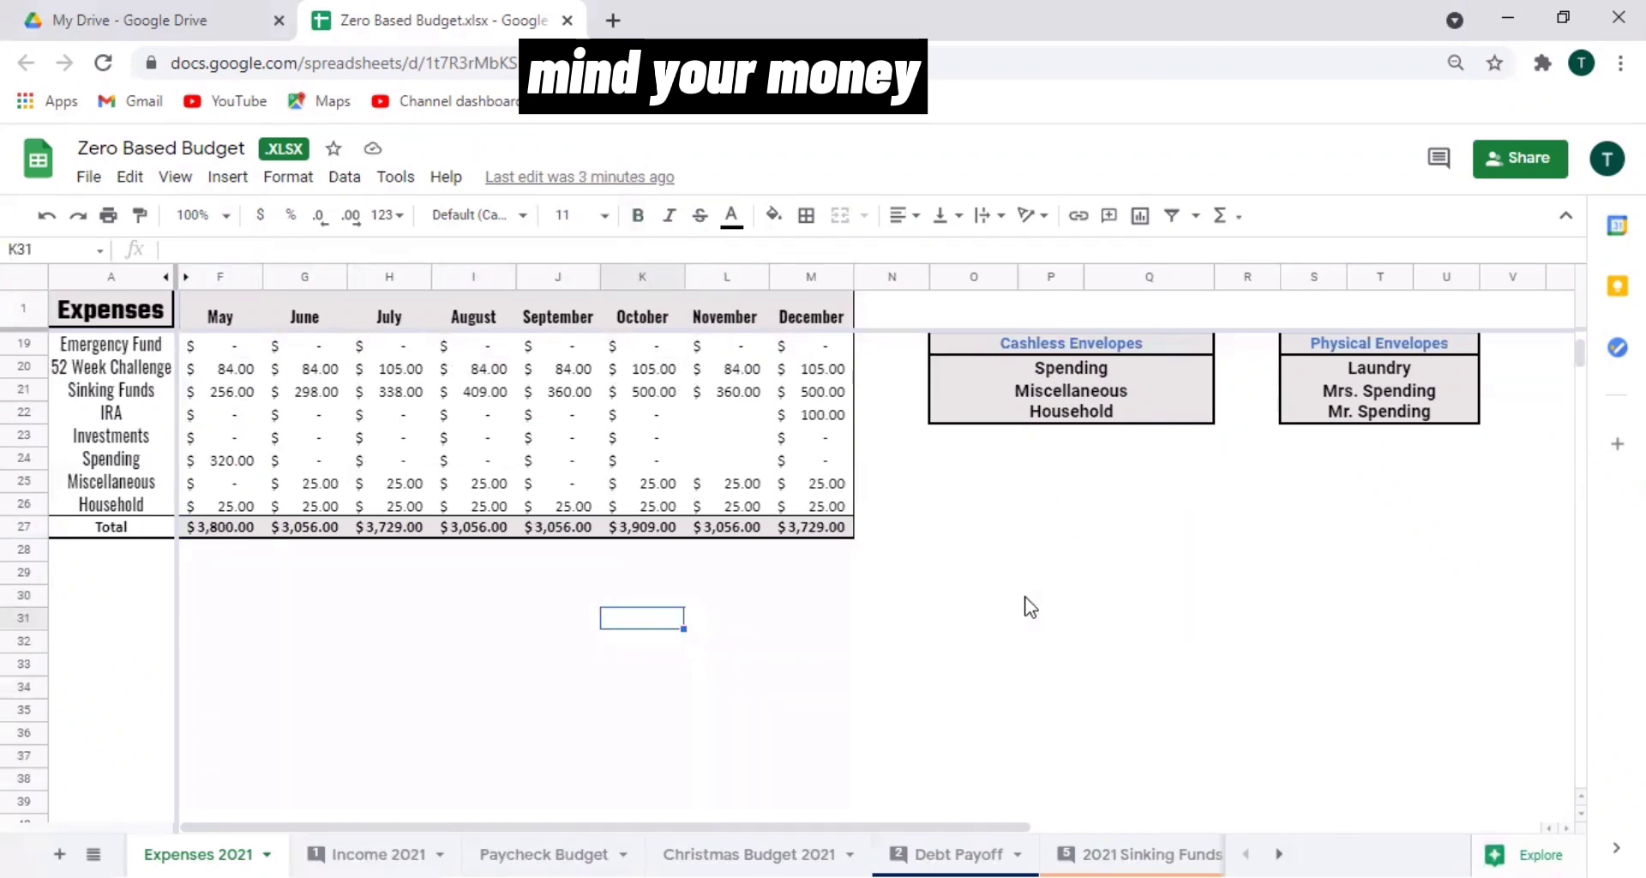
Move the Bills/Expenses Breakdown chart closer to the envelope lists so that it starts at column V.
{"action": "scroll", "coordinate": [1029, 605], "scroll_direction": "right", "scroll_amount": 7}
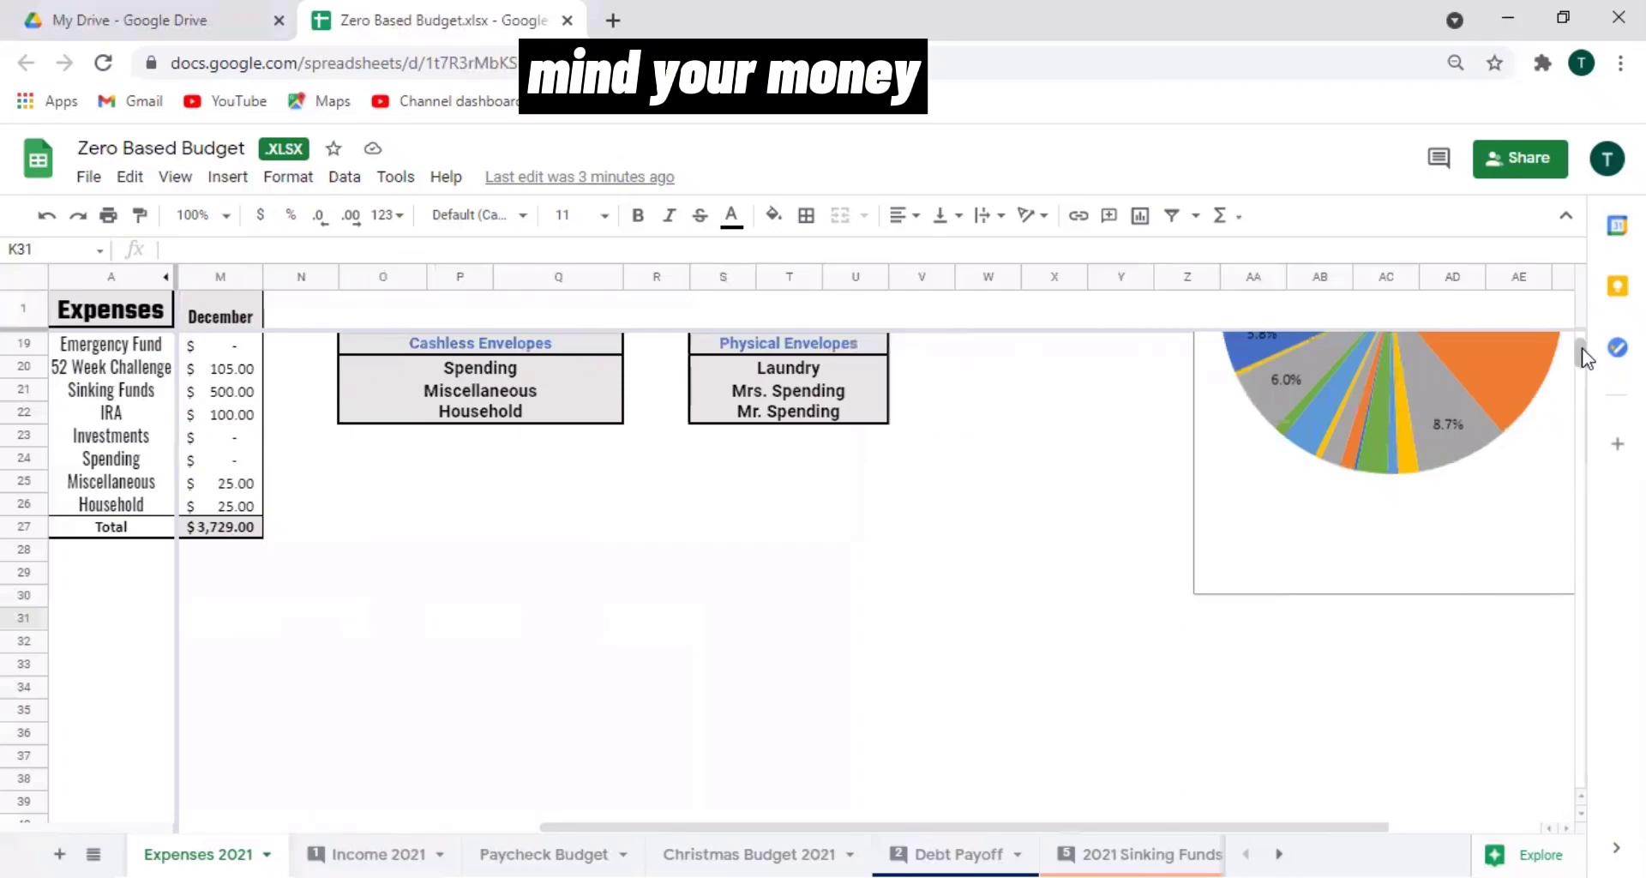
{"action": "scroll", "coordinate": [1582, 347], "scroll_direction": "up", "scroll_amount": 6}
{"action": "left_click", "coordinate": [1389, 435]}
{"action": "scroll", "coordinate": [1383, 440], "scroll_direction": "left", "scroll_amount": 1}
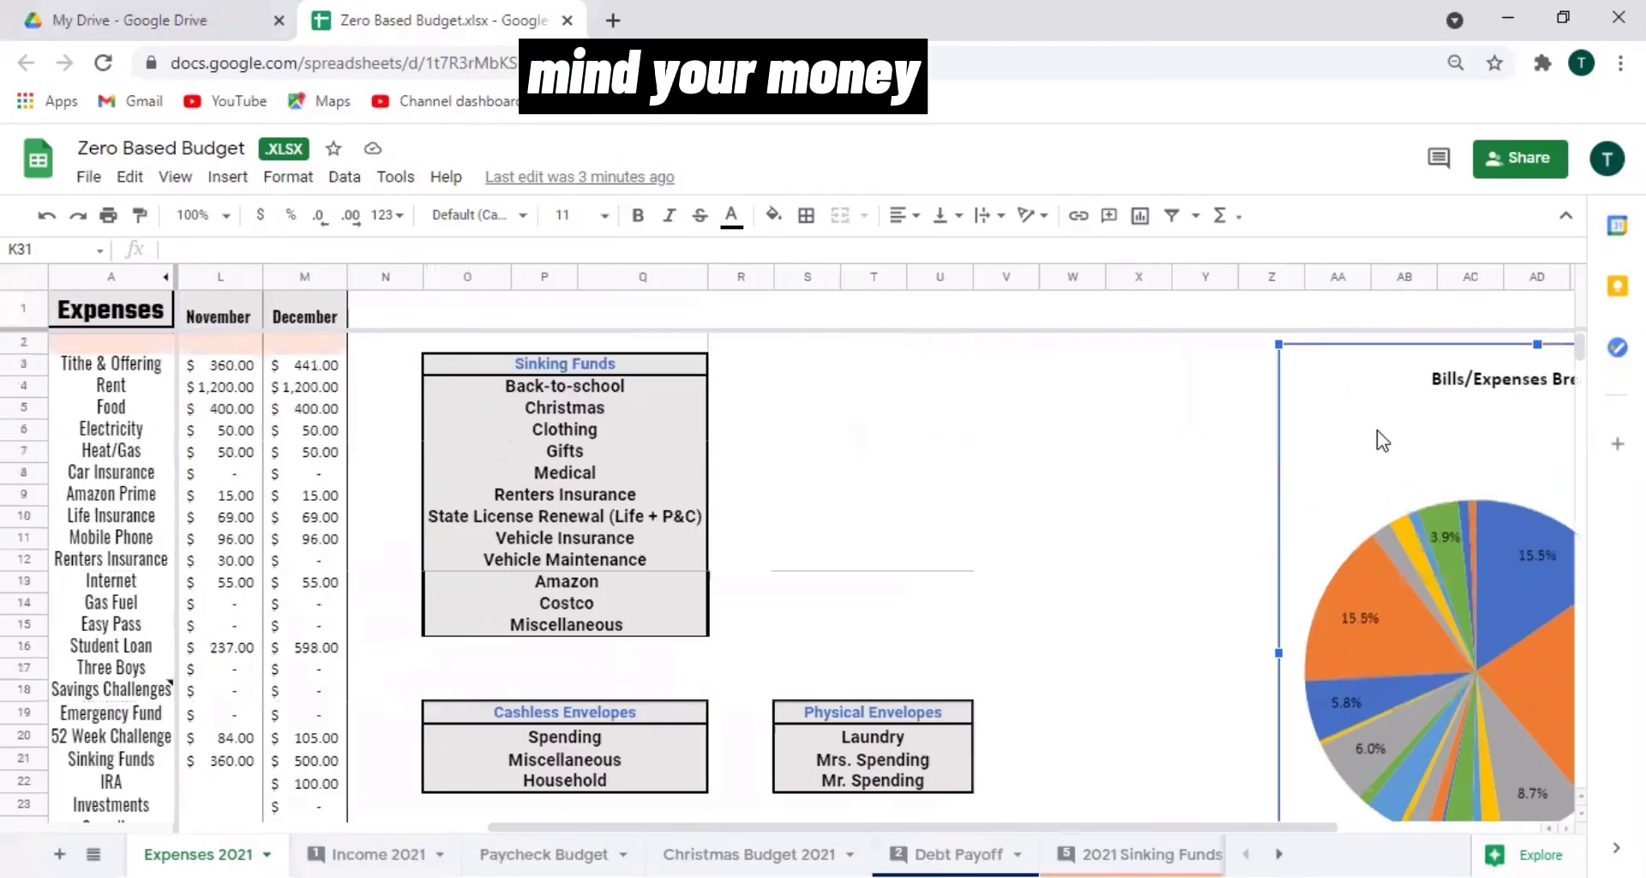
{"action": "left_click_drag", "start_coordinate": [1343, 464], "coordinate": [1054, 455]}
{"action": "scroll", "coordinate": [1271, 436], "scroll_direction": "left", "scroll_amount": 1}
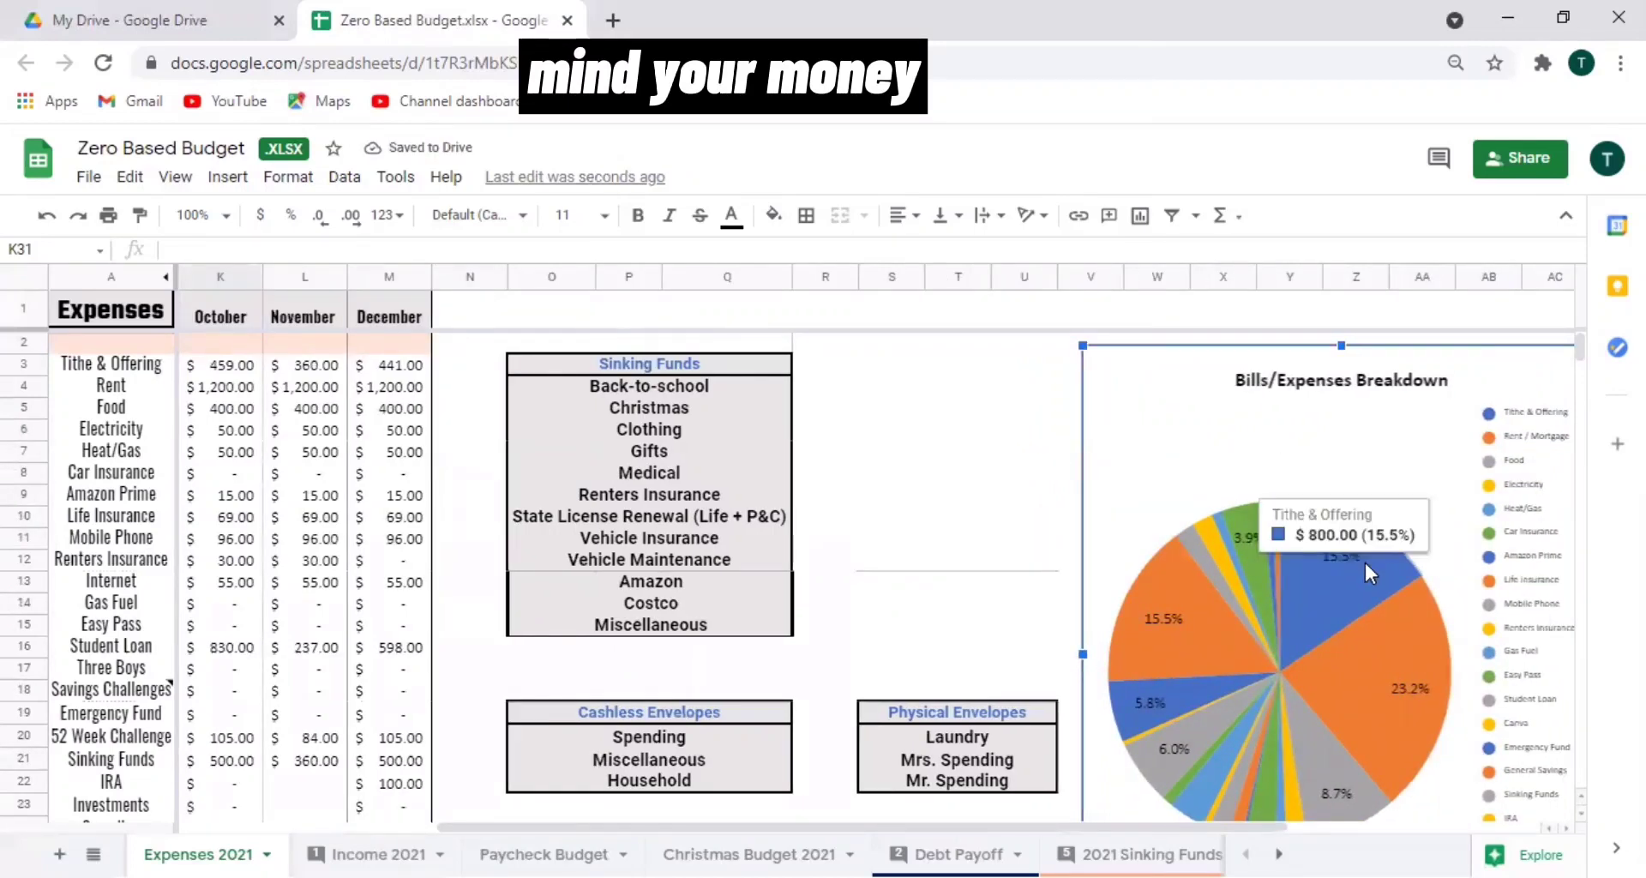
{"action": "mouse_move", "coordinate": [1361, 812]}
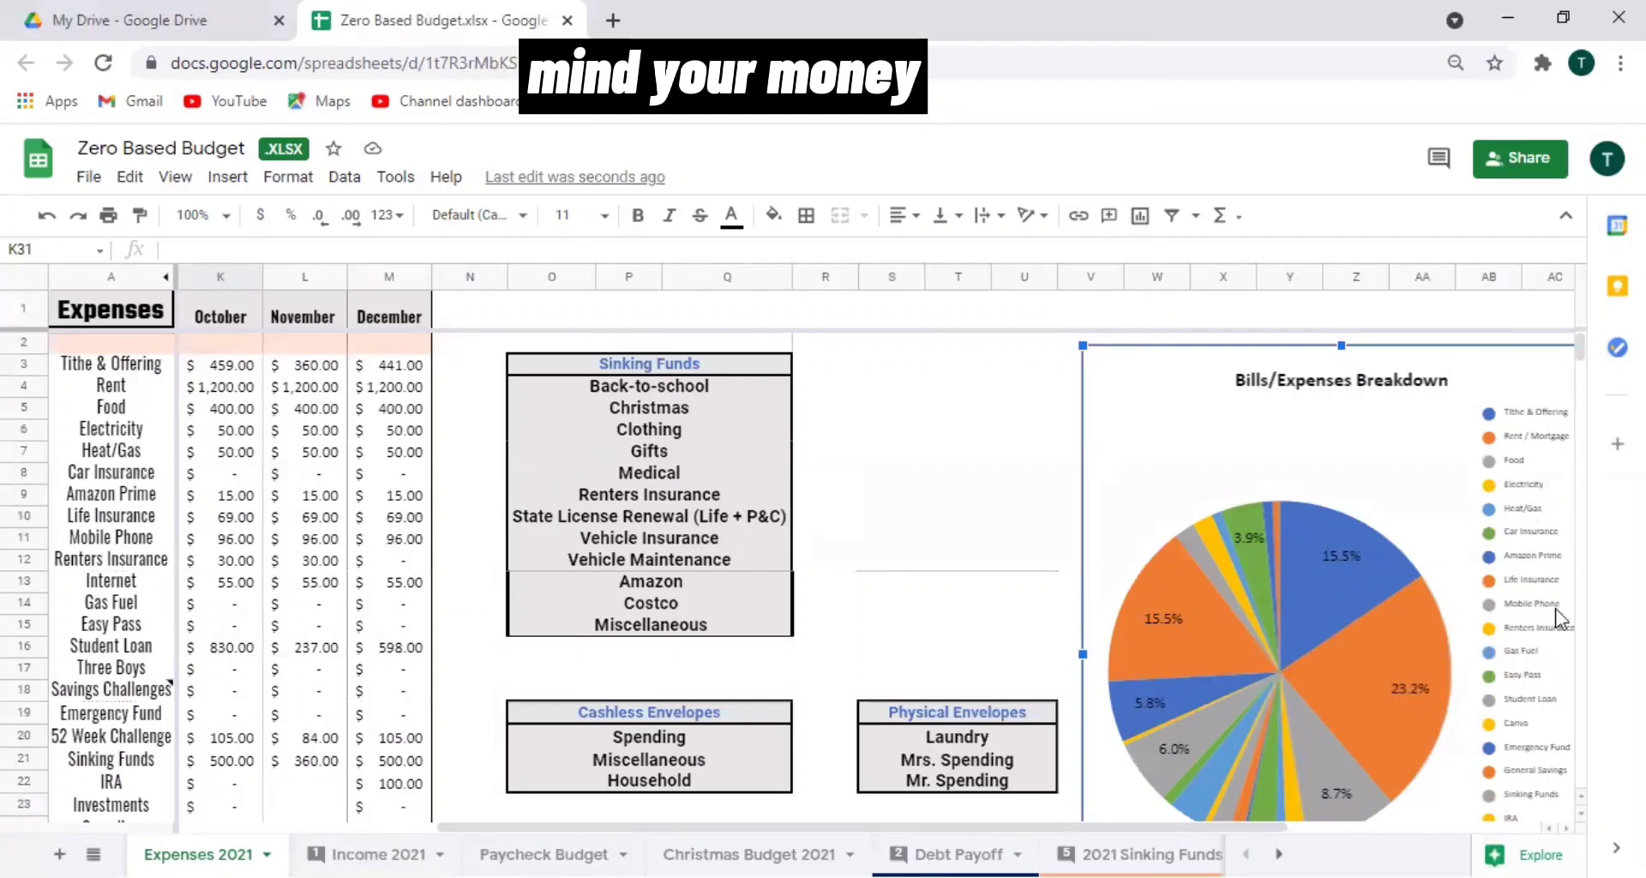
{"action": "scroll", "coordinate": [1528, 754], "scroll_direction": "left", "scroll_amount": 5}
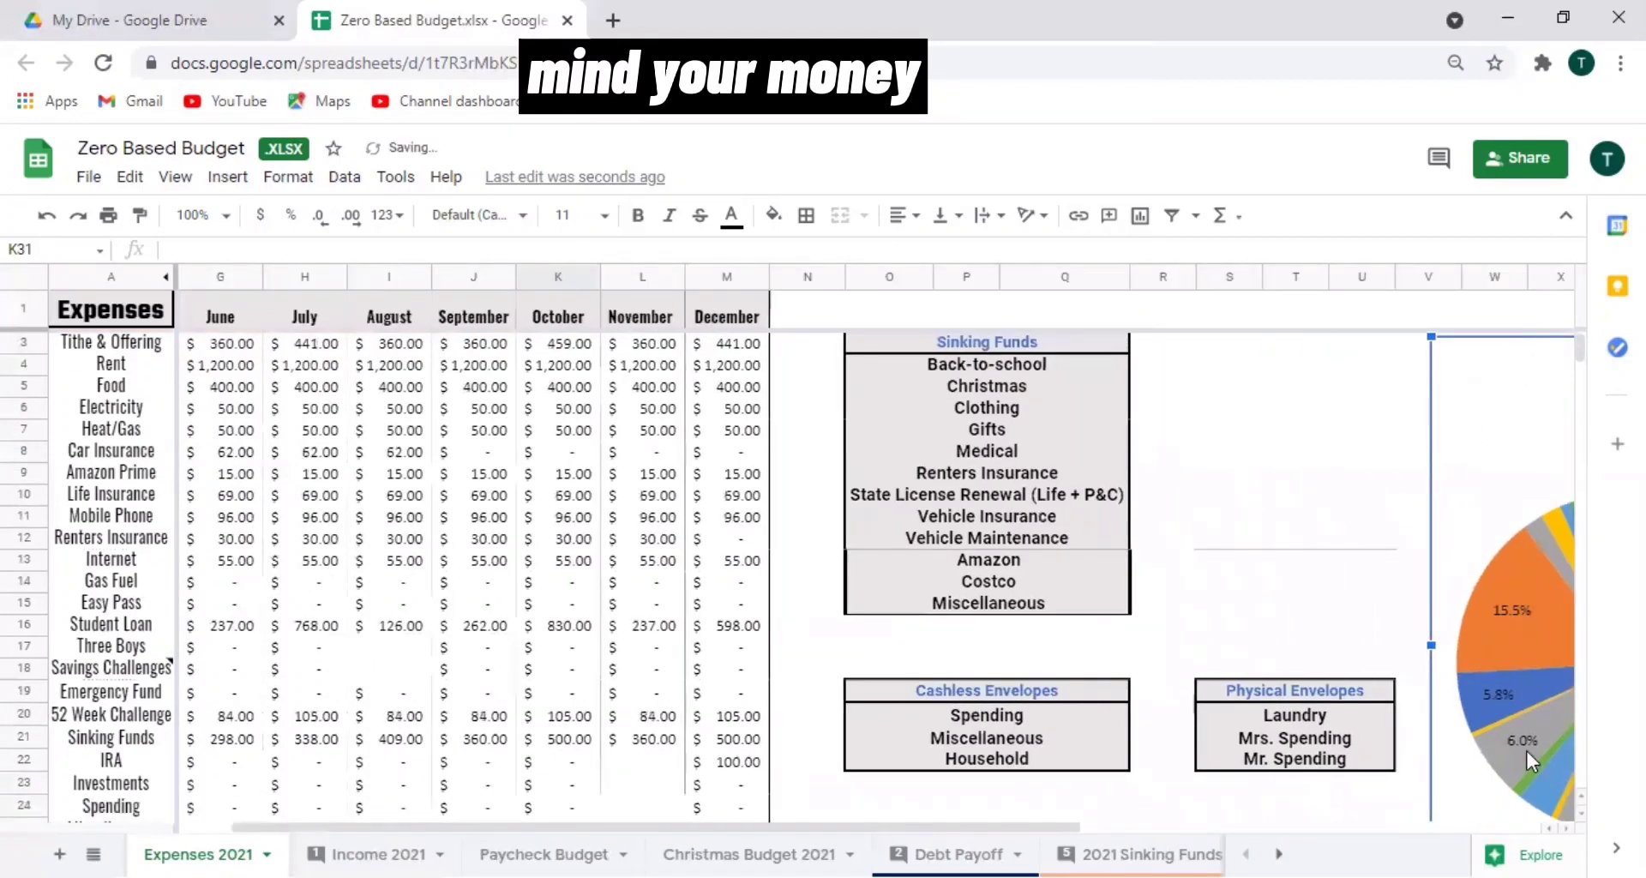
{"action": "left_click", "coordinate": [1309, 542]}
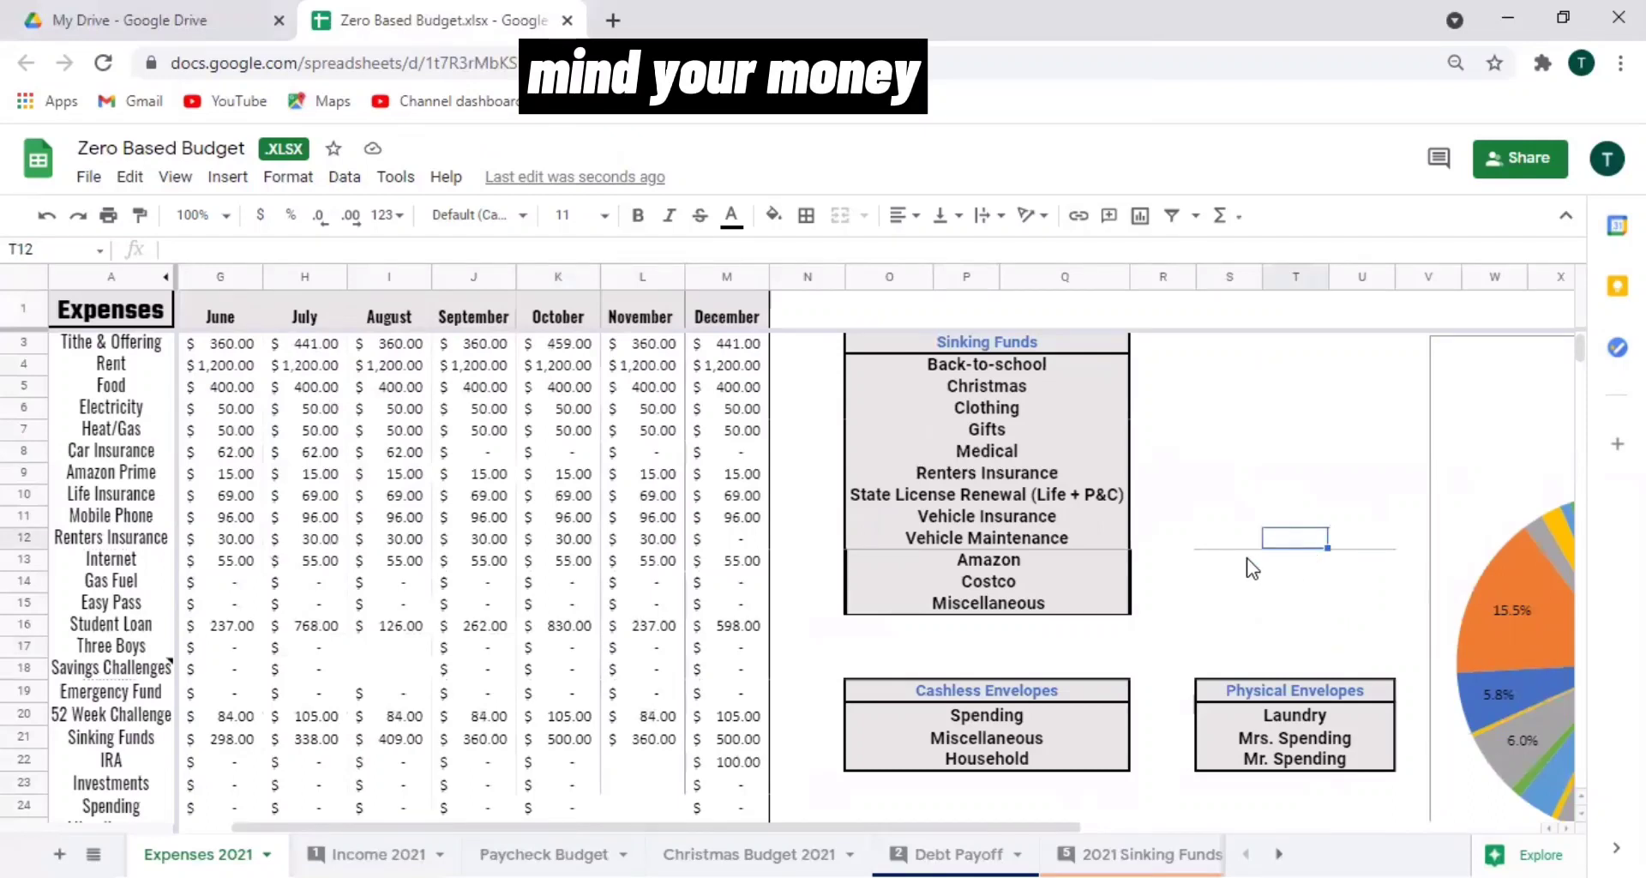
{"action": "left_click", "coordinate": [943, 558]}
{"action": "key", "text": "shift+Right"}
{"action": "key", "text": "shift+Right"}
{"action": "key", "text": "shift+Right"}
{"action": "key", "text": "shift+Right"}
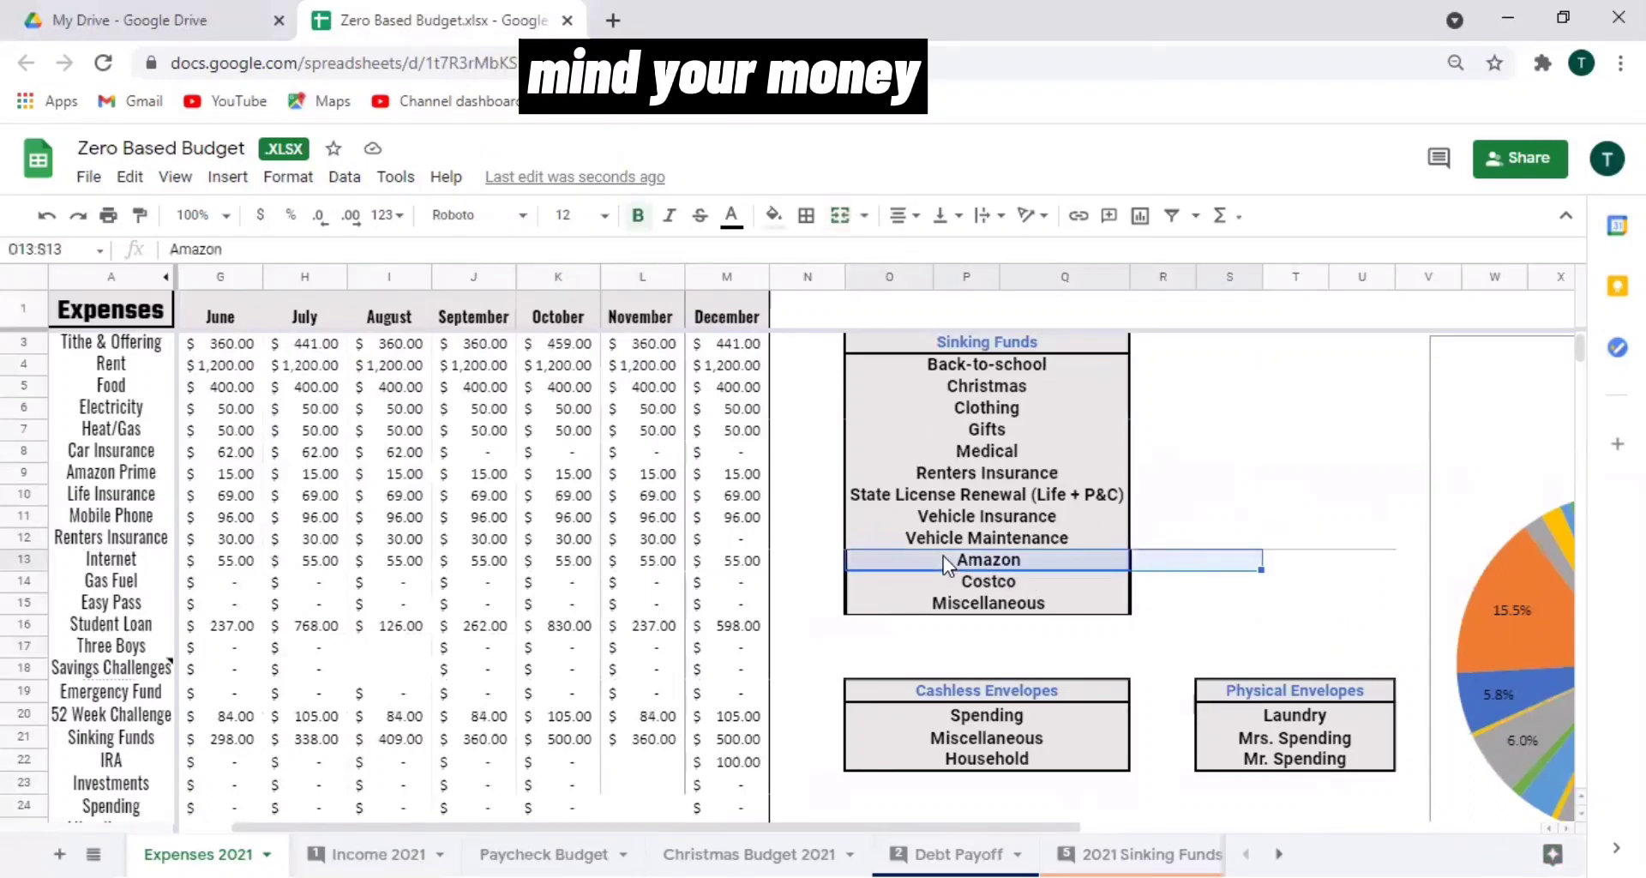
{"action": "left_click", "coordinate": [160, 178]}
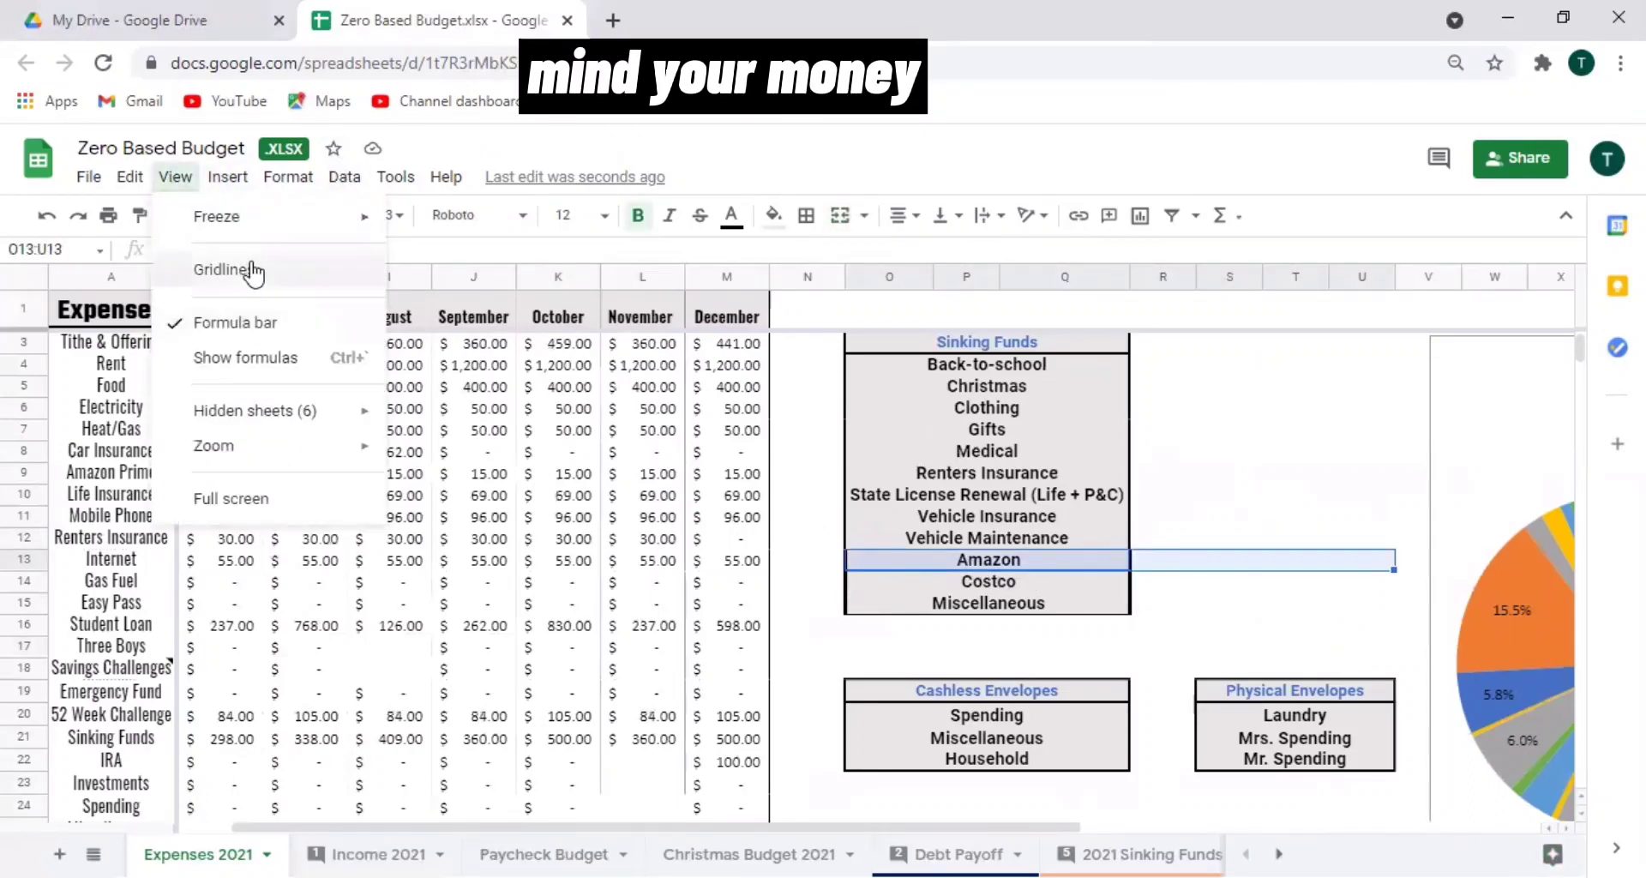
Fill the cells S12:V13 with white to cover the stray line above the Physical Envelopes list.
{"action": "left_click", "coordinate": [1258, 563]}
{"action": "left_click_drag", "start_coordinate": [1260, 569], "coordinate": [1403, 573]}
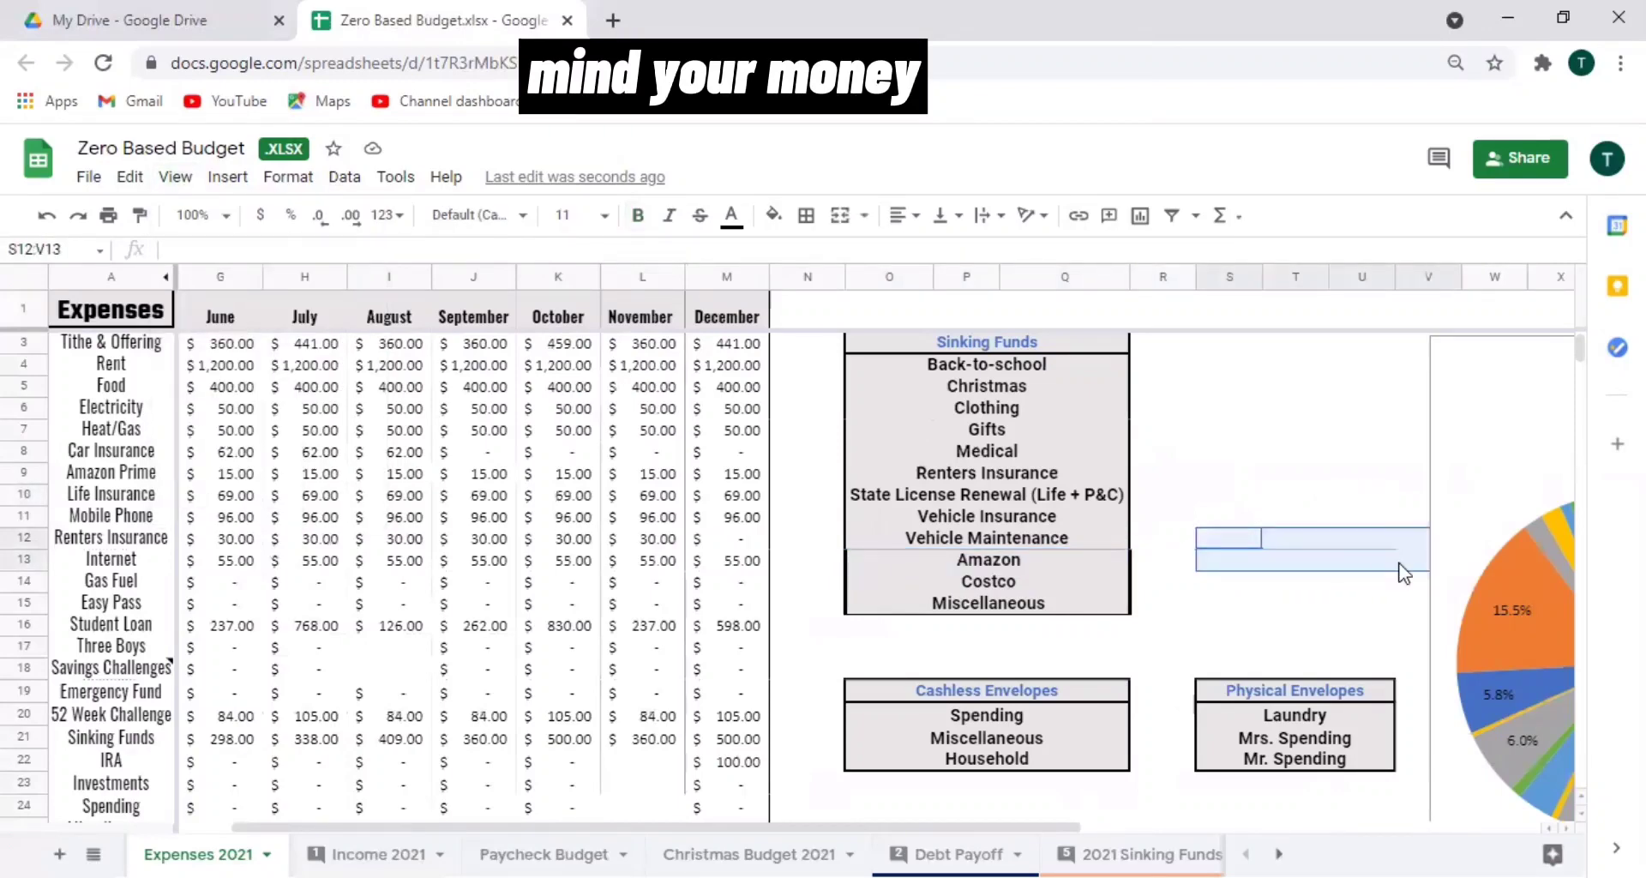
{"action": "left_click", "coordinate": [174, 177]}
{"action": "left_click", "coordinate": [773, 214]}
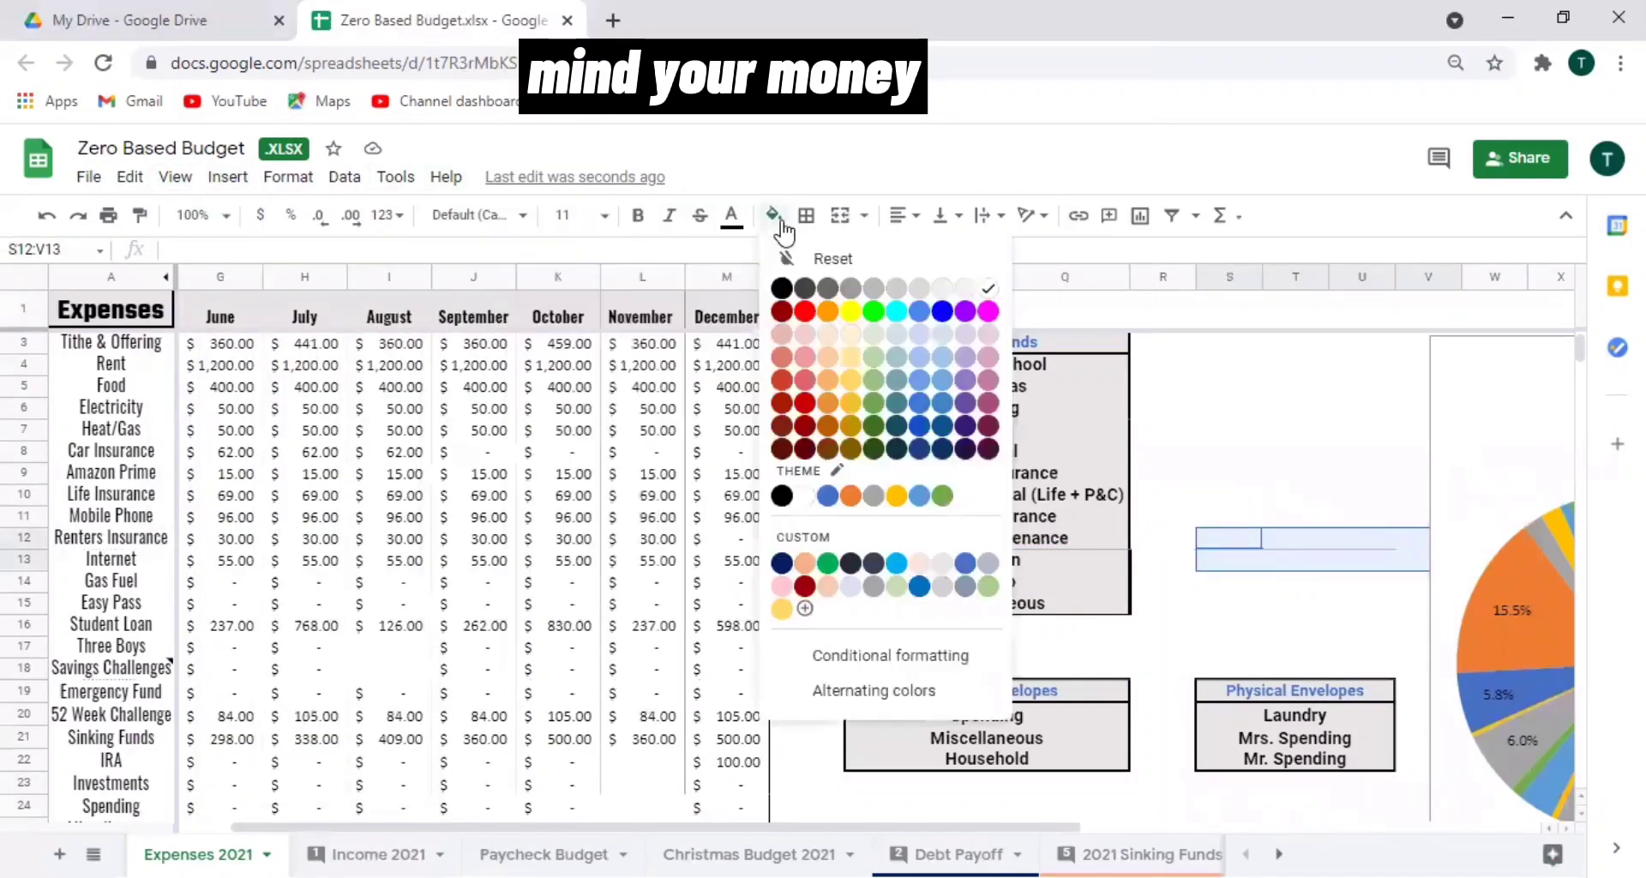
{"action": "left_click", "coordinate": [989, 288]}
{"action": "left_click", "coordinate": [1277, 545]}
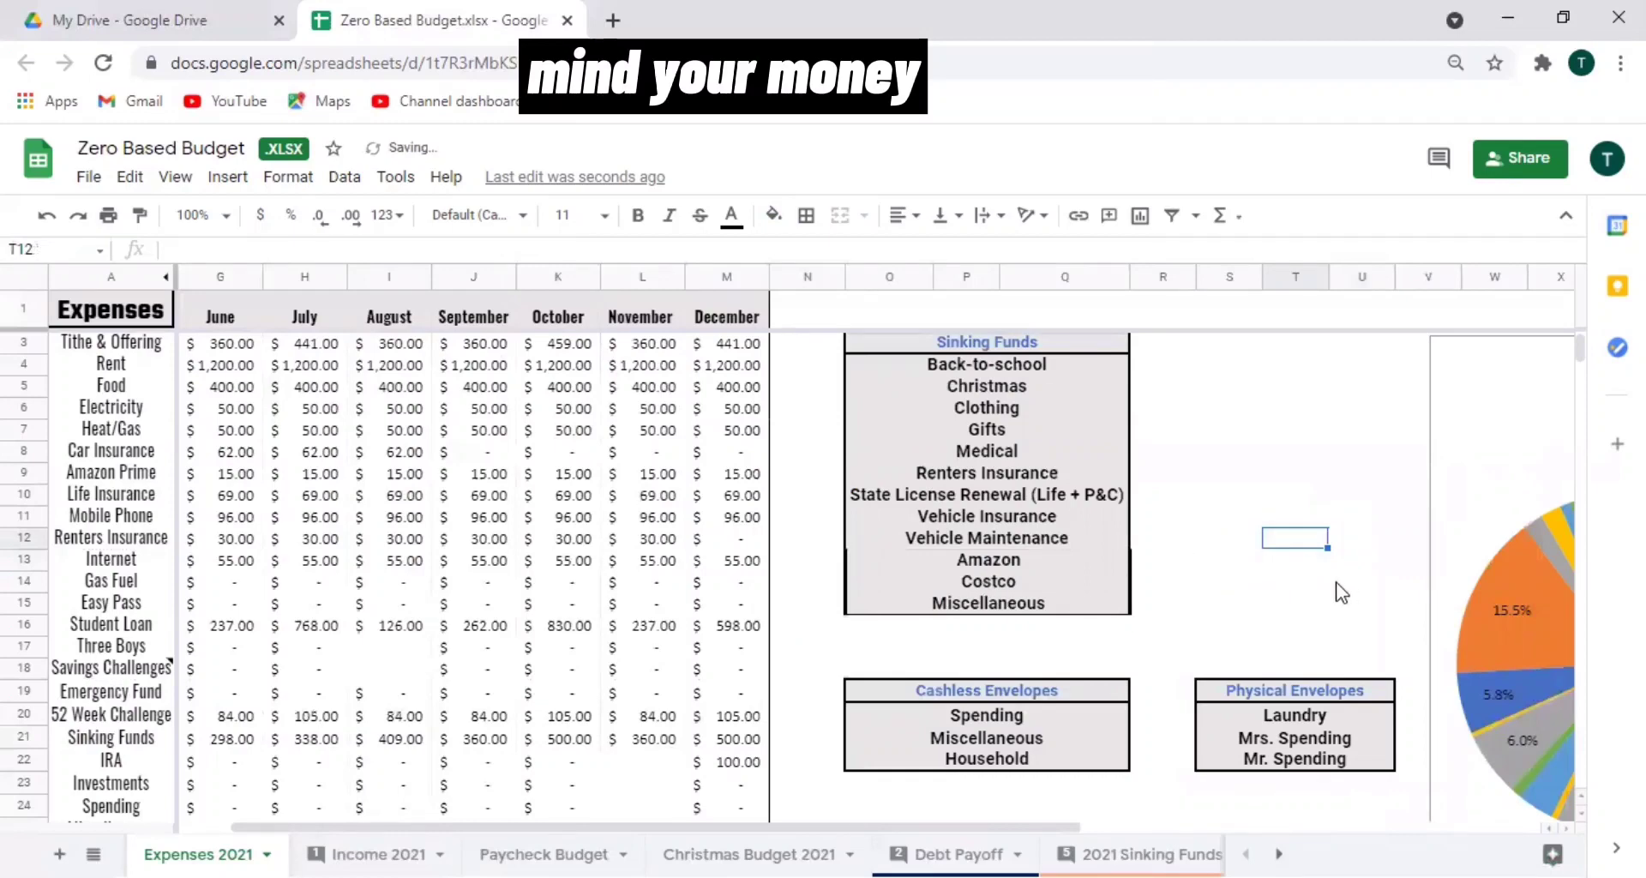
Look over the expense categories and monthly amounts down to the Total row.
{"action": "left_click", "coordinate": [1297, 583]}
{"action": "key", "text": "Down"}
{"action": "key", "text": "Down"}
{"action": "key", "text": "Left"}
{"action": "key", "text": "Home"}
{"action": "key", "text": "Down"}
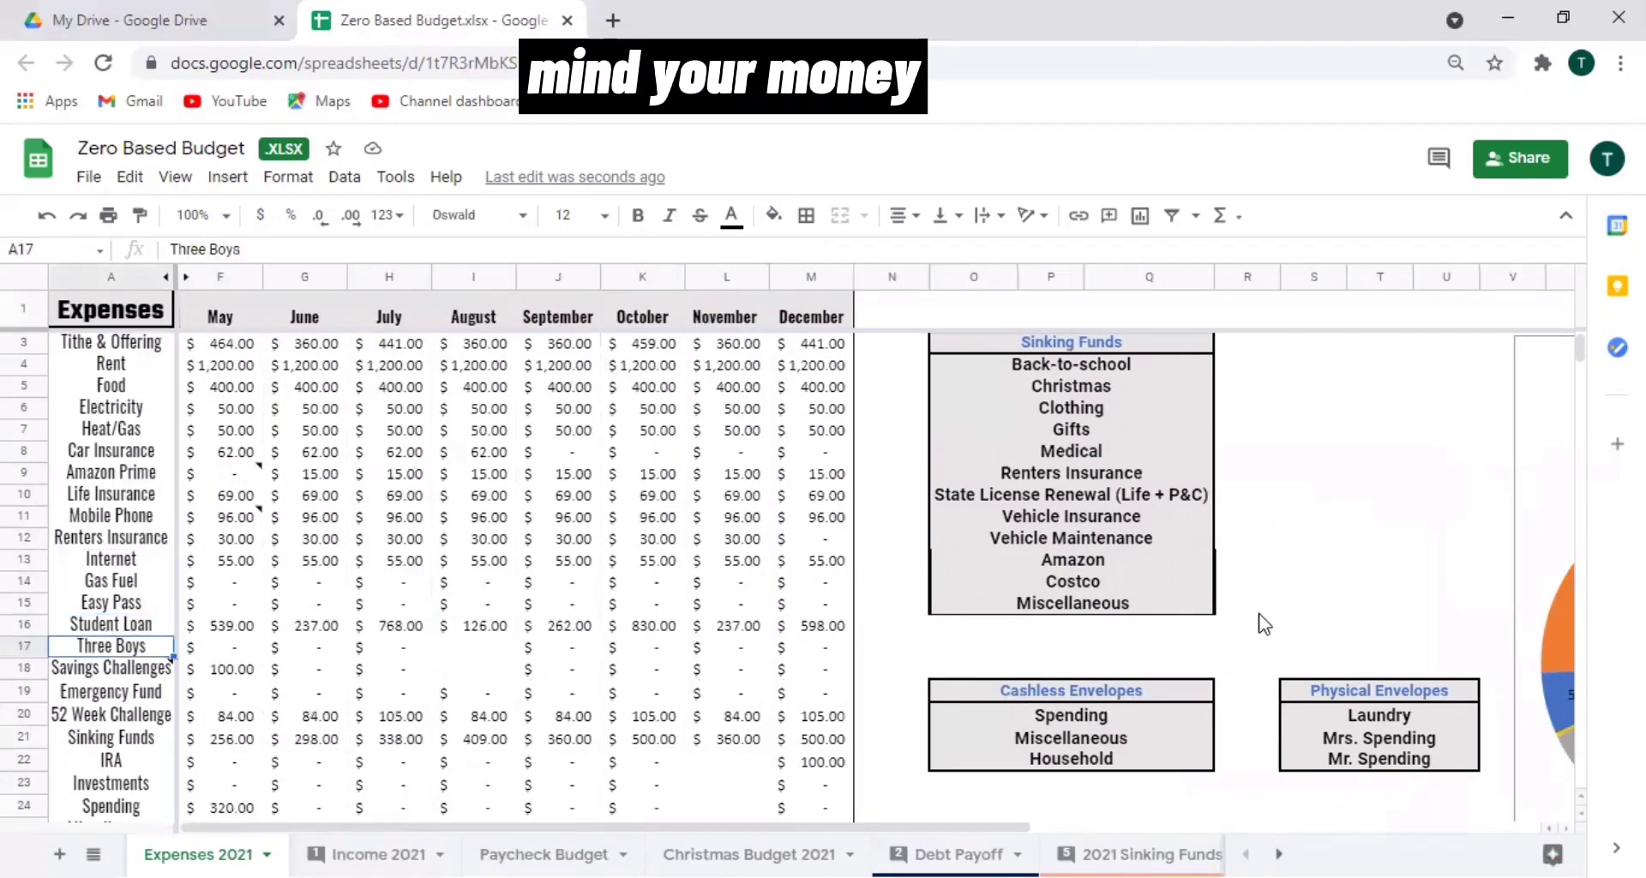
{"action": "key", "text": "Down"}
{"action": "key", "text": "Down"}
{"action": "key", "text": "Down"}
{"action": "key", "text": "Down"}
{"action": "key", "text": "Down"}
{"action": "key", "text": "Down"}
{"action": "key", "text": "Down"}
{"action": "key", "text": "Down"}
{"action": "key", "text": "Down"}
{"action": "key", "text": "Down"}
{"action": "key", "text": "Down"}
{"action": "key", "text": "Up"}
{"action": "key", "text": "Up"}
{"action": "key", "text": "Up"}
{"action": "key", "text": "Up"}
{"action": "key", "text": "Up"}
{"action": "key", "text": "Up"}
{"action": "key", "text": "Up"}
{"action": "key", "text": "Up"}
{"action": "key", "text": "Up"}
{"action": "key", "text": "Up"}
{"action": "key", "text": "Up"}
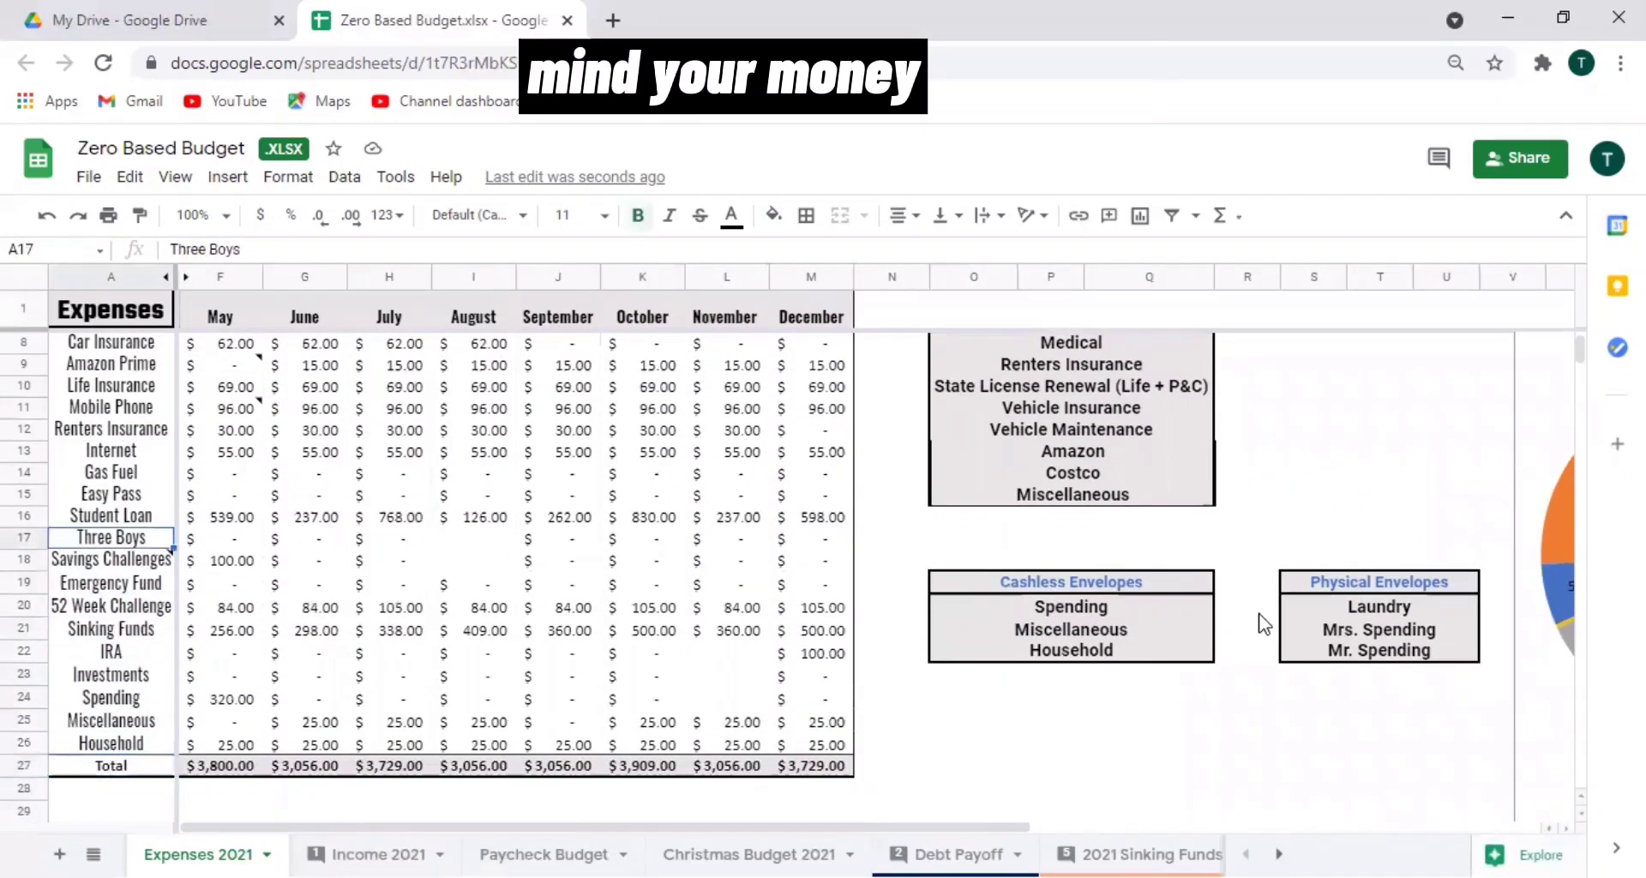
Look across the sheet from the month columns to the Bills/Expenses Breakdown chart.
{"action": "key", "text": "ctrl+Home"}
{"action": "key", "text": "Right"}
{"action": "key", "text": "Right"}
{"action": "key", "text": "Right"}
{"action": "key", "text": "Right"}
{"action": "key", "text": "Right"}
{"action": "key", "text": "Right"}
{"action": "key", "text": "Right"}
{"action": "key", "text": "Right"}
{"action": "key", "text": "Right"}
{"action": "key", "text": "Right"}
{"action": "key", "text": "Right"}
{"action": "key", "text": "Right"}
{"action": "key", "text": "Right"}
{"action": "key", "text": "Right"}
{"action": "key", "text": "Right"}
{"action": "key", "text": "Right"}
{"action": "key", "text": "Right"}
{"action": "key", "text": "Right"}
{"action": "key", "text": "Right"}
{"action": "key", "text": "Right"}
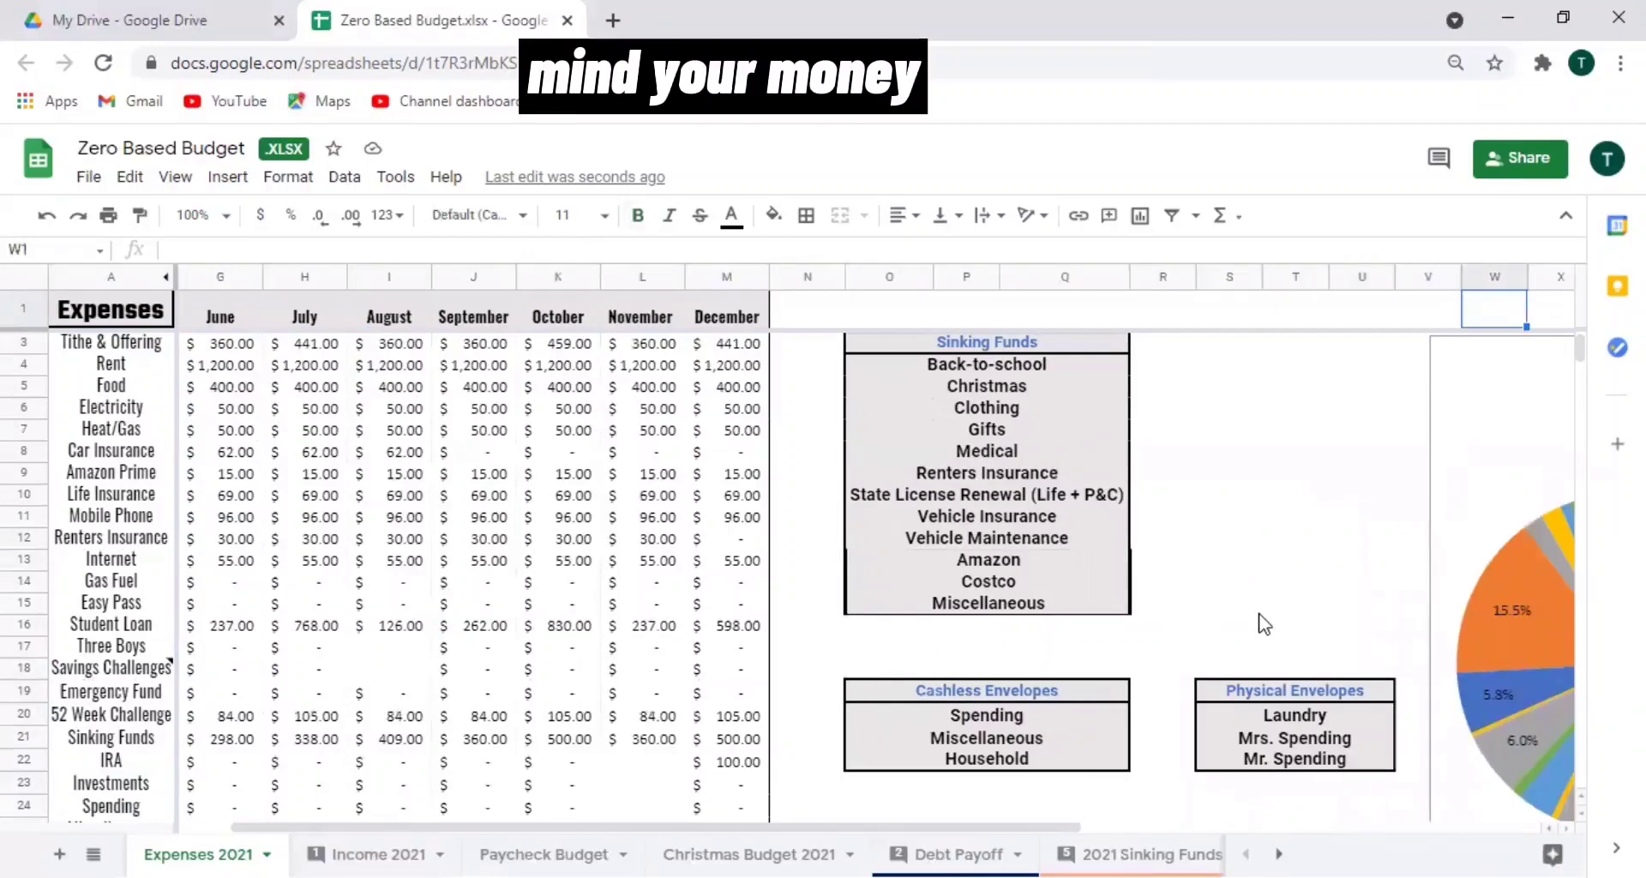
{"action": "key", "text": "Down"}
{"action": "key", "text": "Down"}
{"action": "left_click", "coordinate": [1149, 594]}
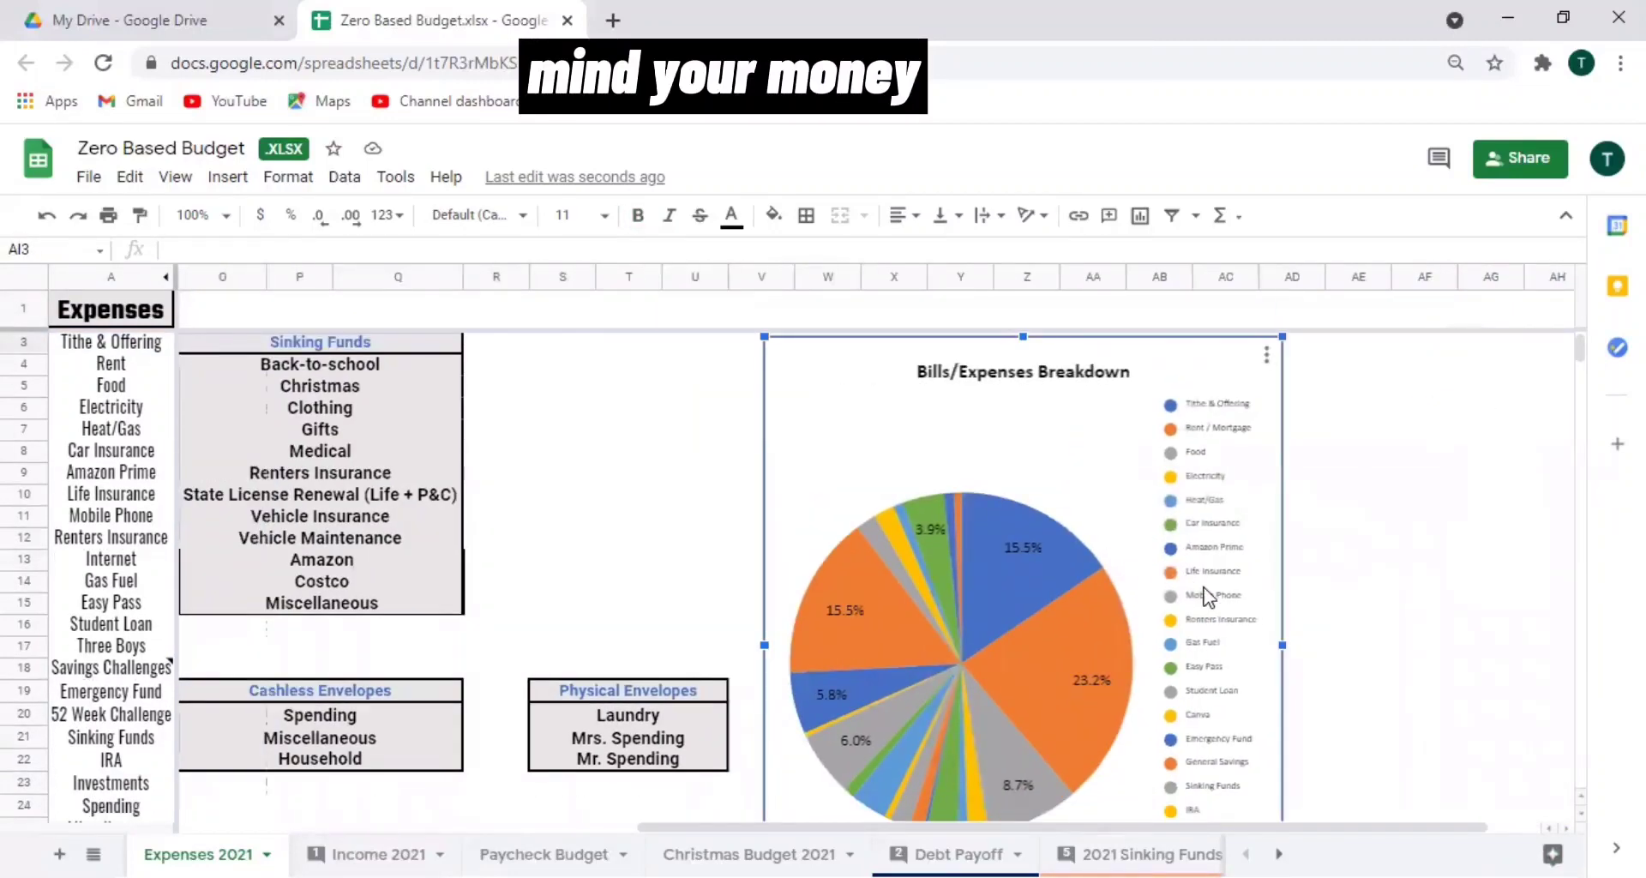
{"action": "left_click", "coordinate": [708, 603]}
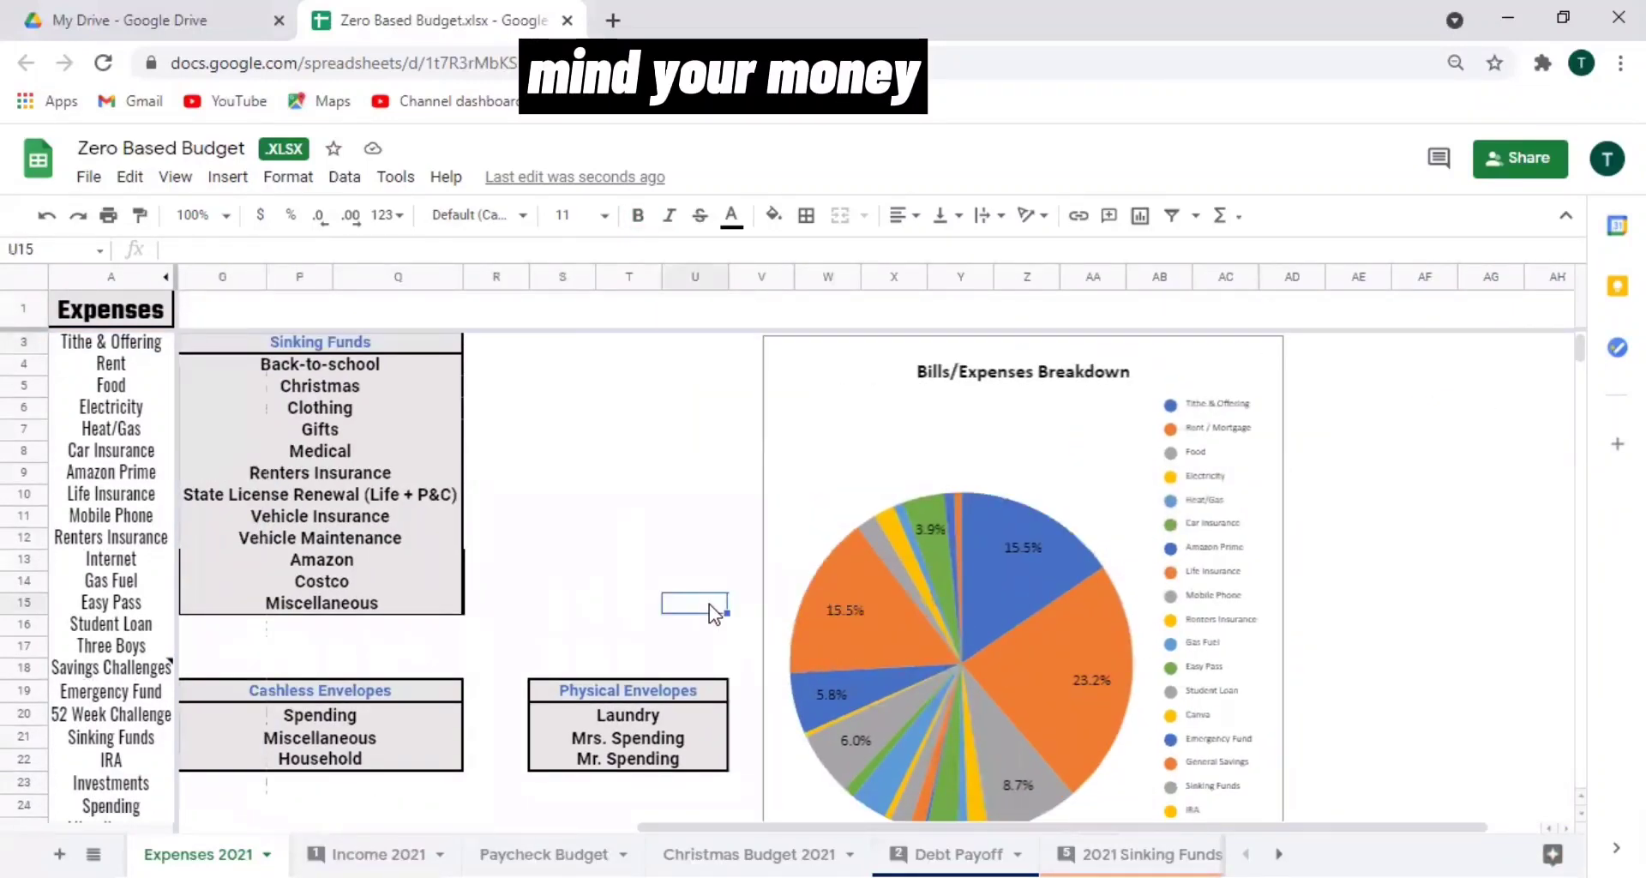
Unhide the January to April columns, B to E.
{"action": "key", "text": "Left"}
{"action": "key", "text": "Left"}
{"action": "key", "text": "Left"}
{"action": "key", "text": "Home"}
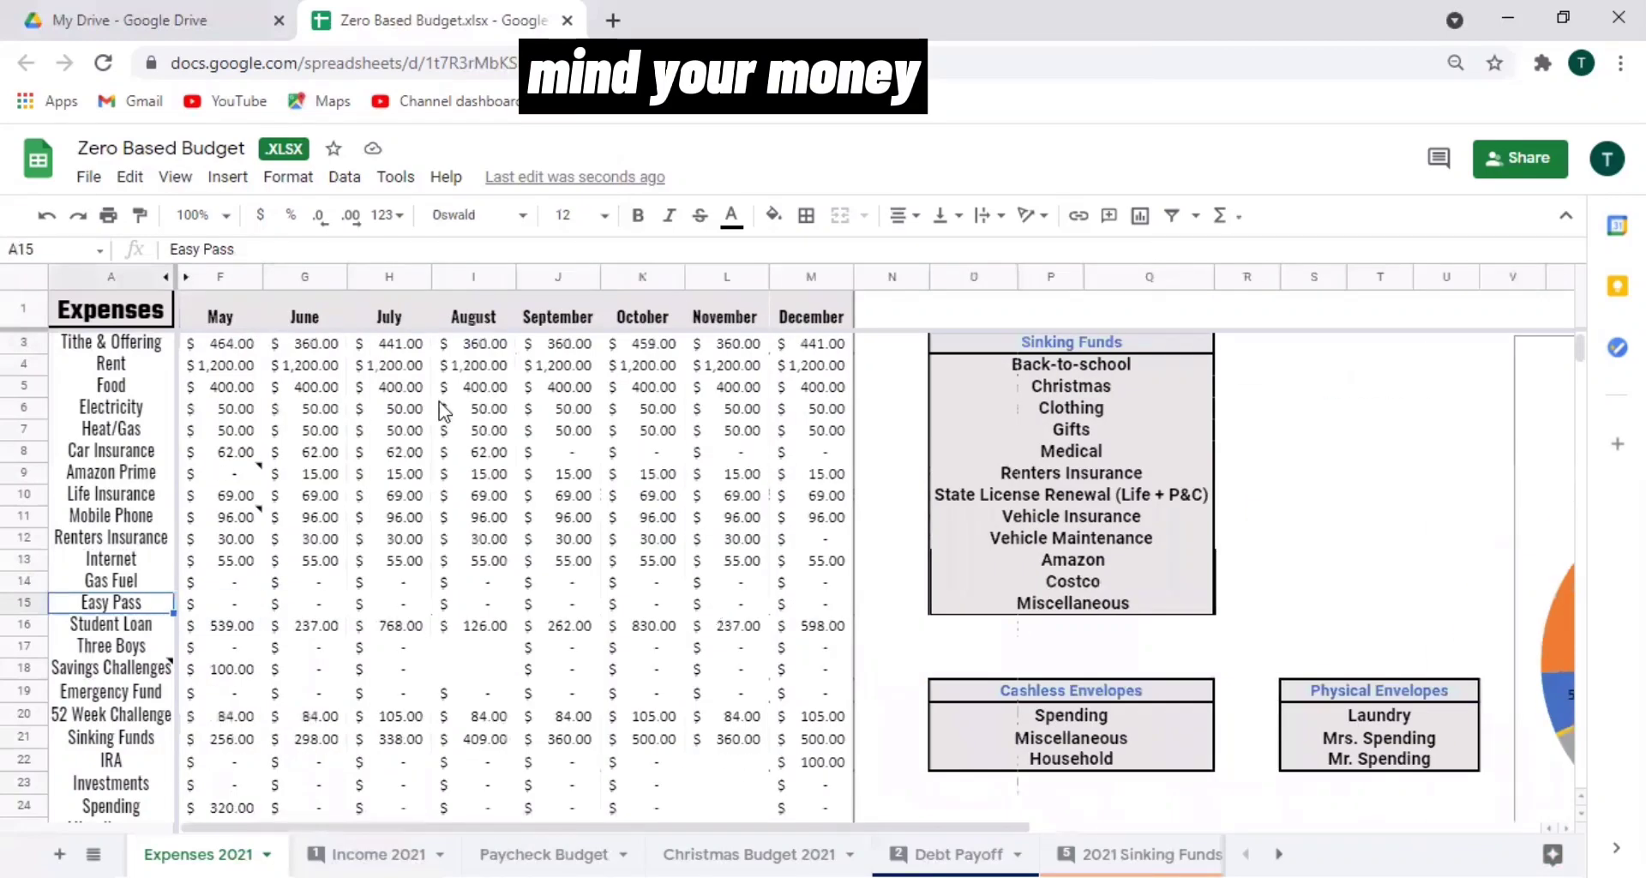
{"action": "left_click", "coordinate": [182, 276]}
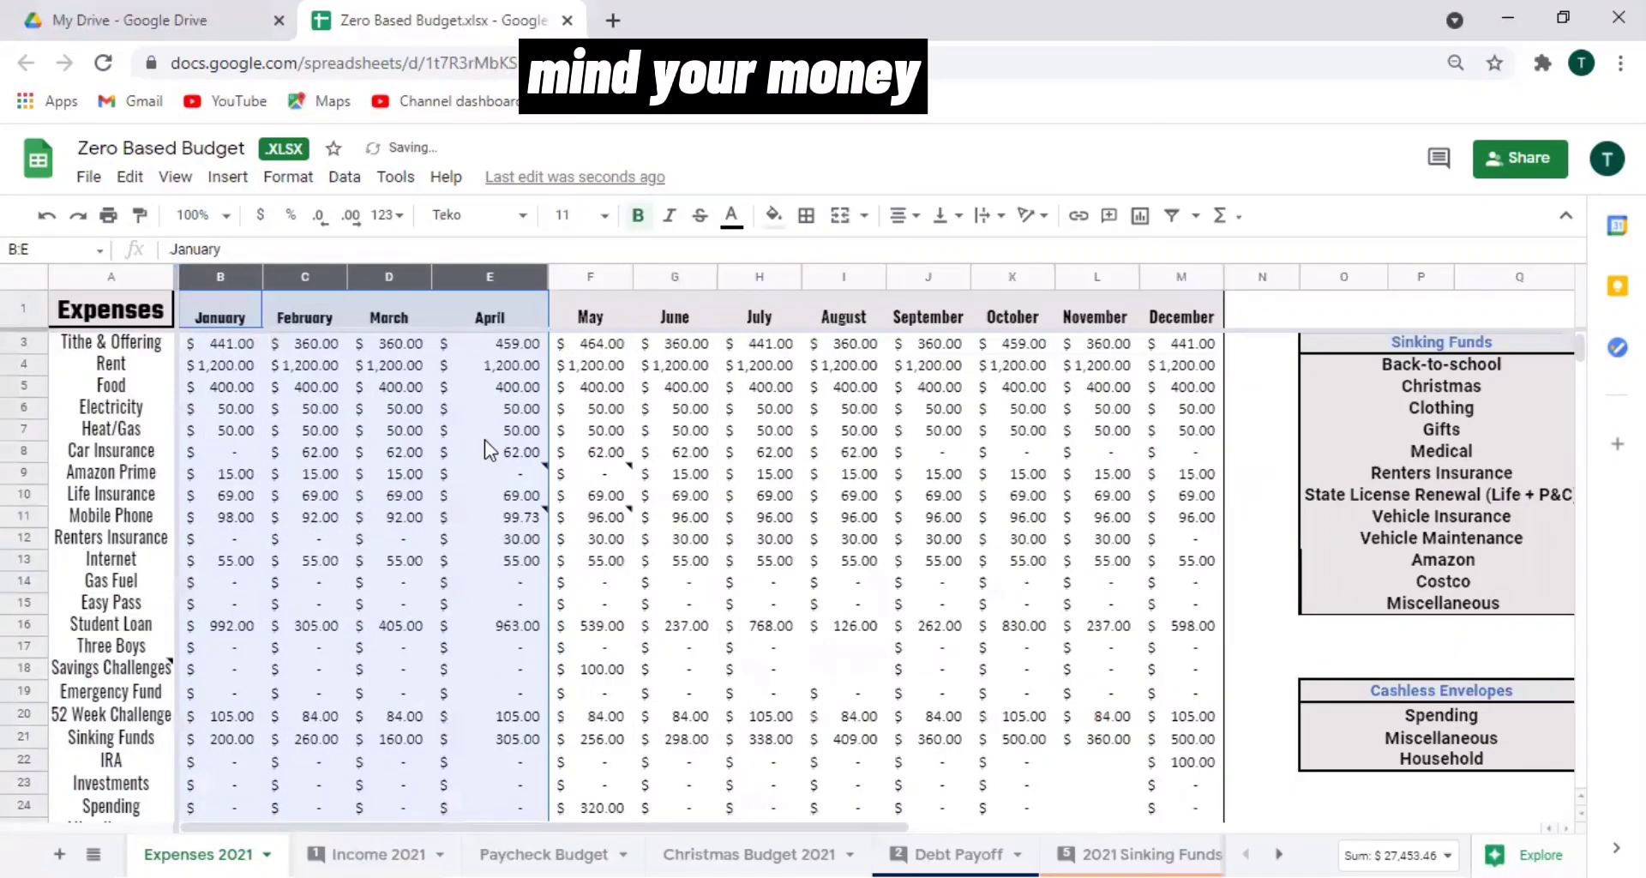
{"action": "left_click", "coordinate": [467, 420]}
Change the font of the month headings from January to April to Oswald.
{"action": "left_click", "coordinate": [475, 314]}
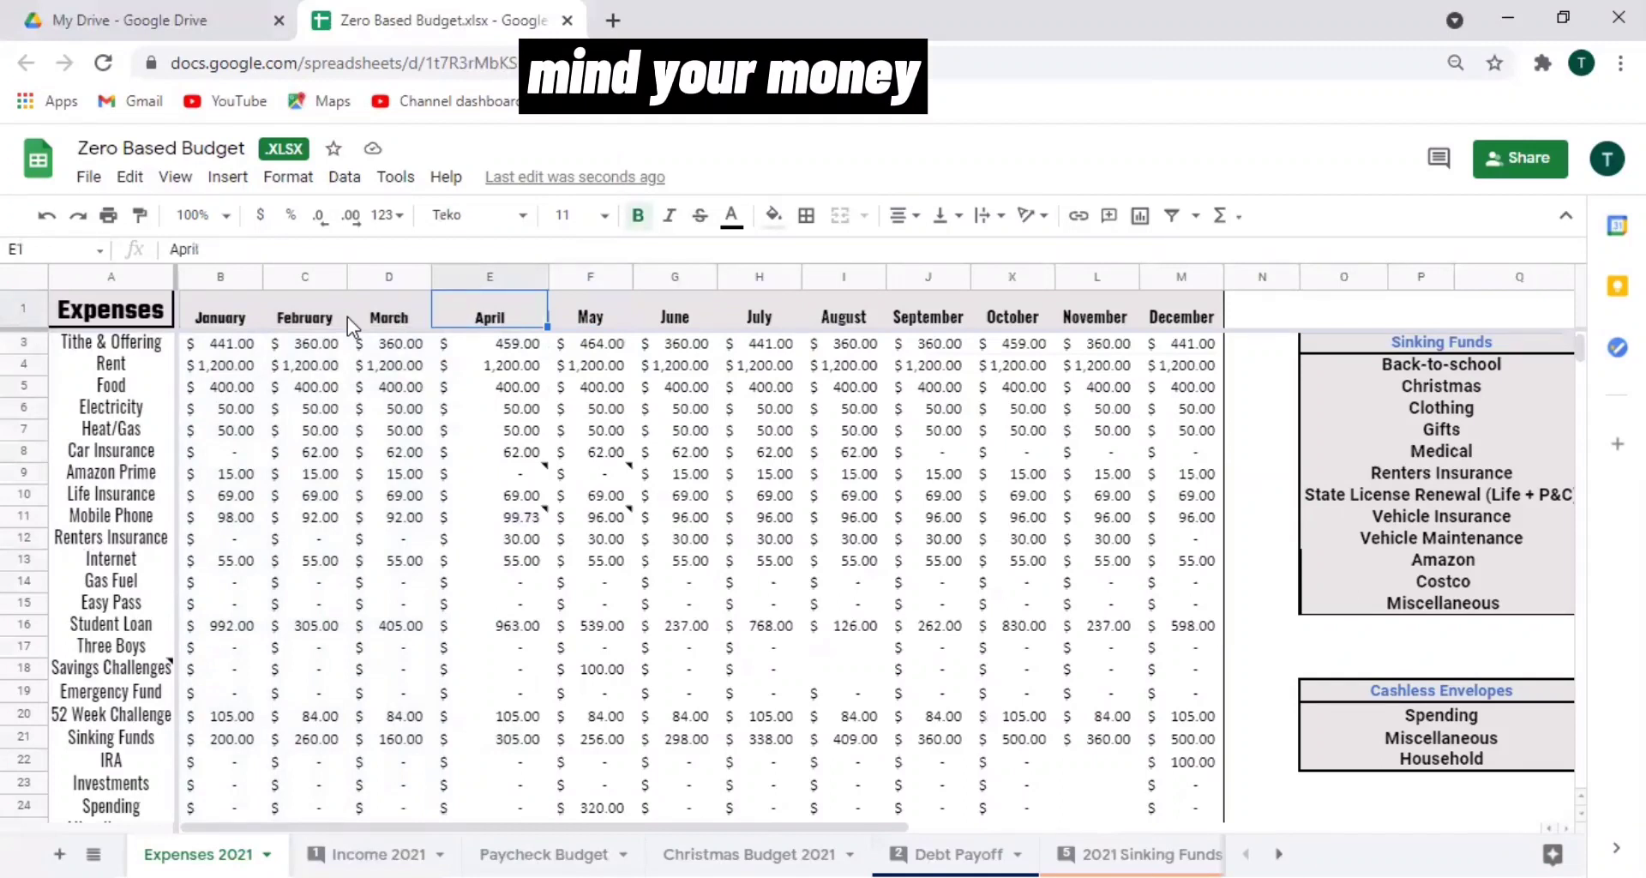
{"action": "left_click_drag", "start_coordinate": [347, 316], "coordinate": [220, 316]}
{"action": "left_click", "coordinate": [480, 215]}
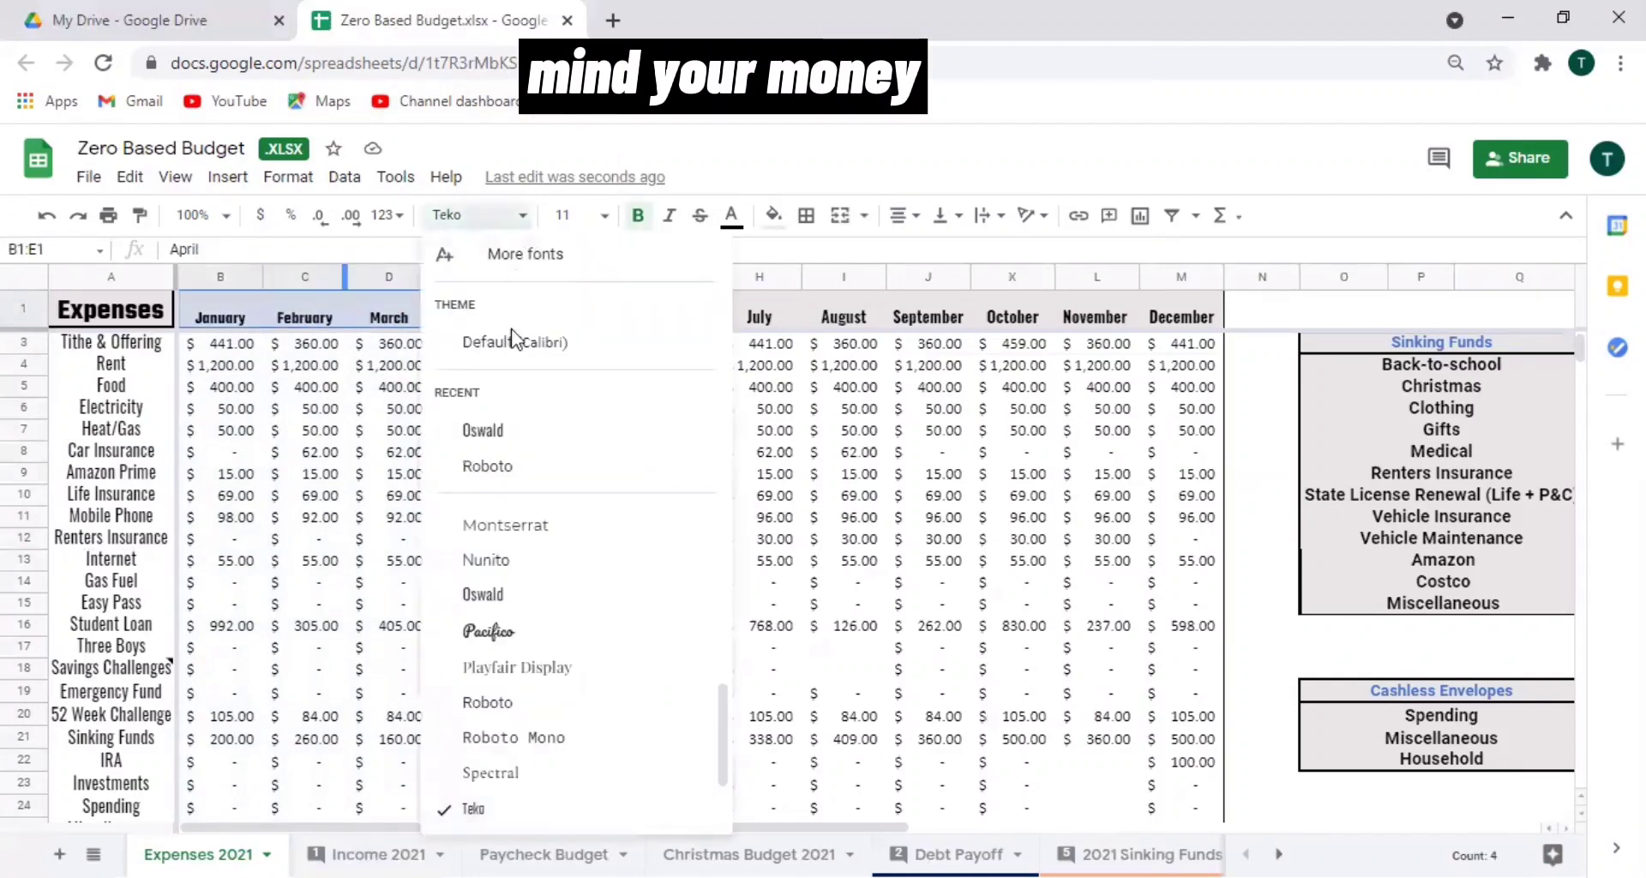
{"action": "left_click", "coordinate": [559, 439]}
{"action": "left_click", "coordinate": [405, 454]}
Change the font of all monthly expense amounts from January to December, rows 3 to 26, to Roboto.
{"action": "left_click", "coordinate": [232, 340]}
{"action": "key", "text": "shift+Right"}
{"action": "key", "text": "shift+Right"}
{"action": "key", "text": "shift+Right"}
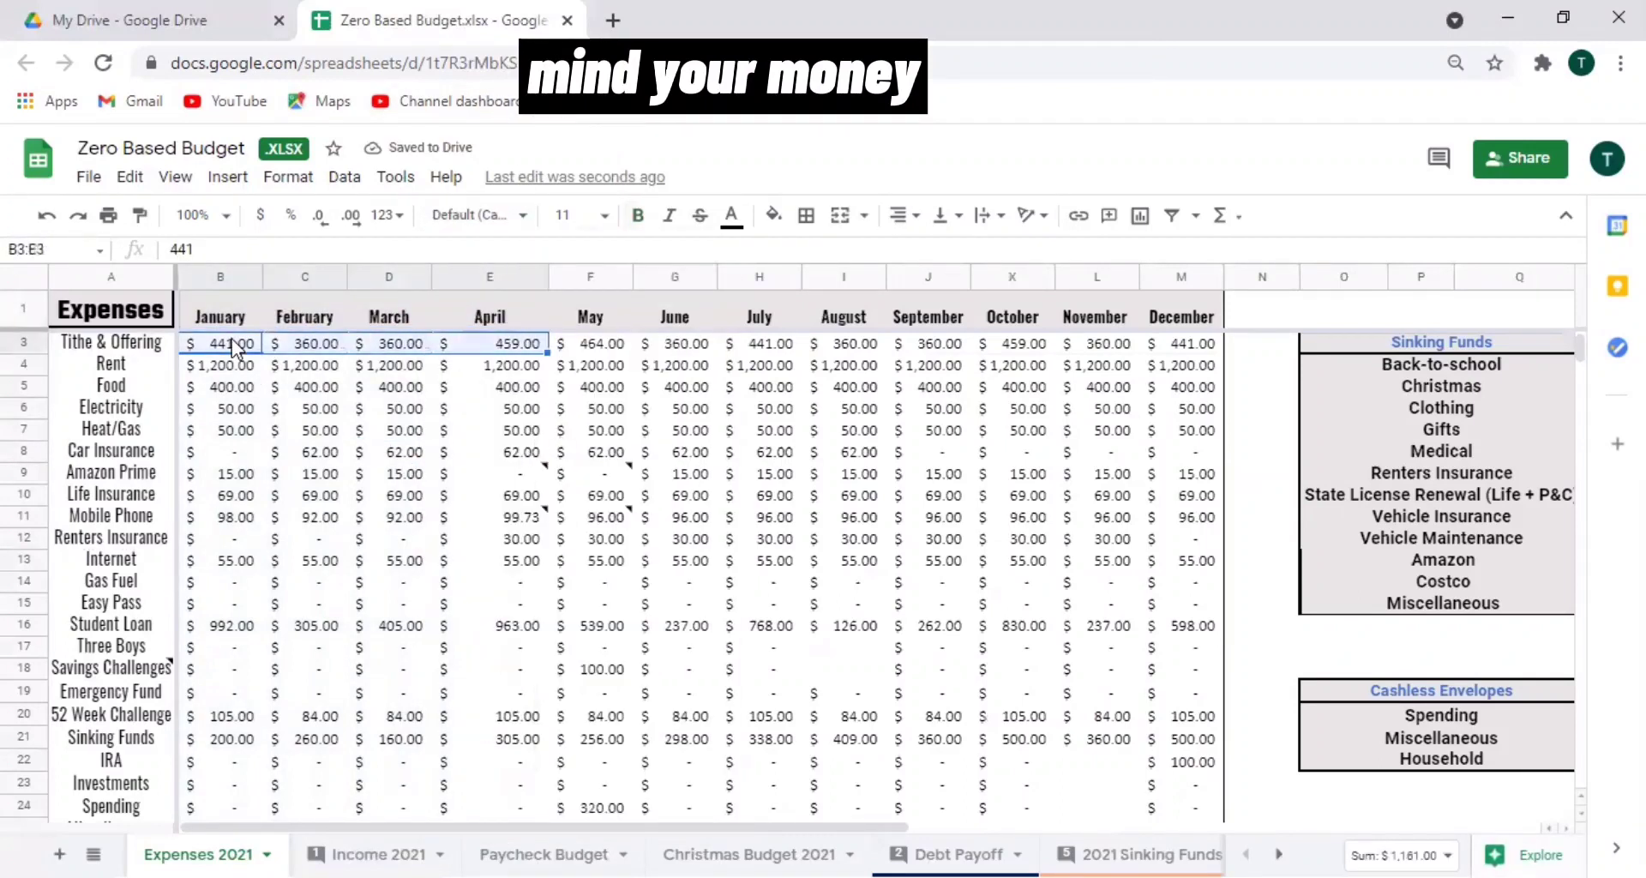
{"action": "key", "text": "ctrl+shift+Right"}
{"action": "key", "text": "shift+Down"}
{"action": "key", "text": "shift+Down"}
{"action": "key", "text": "shift+Down"}
{"action": "key", "text": "shift+Down"}
{"action": "key", "text": "shift+Down"}
{"action": "key", "text": "shift+Down"}
{"action": "key", "text": "shift+Down"}
{"action": "key", "text": "shift+Down"}
{"action": "key", "text": "shift+Down"}
{"action": "key", "text": "shift+Down"}
{"action": "key", "text": "shift+Down"}
{"action": "key", "text": "shift+Down"}
{"action": "key", "text": "shift+Down"}
{"action": "key", "text": "shift+Down"}
{"action": "key", "text": "shift+Down"}
{"action": "key", "text": "shift+Down"}
{"action": "key", "text": "shift+Down"}
{"action": "key", "text": "shift+Down"}
{"action": "key", "text": "shift+Down"}
{"action": "key", "text": "shift+Down"}
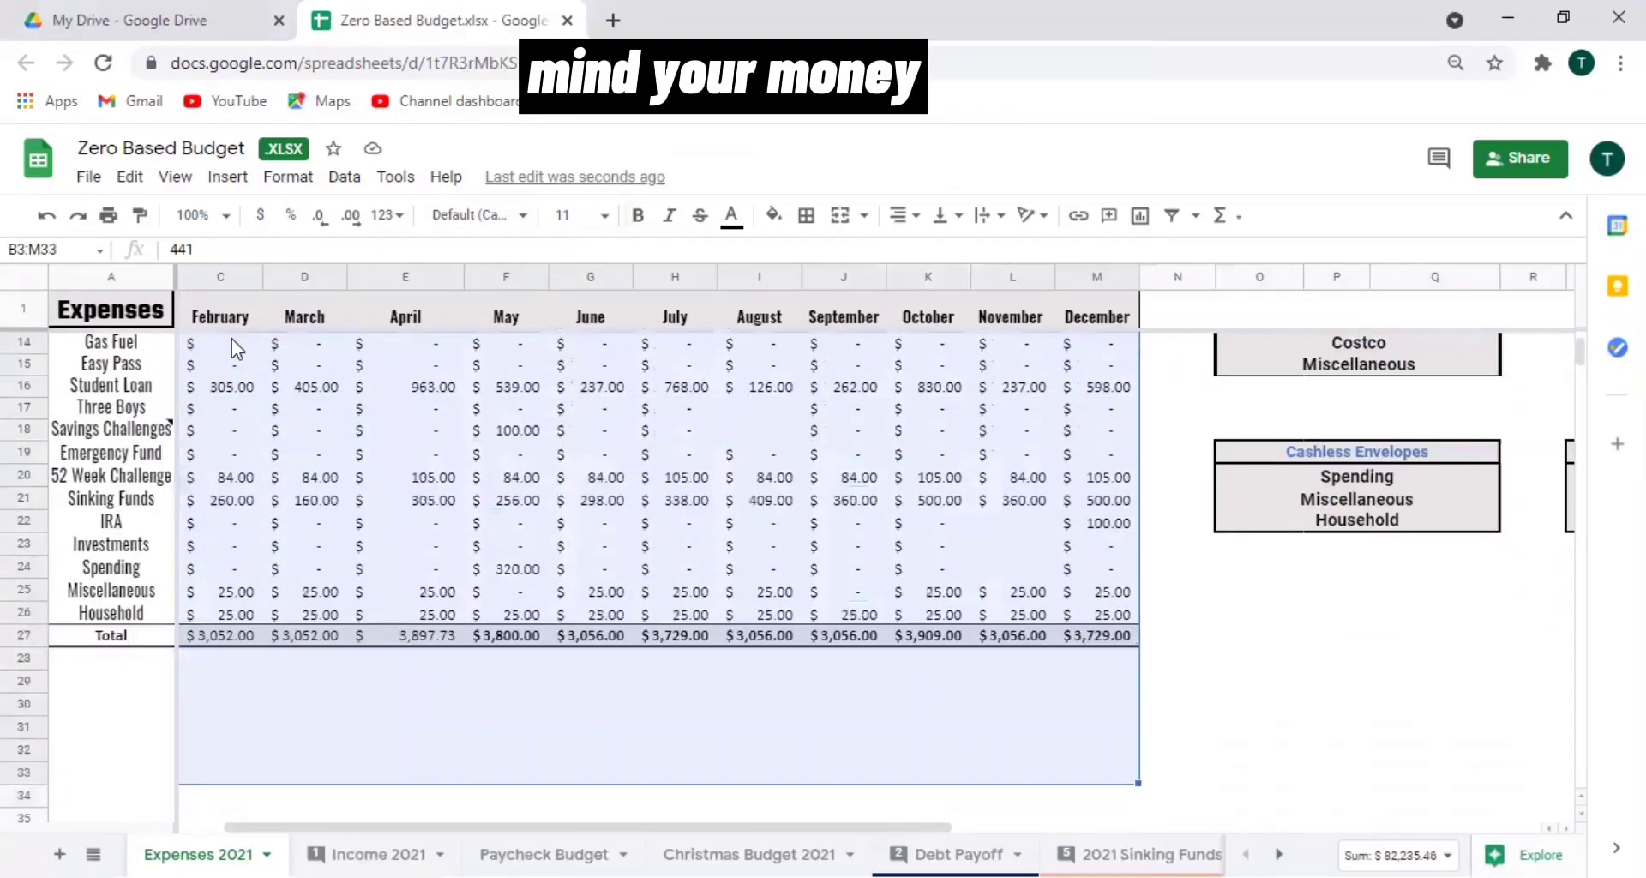
{"action": "key", "text": "shift+Up"}
{"action": "key", "text": "shift+Up"}
{"action": "key", "text": "shift+Up"}
{"action": "key", "text": "shift+Up"}
{"action": "key", "text": "shift+Up"}
{"action": "key", "text": "shift+Up"}
{"action": "key", "text": "shift+Up"}
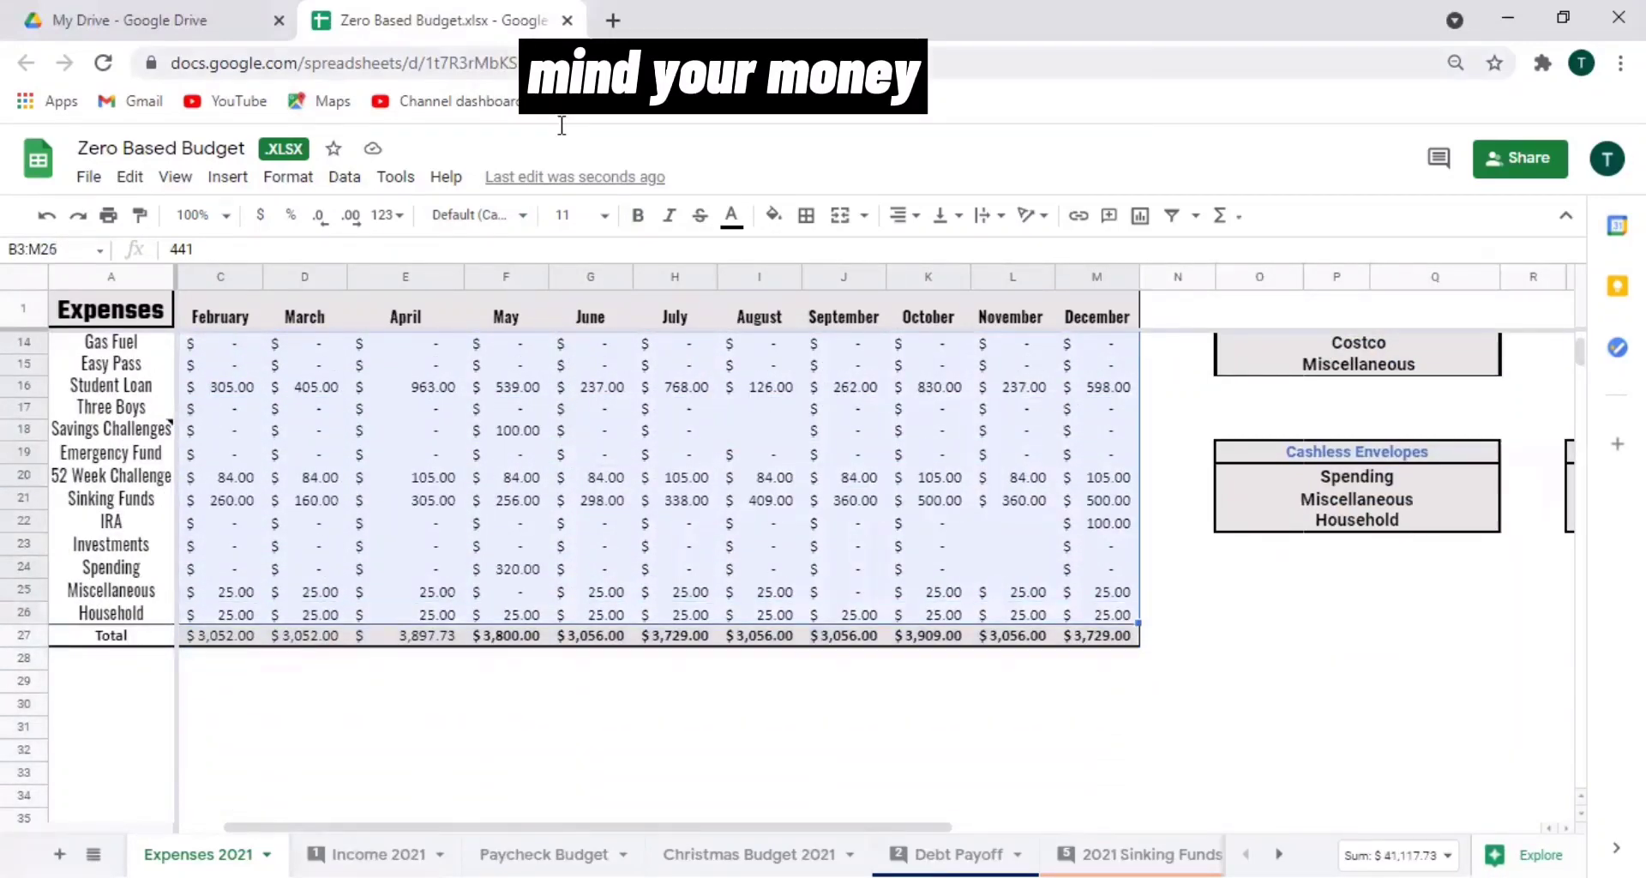
{"action": "left_click", "coordinate": [522, 215]}
{"action": "left_click", "coordinate": [540, 470]}
{"action": "left_click", "coordinate": [536, 499]}
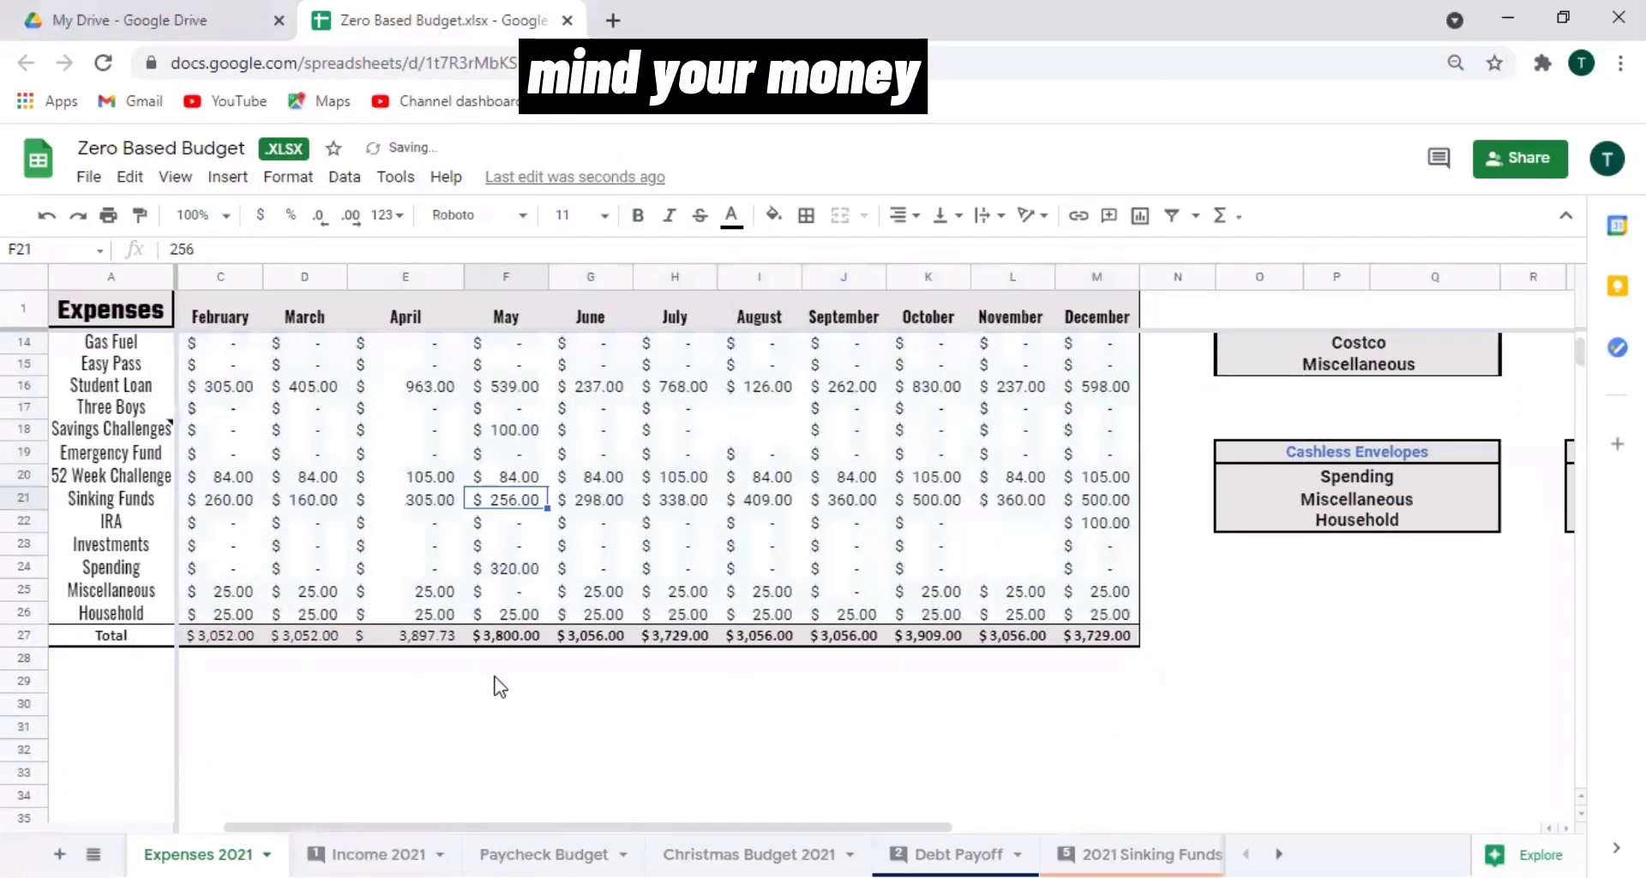
Hide the January to April columns, B to E, on the Expenses 2021 sheet.
{"action": "key", "text": "Up"}
{"action": "key", "text": "Up"}
{"action": "key", "text": "Up"}
{"action": "key", "text": "Up"}
{"action": "key", "text": "Up"}
{"action": "key", "text": "Up"}
{"action": "key", "text": "Up"}
{"action": "key", "text": "Up"}
{"action": "key", "text": "Up"}
{"action": "key", "text": "Up"}
{"action": "key", "text": "Up"}
{"action": "key", "text": "Up"}
{"action": "key", "text": "Up"}
{"action": "key", "text": "Up"}
{"action": "key", "text": "Up"}
{"action": "key", "text": "Up"}
{"action": "key", "text": "Up"}
{"action": "key", "text": "Up"}
{"action": "key", "text": "Up"}
{"action": "key", "text": "Up"}
{"action": "key", "text": "Left"}
{"action": "key", "text": "Left"}
{"action": "key", "text": "Left"}
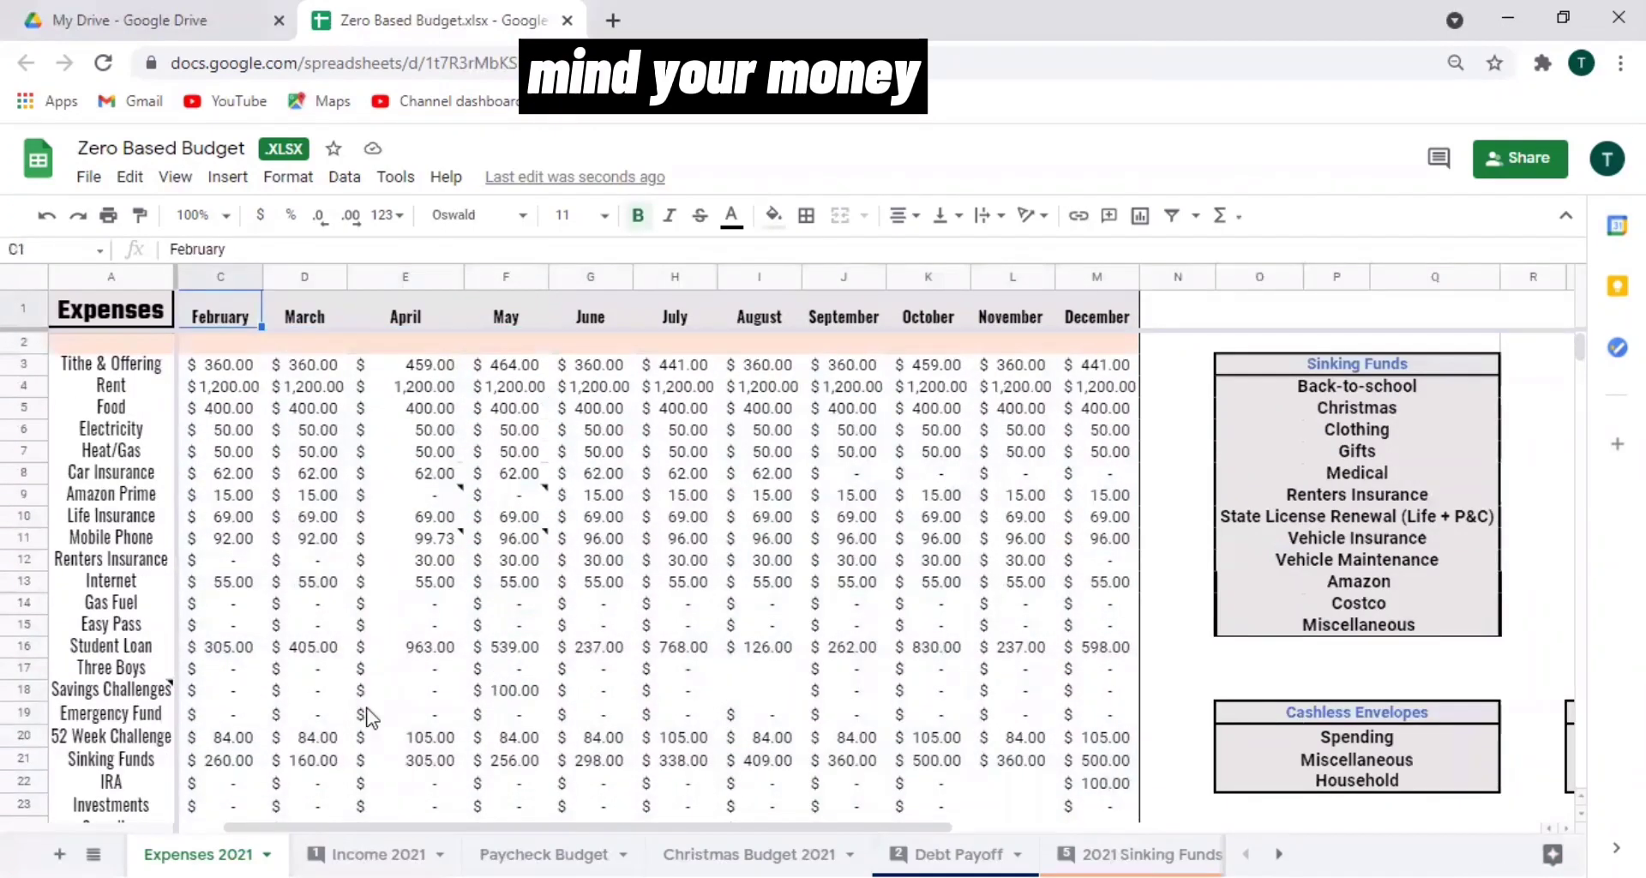
{"action": "key", "text": "shift+Right"}
{"action": "key", "text": "shift+Right"}
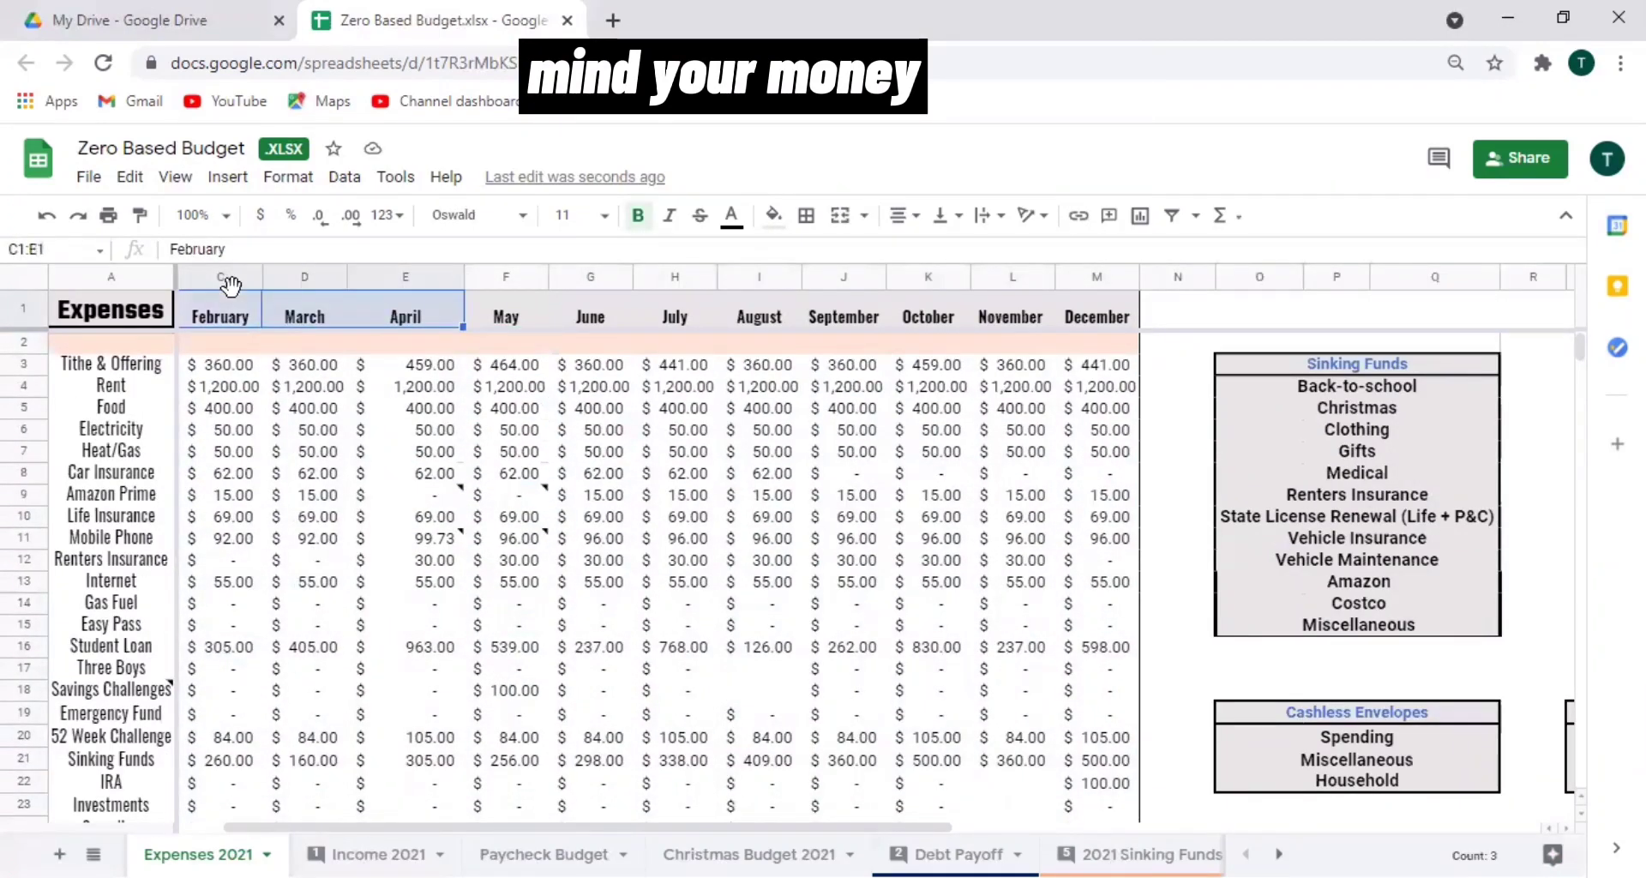
{"action": "right_click", "coordinate": [391, 281]}
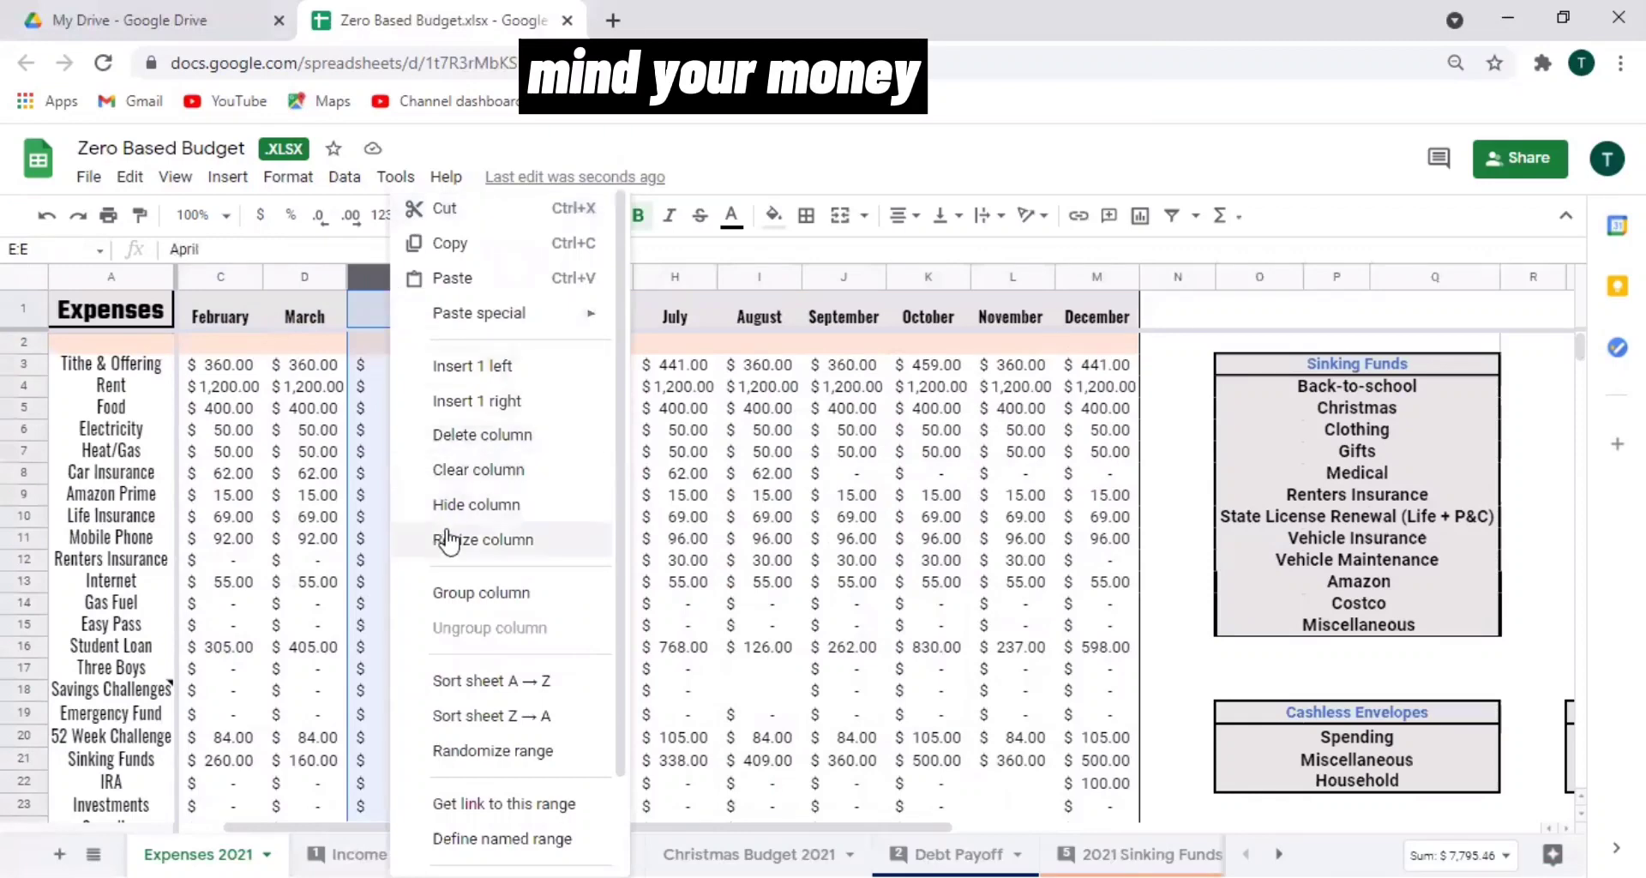
{"action": "key", "text": "Escape"}
{"action": "left_click_drag", "start_coordinate": [220, 276], "coordinate": [347, 272]}
{"action": "right_click", "coordinate": [390, 276]}
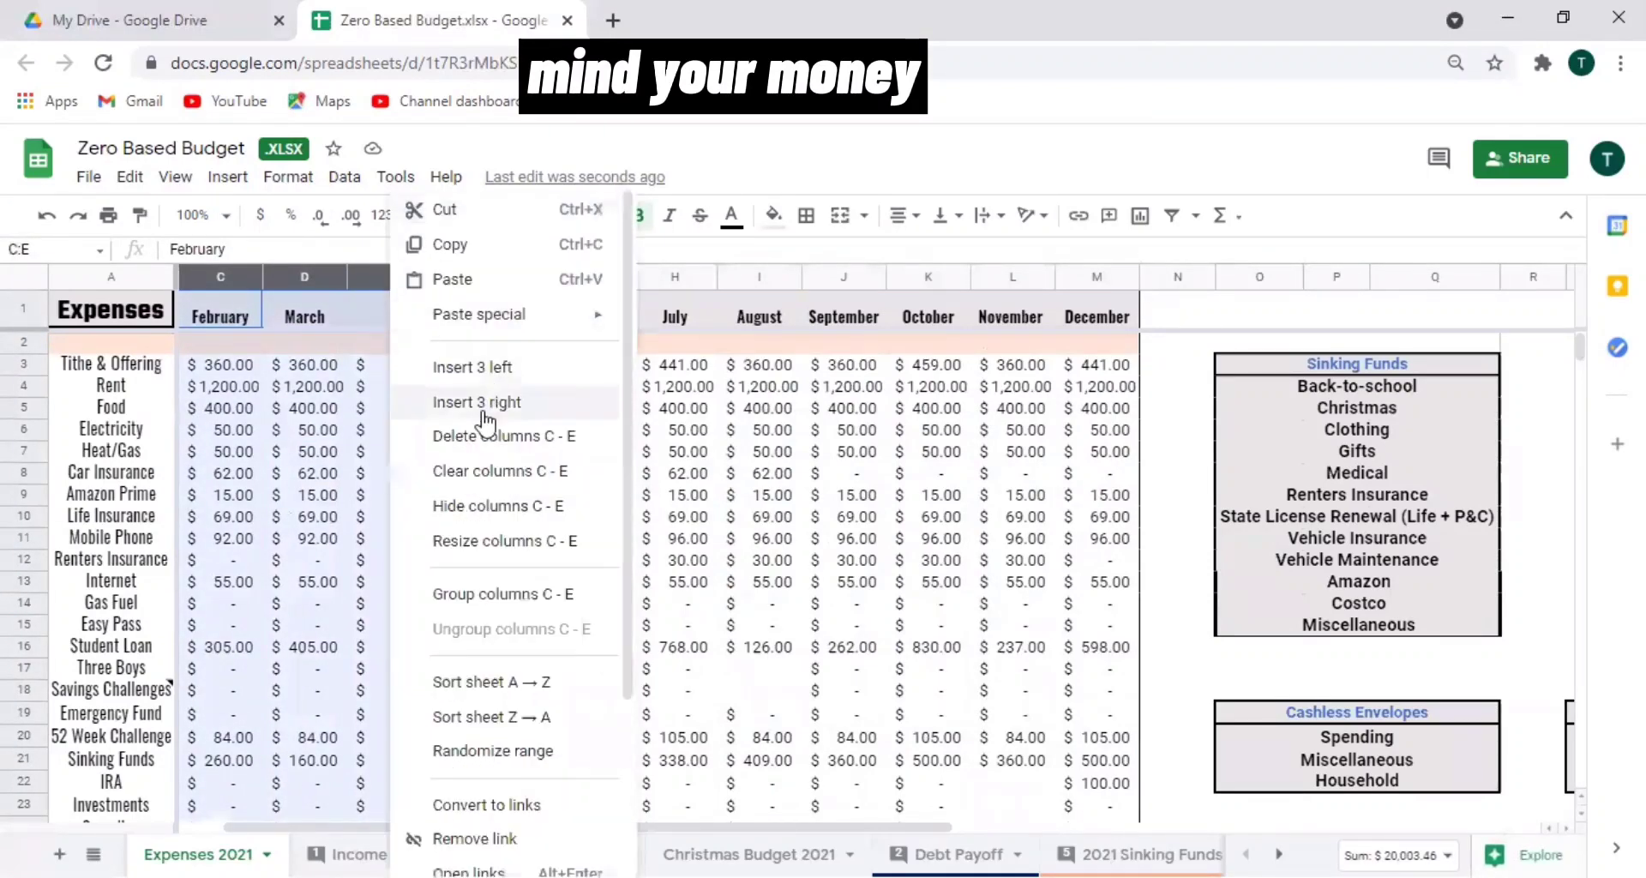
{"action": "left_click", "coordinate": [496, 514]}
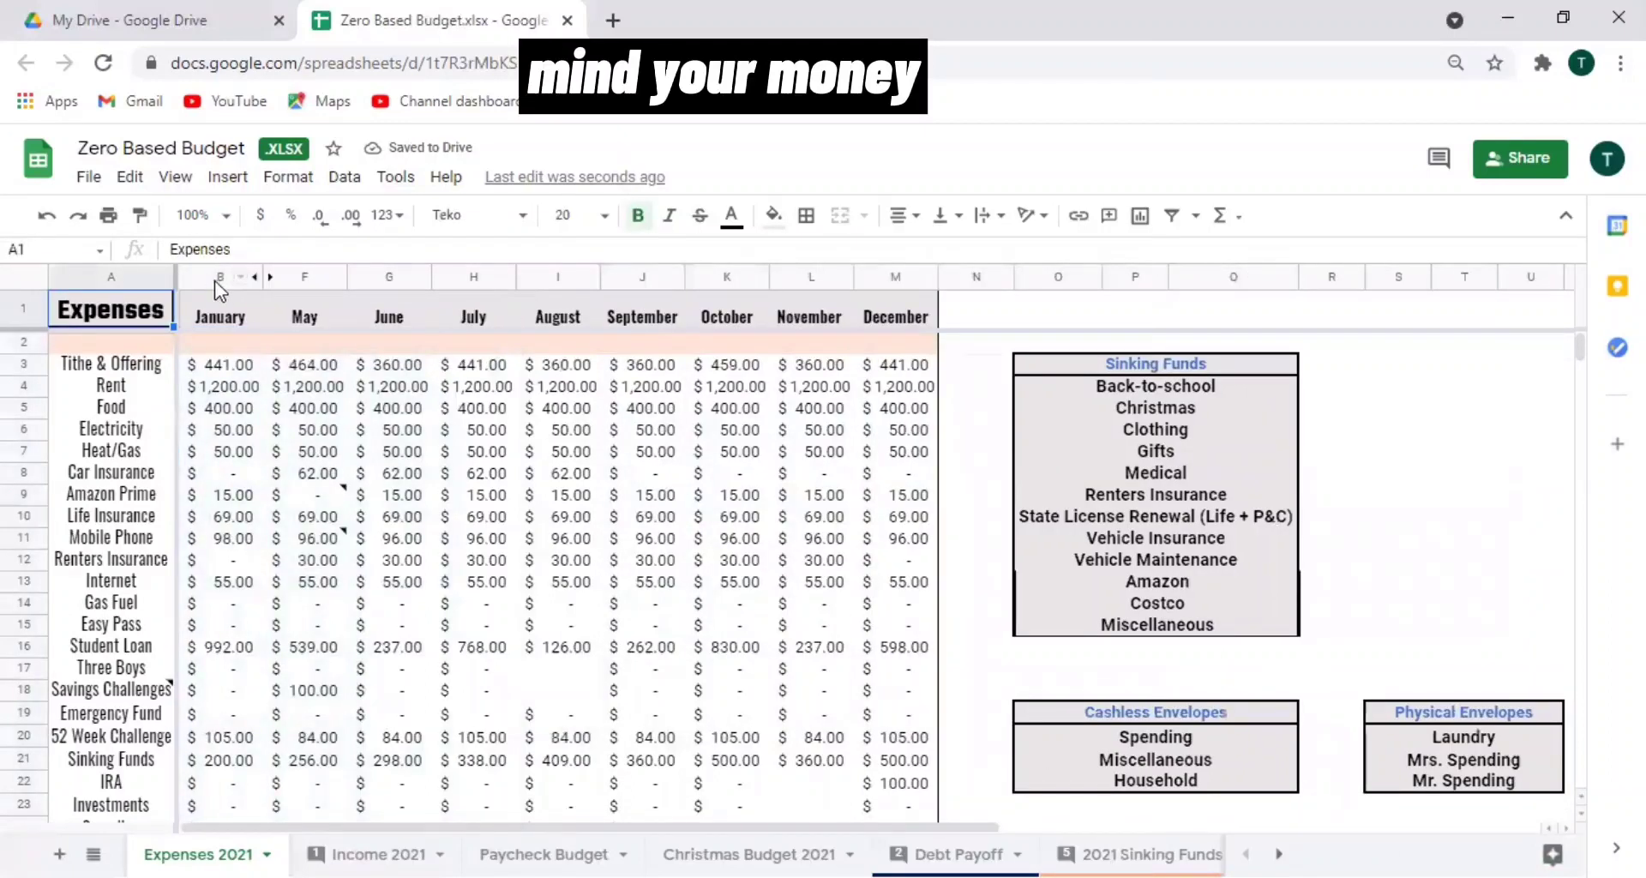
{"action": "left_click", "coordinate": [211, 276]}
{"action": "right_click", "coordinate": [210, 274]}
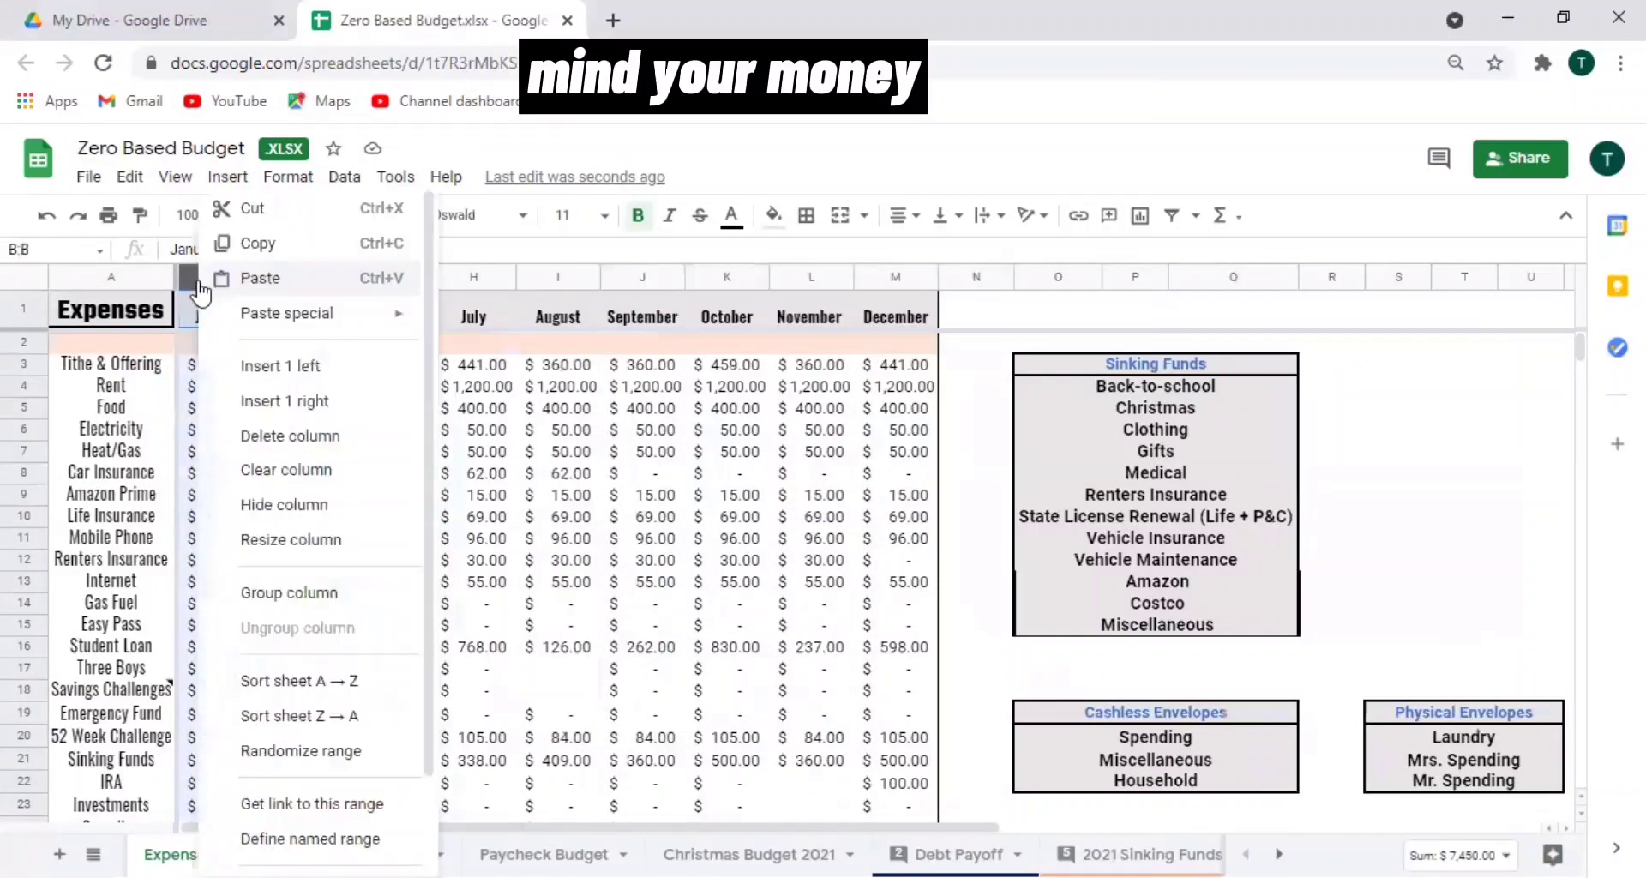
{"action": "left_click", "coordinate": [342, 502]}
{"action": "left_click", "coordinate": [341, 497]}
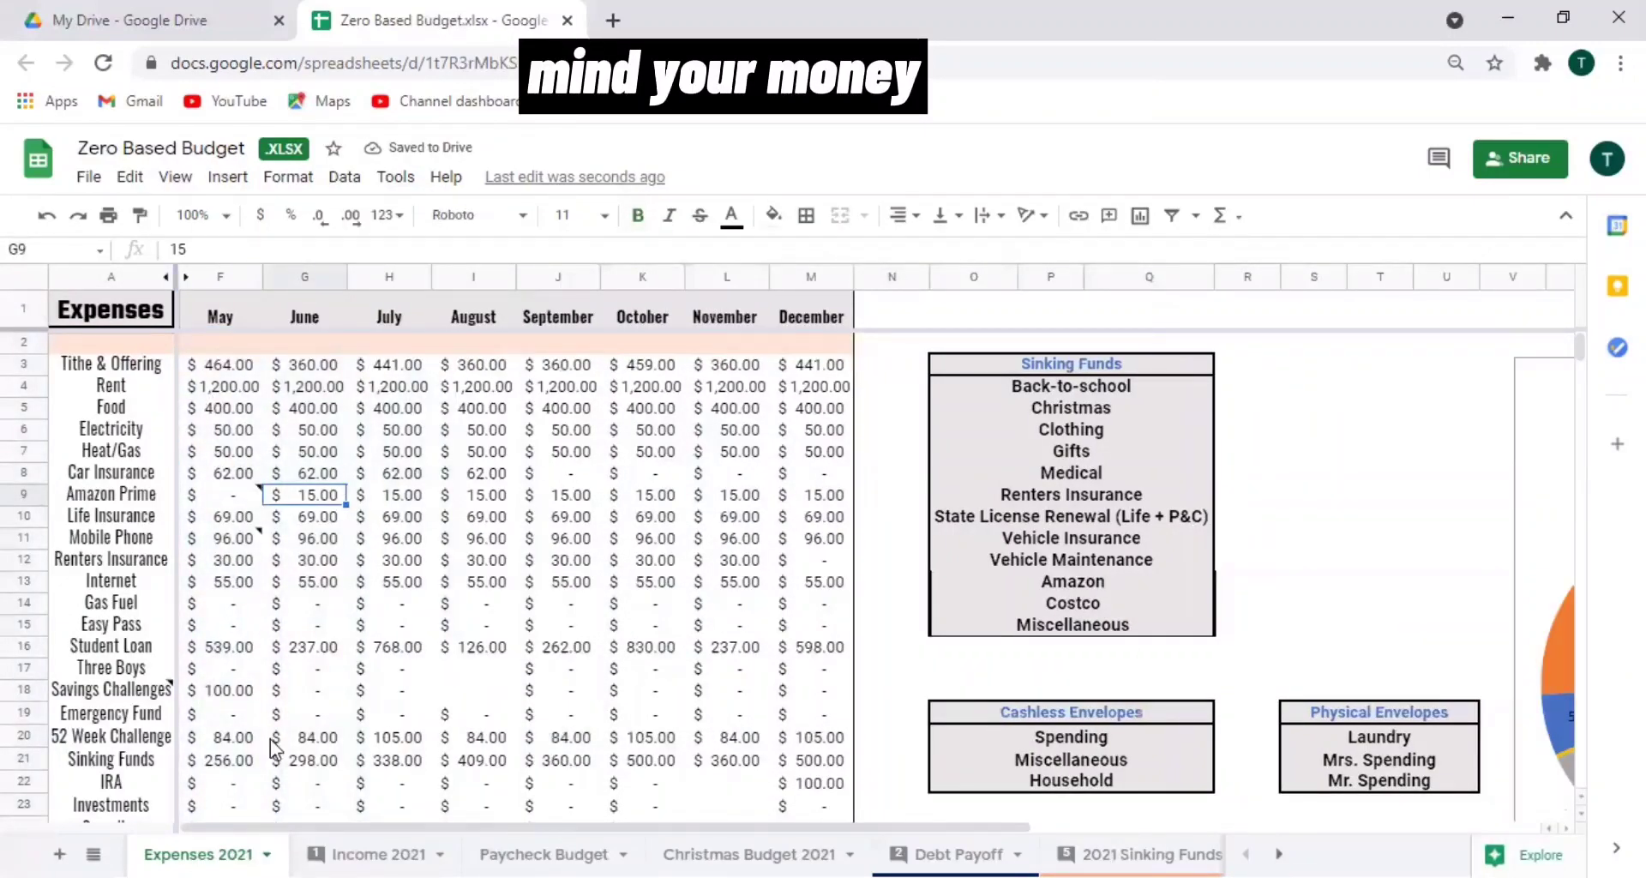
On the Income 2021 sheet, format the INCOME heading in A1 as Oswald, size 15.
{"action": "left_click", "coordinate": [377, 854]}
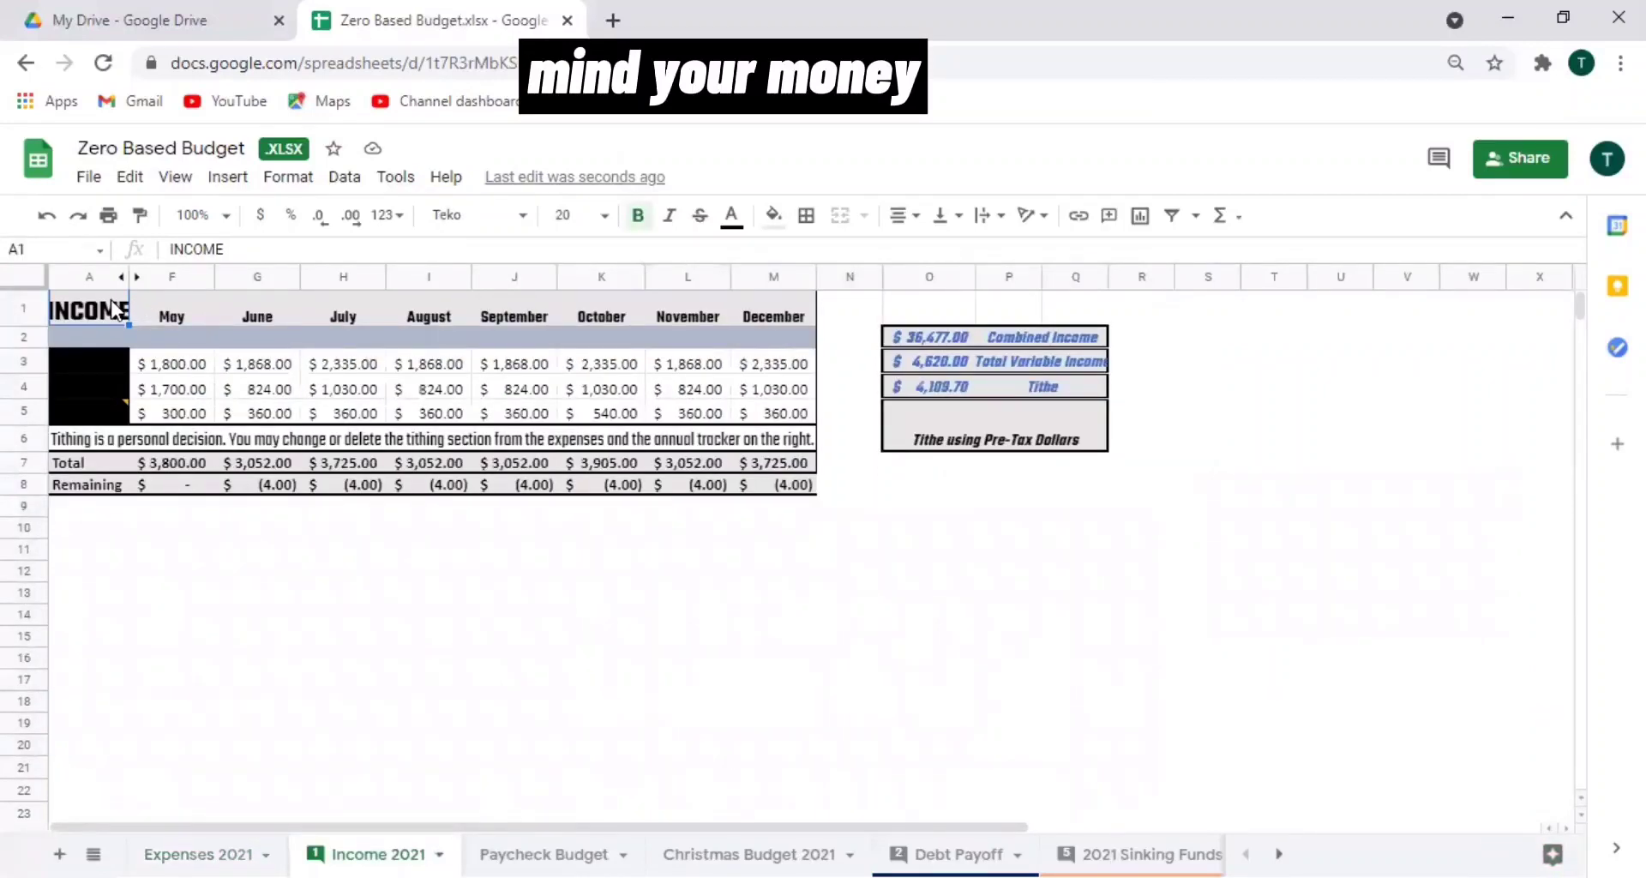
{"action": "left_click", "coordinate": [518, 215]}
{"action": "left_click", "coordinate": [496, 473]}
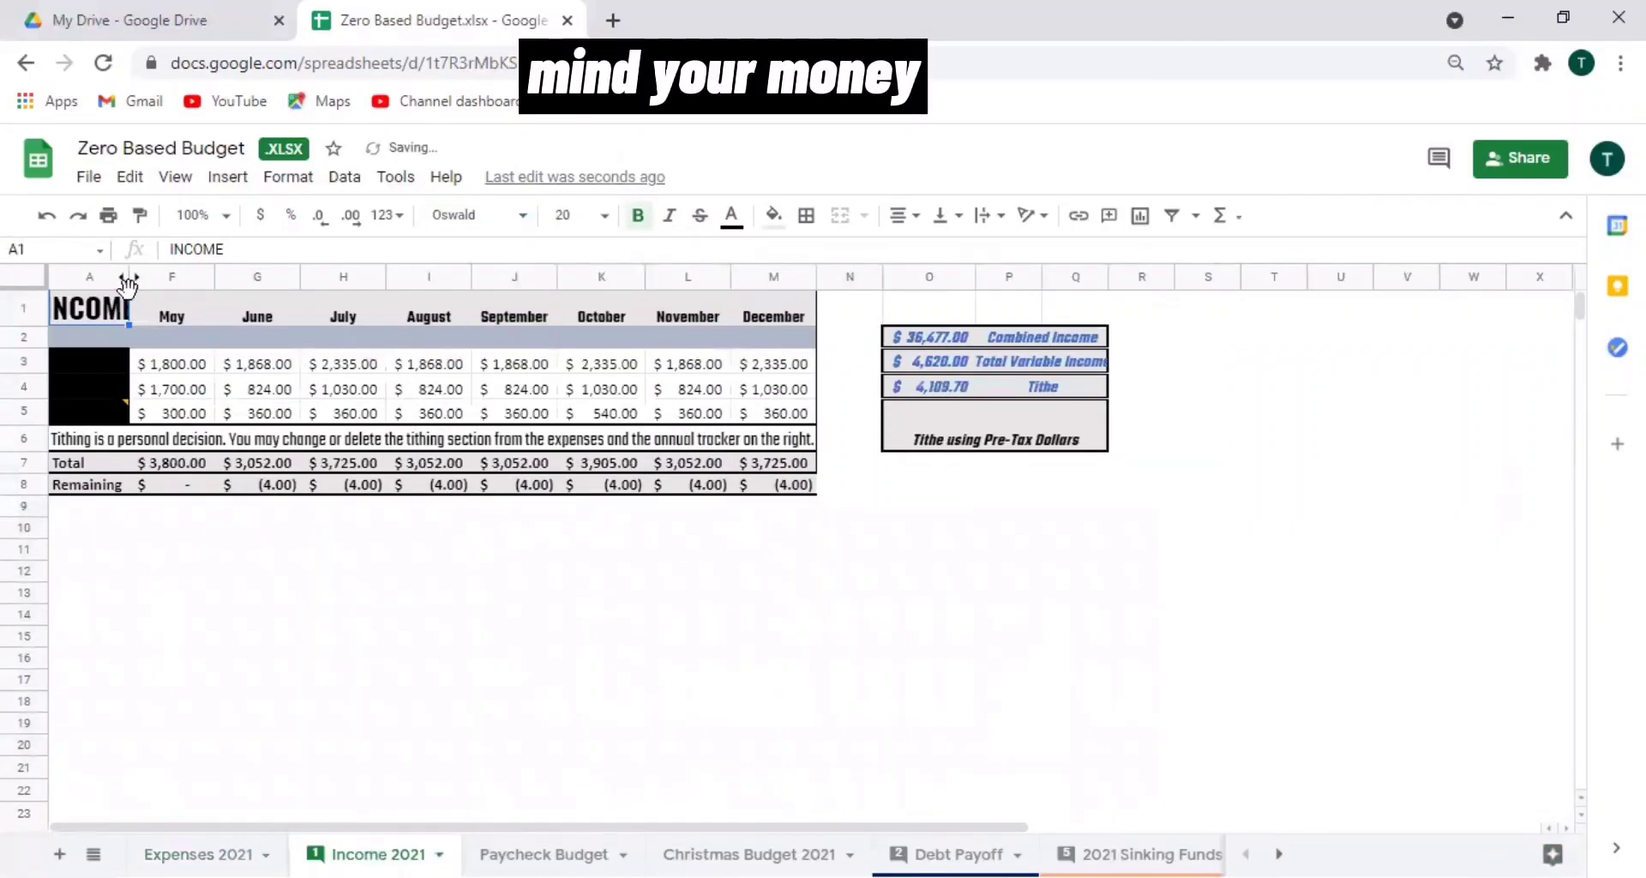
{"action": "left_click", "coordinate": [129, 276]}
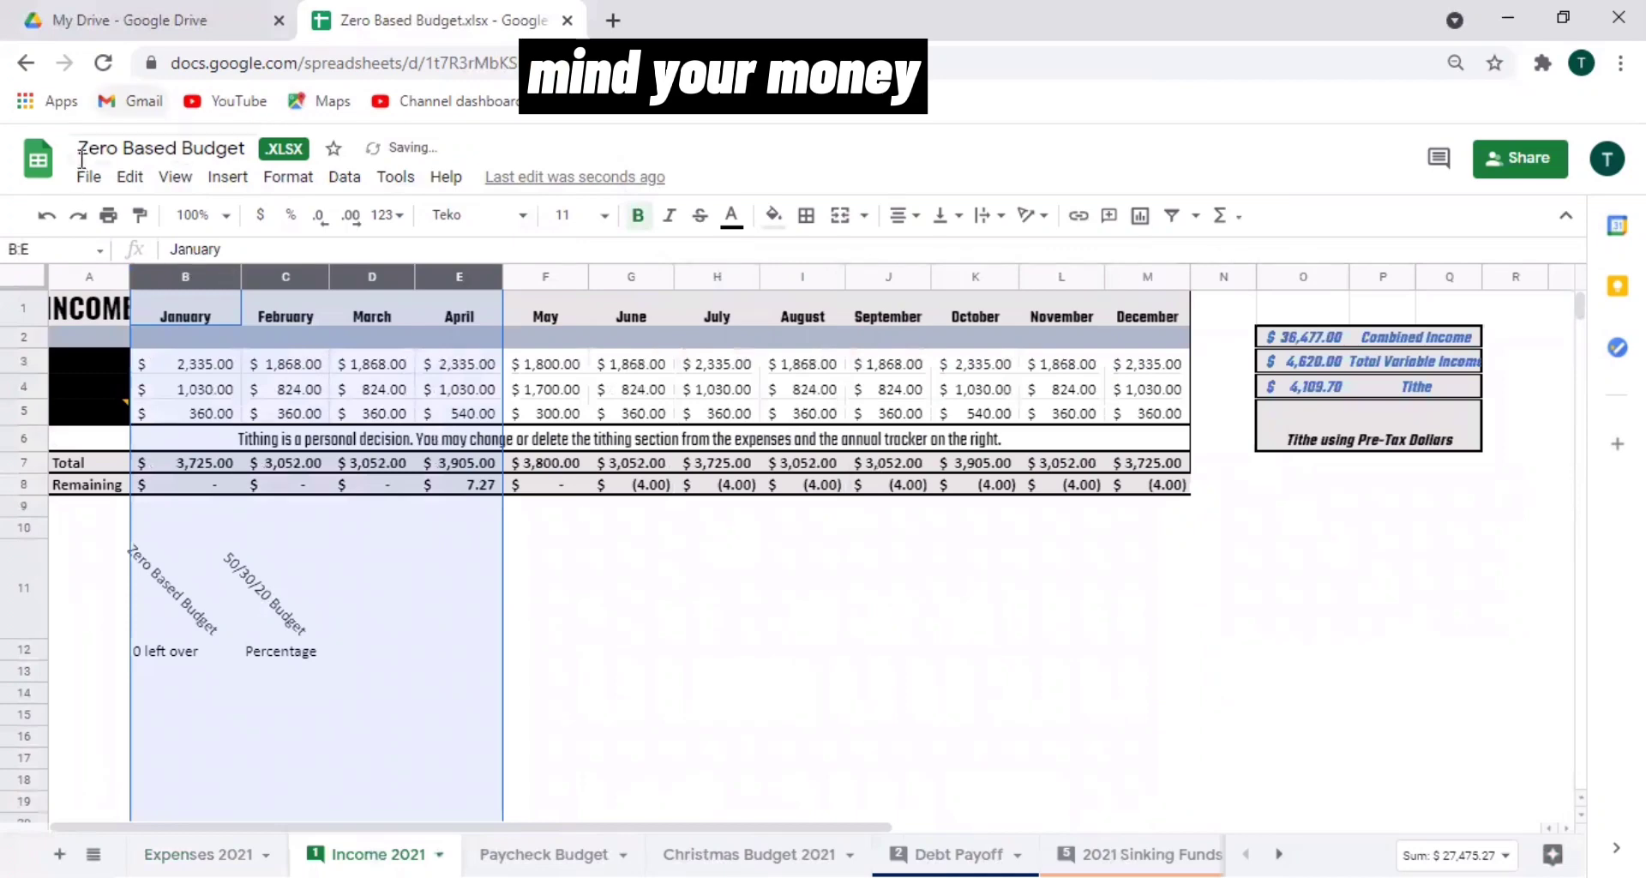
{"action": "left_click", "coordinate": [46, 215]}
{"action": "left_click", "coordinate": [110, 311]}
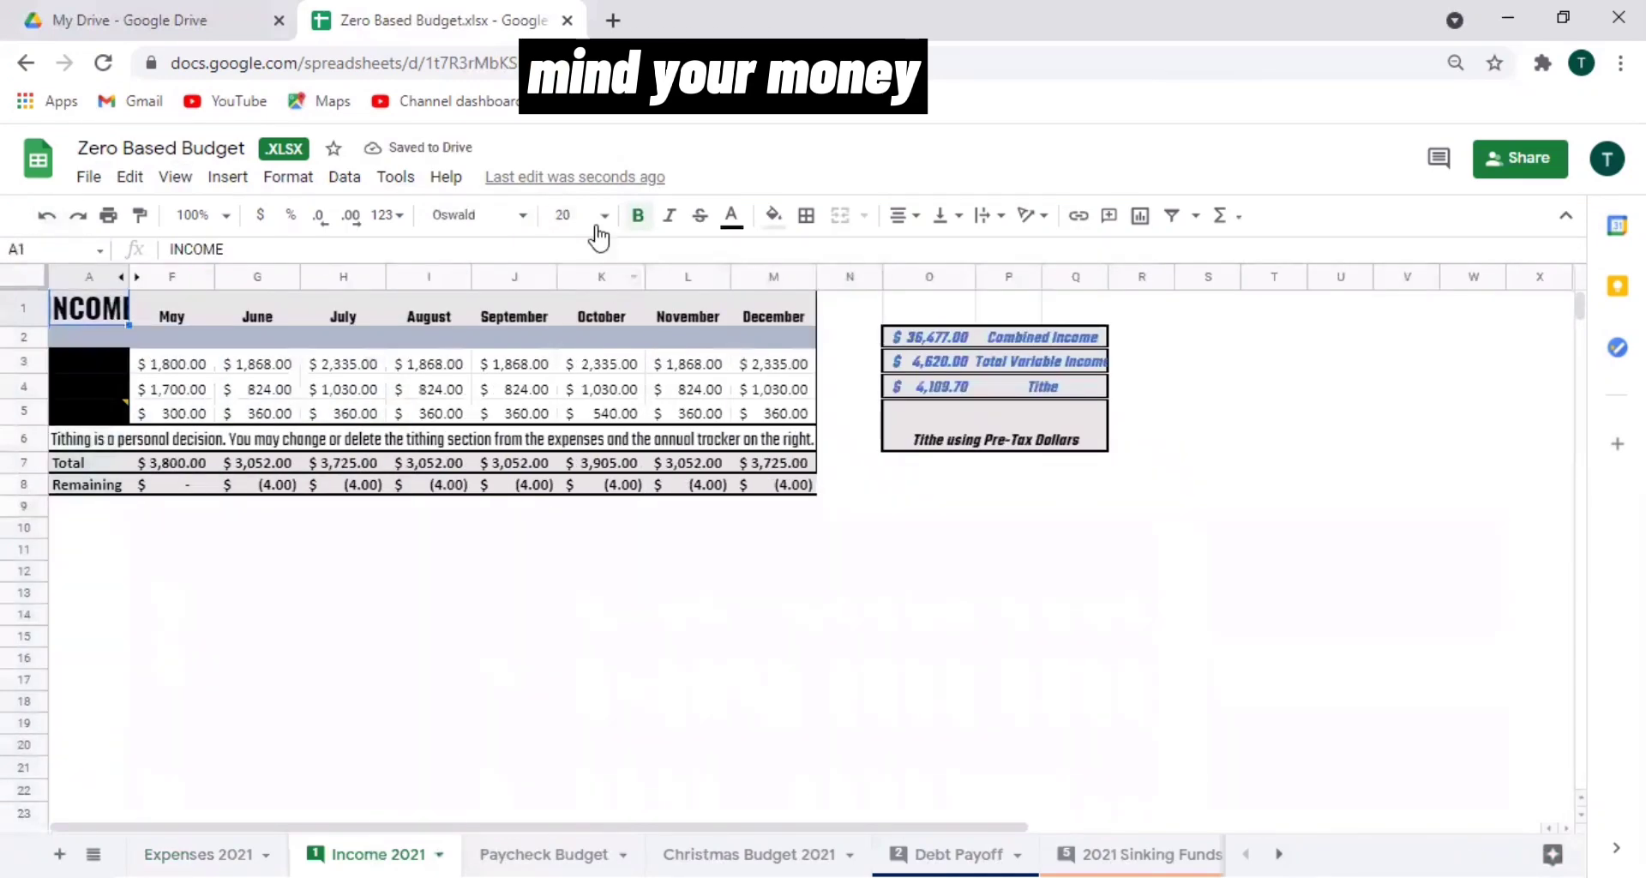
{"action": "left_click", "coordinate": [566, 215]}
{"action": "type", "text": "15"}
{"action": "key", "text": "Return"}
{"action": "left_click", "coordinate": [172, 353]}
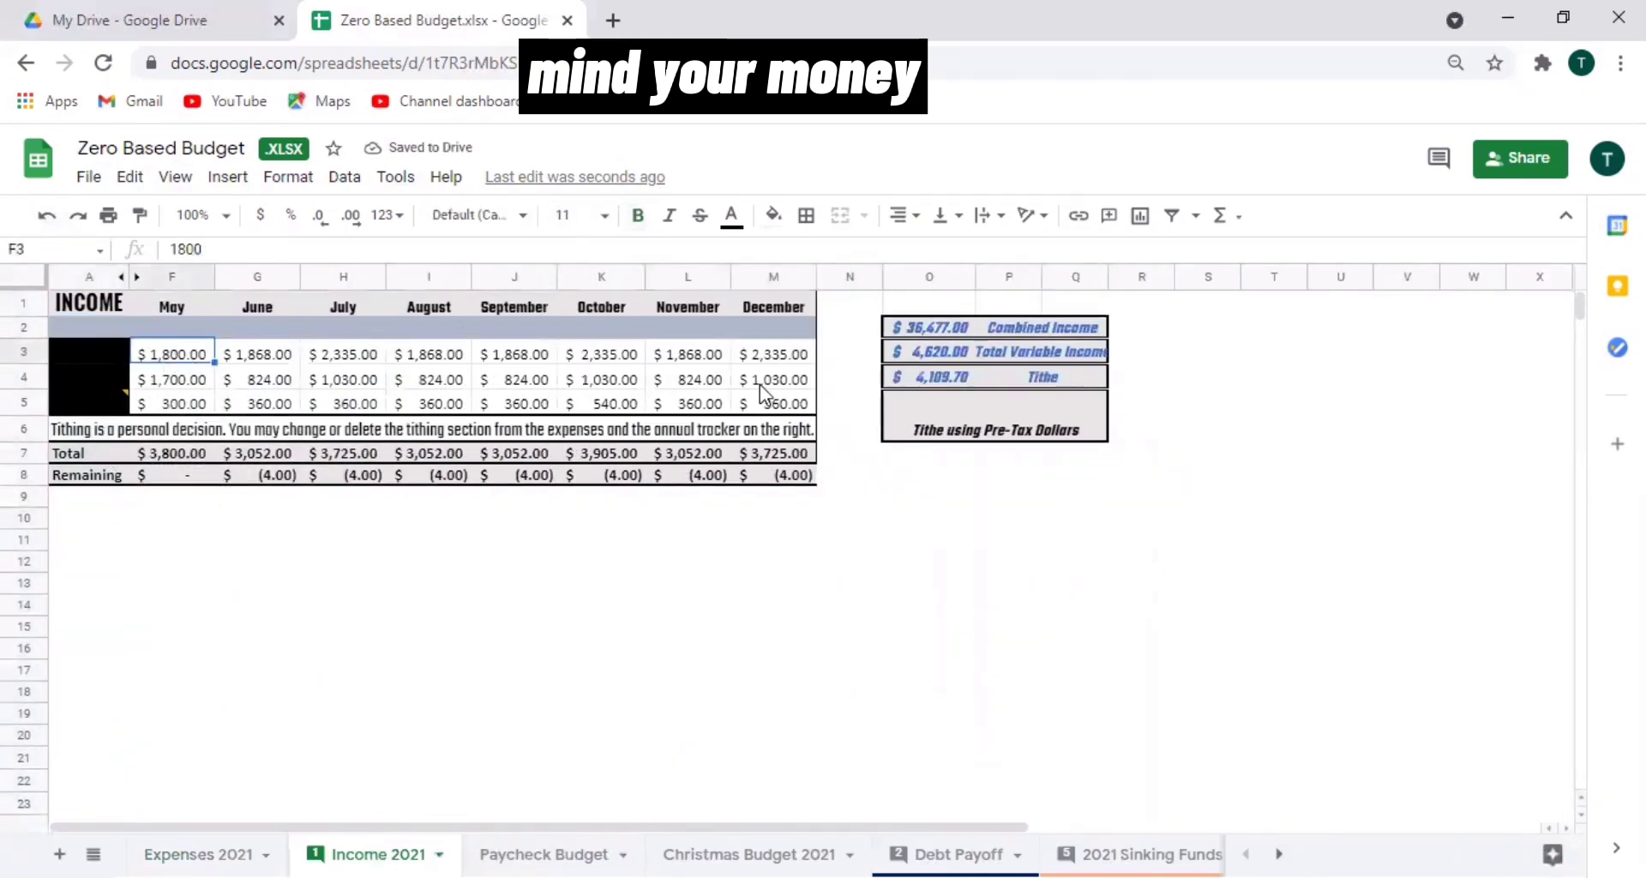
Try 1800 as the June and July amounts in the first income row, and undo both entries.
{"action": "left_click", "coordinate": [276, 475]}
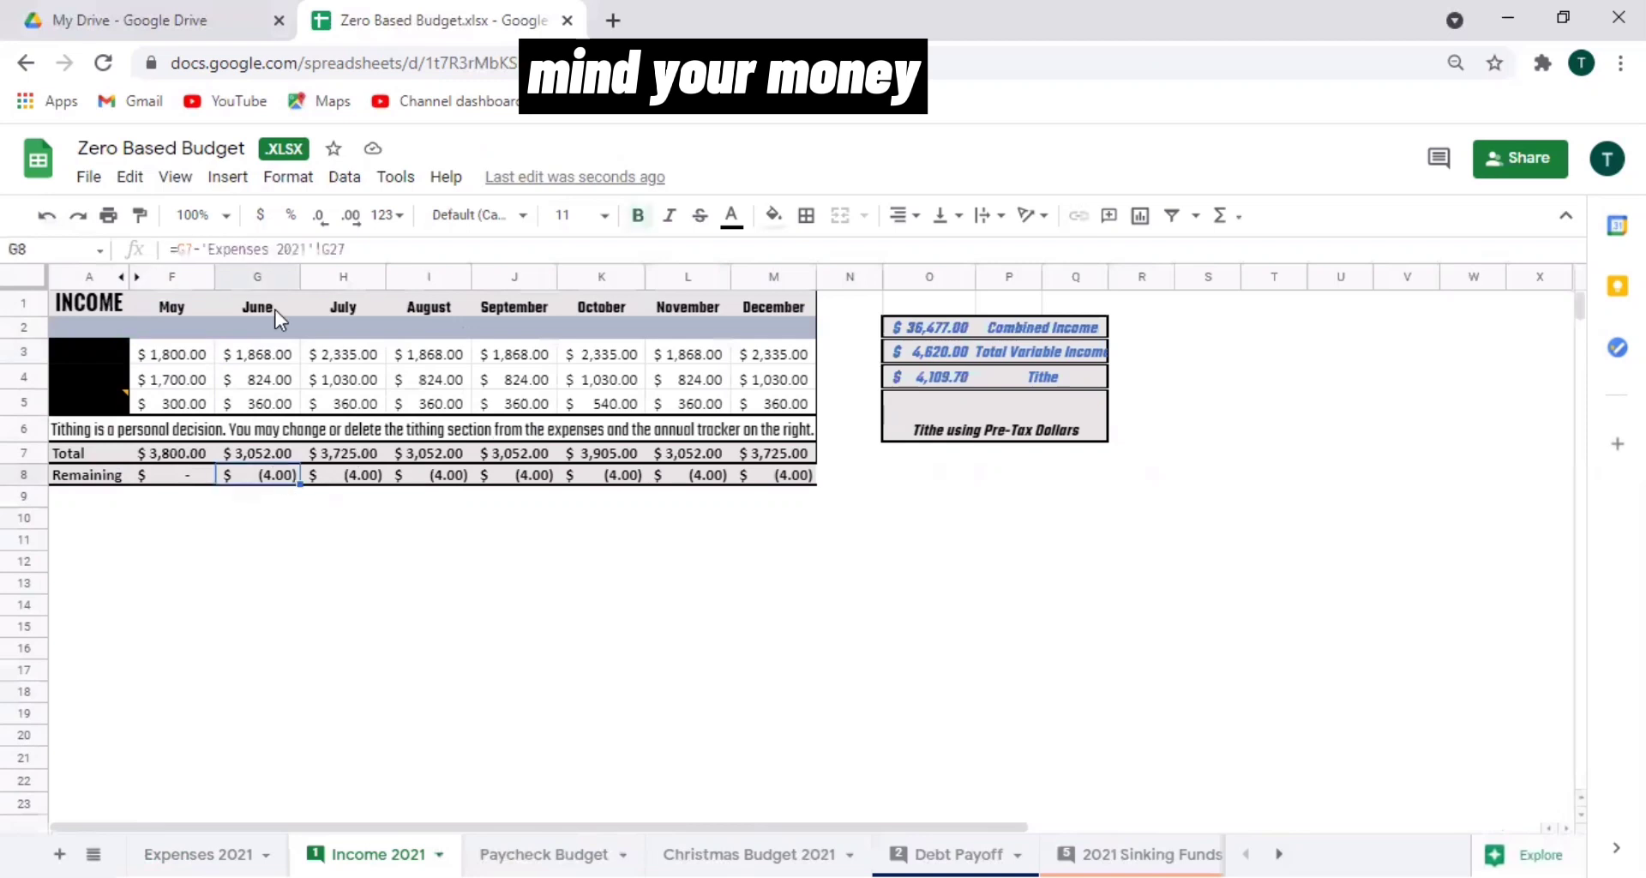
{"action": "left_click", "coordinate": [264, 355]}
{"action": "type", "text": "1800"}
{"action": "key", "text": "Tab"}
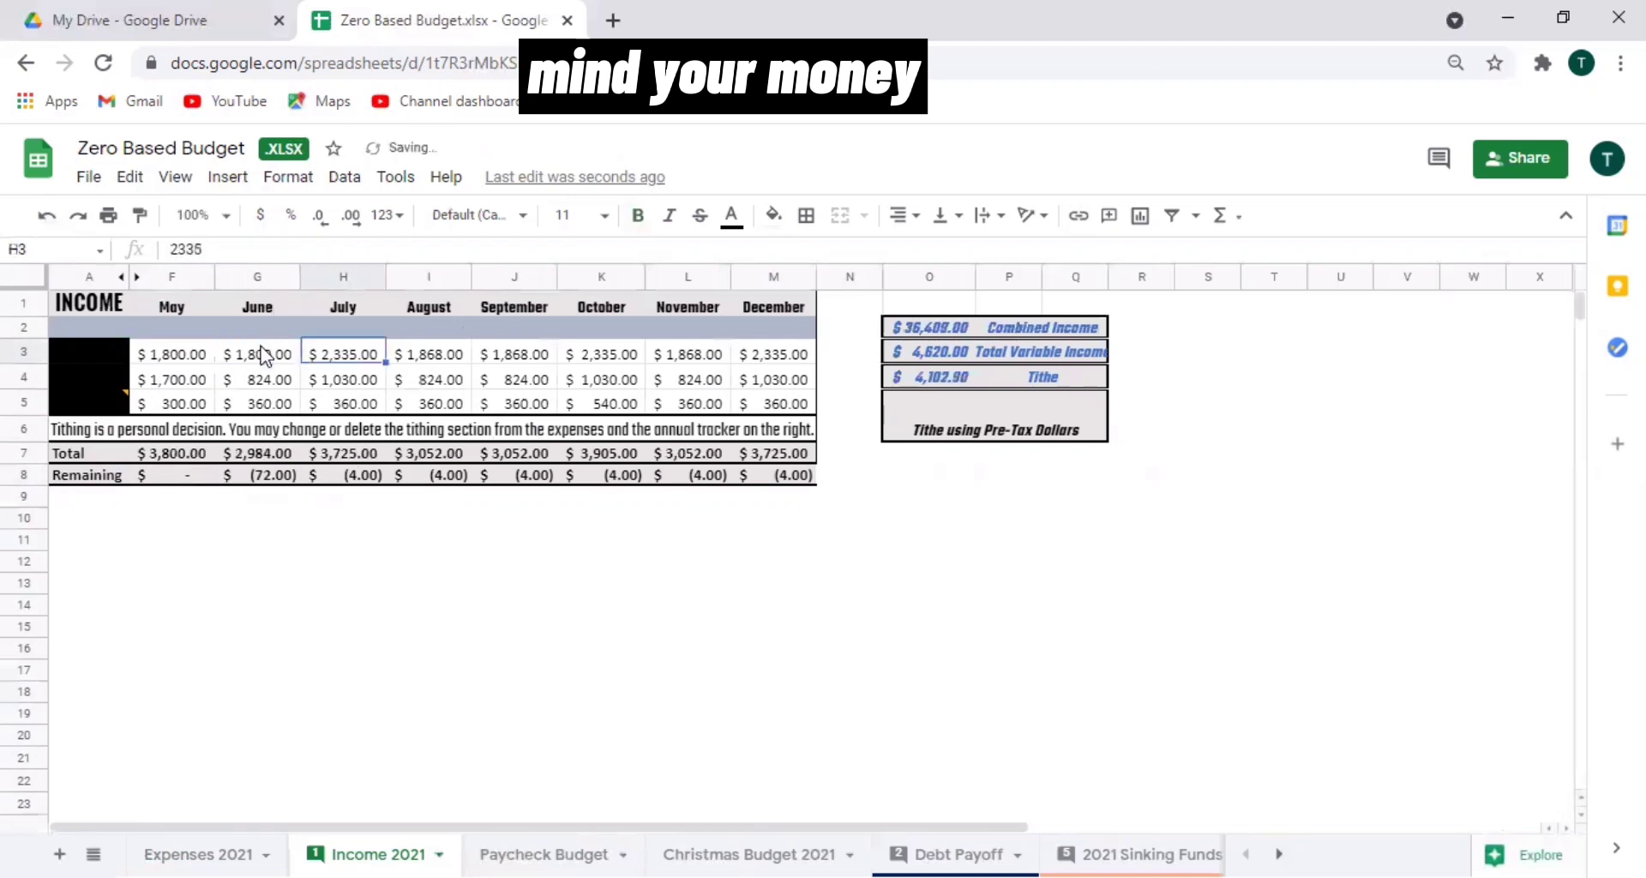
{"action": "type", "text": "1800"}
{"action": "left_click", "coordinate": [341, 559]}
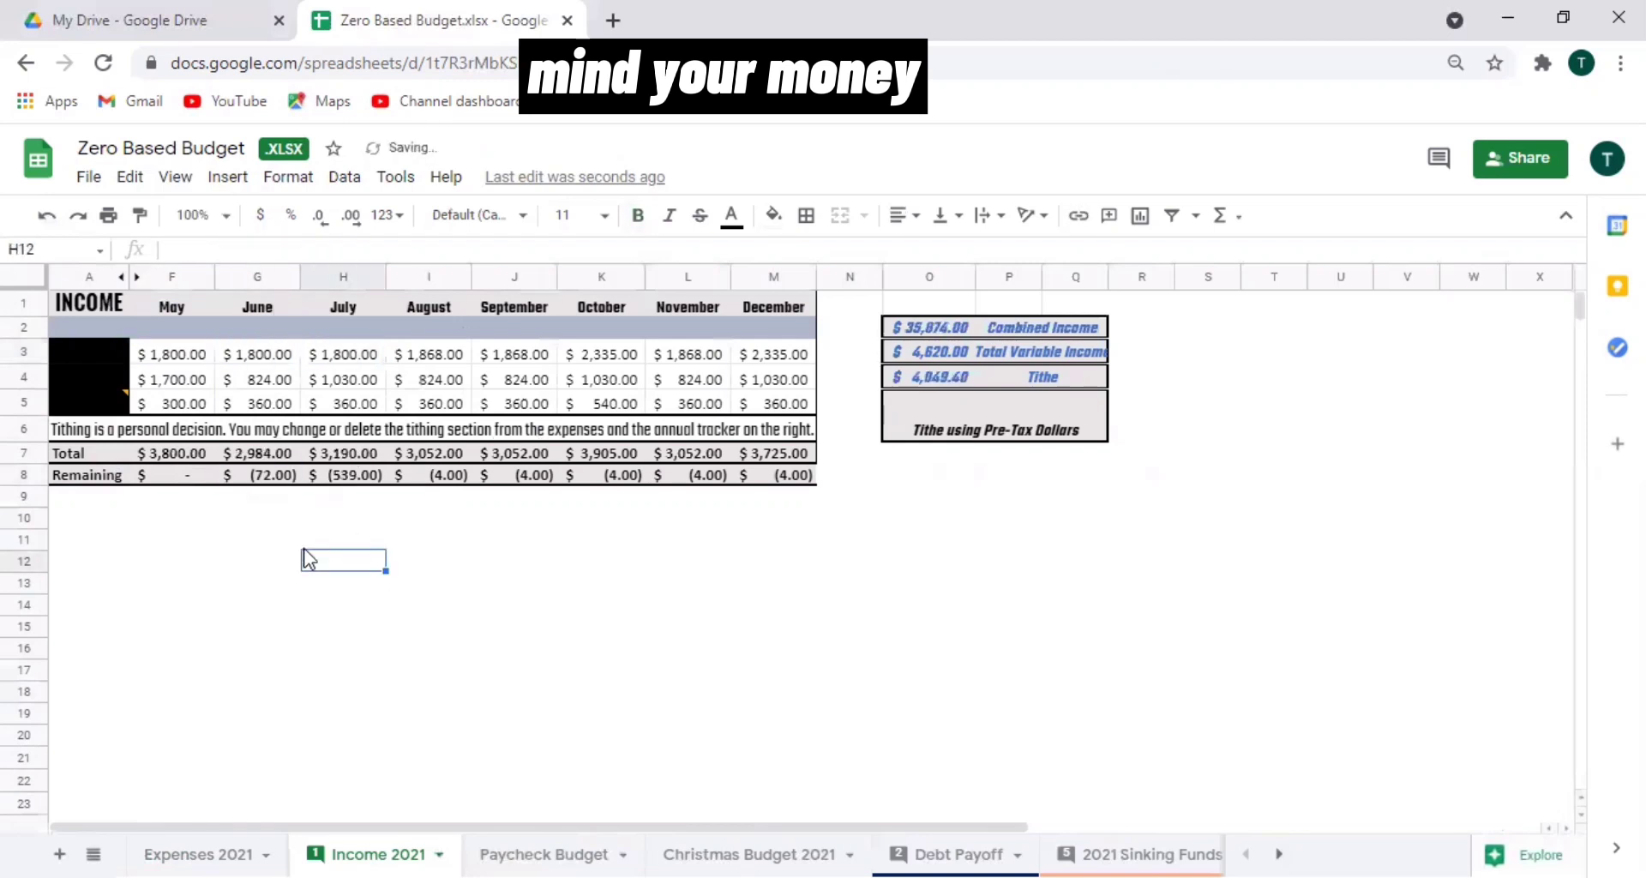
{"action": "left_click", "coordinate": [47, 215]}
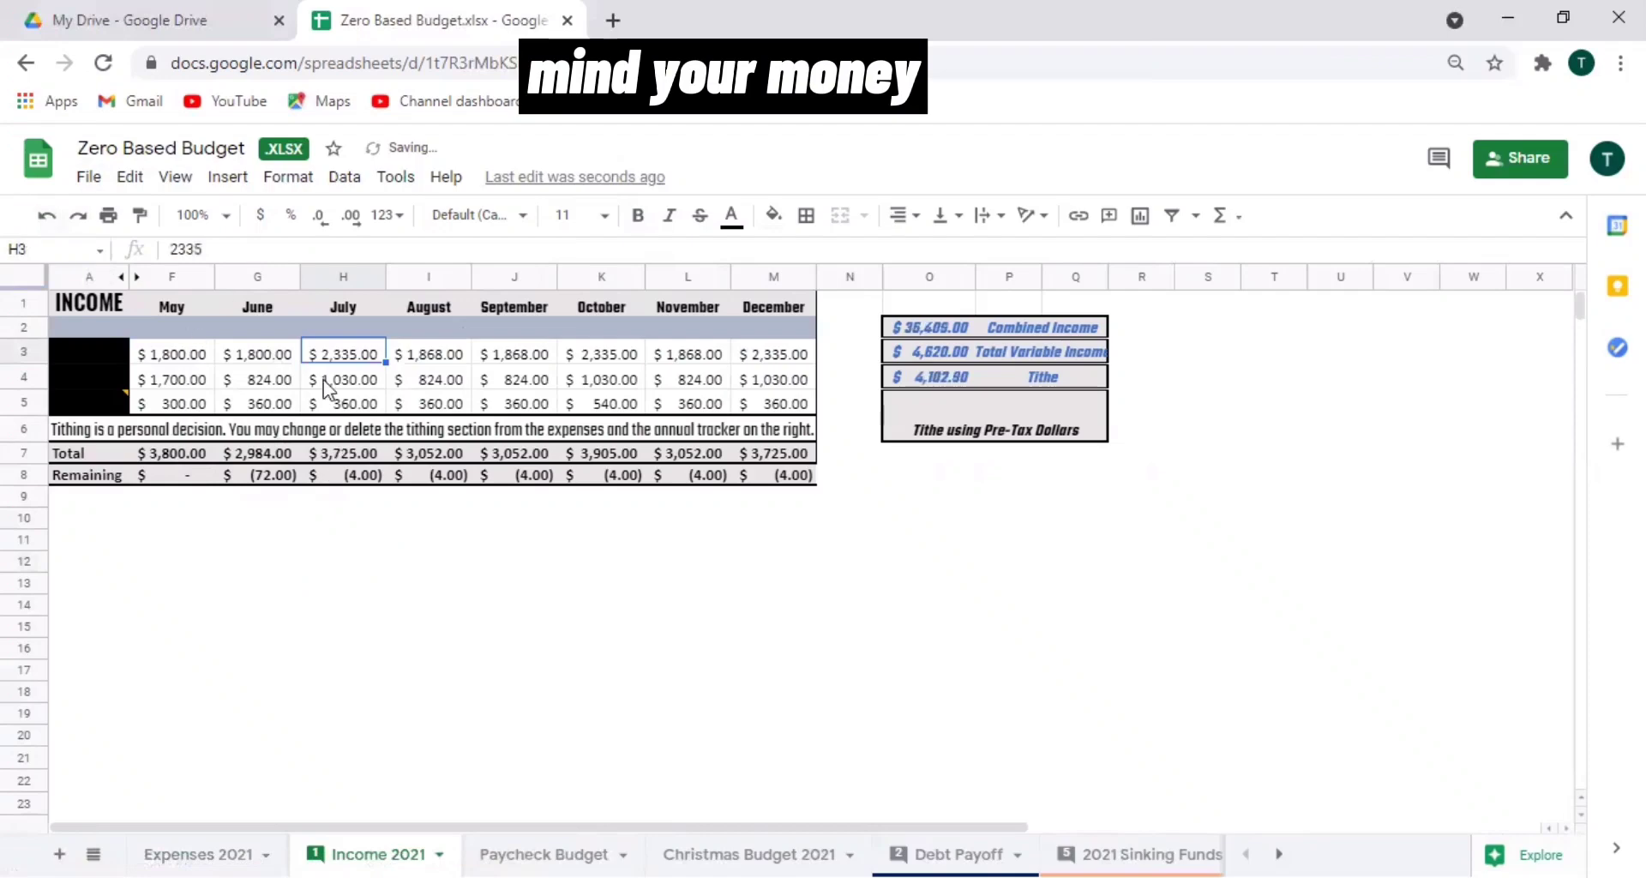
{"action": "left_click", "coordinate": [50, 212]}
{"action": "left_click", "coordinate": [279, 402]}
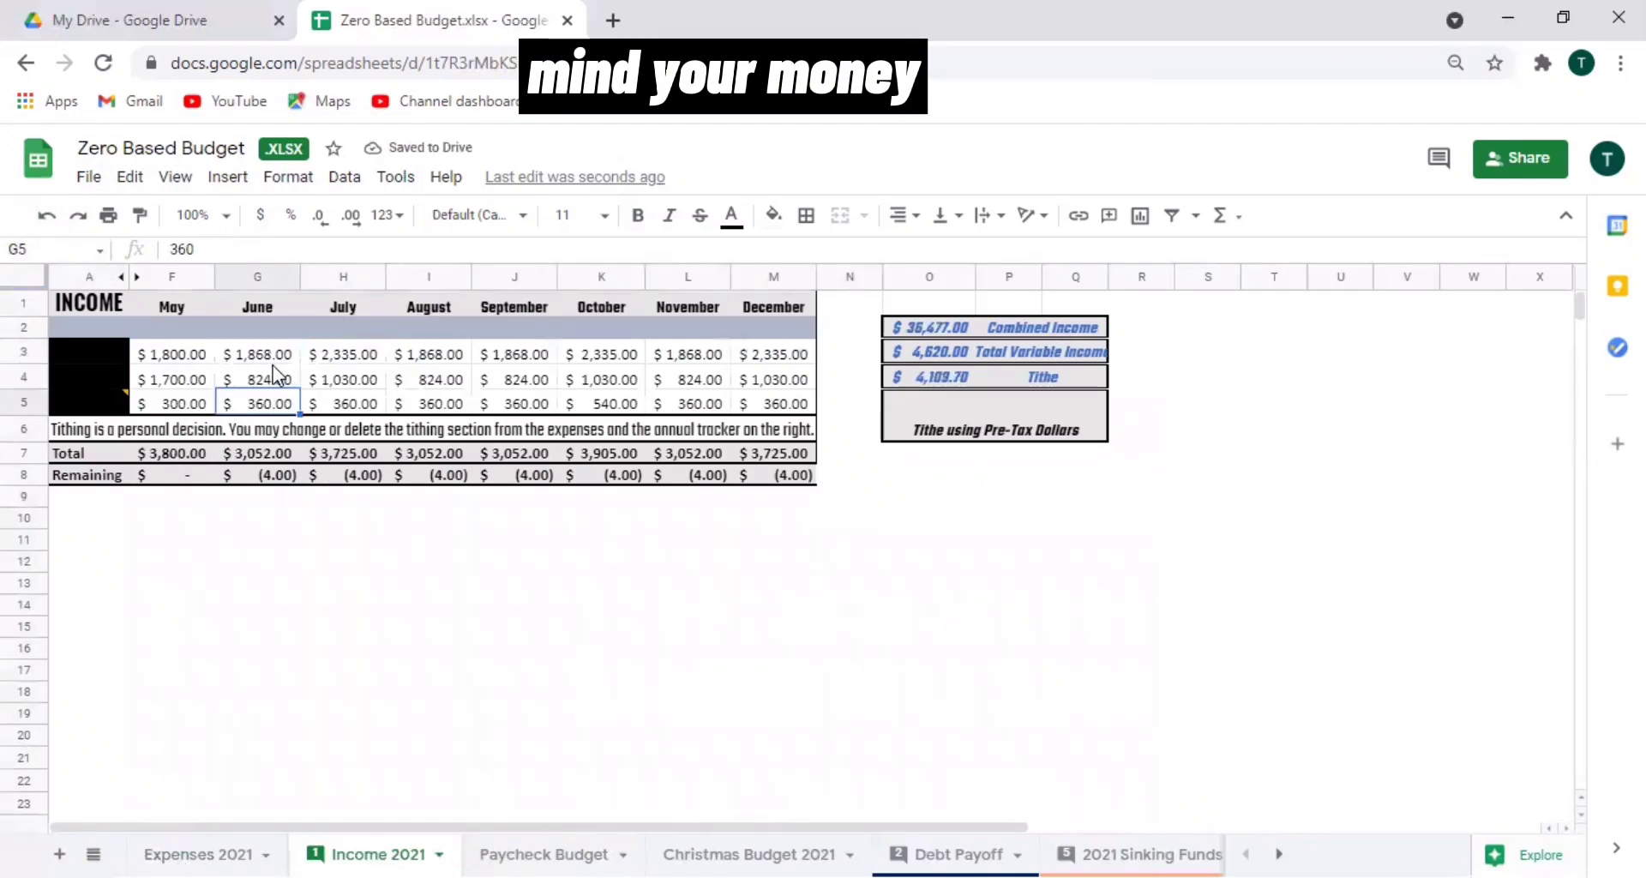
{"action": "left_click", "coordinate": [269, 360]}
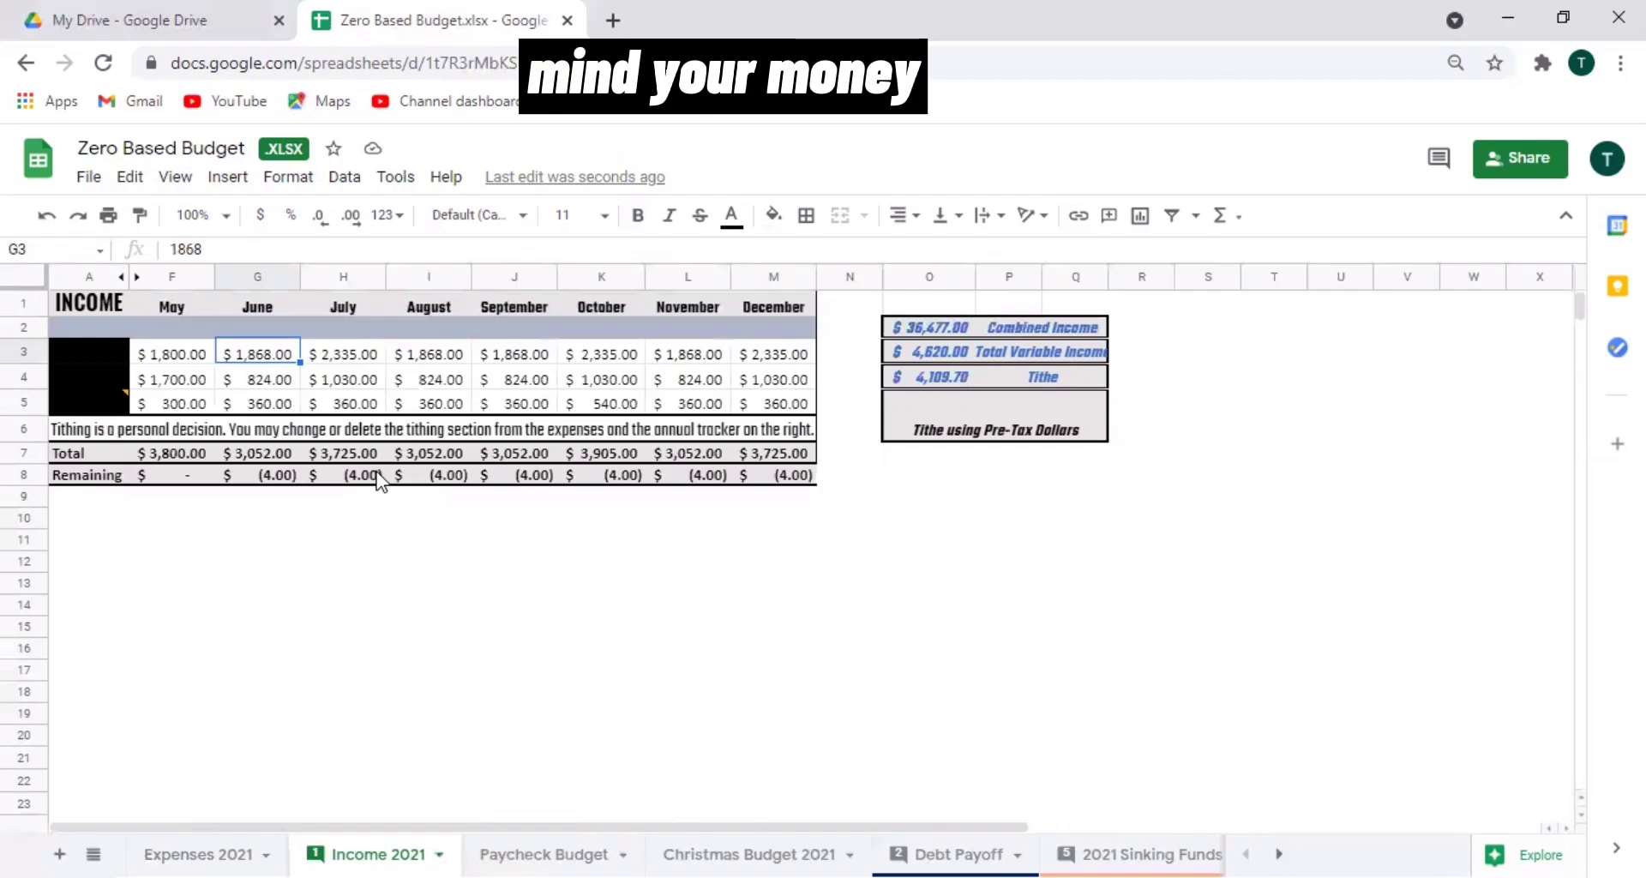
{"action": "left_click", "coordinate": [168, 352]}
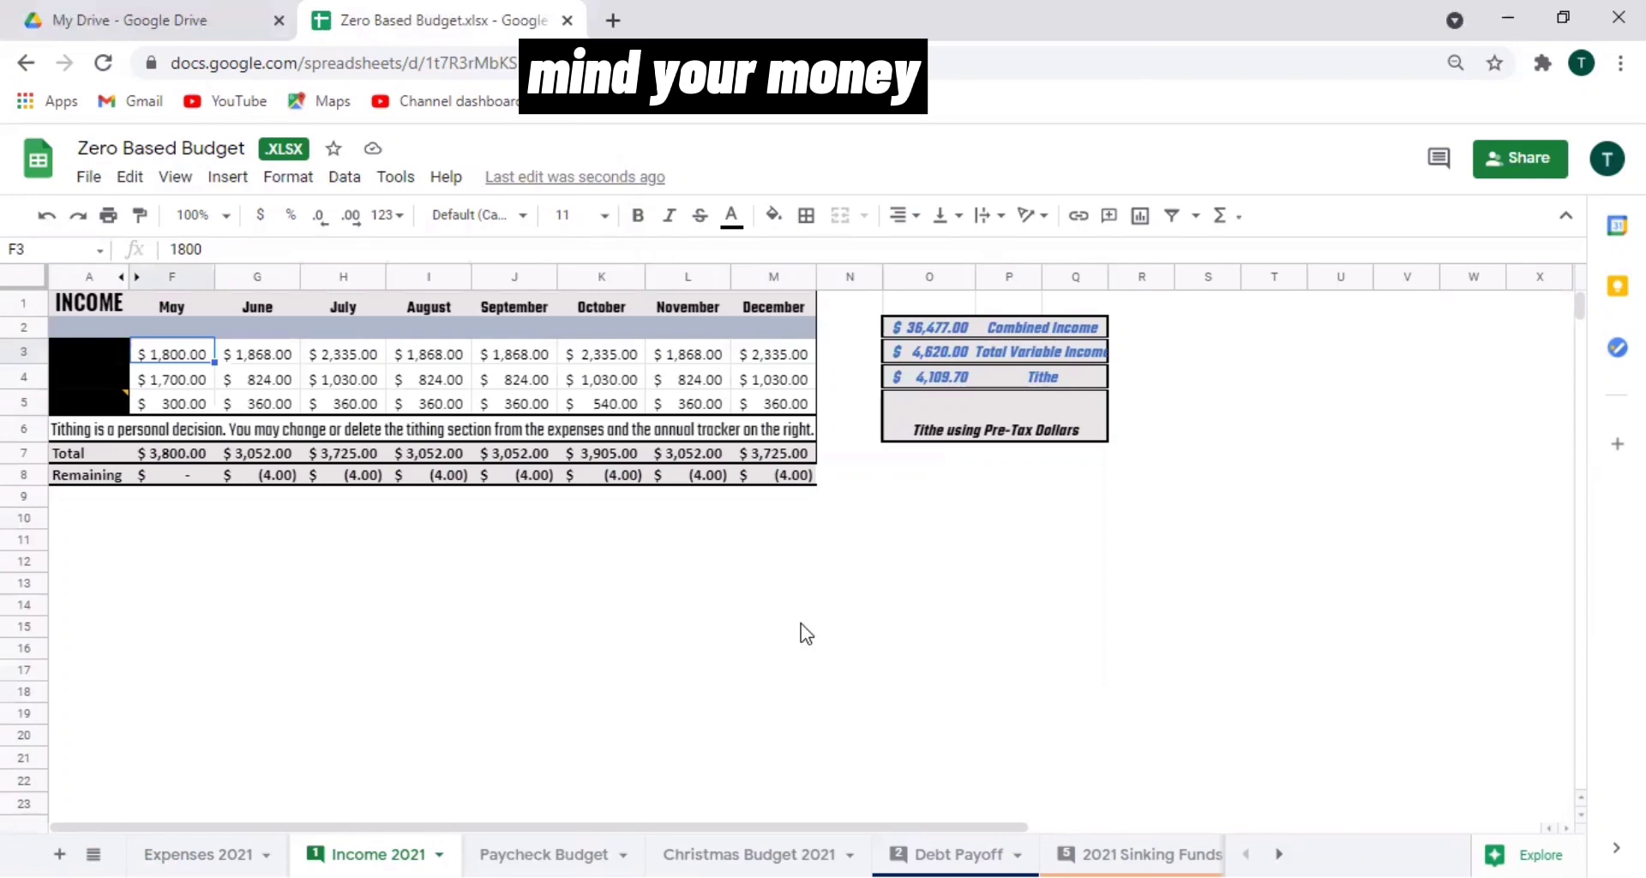
Set the second income row (row 4) to 2250 for July, October and December.
{"action": "left_click", "coordinate": [330, 377]}
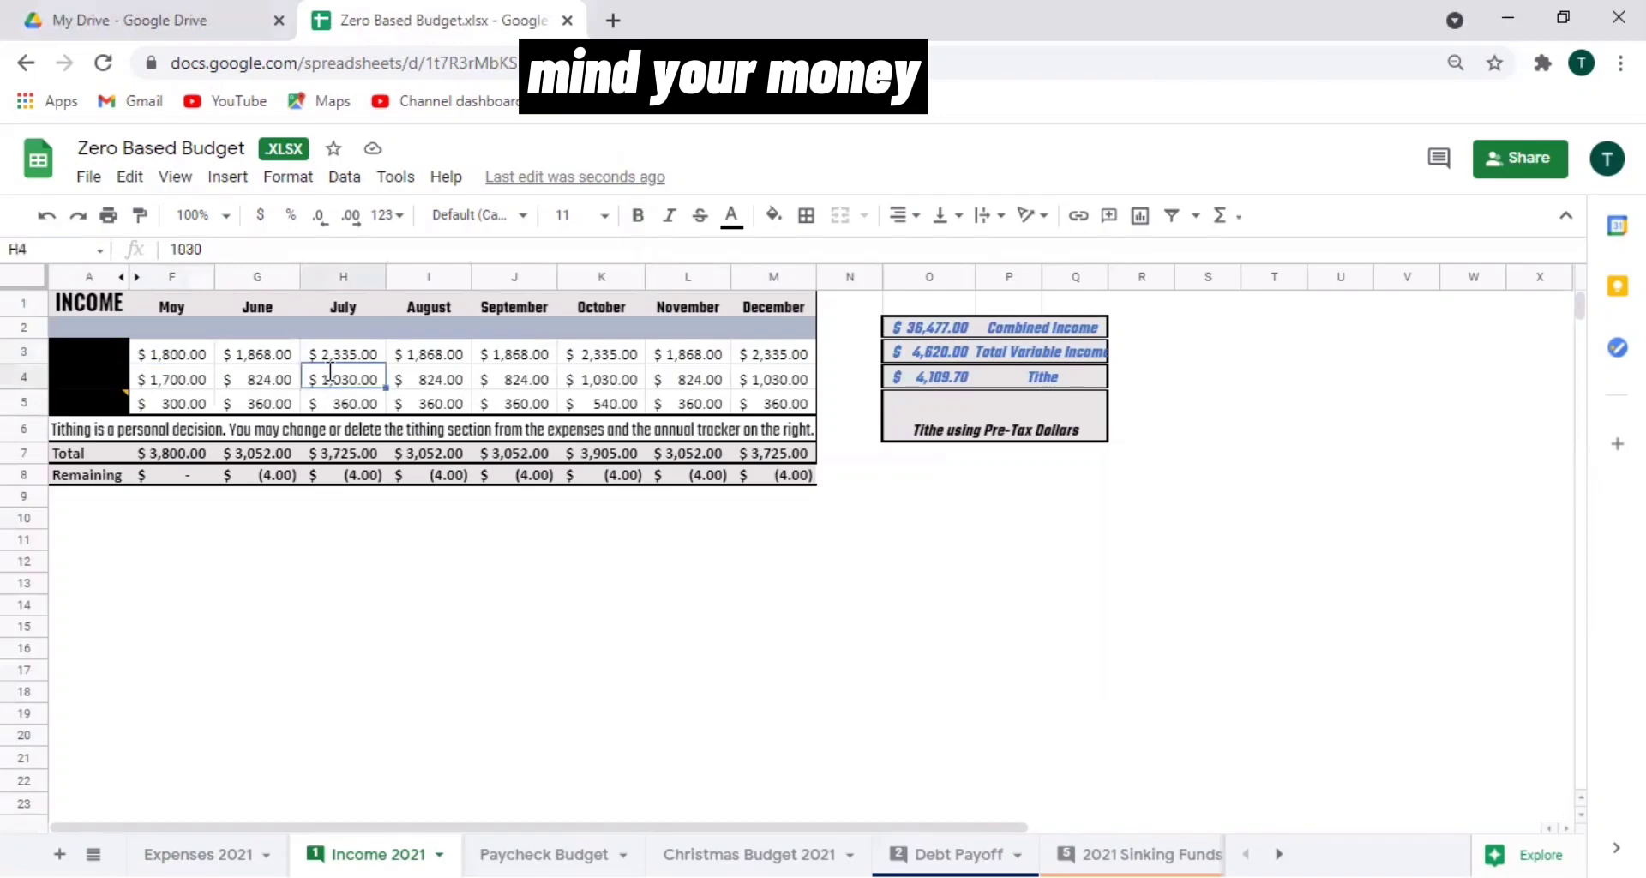
{"action": "type", "text": "2250"}
{"action": "key", "text": "Right"}
{"action": "key", "text": "Right"}
{"action": "key", "text": "Right"}
{"action": "type", "text": "2250"}
{"action": "key", "text": "Right"}
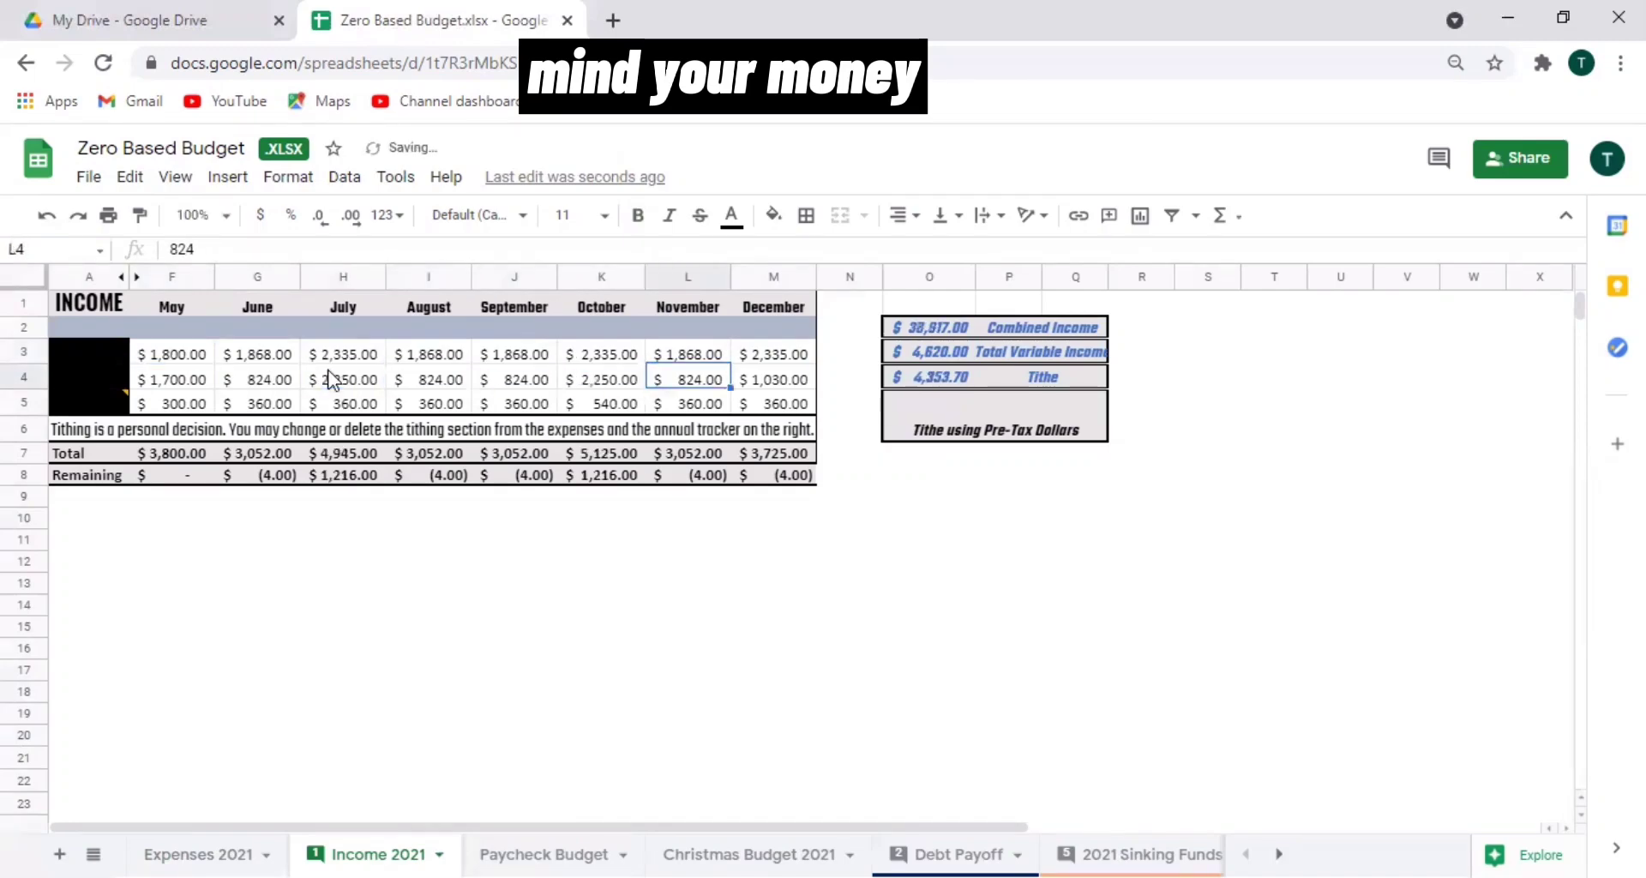
{"action": "key", "text": "Right"}
{"action": "type", "text": "2250"}
Set the third income row (row 5) to 300 for each month from June to September.
{"action": "key", "text": "Left"}
{"action": "key", "text": "Left"}
{"action": "key", "text": "Left"}
{"action": "key", "text": "Left"}
{"action": "key", "text": "Left"}
{"action": "key", "text": "Left"}
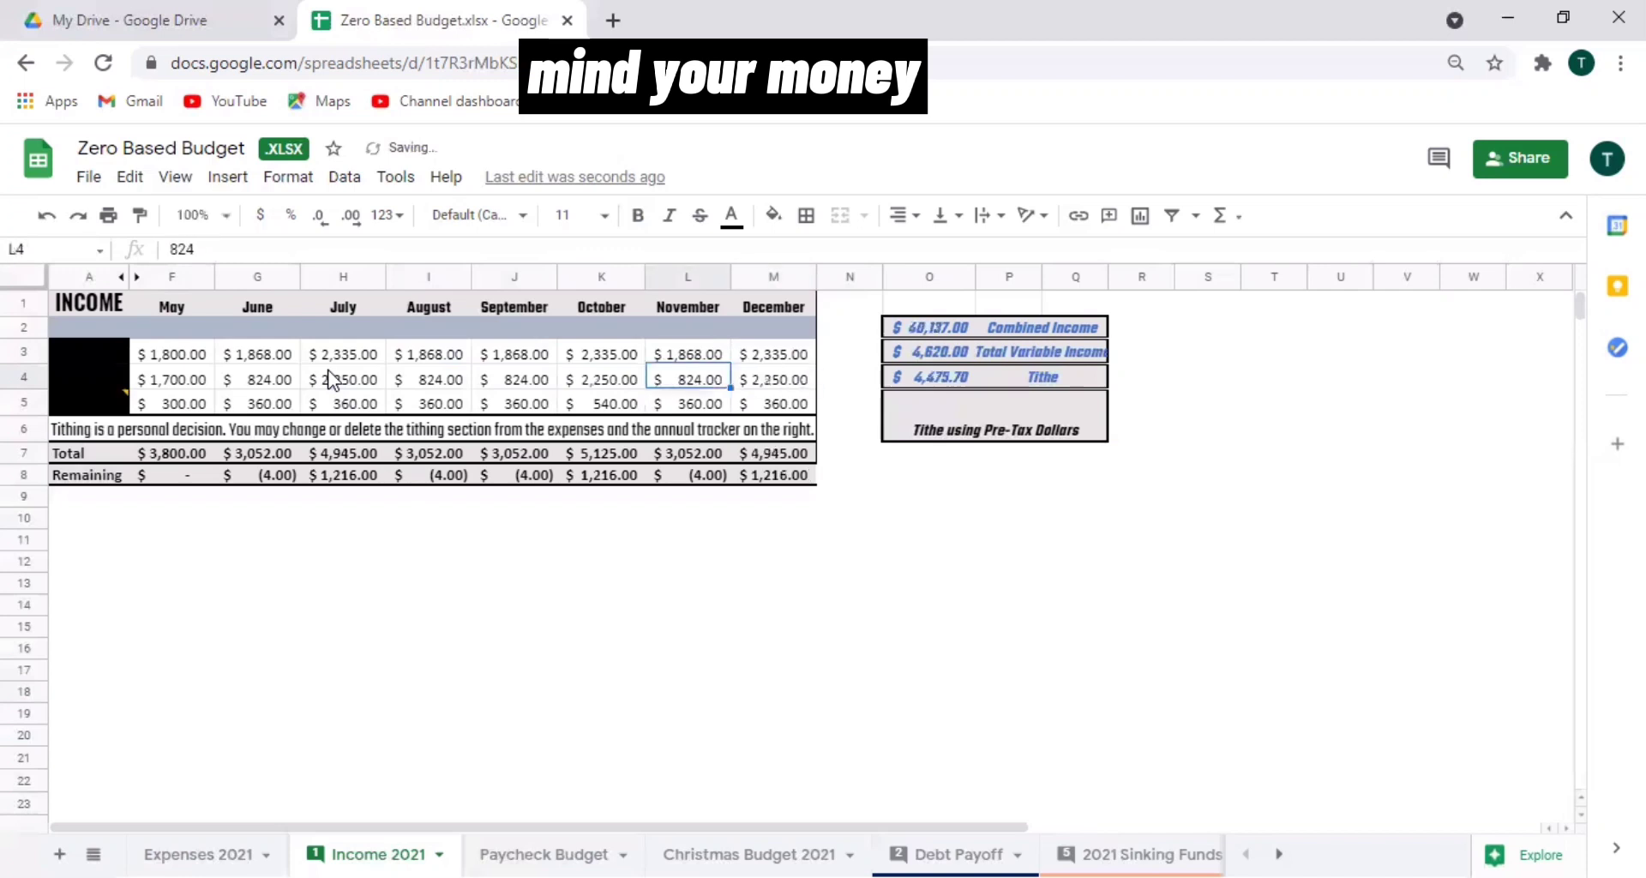
{"action": "key", "text": "Down"}
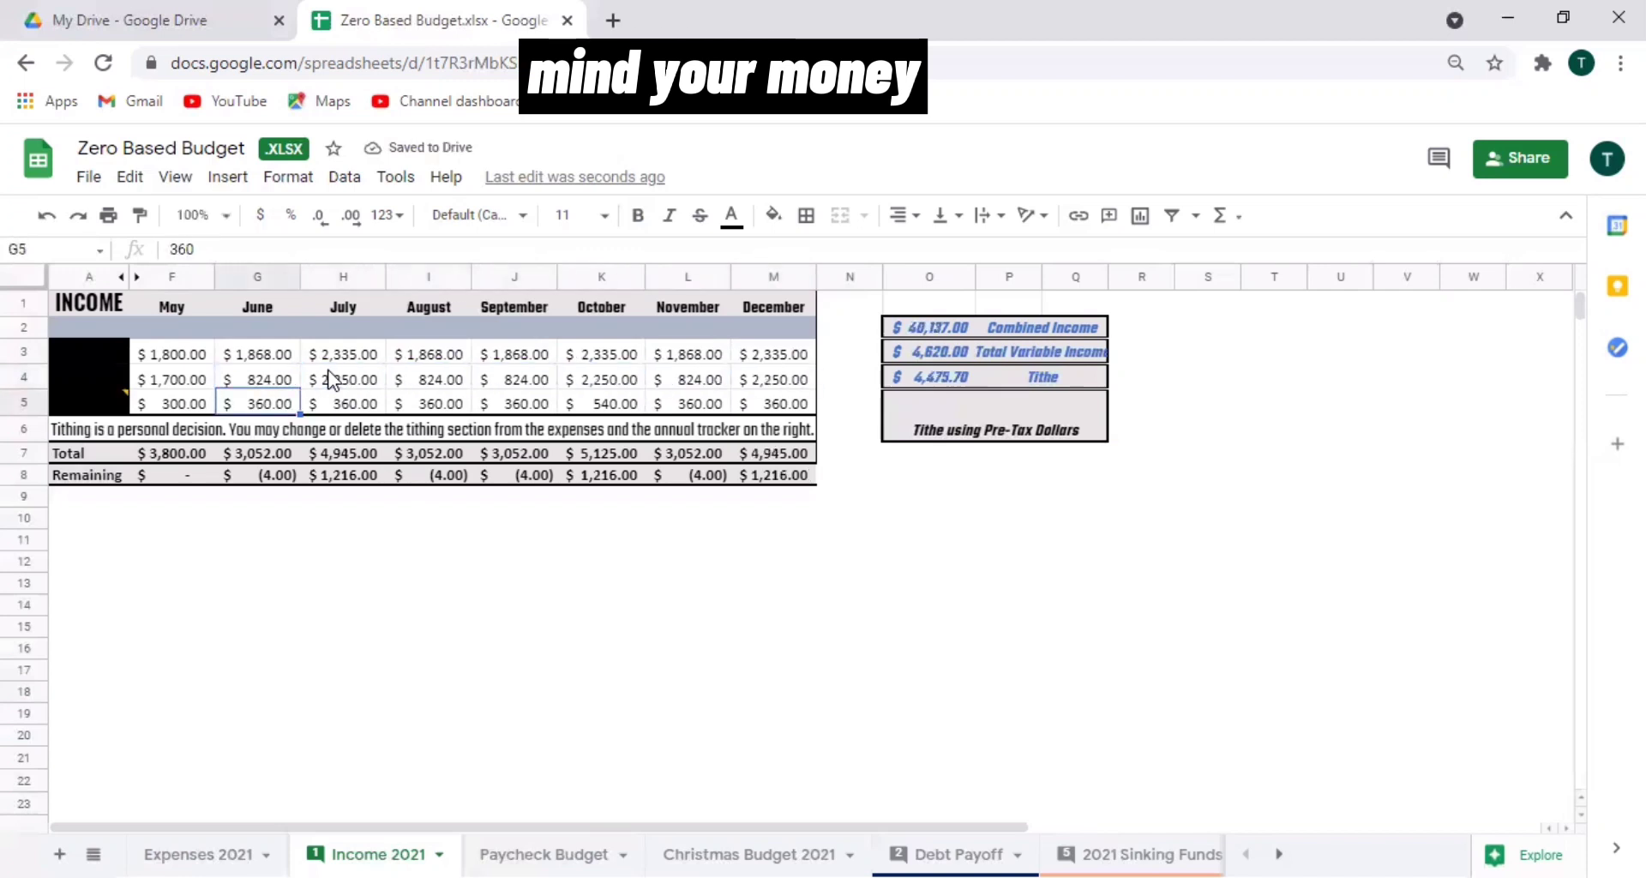
{"action": "type", "text": "300"}
{"action": "key", "text": "Tab"}
{"action": "type", "text": "300"}
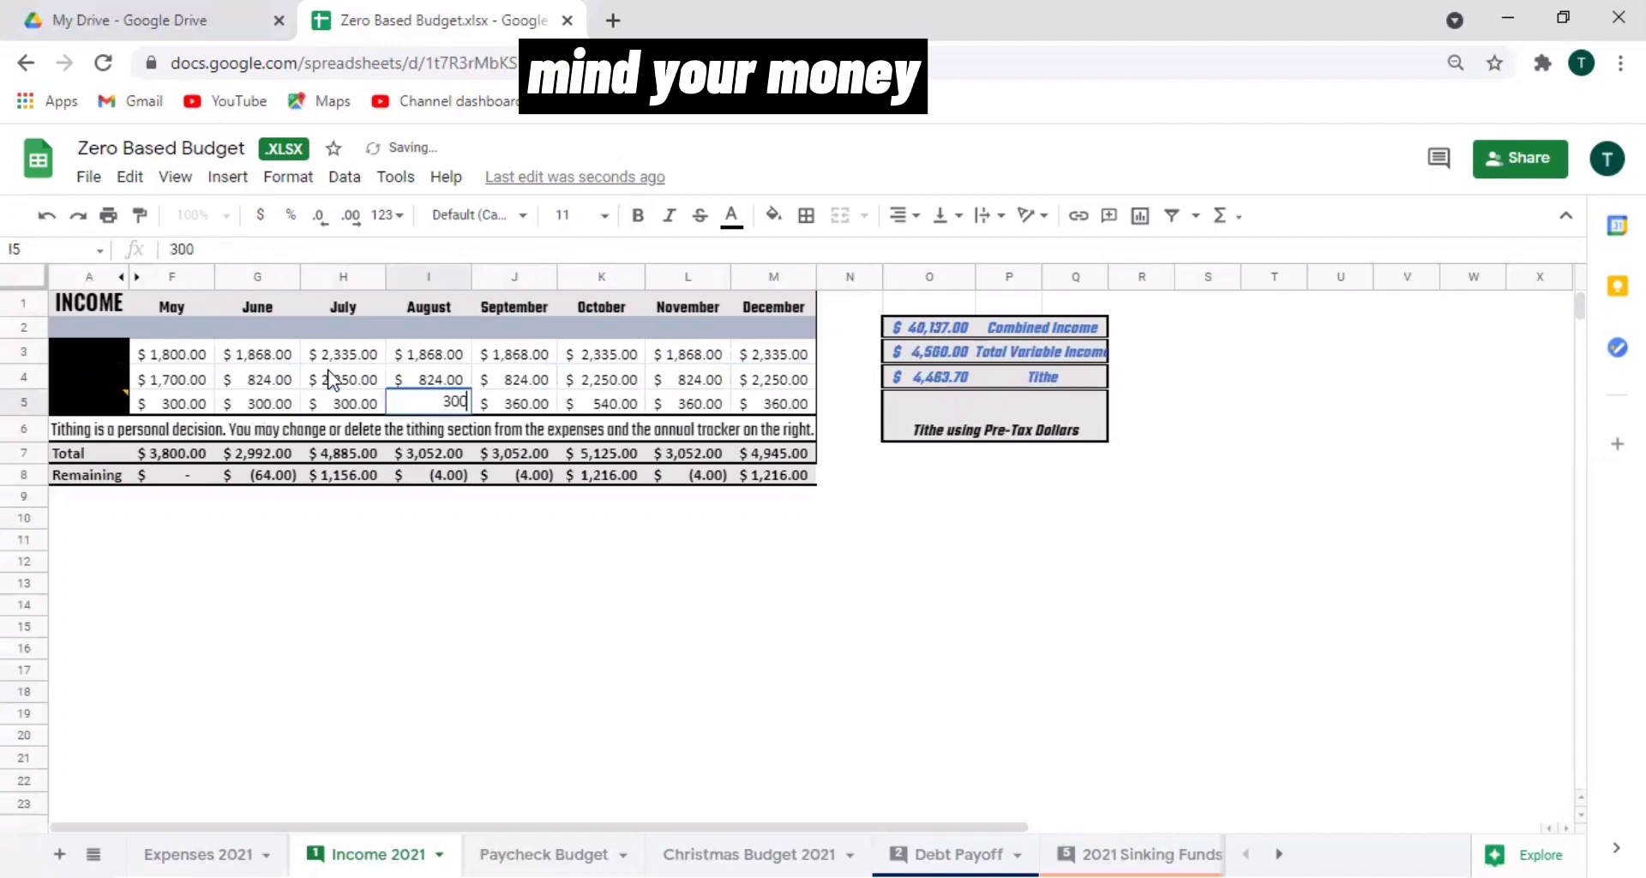
{"action": "key", "text": "Tab"}
{"action": "type", "text": "300"}
{"action": "key", "text": "Tab"}
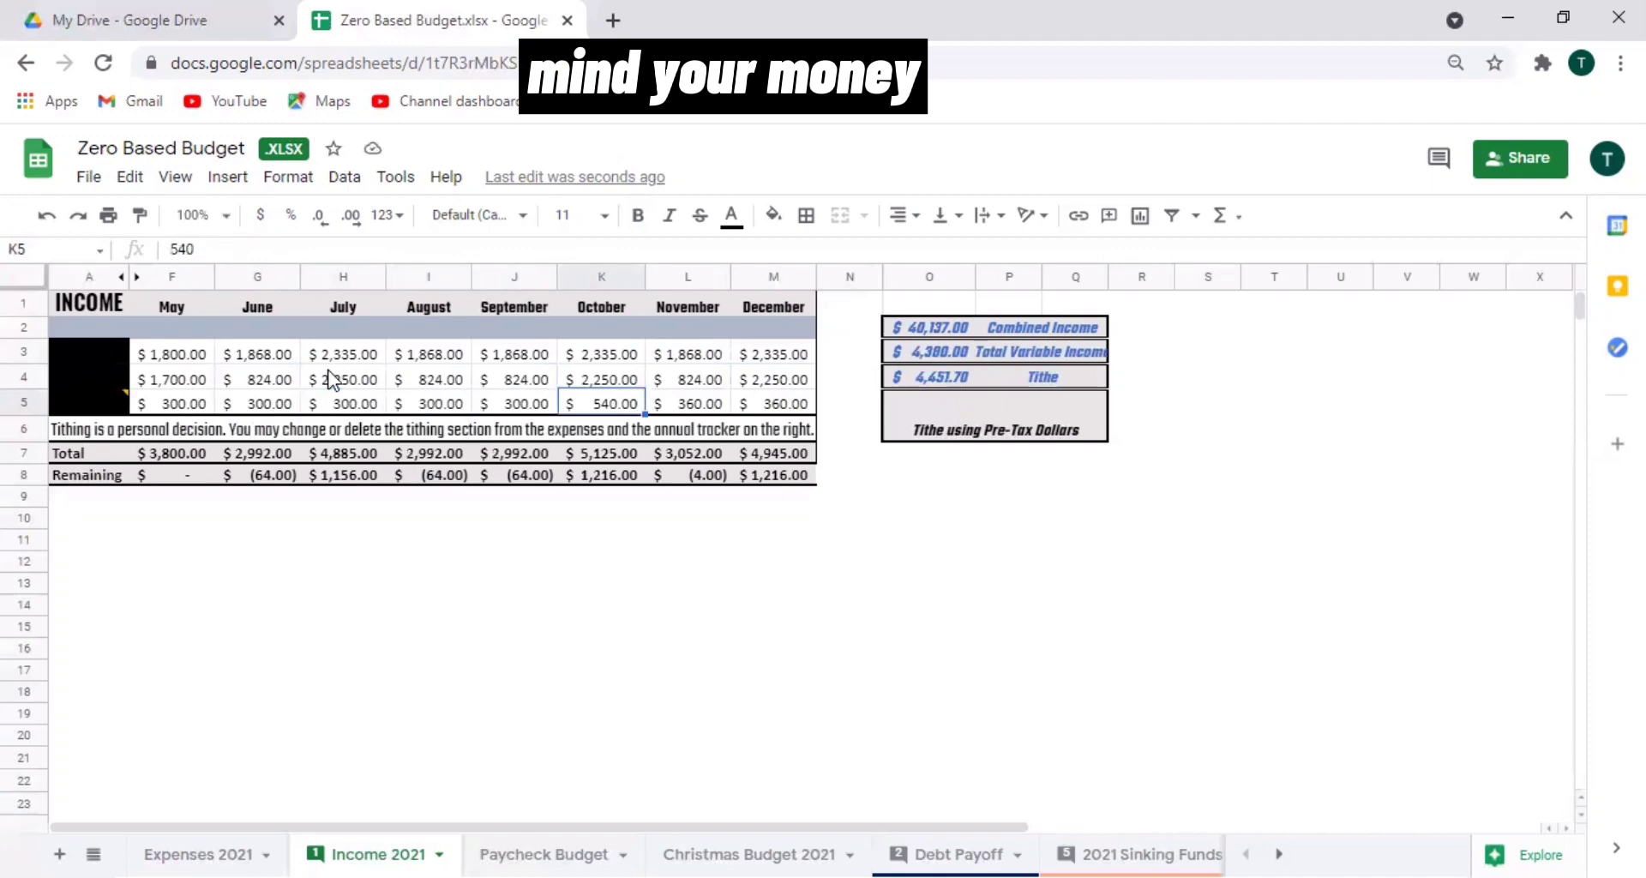
Set the third income row (row 5) to 450 for October and 300 for November and December.
{"action": "type", "text": "450"}
{"action": "key", "text": "Tab"}
{"action": "type", "text": "300"}
{"action": "key", "text": "Tab"}
{"action": "type", "text": "300"}
{"action": "key", "text": "Tab"}
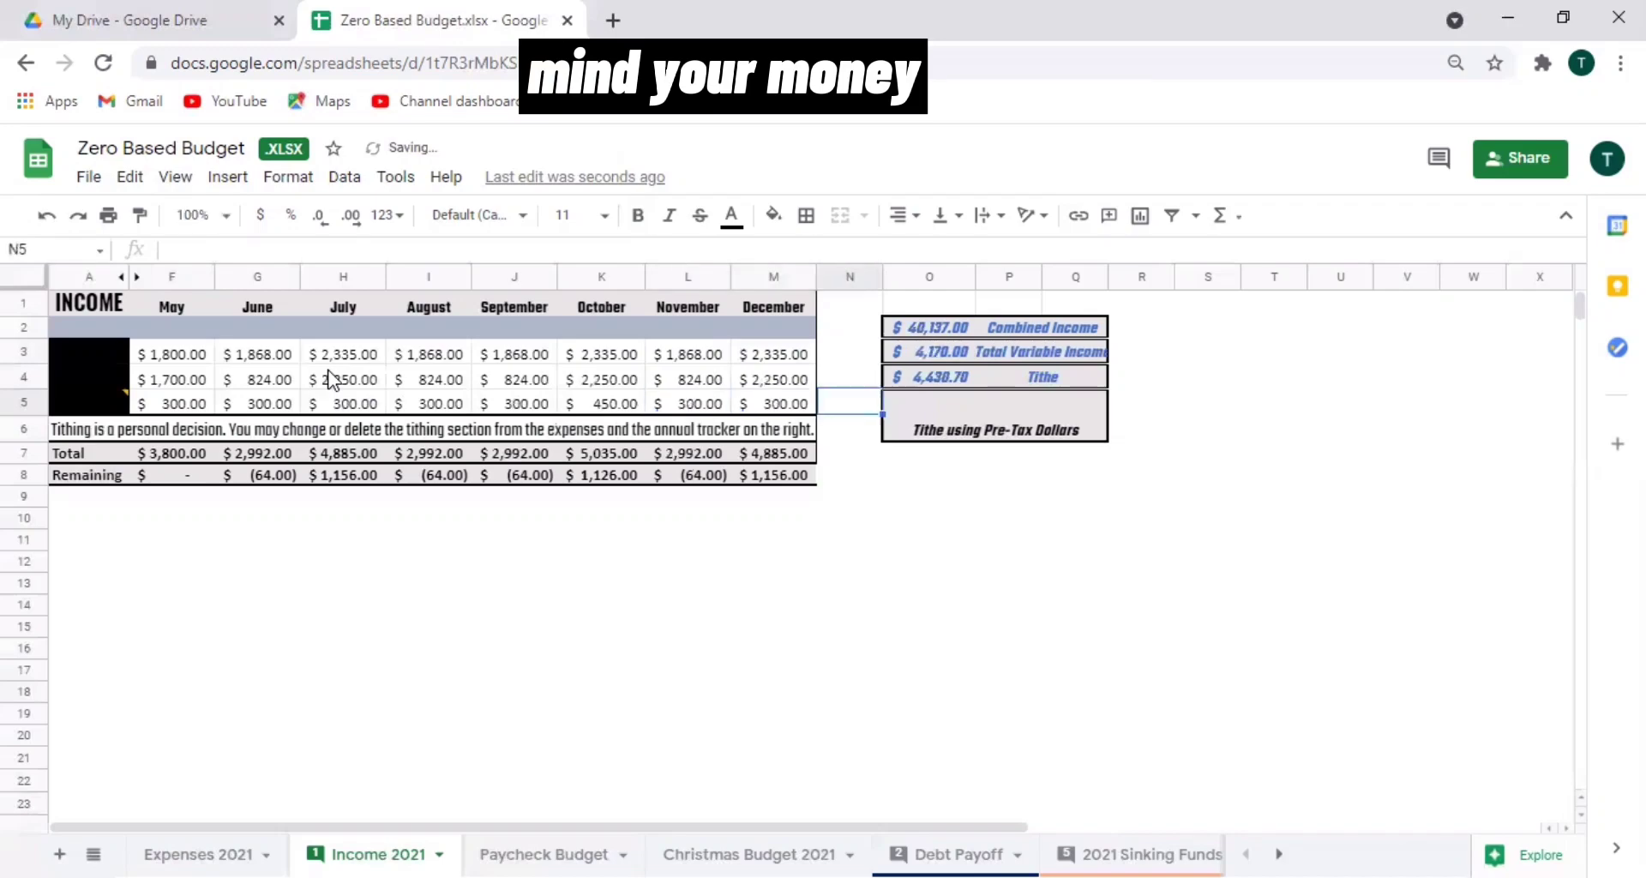
Set the second income row (row 4) to 1,700 for June, August, September and November.
{"action": "left_click", "coordinate": [209, 379]}
{"action": "left_click", "coordinate": [253, 386]}
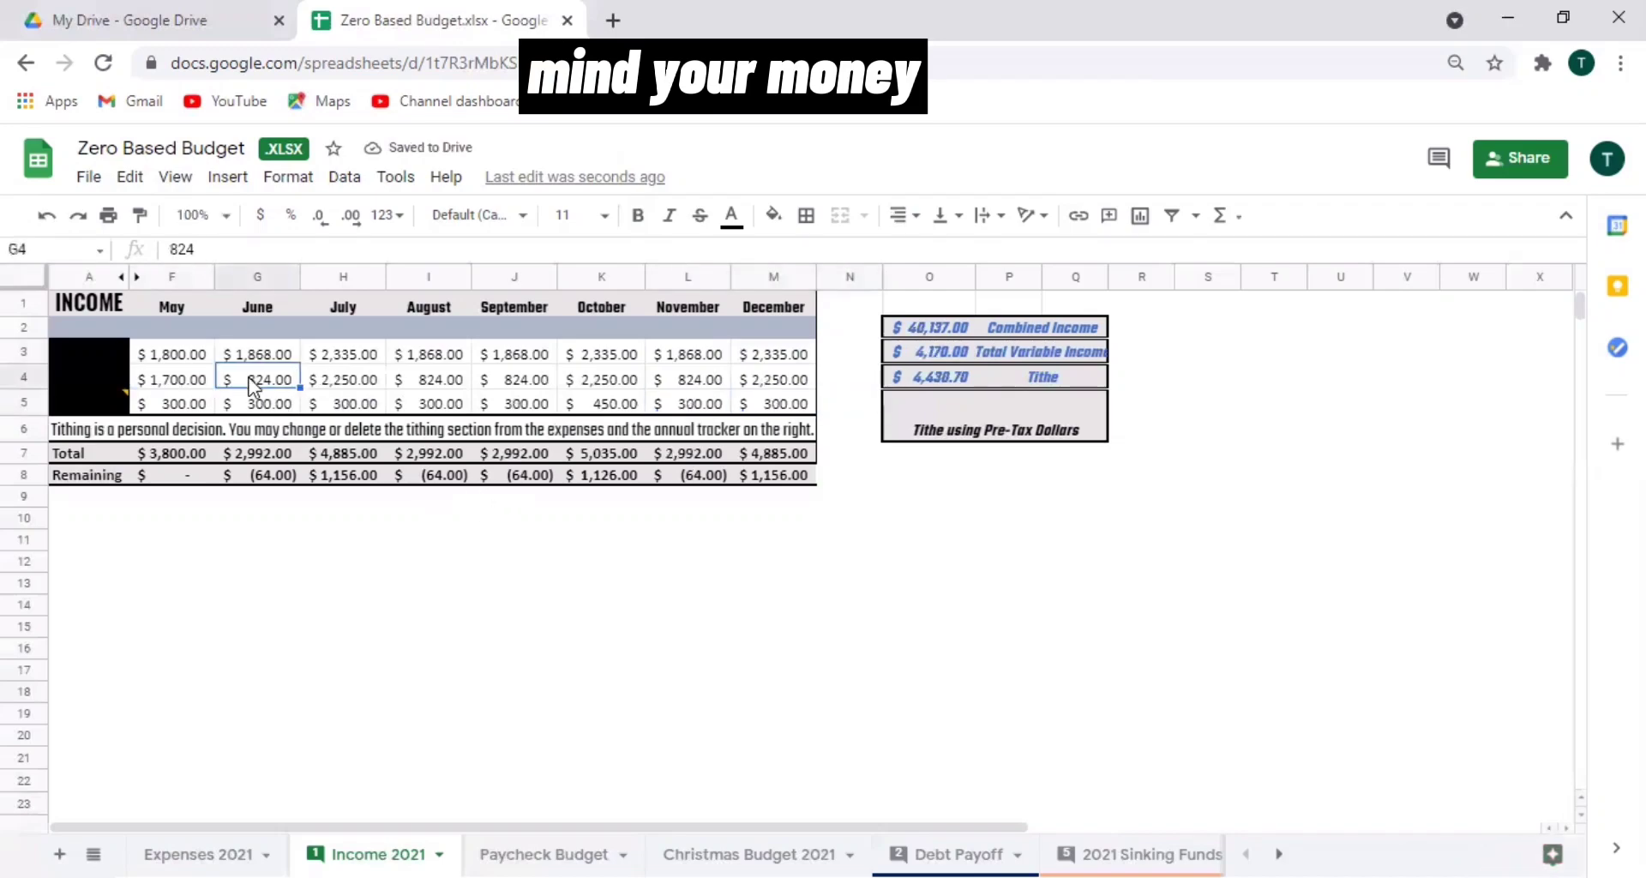
{"action": "type", "text": "1,700"}
{"action": "key", "text": "Tab"}
{"action": "key", "text": "Tab"}
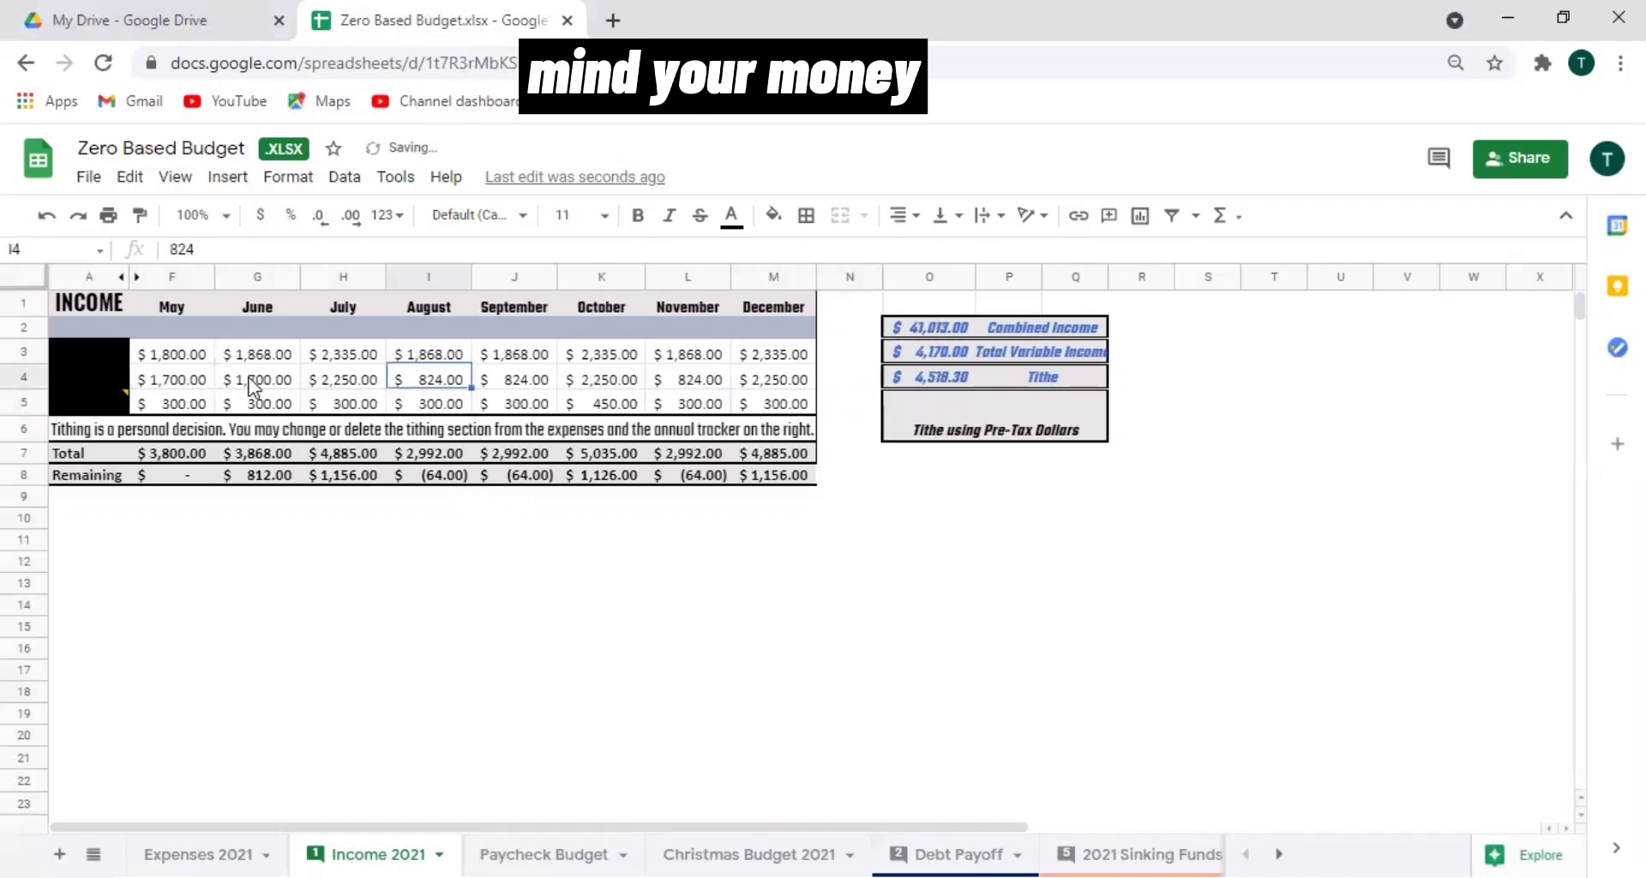
{"action": "type", "text": "1700"}
{"action": "key", "text": "Tab"}
{"action": "type", "text": "1,700"}
{"action": "key", "text": "Tab"}
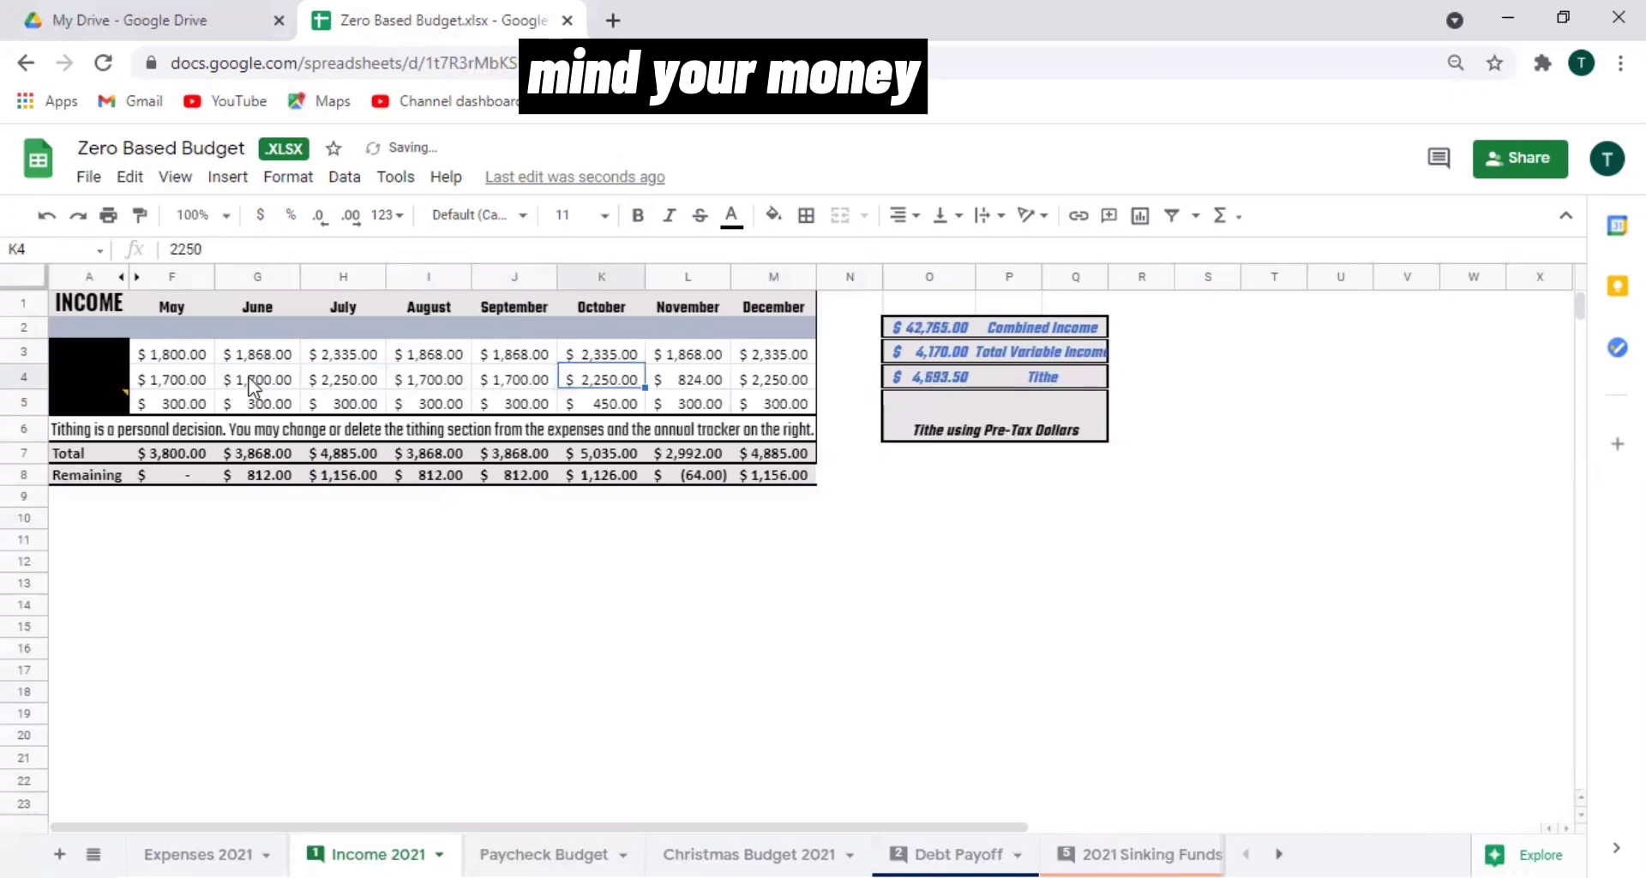
{"action": "key", "text": "Tab"}
{"action": "type", "text": "1700"}
{"action": "key", "text": "Return"}
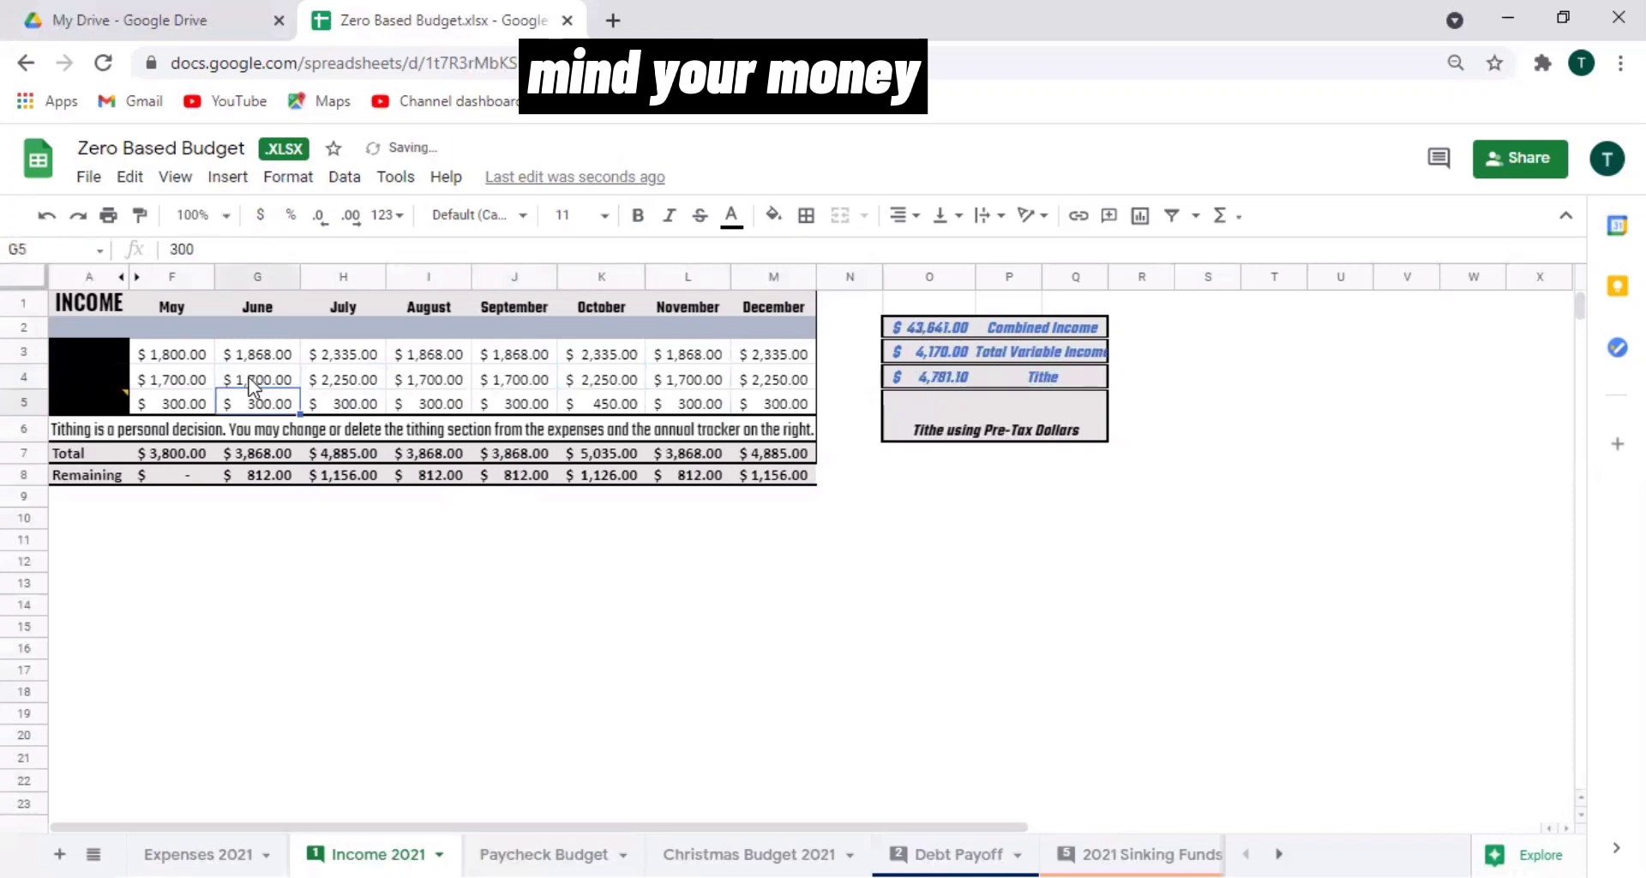
{"action": "left_click", "coordinate": [273, 477]}
{"action": "left_click", "coordinate": [194, 477]}
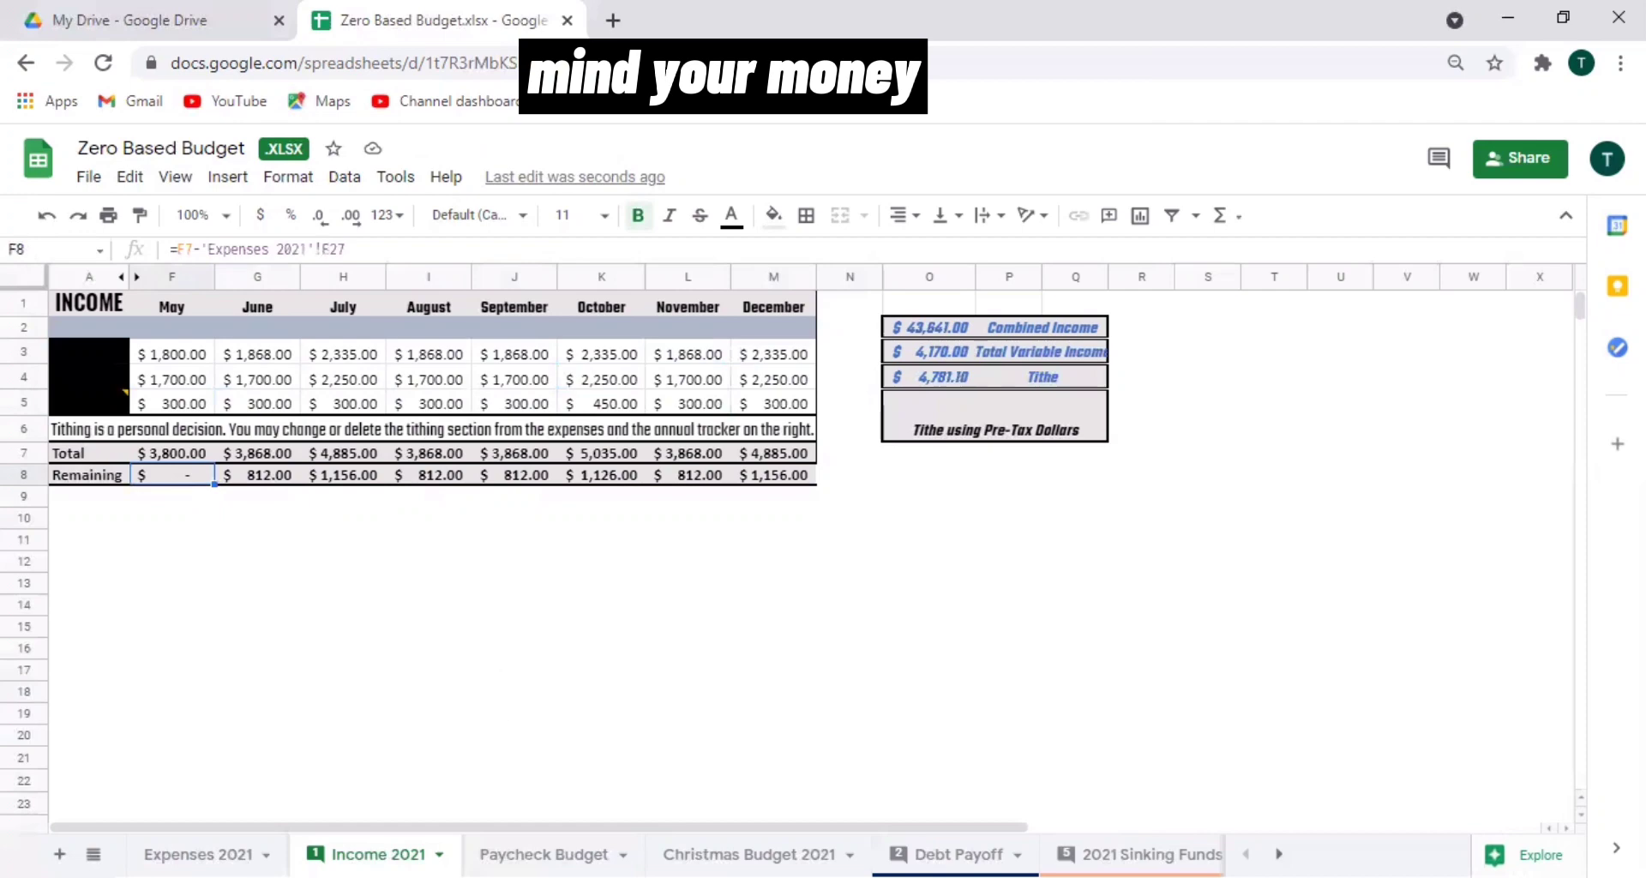
On the Expenses 2021 sheet, set the June Spending amount to 320.
{"action": "left_click", "coordinate": [197, 854]}
{"action": "key", "text": "Down"}
{"action": "key", "text": "Down"}
{"action": "key", "text": "Down"}
{"action": "key", "text": "Down"}
{"action": "key", "text": "Down"}
{"action": "key", "text": "Down"}
{"action": "key", "text": "Down"}
{"action": "key", "text": "Down"}
{"action": "key", "text": "Down"}
{"action": "key", "text": "Down"}
{"action": "key", "text": "Down"}
{"action": "key", "text": "Down"}
{"action": "key", "text": "Down"}
{"action": "key", "text": "Down"}
{"action": "key", "text": "Down"}
{"action": "key", "text": "Down"}
{"action": "key", "text": "Down"}
{"action": "key", "text": "Down"}
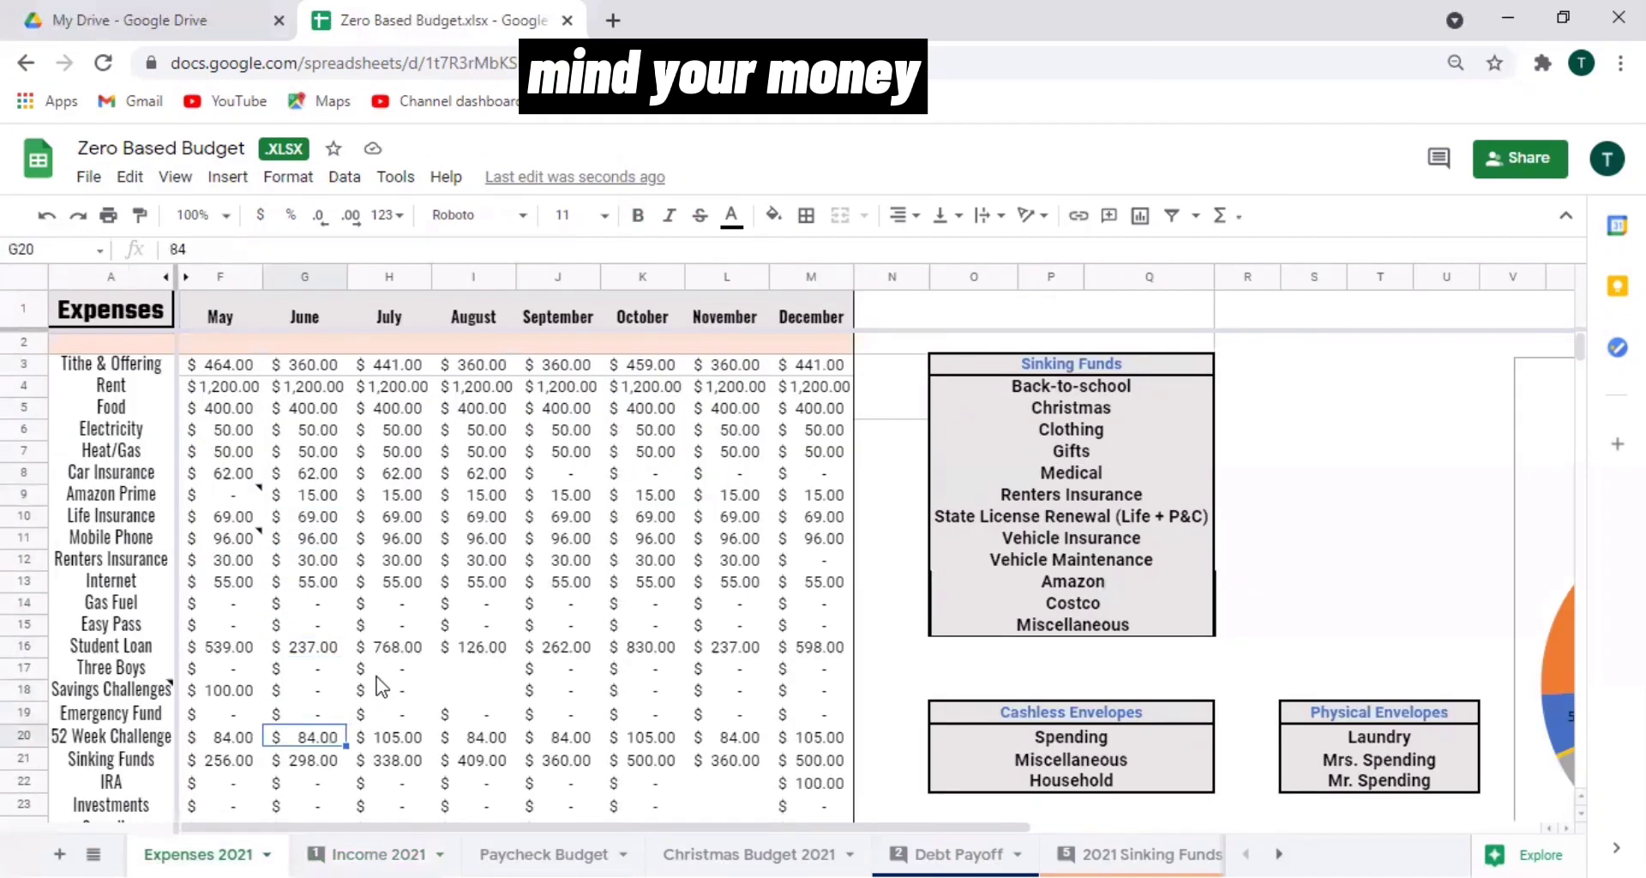
{"action": "key", "text": "Down"}
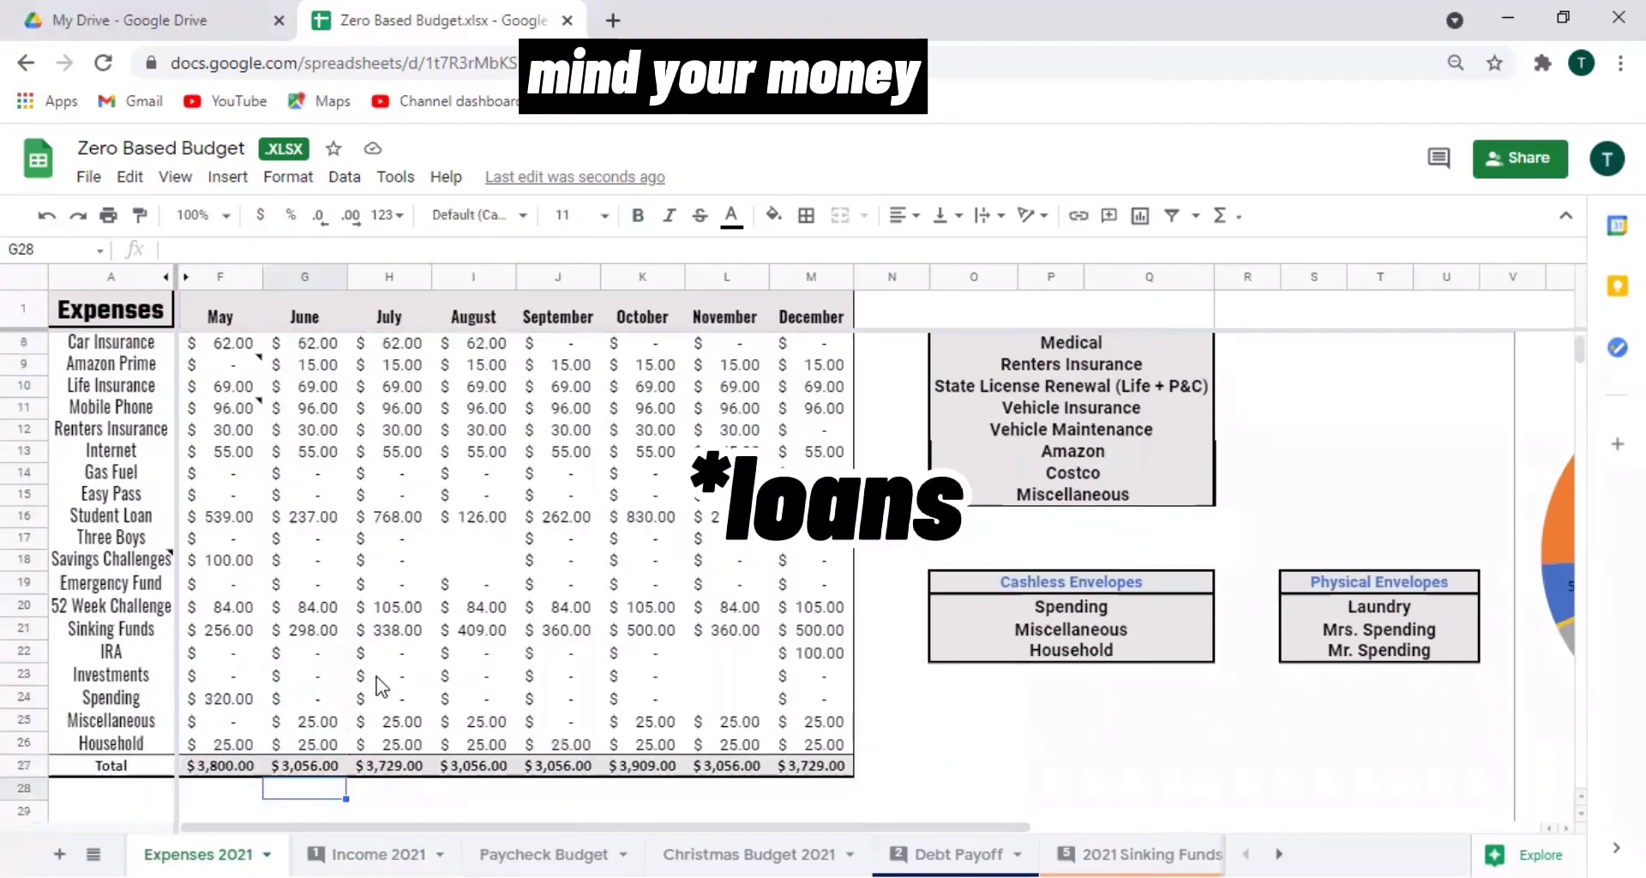
{"action": "key", "text": "Up"}
{"action": "key", "text": "Up"}
{"action": "key", "text": "Up"}
{"action": "key", "text": "Up"}
{"action": "type", "text": "320"}
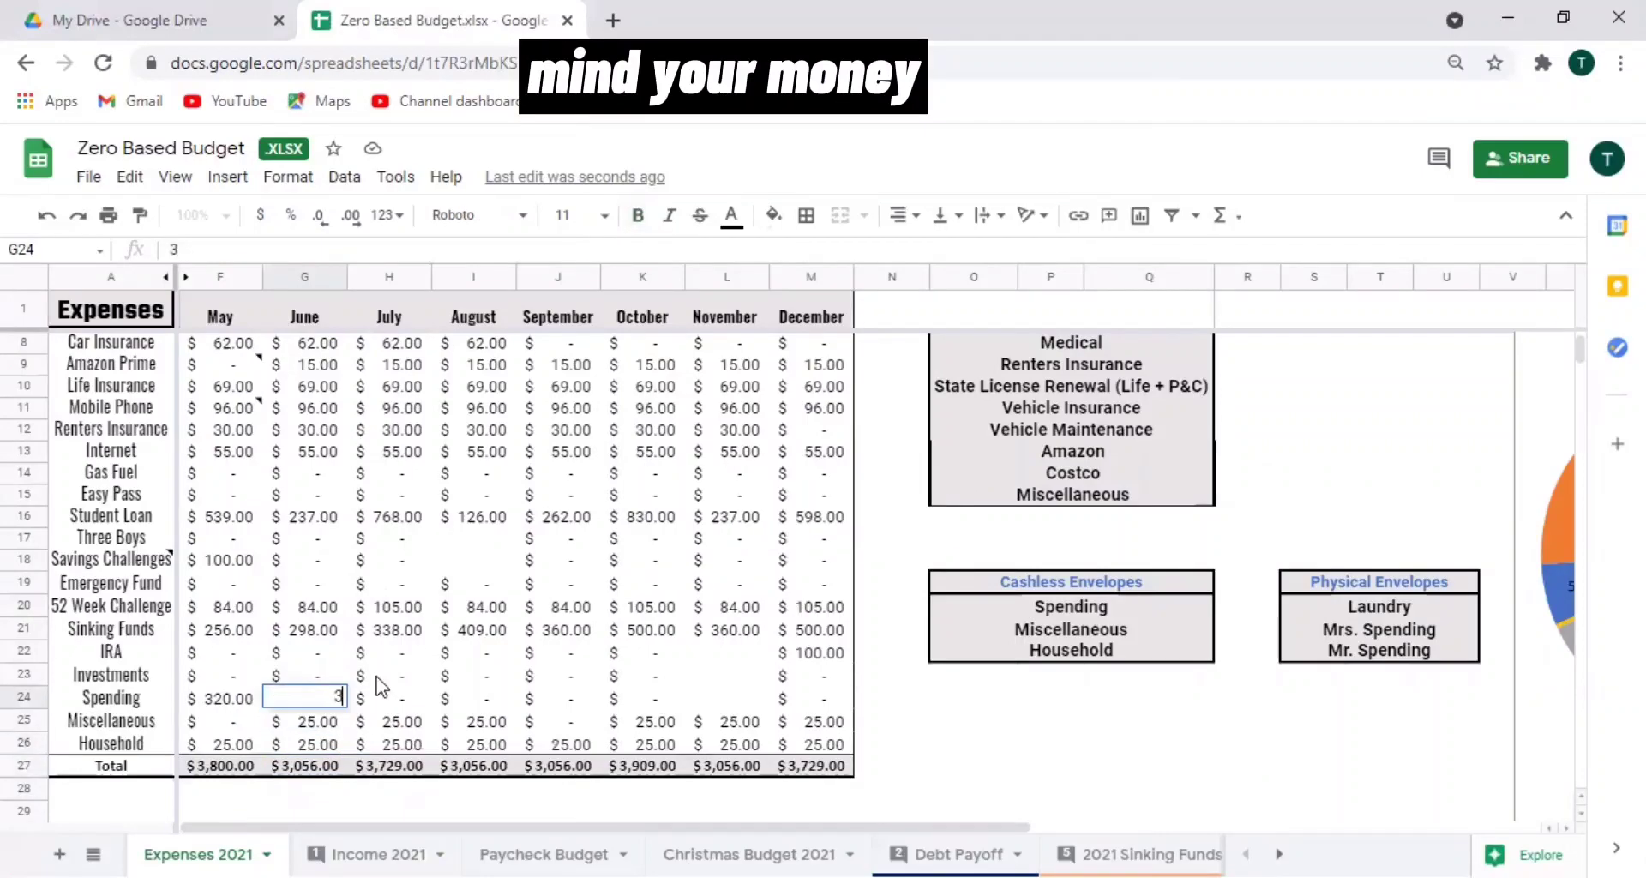
{"action": "key", "text": "Return"}
Check June's remaining amount on the Income 2021 sheet and return to June's Student Loan cell on the Expenses 2021 sheet.
{"action": "left_click", "coordinate": [412, 852]}
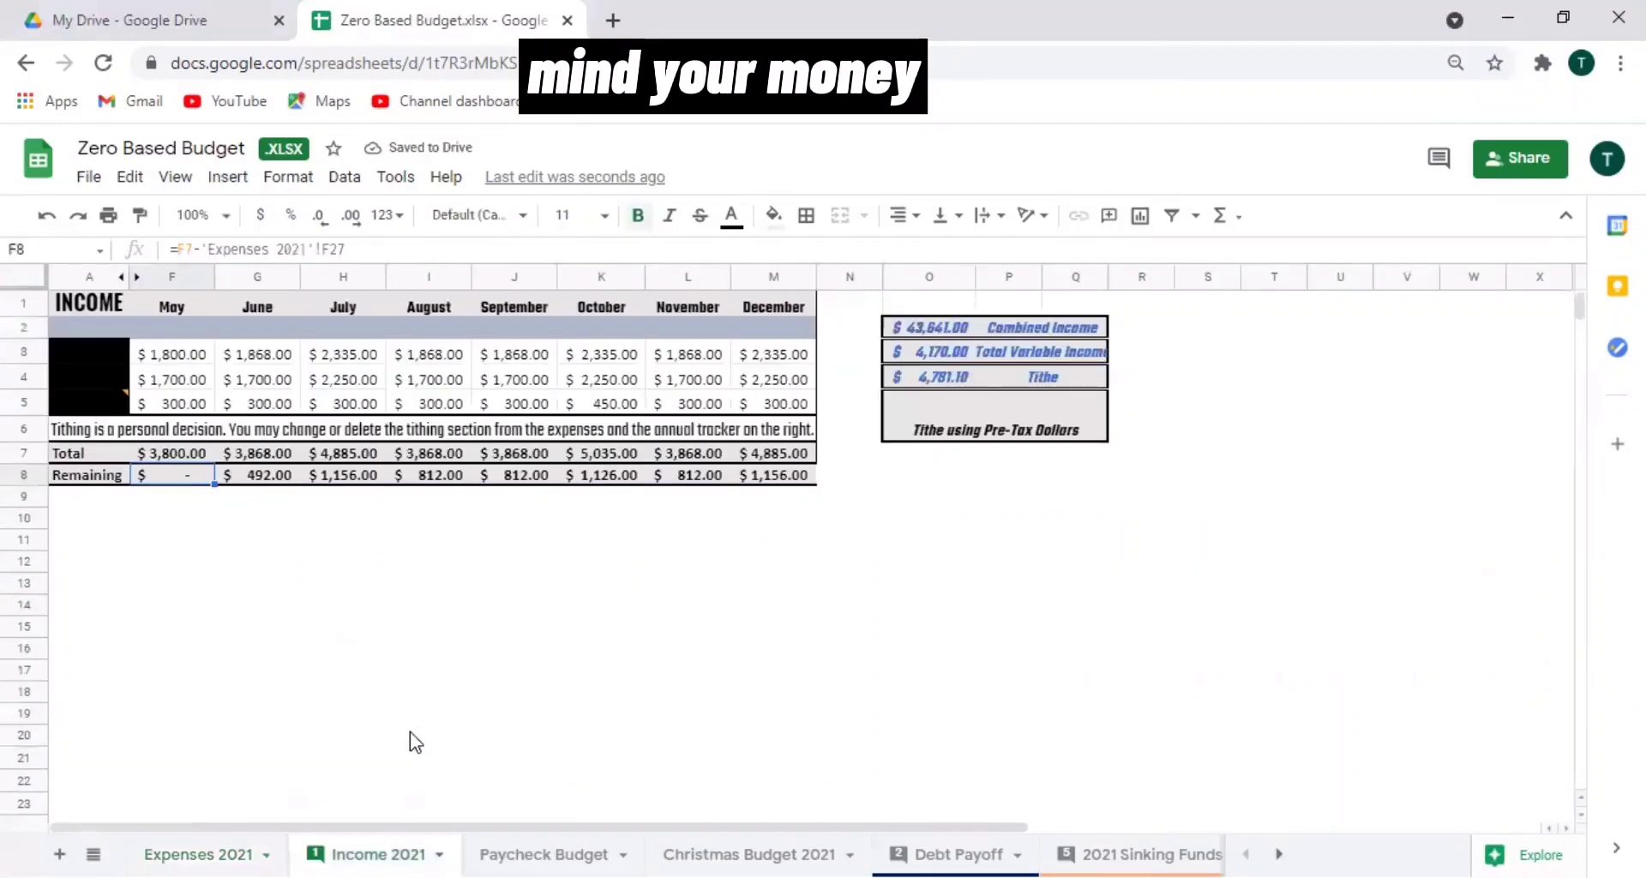
{"action": "left_click", "coordinate": [267, 473]}
{"action": "left_click", "coordinate": [240, 850]}
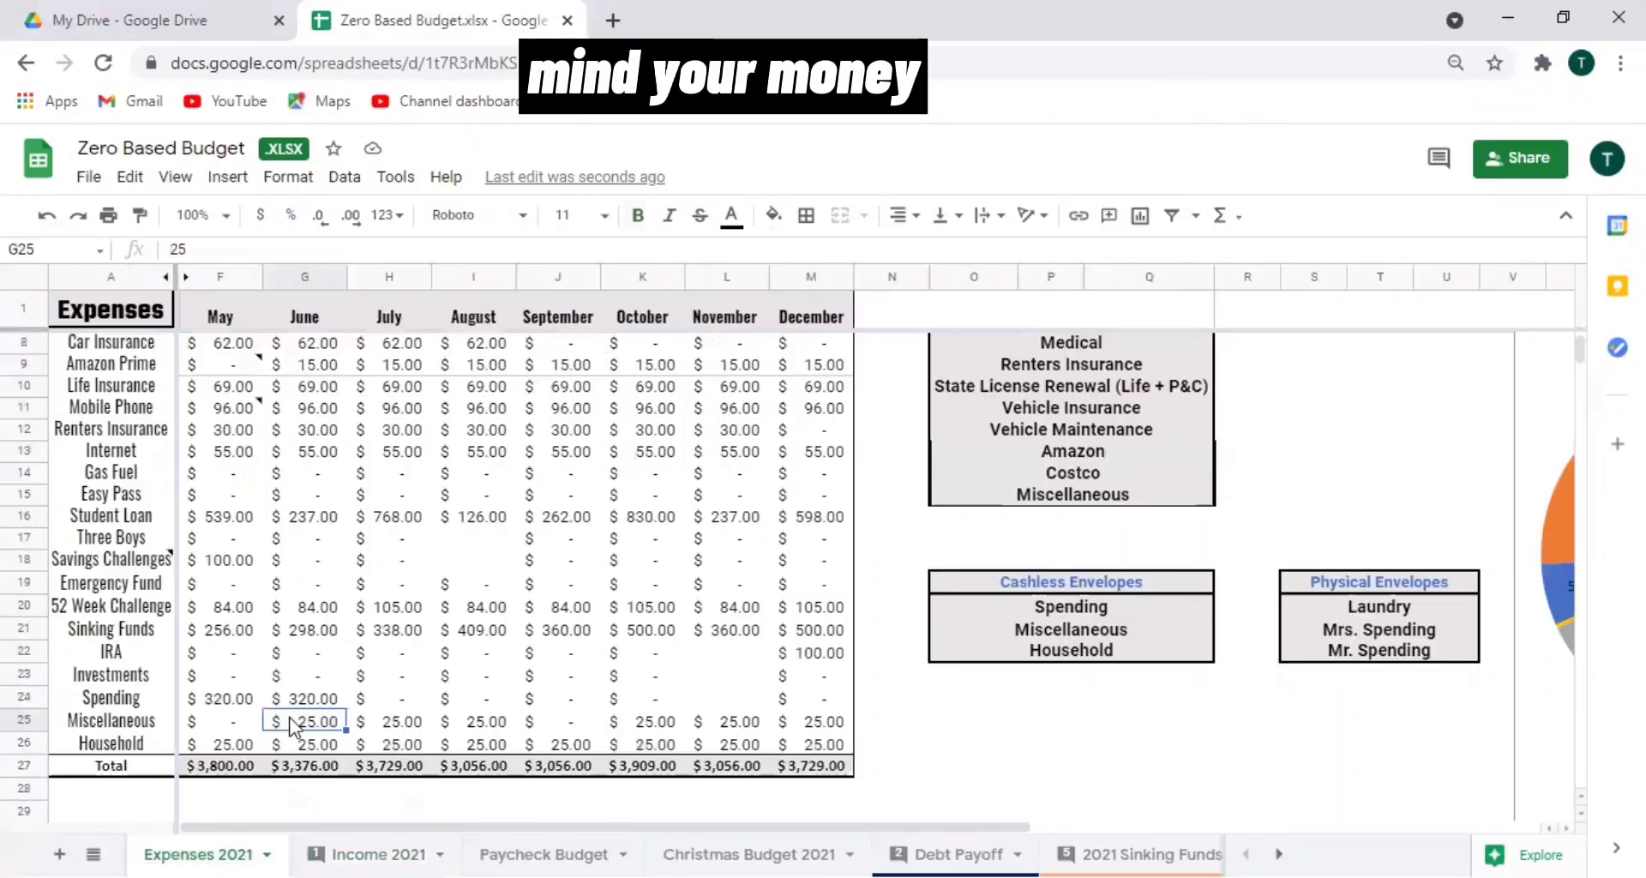
{"action": "left_click", "coordinate": [308, 671]}
{"action": "left_click", "coordinate": [322, 523]}
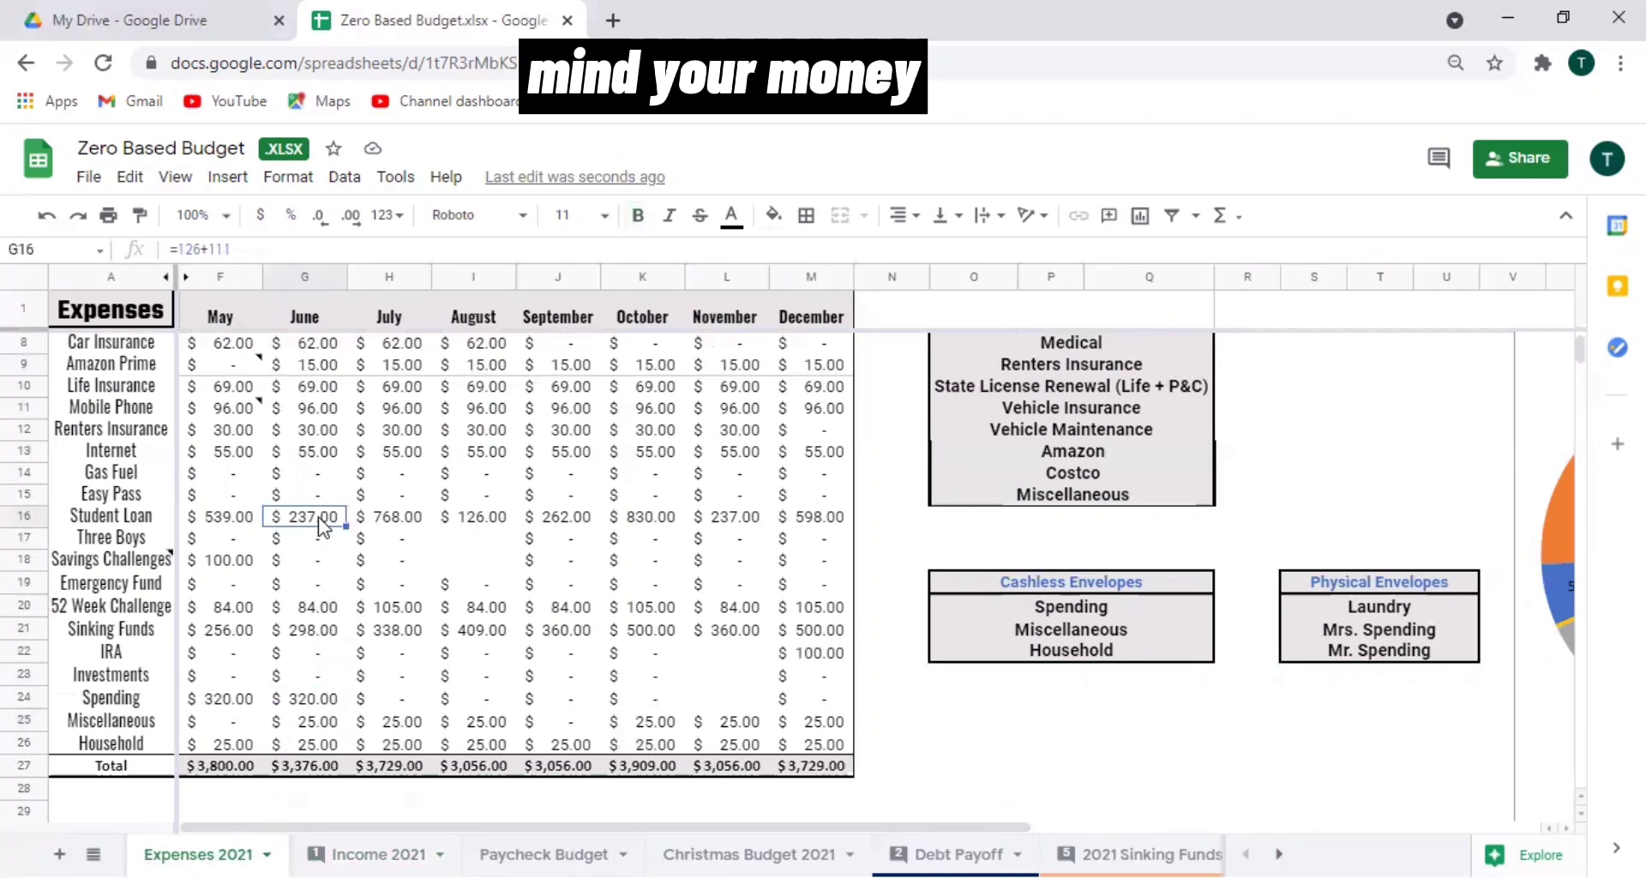
{"action": "left_click", "coordinate": [260, 254]}
{"action": "type", "text": "=424"}
{"action": "key", "text": "Return"}
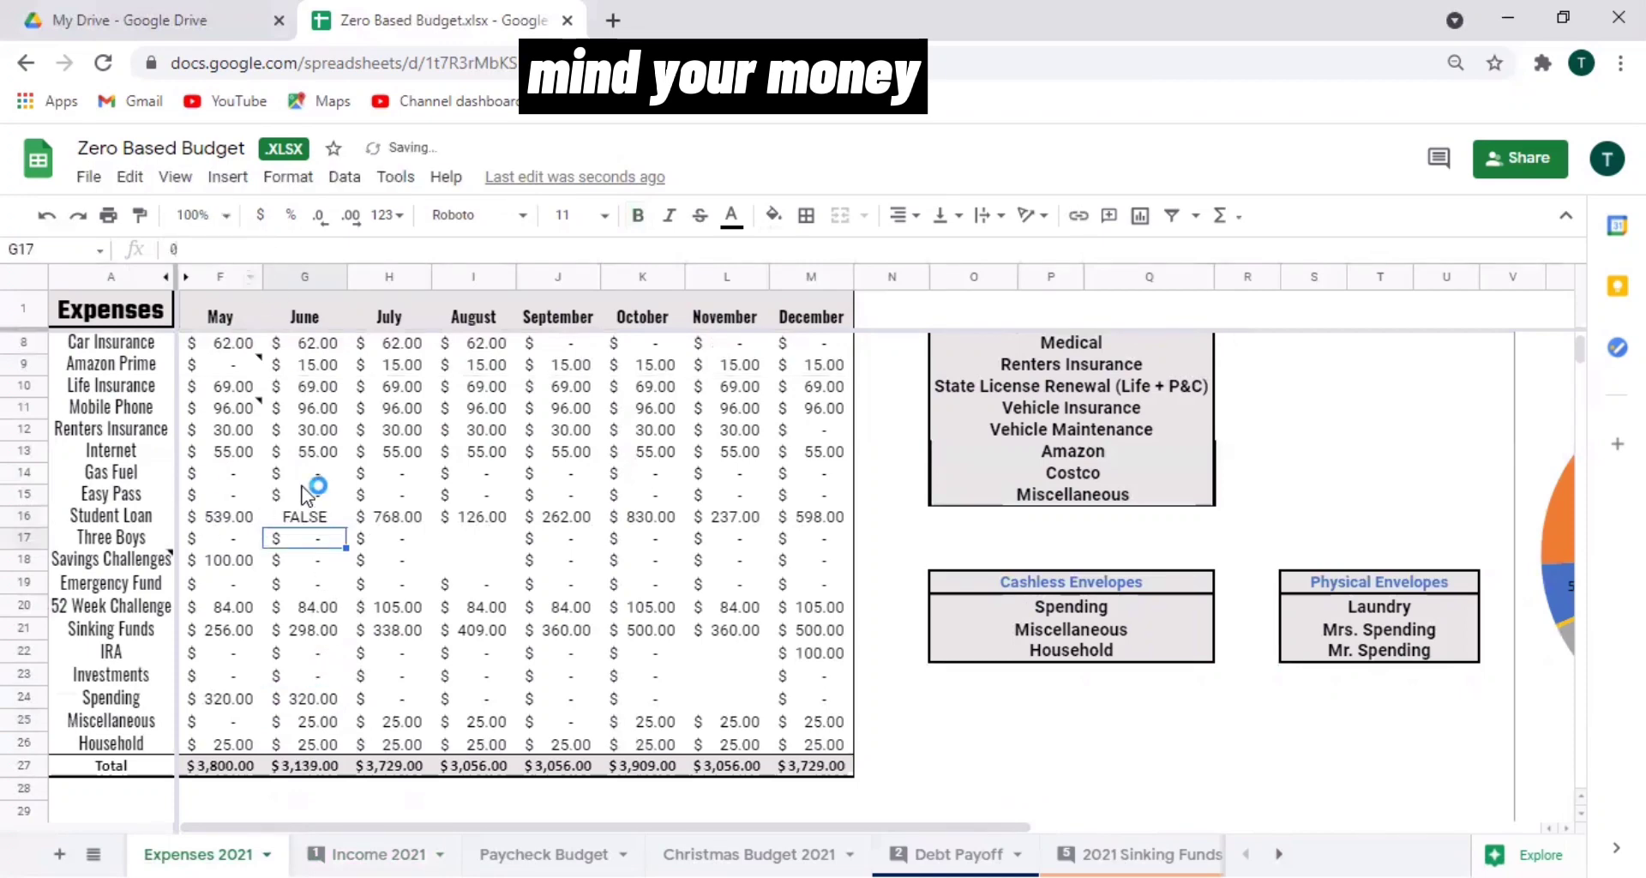
Correct the June Student Loan formula so that it reads =126+111+492.
{"action": "left_click", "coordinate": [306, 515]}
{"action": "left_click", "coordinate": [276, 250]}
{"action": "key", "text": "BackSpace"}
{"action": "key", "text": "BackSpace"}
{"action": "key", "text": "BackSpace"}
{"action": "key", "text": "BackSpace"}
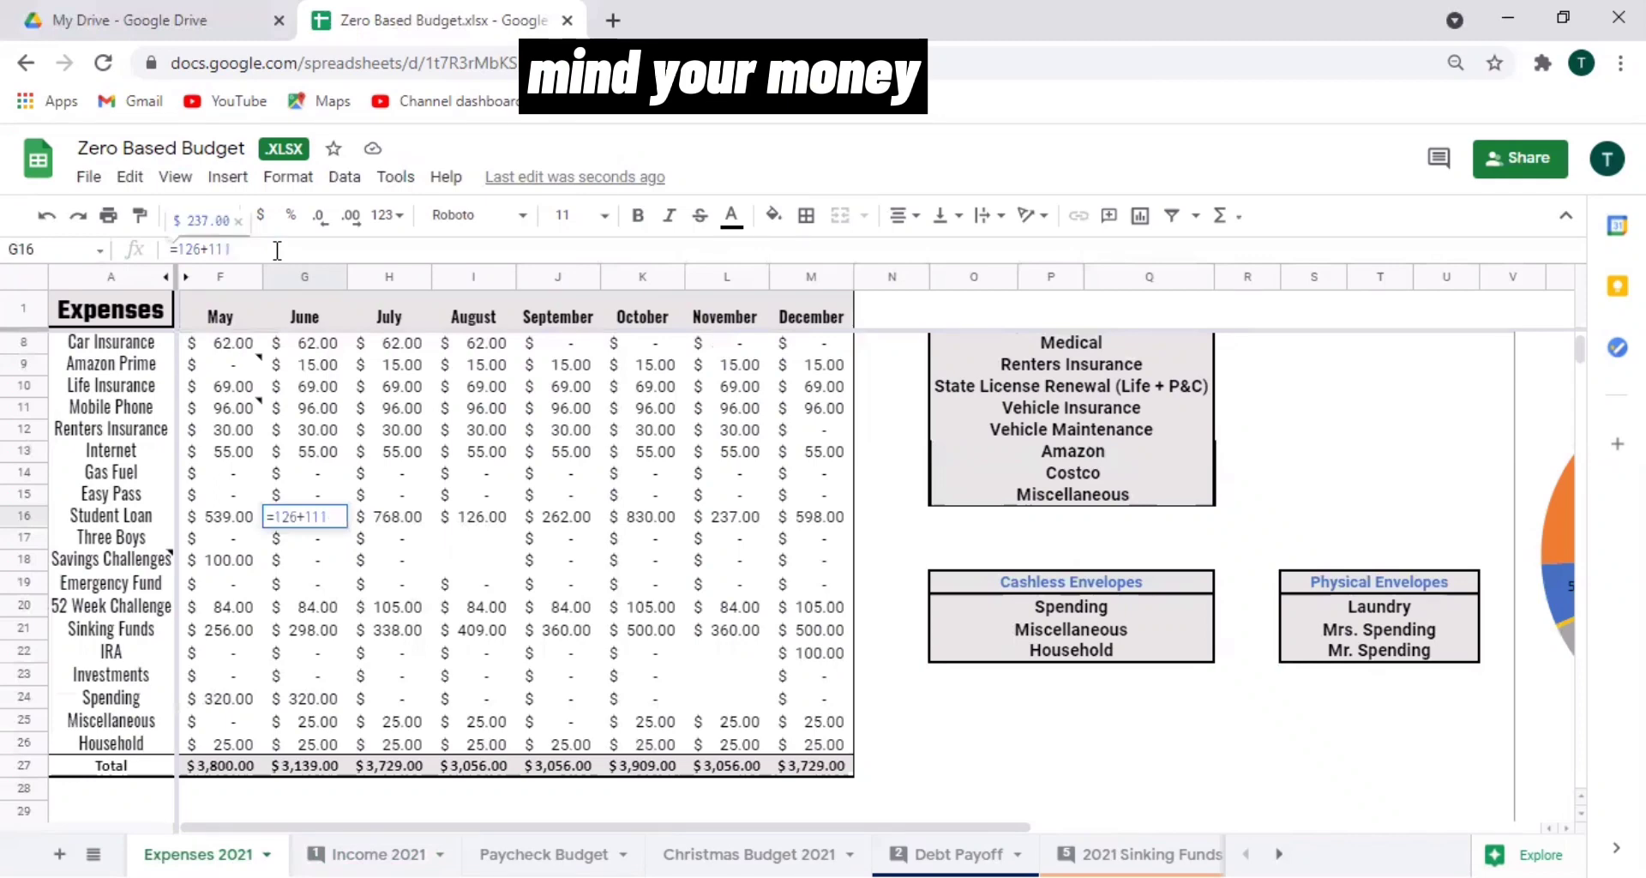
{"action": "type", "text": "+492"}
{"action": "key", "text": "Return"}
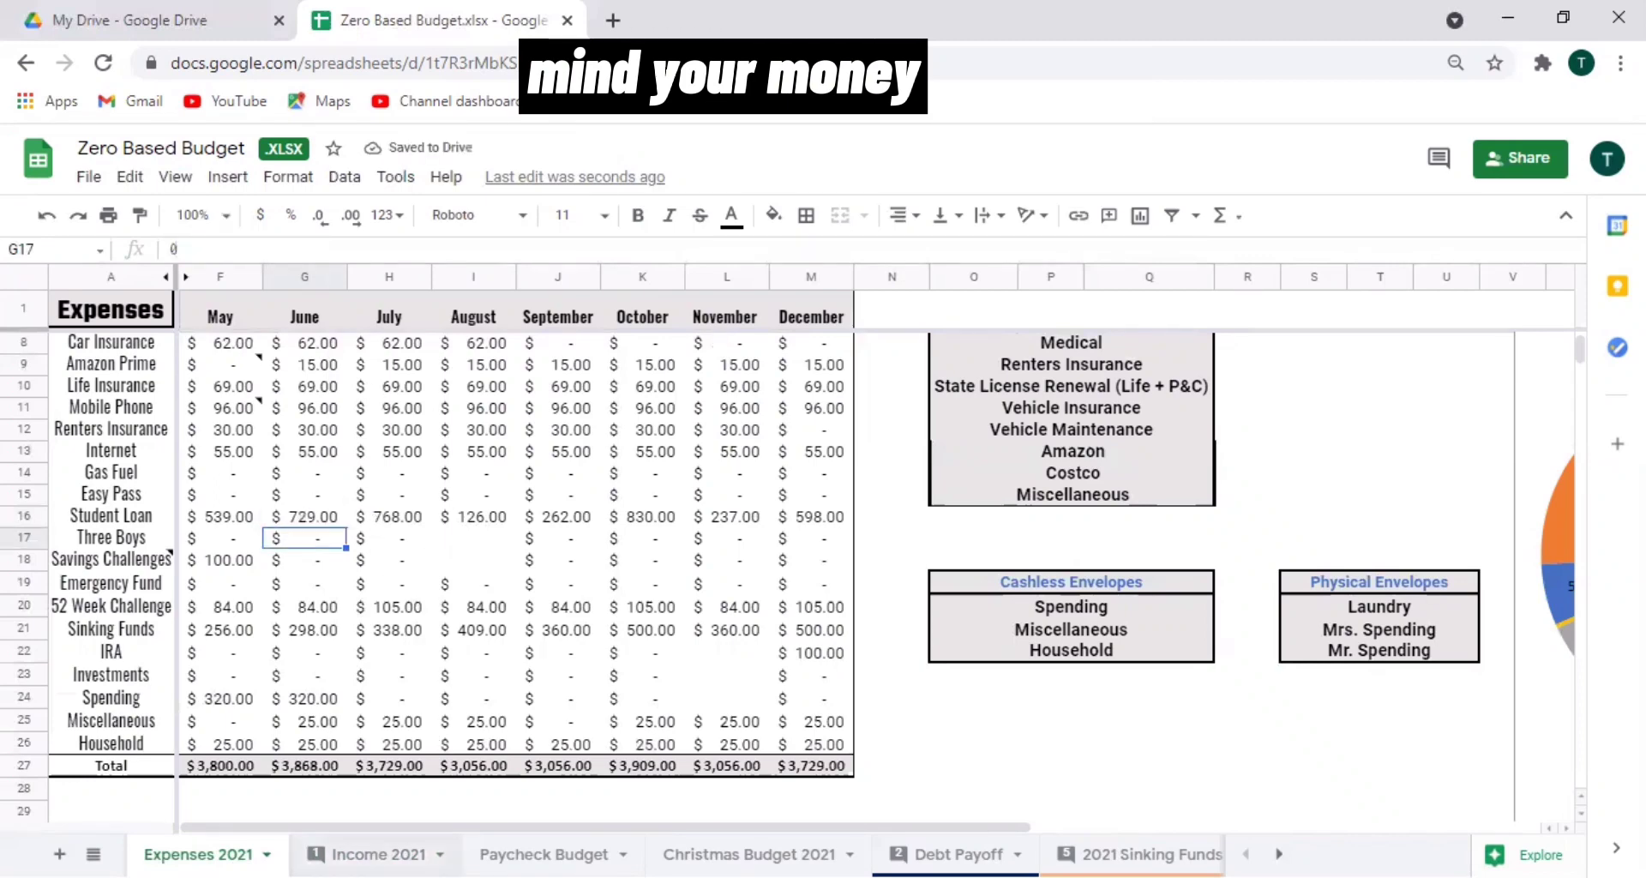
Check July's remaining amount on the Income 2021 sheet, and set Spending on Expenses 2021 to 320 for each month from July to December.
{"action": "left_click", "coordinate": [378, 854]}
{"action": "left_click", "coordinate": [374, 471]}
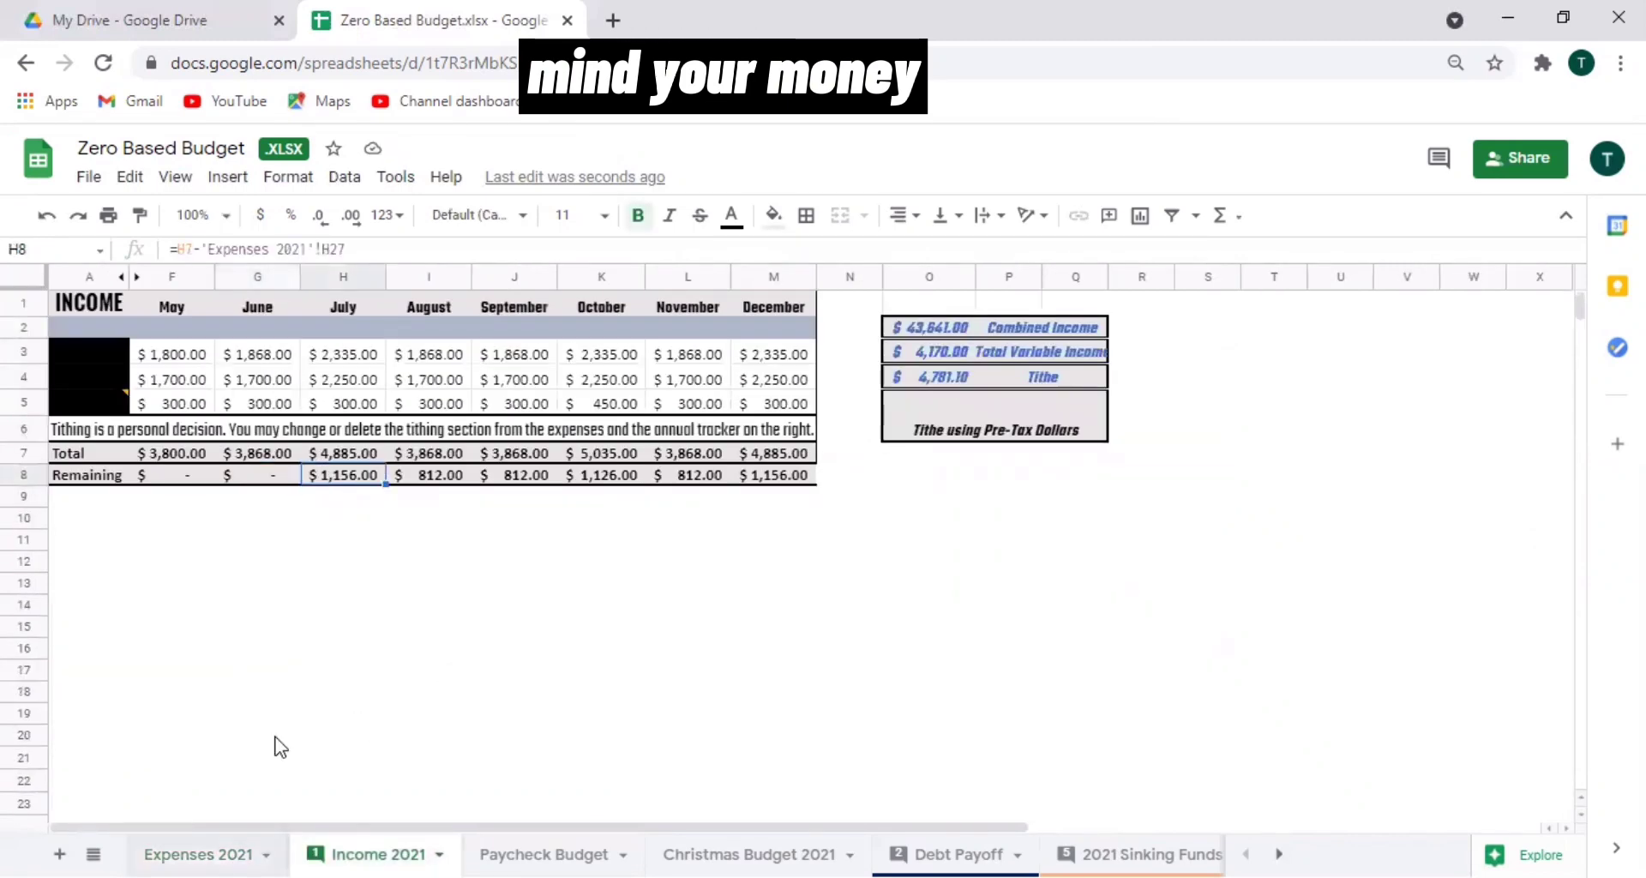
{"action": "left_click", "coordinate": [197, 854]}
{"action": "left_click", "coordinate": [405, 702]}
{"action": "type", "text": "320"}
{"action": "key", "text": "Tab"}
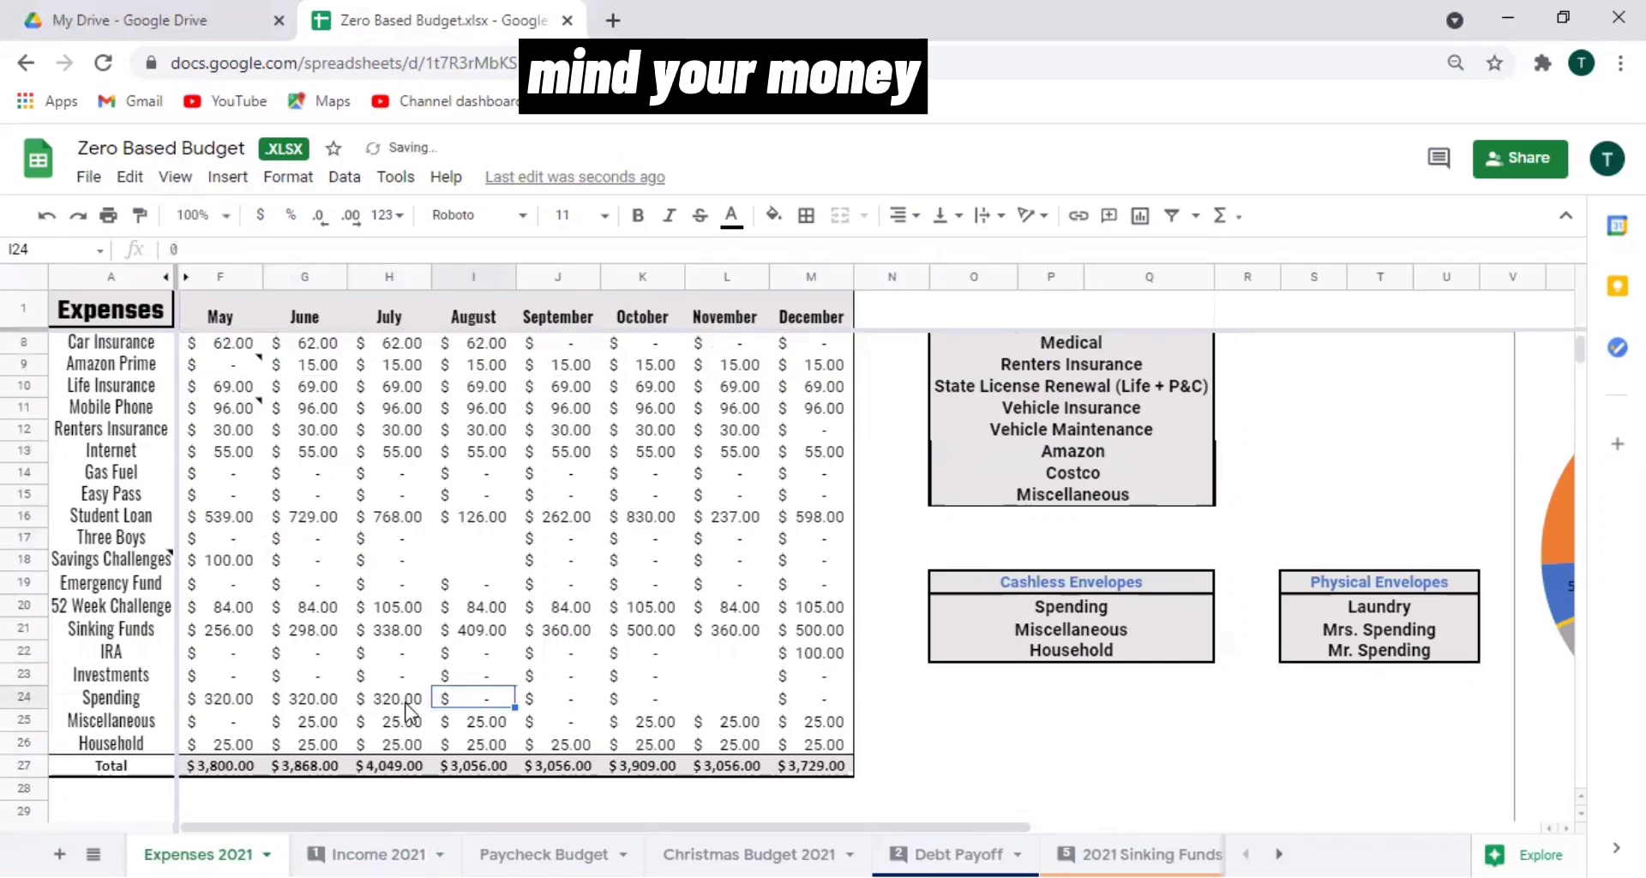
{"action": "type", "text": "320"}
{"action": "key", "text": "Tab"}
{"action": "type", "text": "320"}
{"action": "key", "text": "Tab"}
{"action": "type", "text": "320\t320"}
{"action": "key", "text": "Tab"}
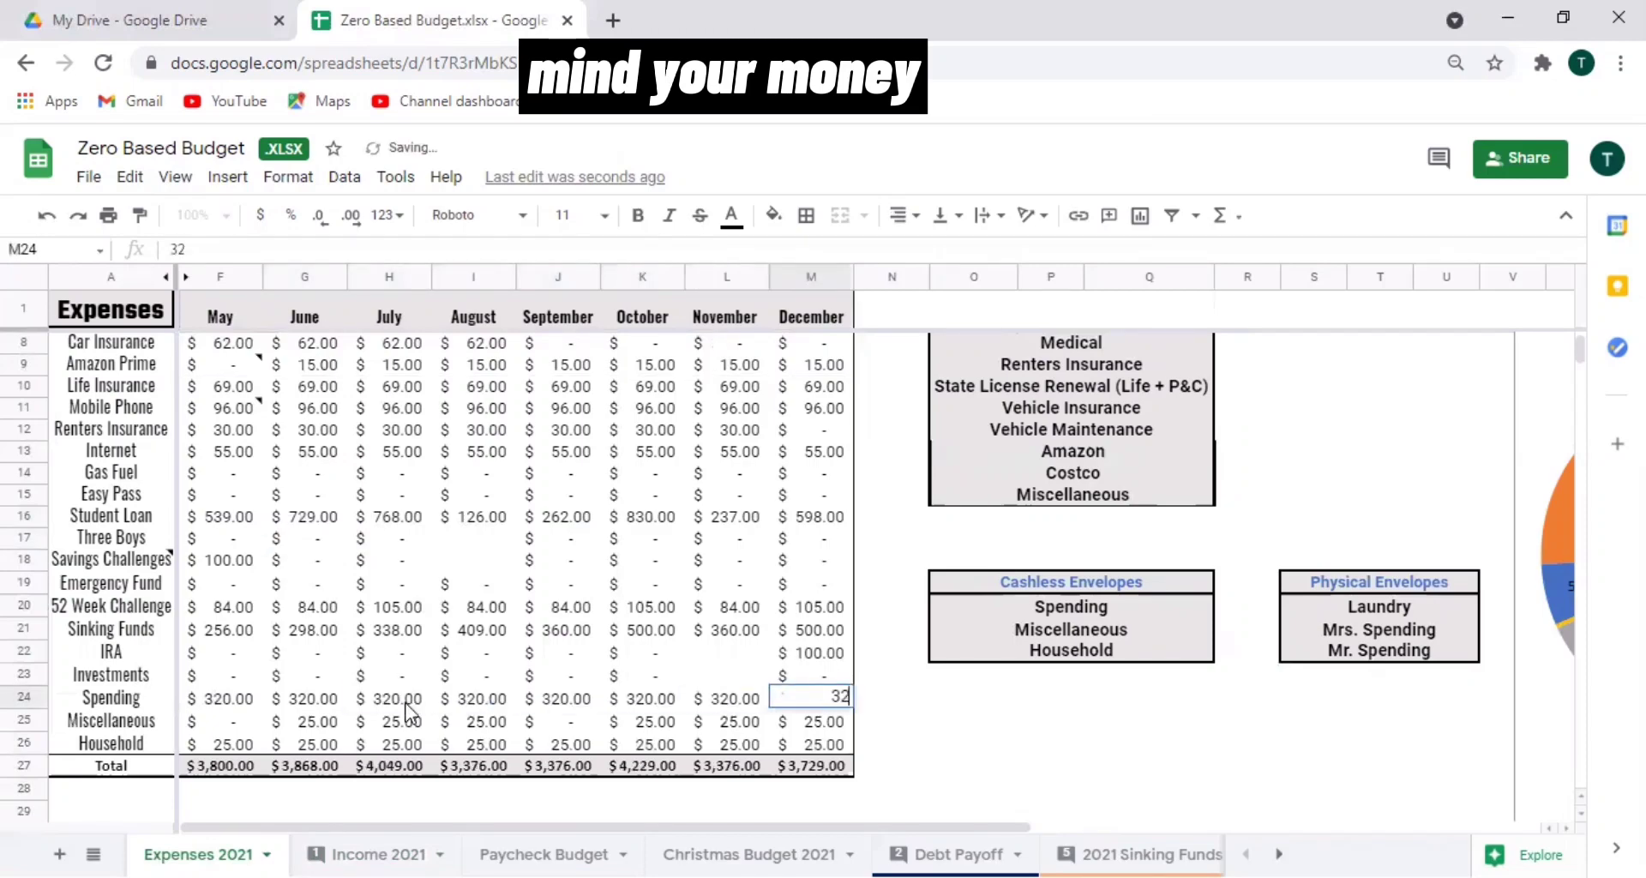
{"action": "type", "text": "320"}
{"action": "key", "text": "Tab"}
Check the remaining amounts on the Income 2021 sheet, and set June's Savings Challenges on the Expenses 2021 sheet to 100.
{"action": "left_click", "coordinate": [386, 766]}
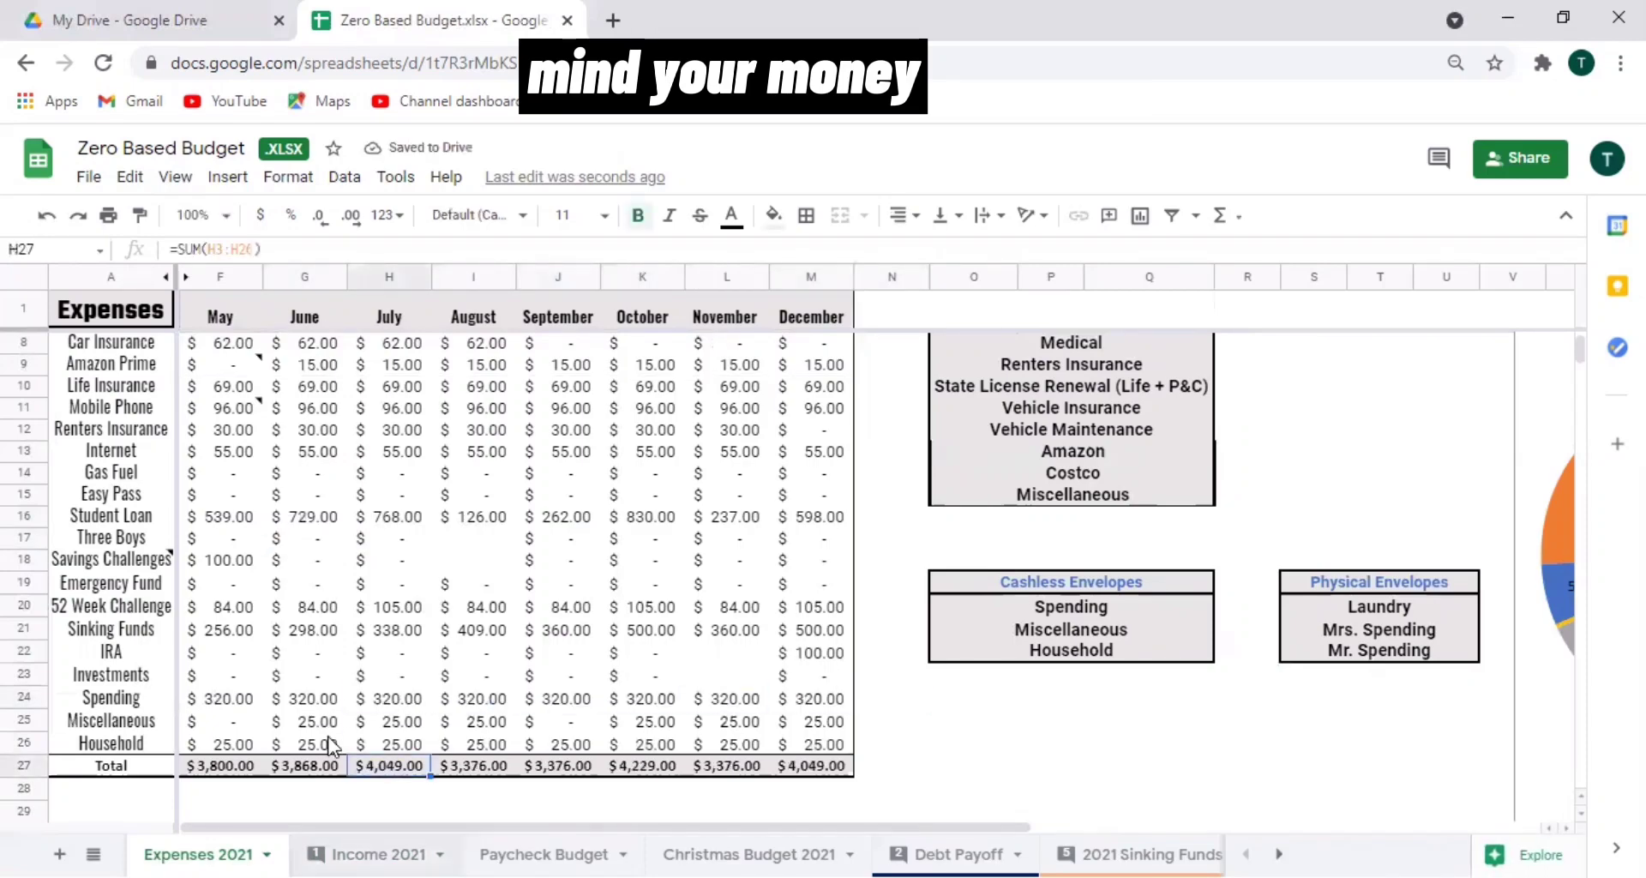
{"action": "left_click", "coordinate": [377, 855]}
{"action": "left_click", "coordinate": [199, 855]}
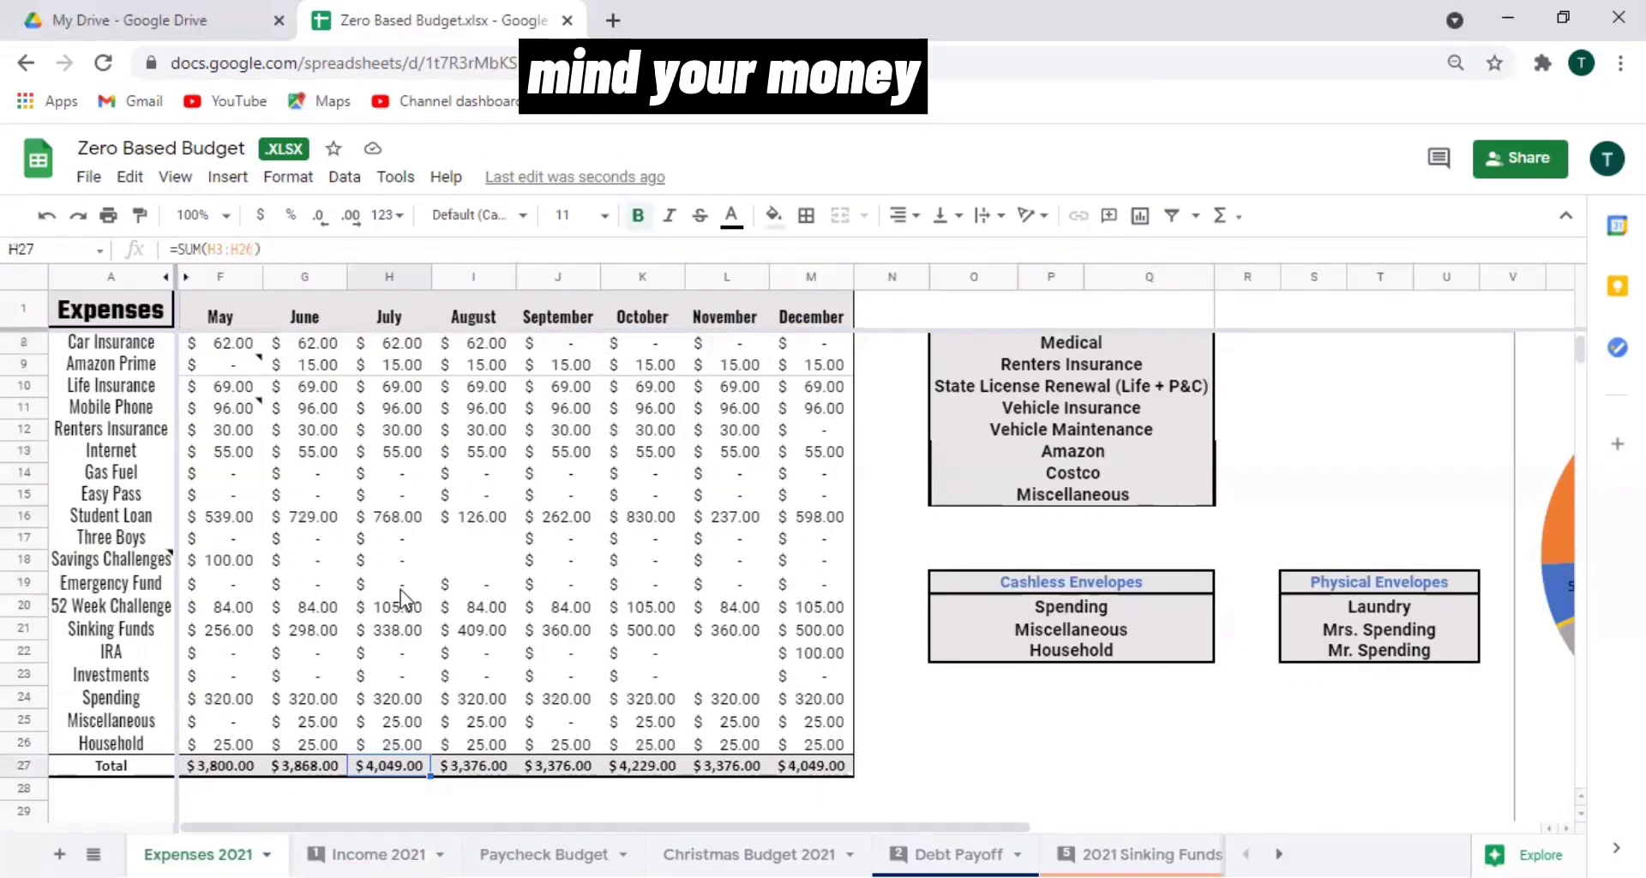
{"action": "left_click", "coordinate": [400, 588]}
{"action": "left_click", "coordinate": [401, 563]}
{"action": "left_click", "coordinate": [332, 568]}
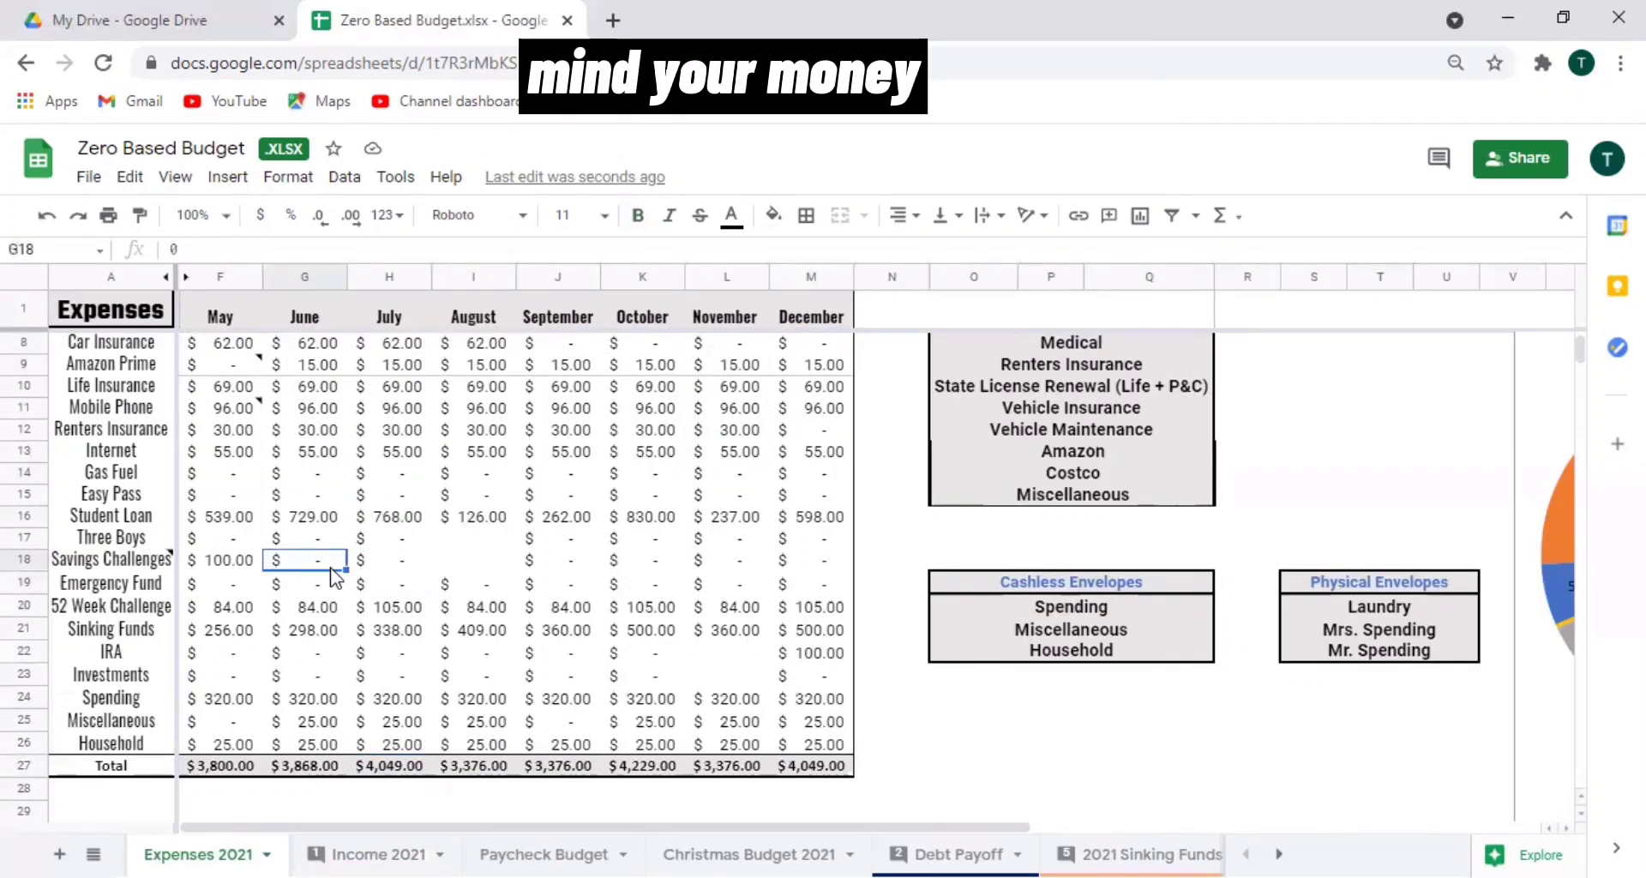
{"action": "type", "text": "100"}
{"action": "key", "text": "Return"}
Change the last addend of the June Student Loan formula to 392, giving =126+111+392.
{"action": "left_click", "coordinate": [313, 519]}
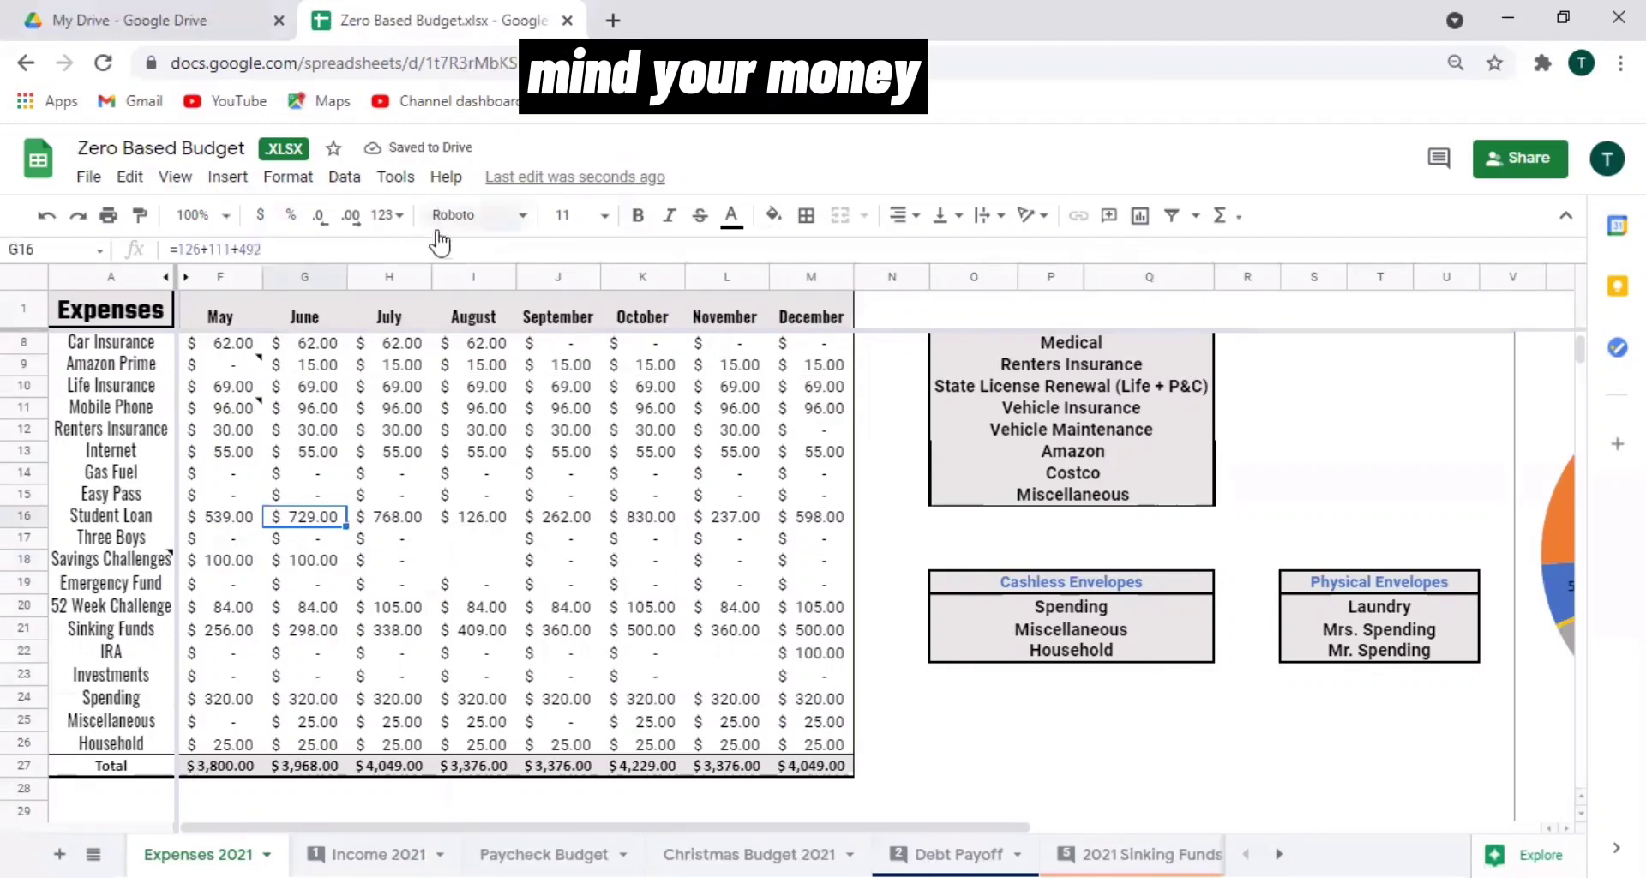
{"action": "left_click", "coordinate": [405, 254]}
{"action": "key", "text": "BackSpace"}
{"action": "key", "text": "BackSpace"}
{"action": "key", "text": "BackSpace"}
{"action": "type", "text": "392"}
{"action": "key", "text": "Return"}
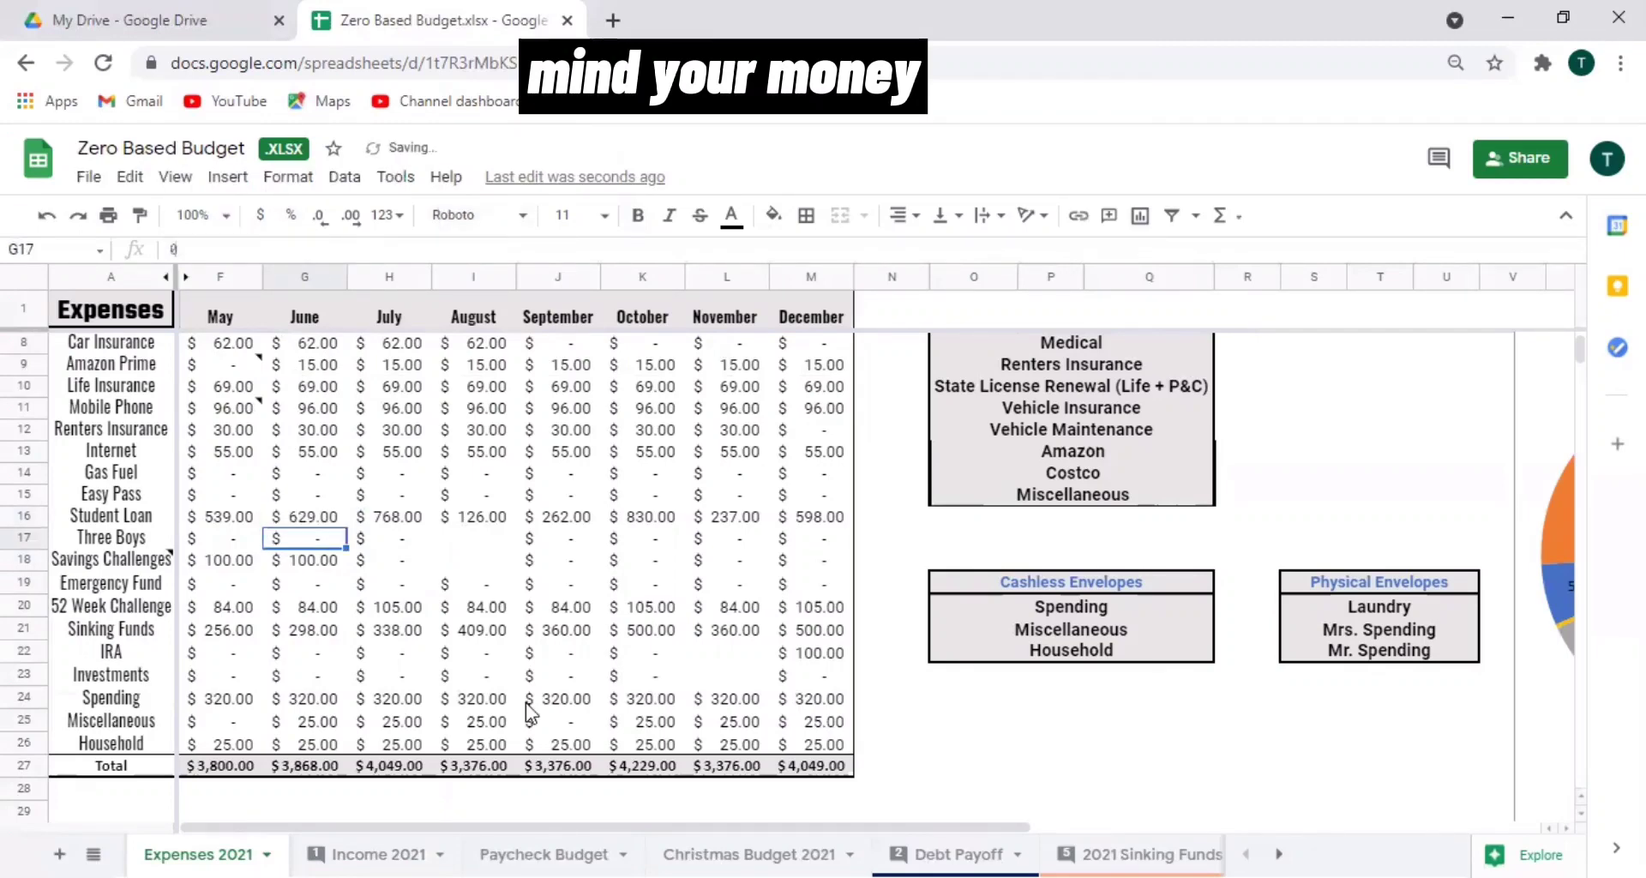
Check the Income 2021 balances, and set Savings Challenges on the Expenses 2021 sheet to 100 for each month from July to December.
{"action": "left_click", "coordinate": [378, 854]}
{"action": "left_click", "coordinate": [198, 854]}
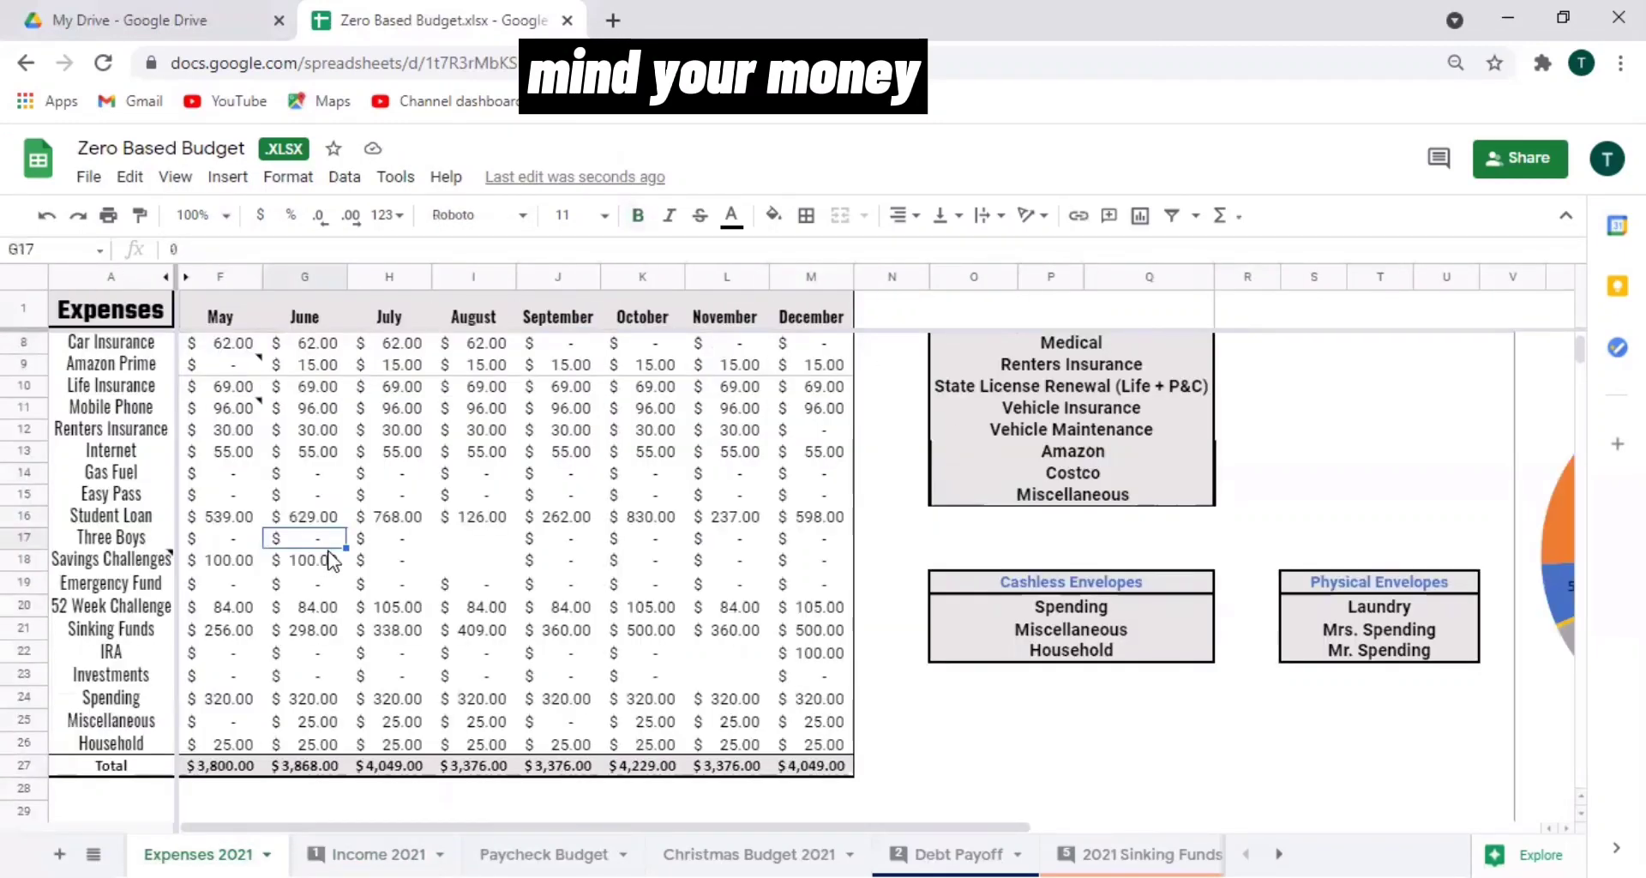
{"action": "left_click", "coordinate": [377, 566]}
{"action": "type", "text": "100"}
{"action": "key", "text": "Tab"}
{"action": "type", "text": "100"}
{"action": "key", "text": "Tab"}
{"action": "type", "text": "100"}
{"action": "key", "text": "Tab"}
{"action": "type", "text": "1"}
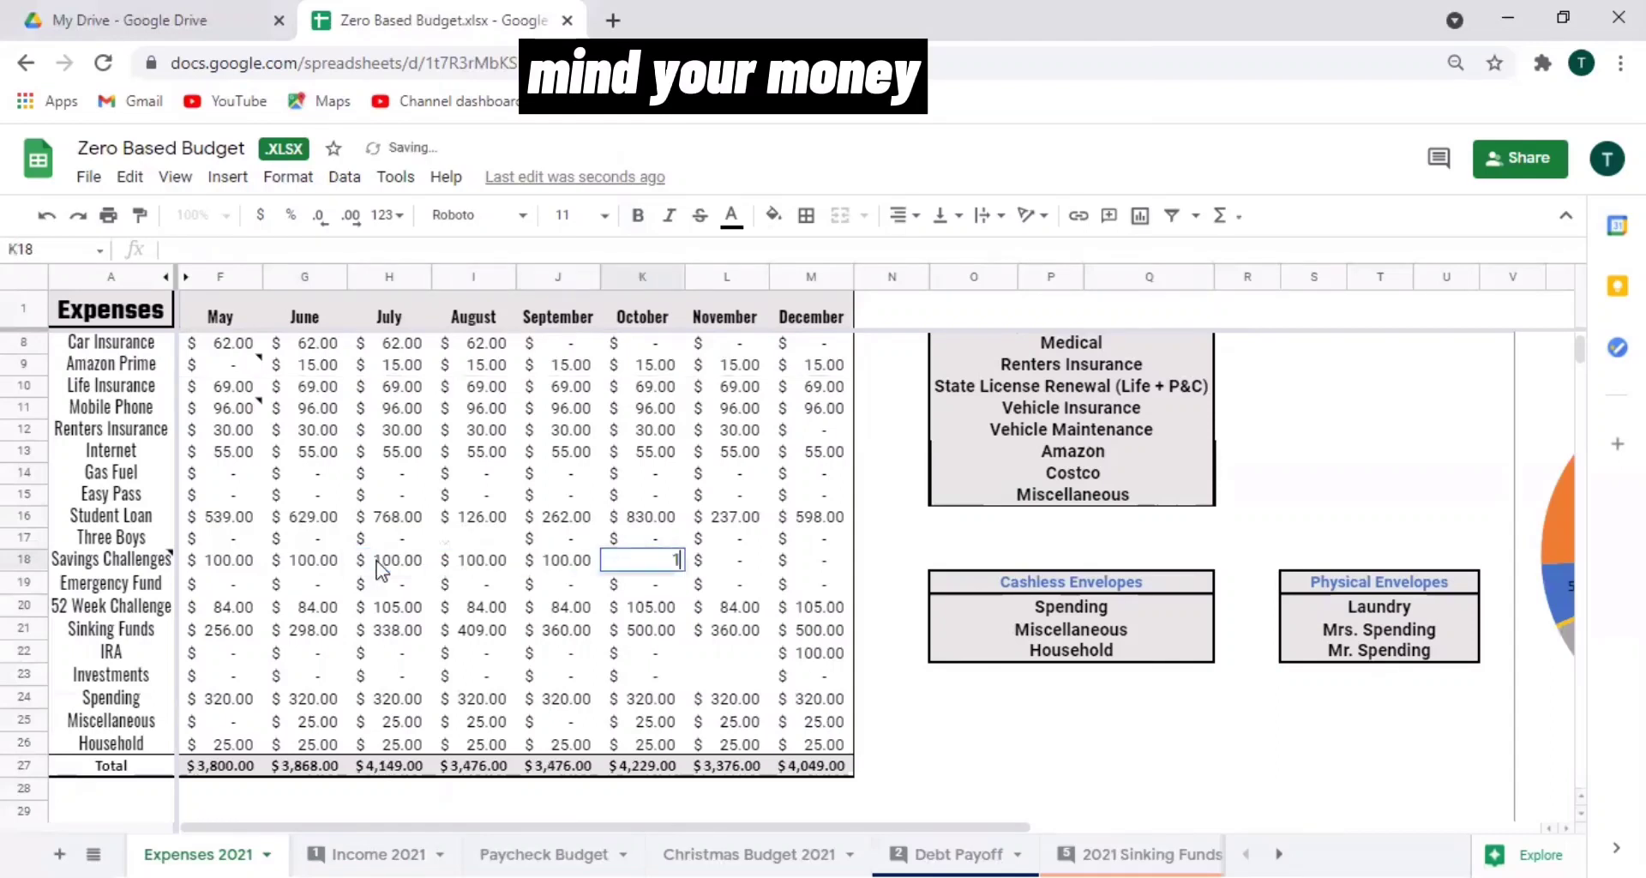
{"action": "type", "text": "00"}
{"action": "key", "text": "Tab"}
{"action": "type", "text": "100"}
{"action": "key", "text": "Tab"}
{"action": "type", "text": "100"}
{"action": "key", "text": "Tab"}
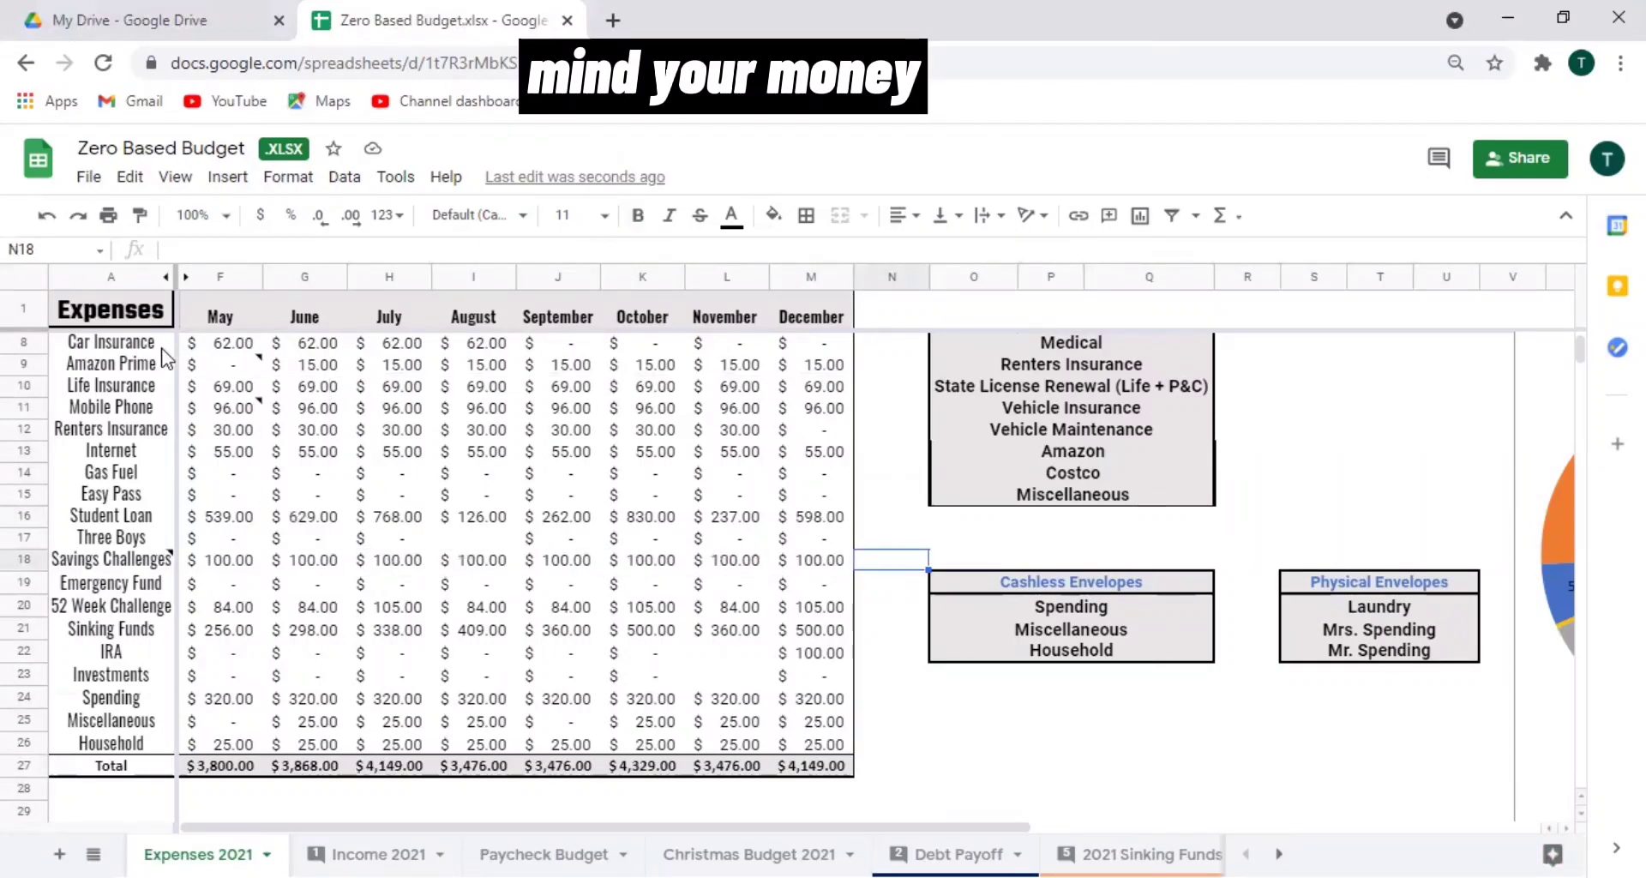
Delete the Amazon Prime row (row 9) from the Expenses 2021 sheet.
{"action": "left_click", "coordinate": [31, 364]}
{"action": "right_click", "coordinate": [33, 363]}
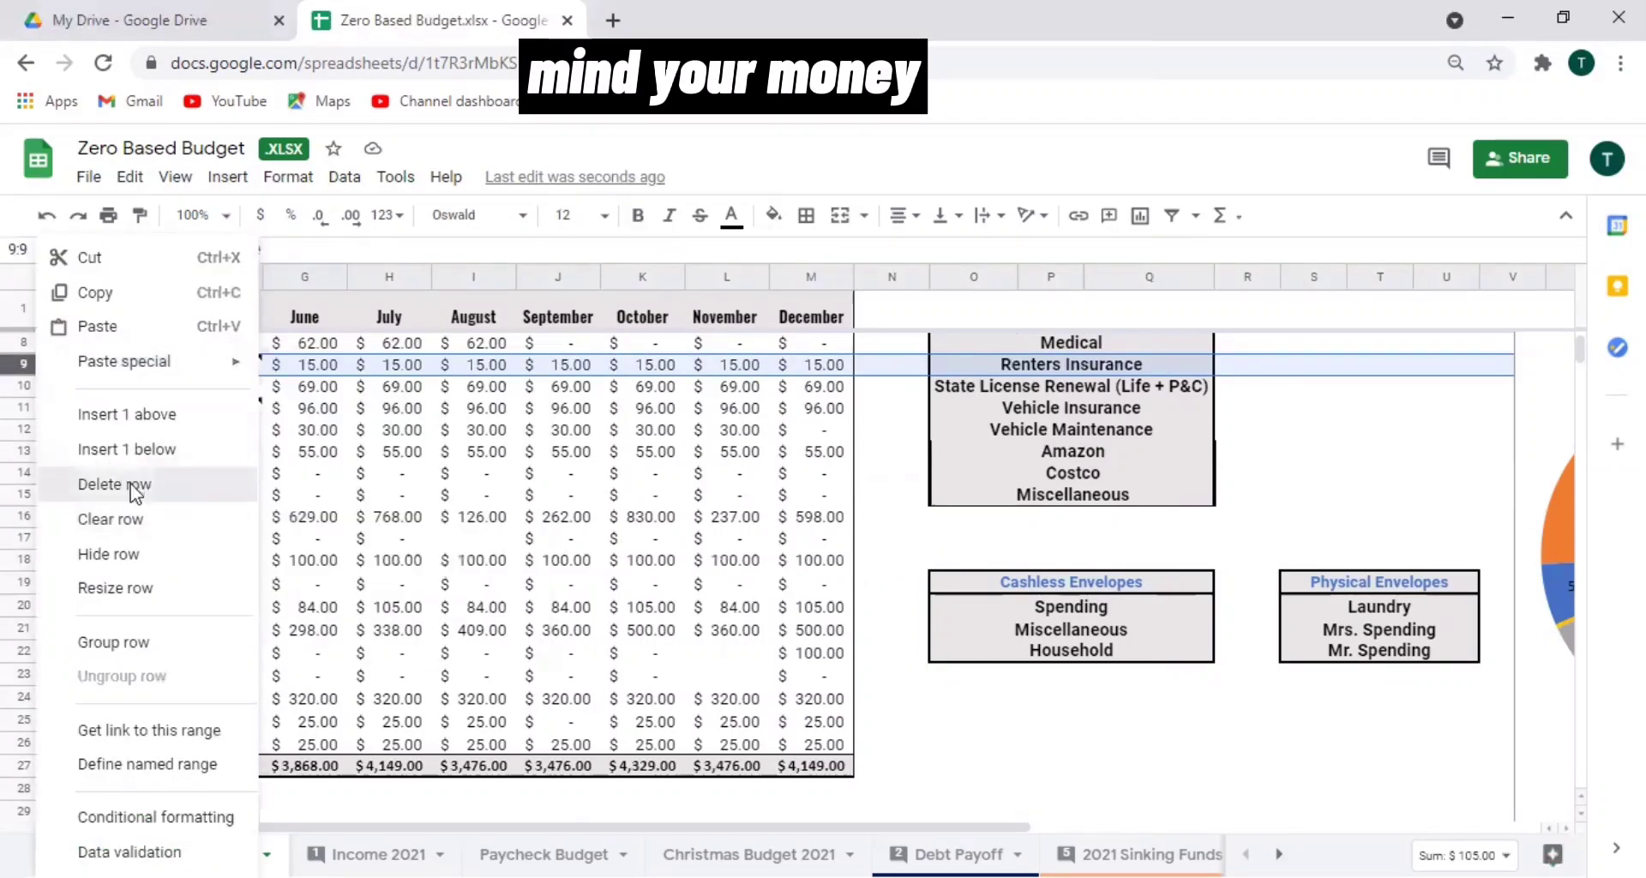
{"action": "left_click", "coordinate": [133, 490]}
Check June's remaining amount on Income 2021, and add 15 to June's Sinking Funds on Expenses 2021 with the formula =298+15.
{"action": "left_click", "coordinate": [230, 608]}
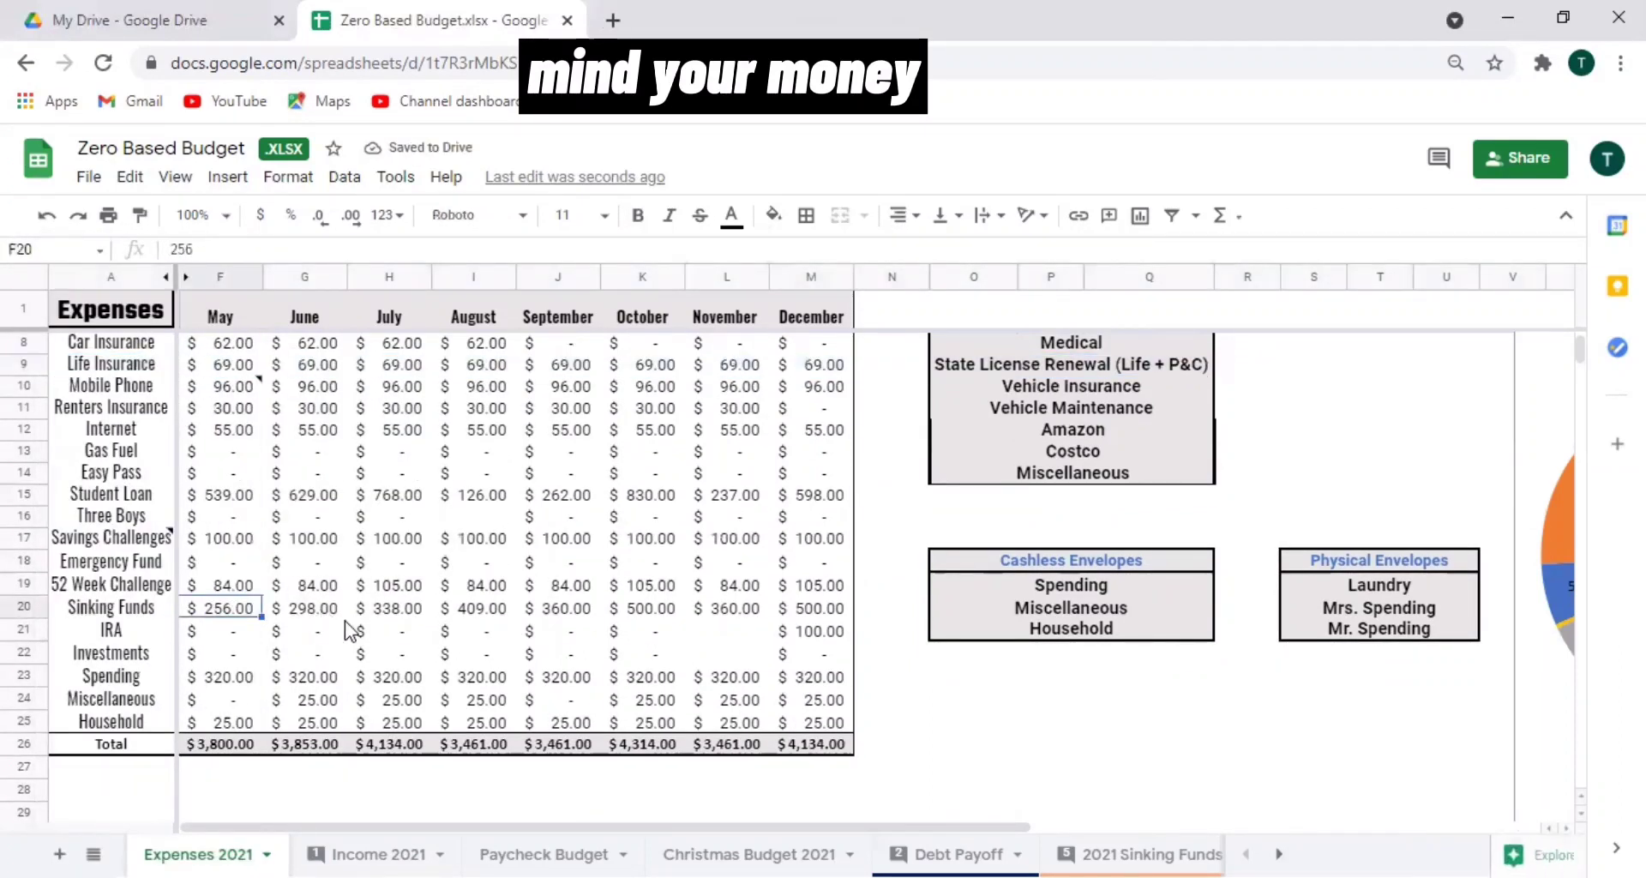
{"action": "left_click", "coordinate": [328, 744]}
{"action": "left_click", "coordinate": [377, 854]}
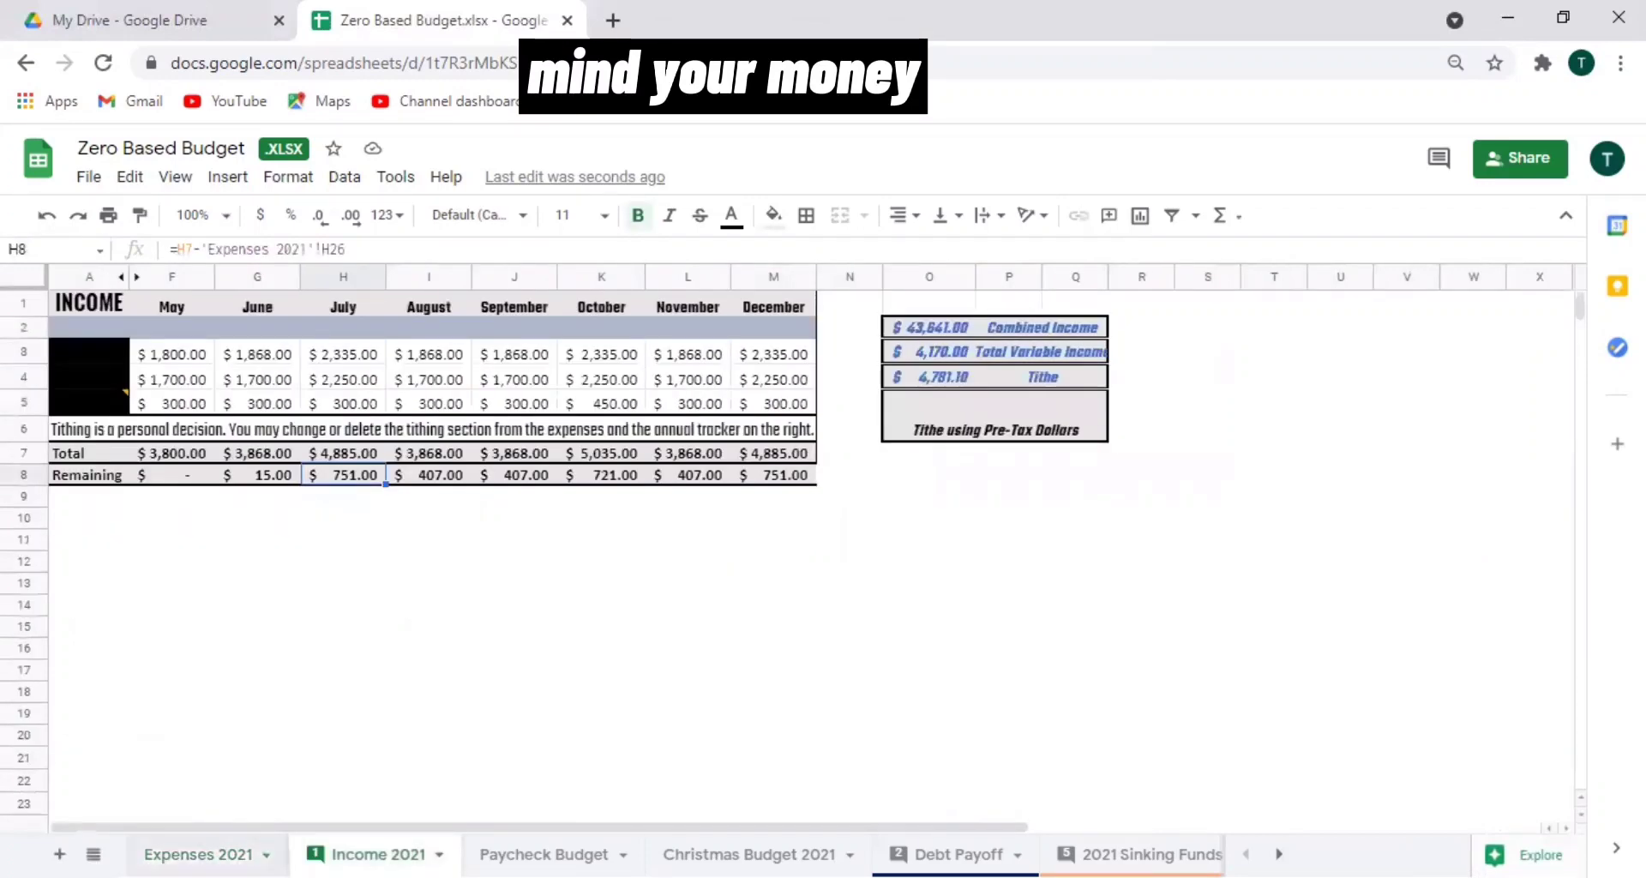
{"action": "left_click", "coordinate": [197, 854]}
{"action": "left_click", "coordinate": [330, 611]}
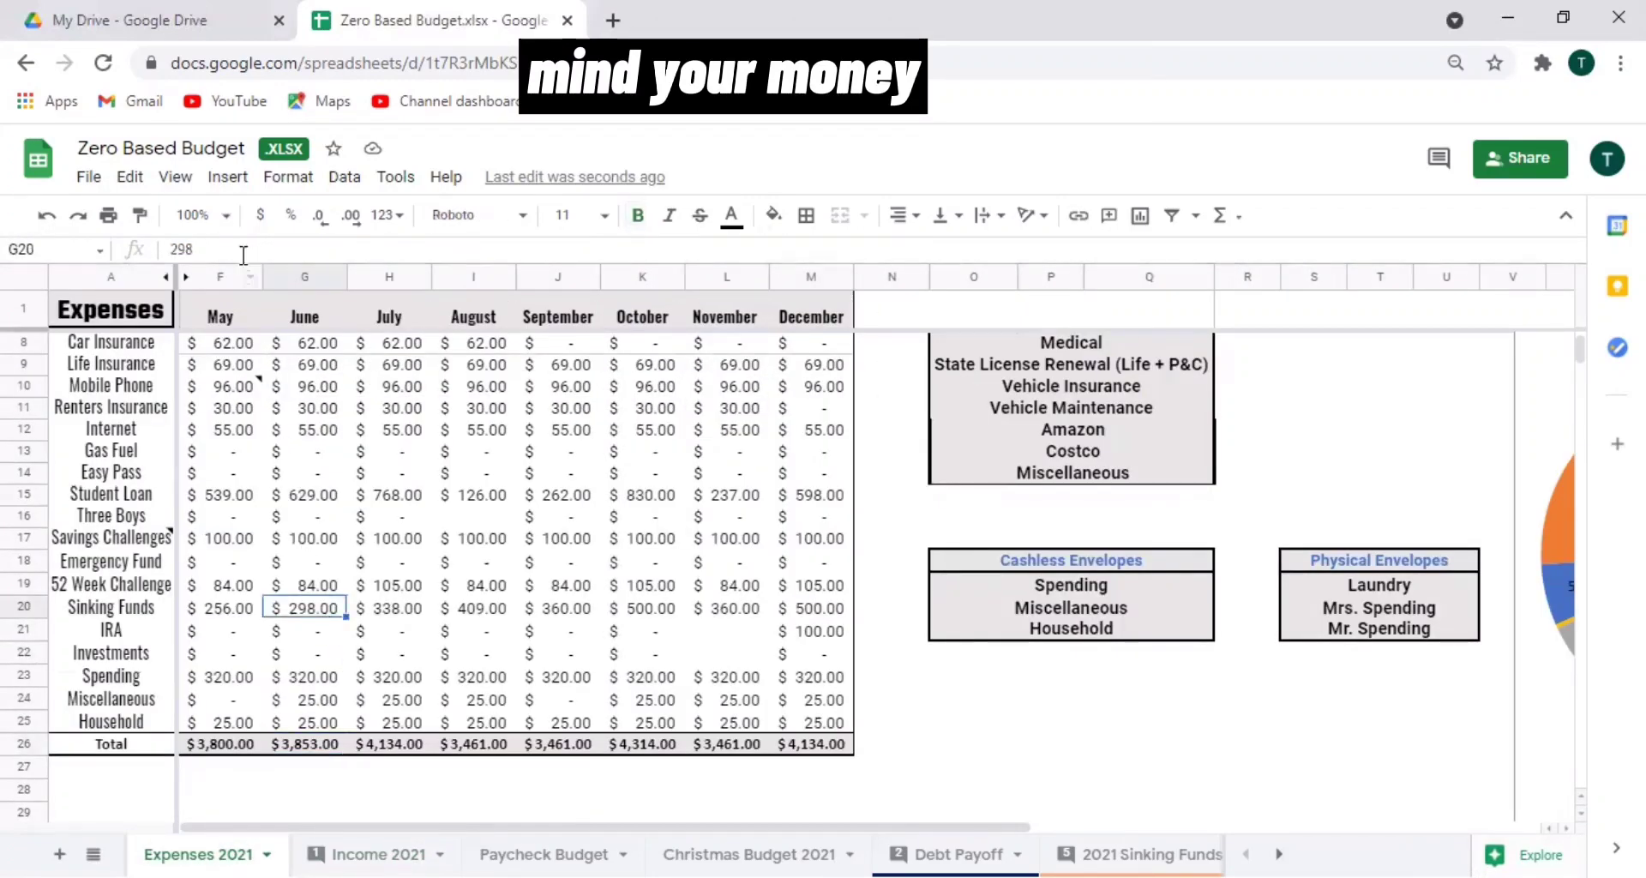
{"action": "left_click", "coordinate": [174, 249]}
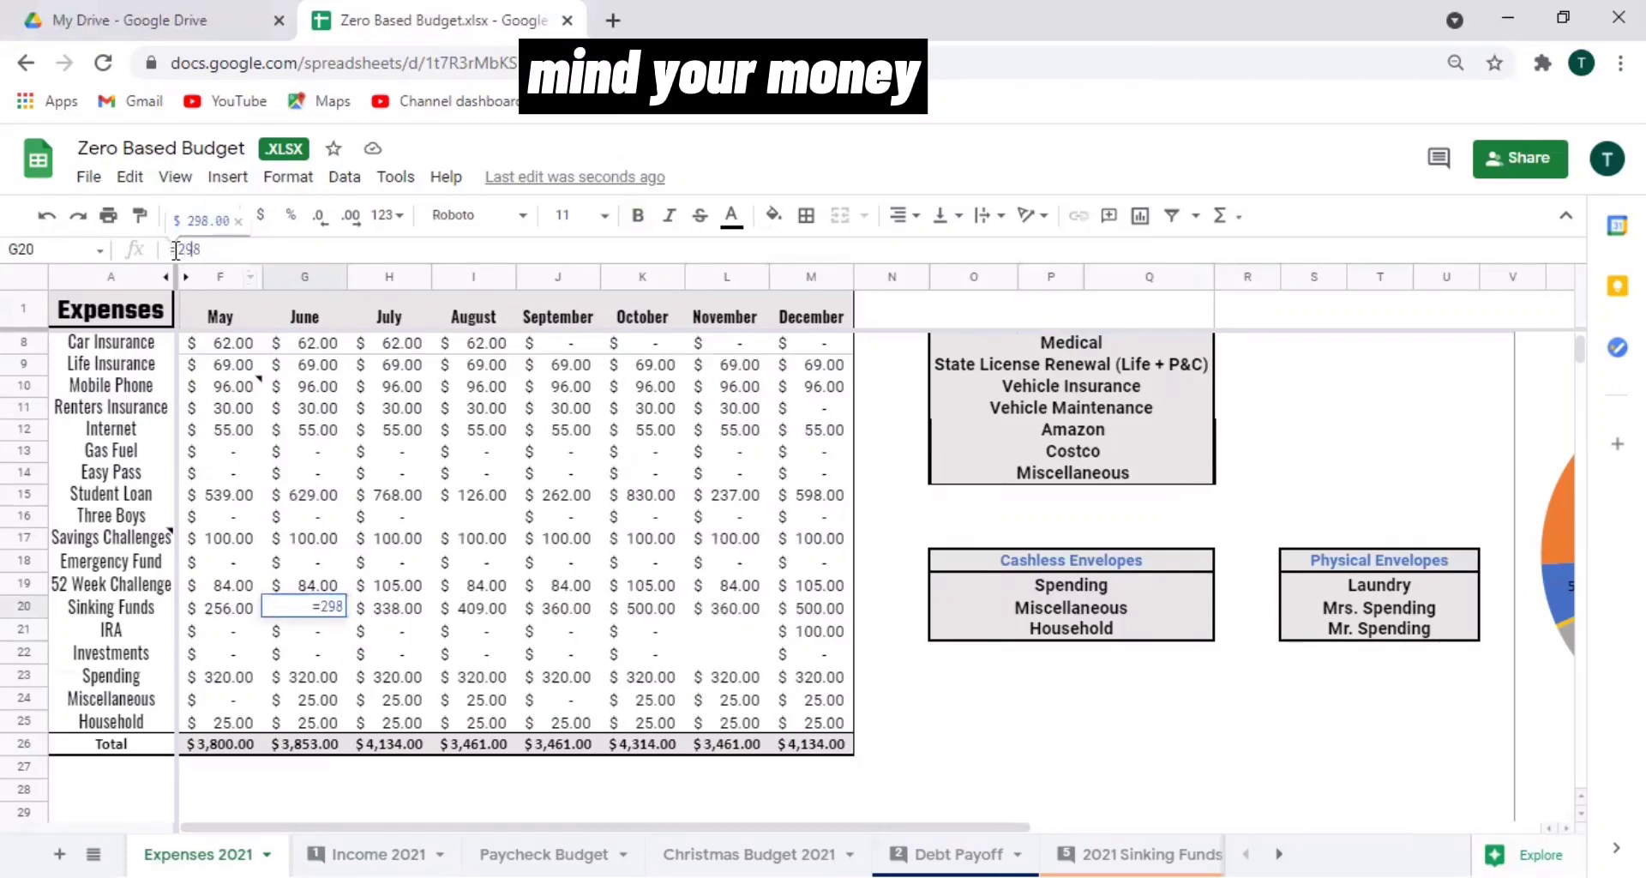
{"action": "key", "text": "Return"}
Check the Income 2021 balances, and add 15 to July's Sinking Funds on Expenses 2021 with the formula =338+15.
{"action": "left_click", "coordinate": [403, 854]}
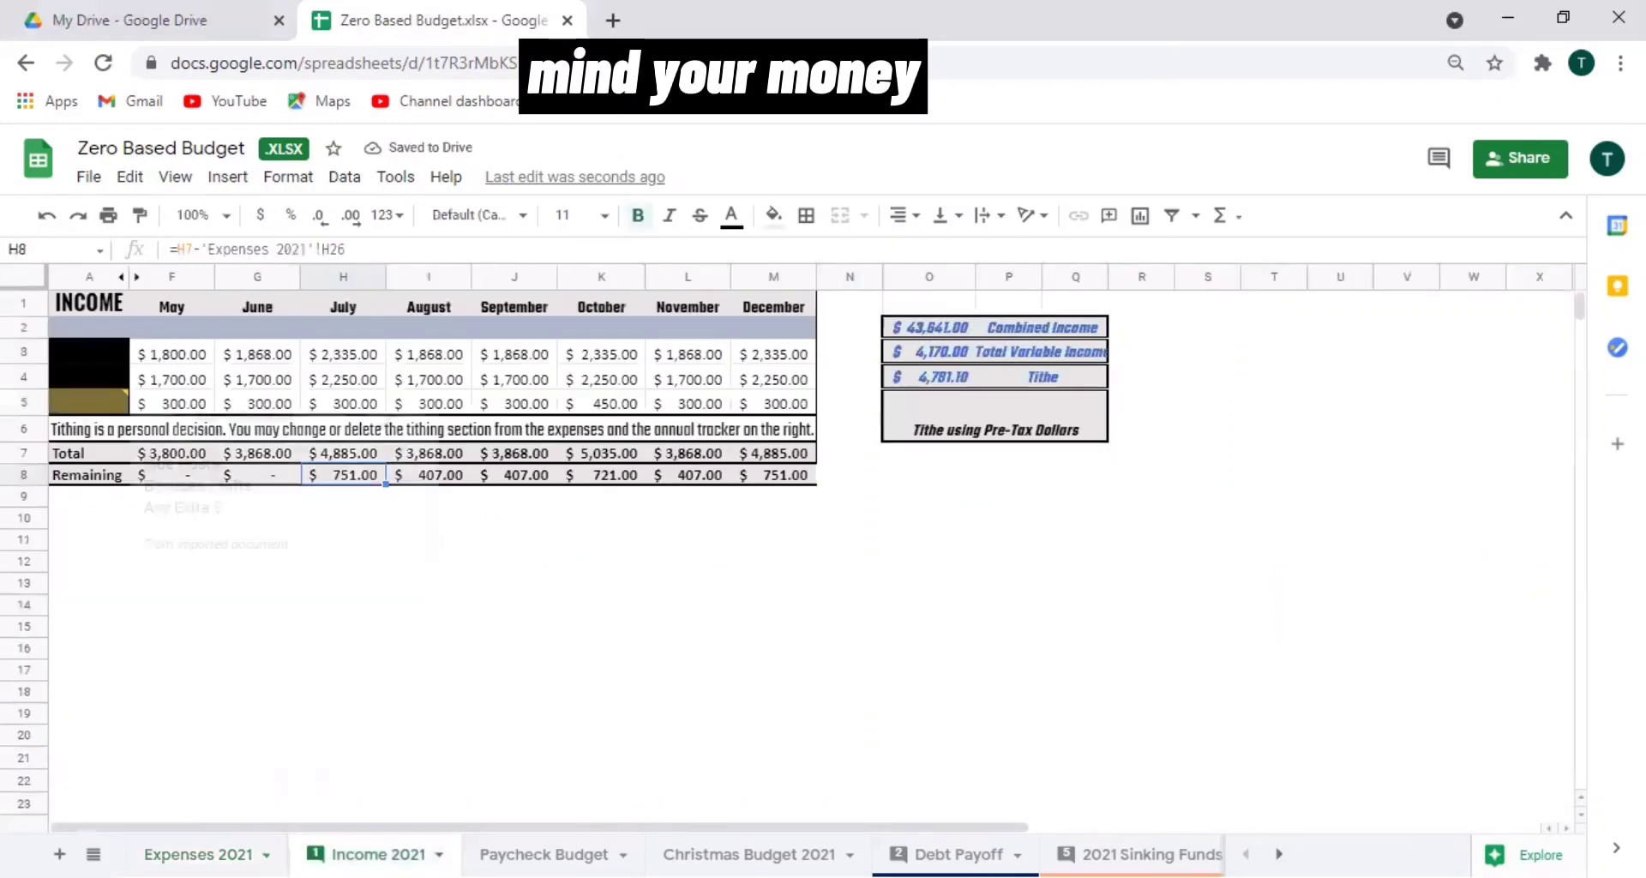
{"action": "left_click", "coordinate": [199, 853]}
{"action": "left_click", "coordinate": [394, 630]}
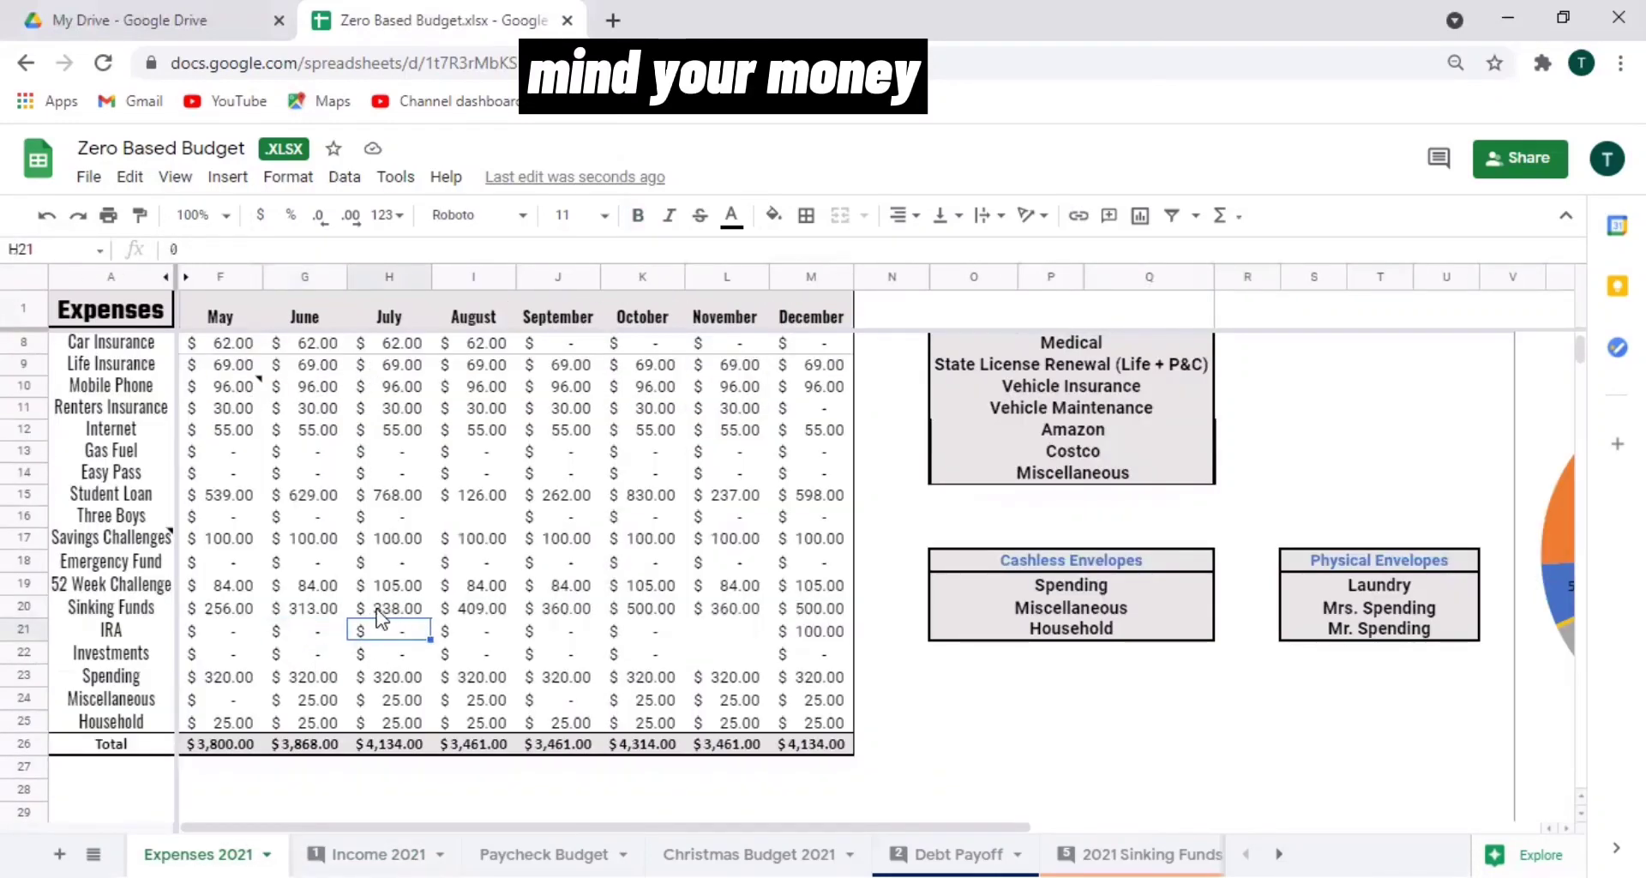
{"action": "left_click", "coordinate": [147, 611]}
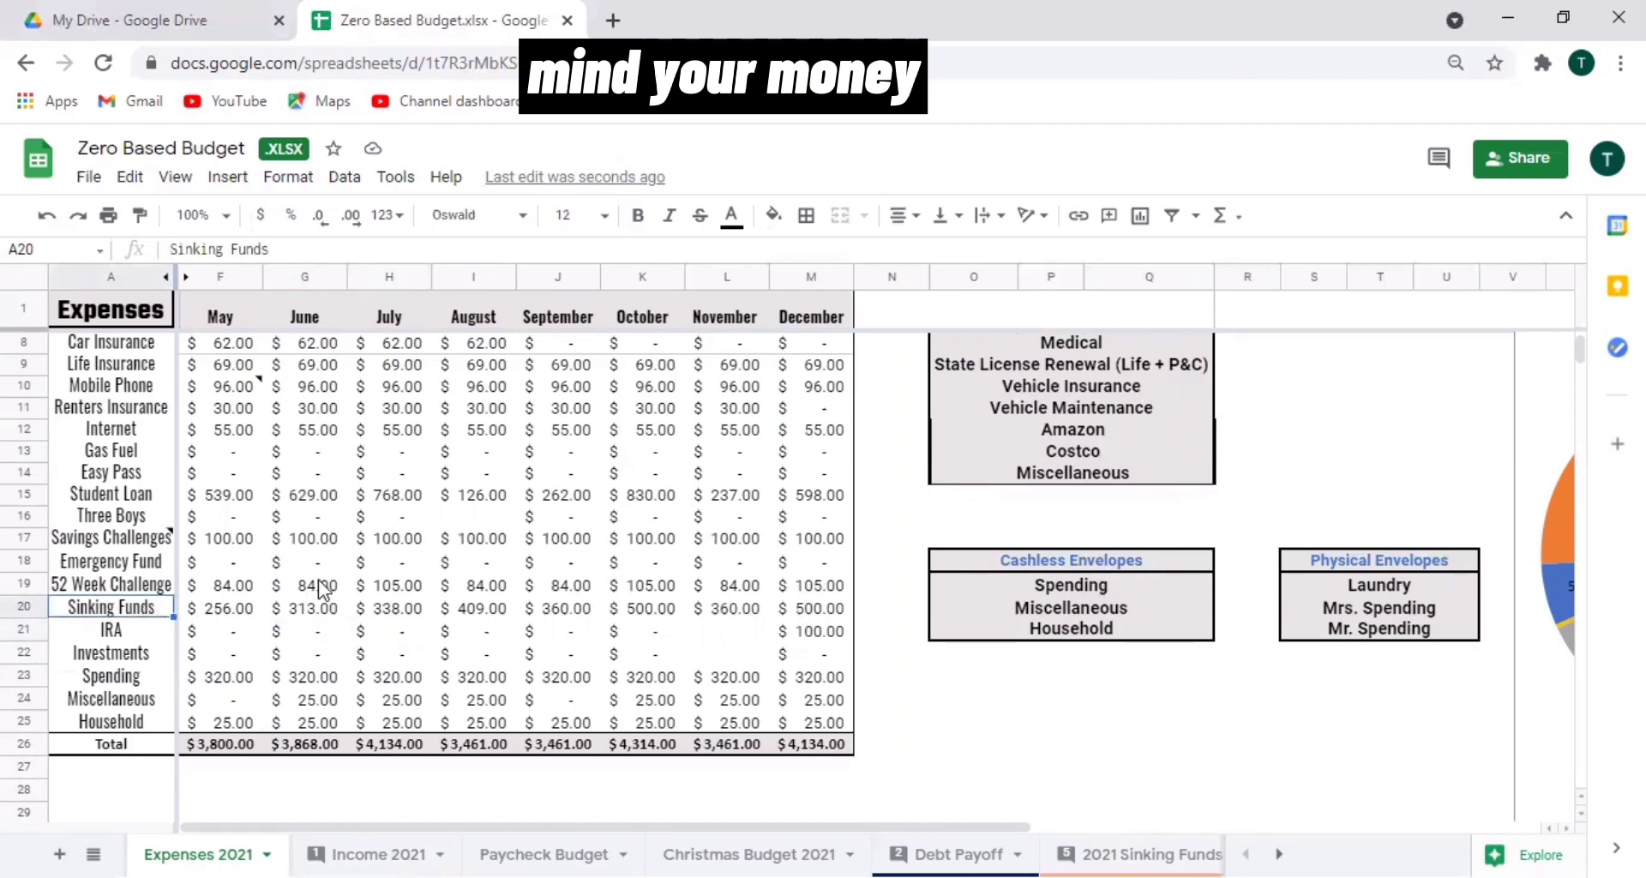
{"action": "left_click", "coordinate": [407, 611]}
{"action": "left_click", "coordinate": [174, 249]}
{"action": "type", "text": "=338+1"}
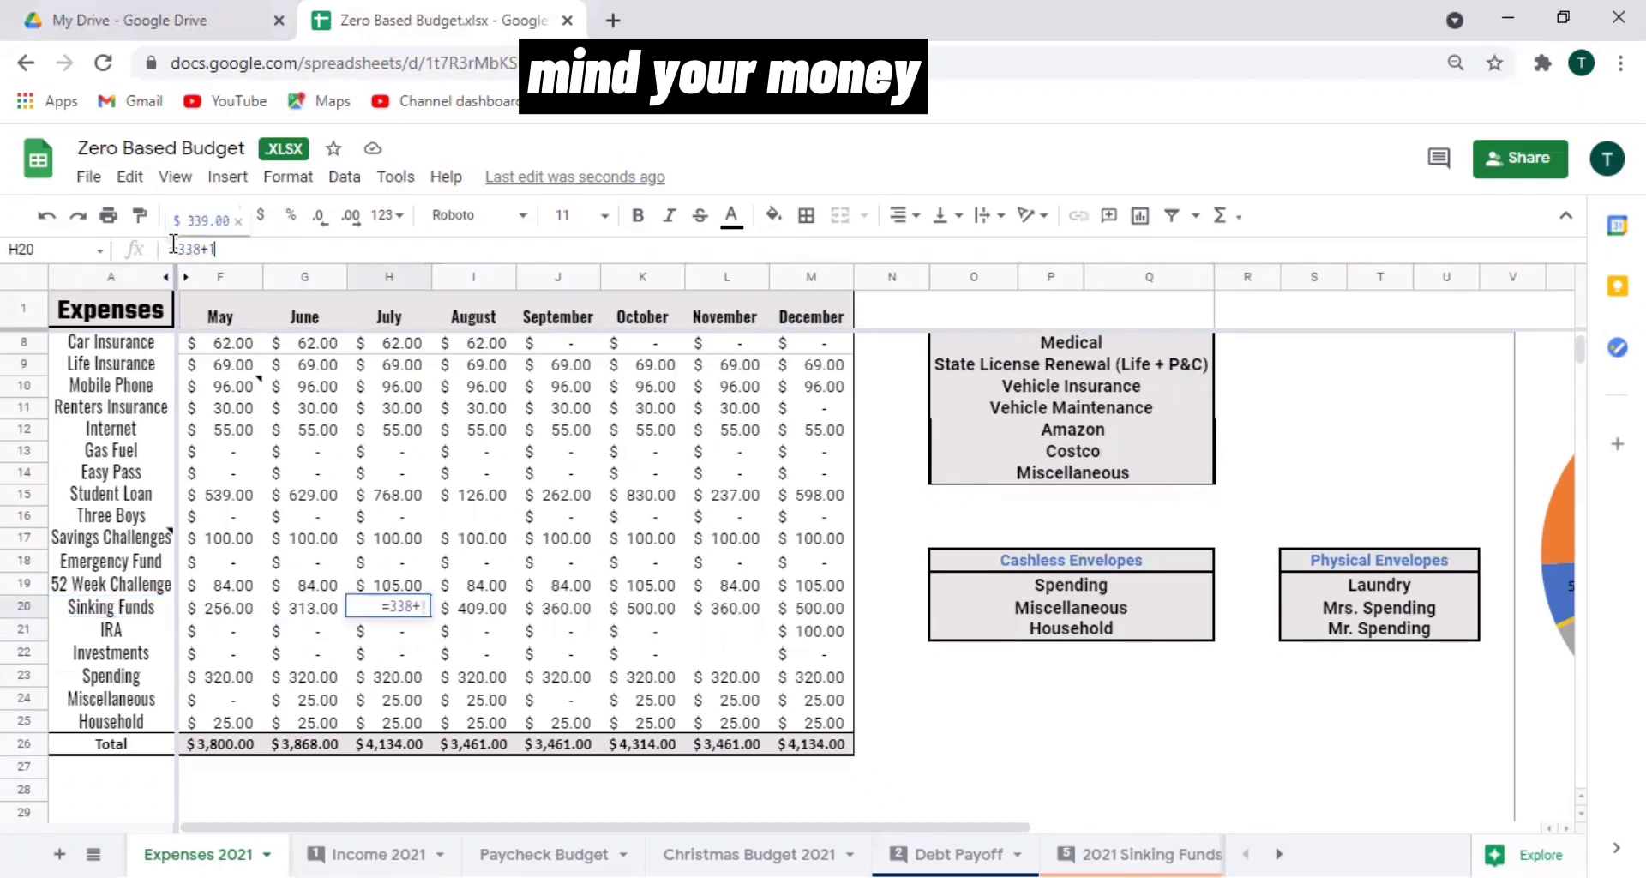
{"action": "key", "text": "Return"}
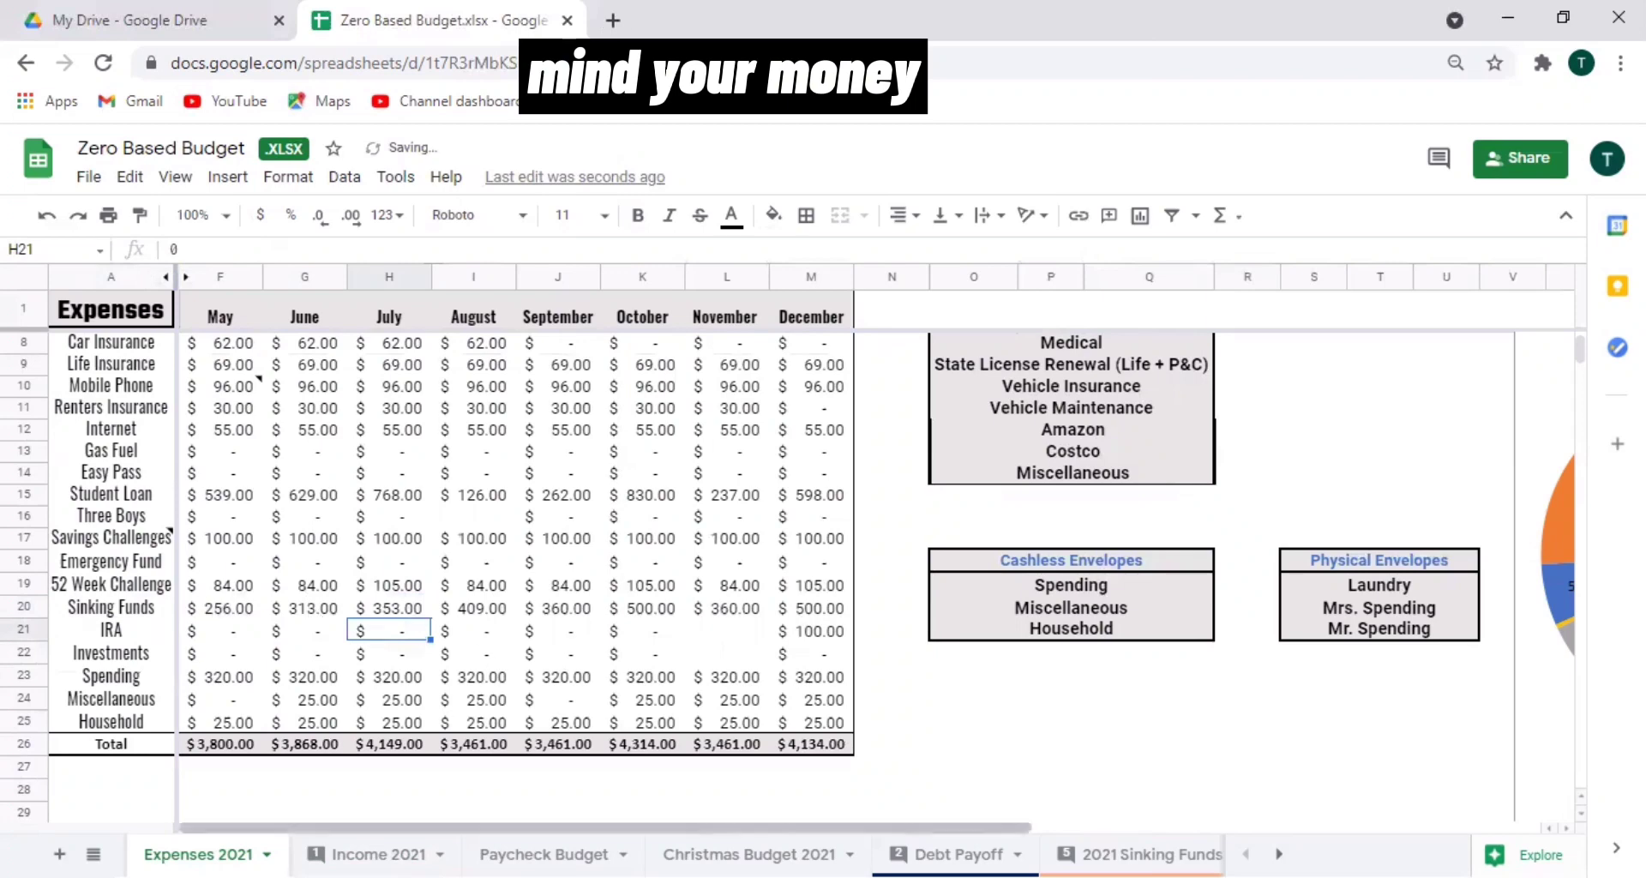
Check July's remaining amount on the Income 2021 sheet and review the July expense amounts from Electricity to Investments on Expenses 2021.
{"action": "left_click", "coordinate": [377, 854]}
{"action": "left_click", "coordinate": [197, 854]}
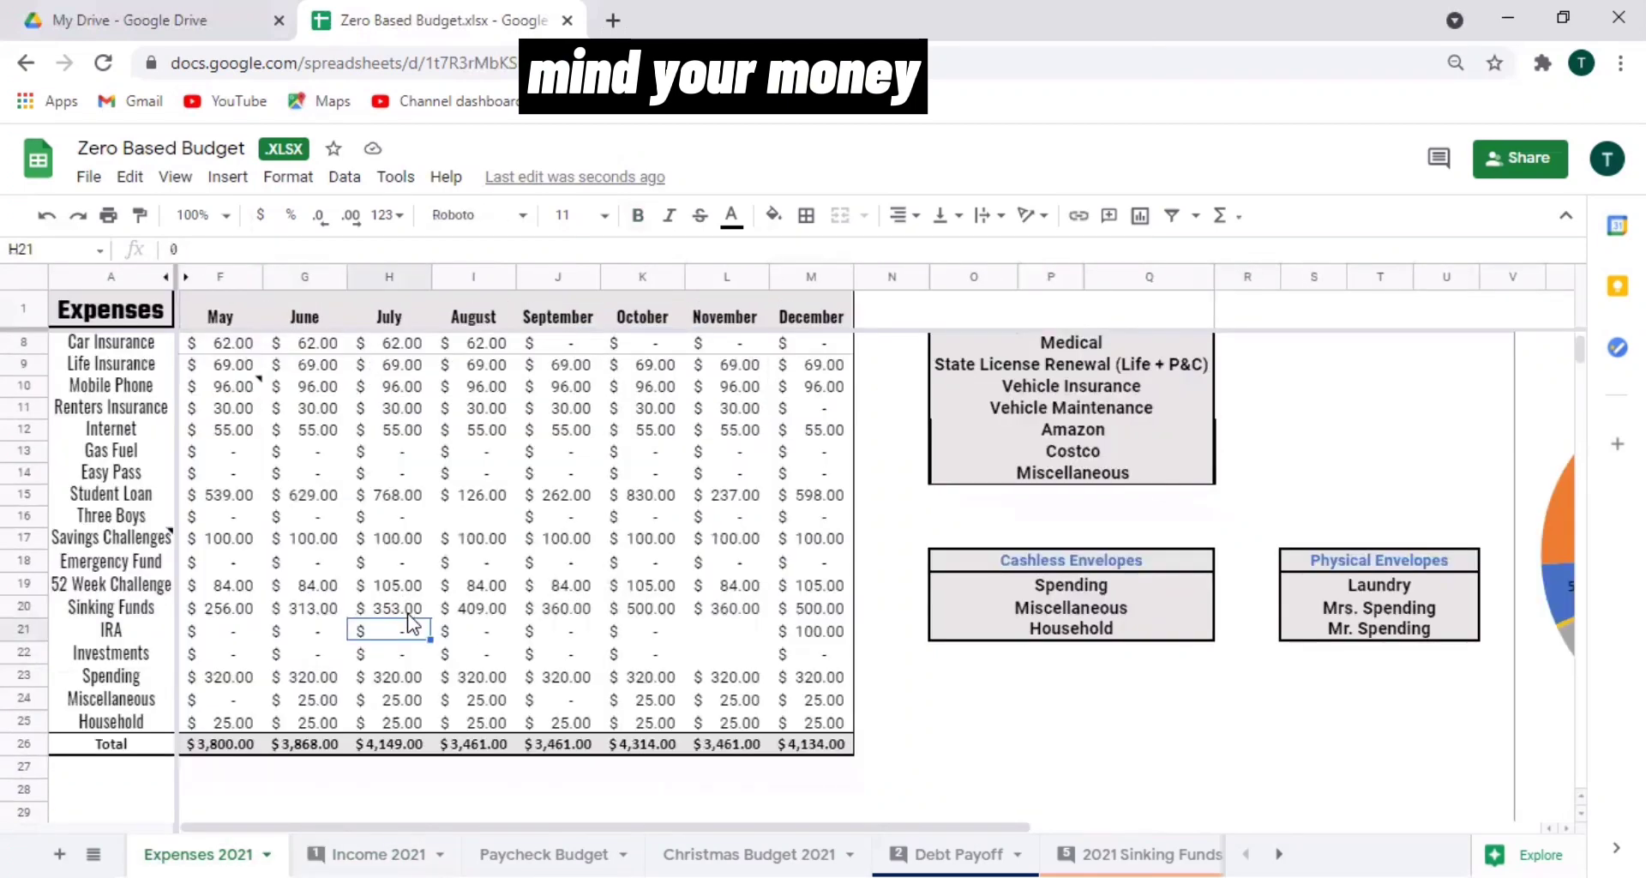
{"action": "left_click", "coordinate": [408, 615]}
{"action": "key", "text": "Down"}
{"action": "key", "text": "Down"}
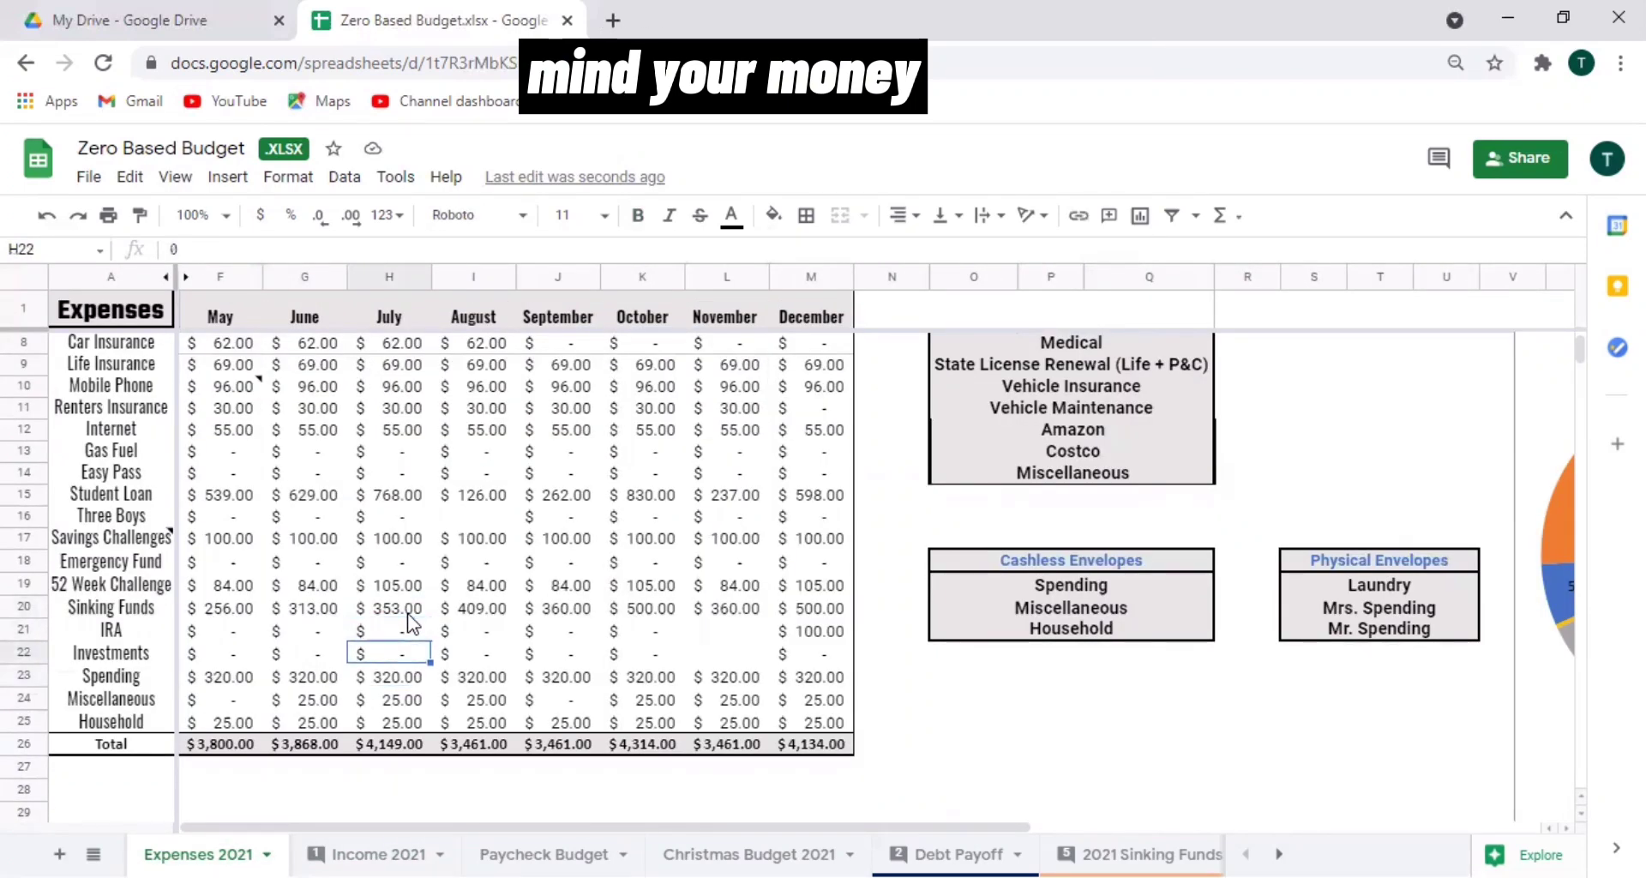
{"action": "key", "text": "Up"}
{"action": "key", "text": "Up"}
{"action": "key", "text": "Up"}
{"action": "key", "text": "Up"}
{"action": "key", "text": "Up"}
{"action": "key", "text": "Up"}
{"action": "key", "text": "Up"}
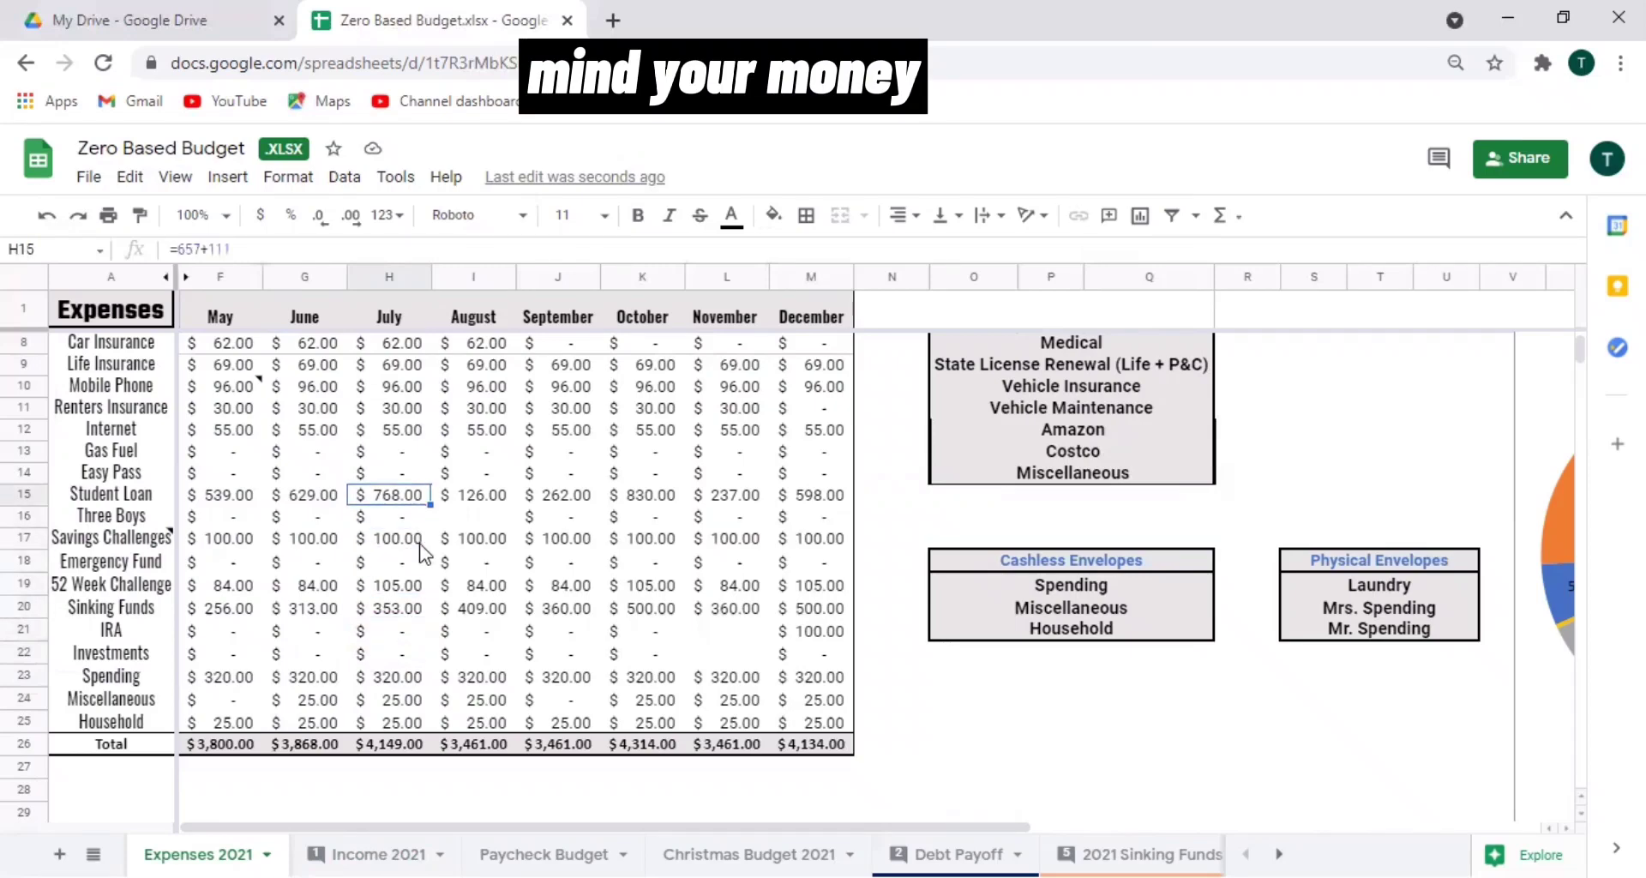
{"action": "key", "text": "Up"}
{"action": "key", "text": "Up"}
{"action": "key", "text": "Up"}
{"action": "key", "text": "Up"}
{"action": "key", "text": "Up"}
{"action": "key", "text": "Up"}
{"action": "key", "text": "Up"}
{"action": "key", "text": "Up"}
{"action": "key", "text": "Up"}
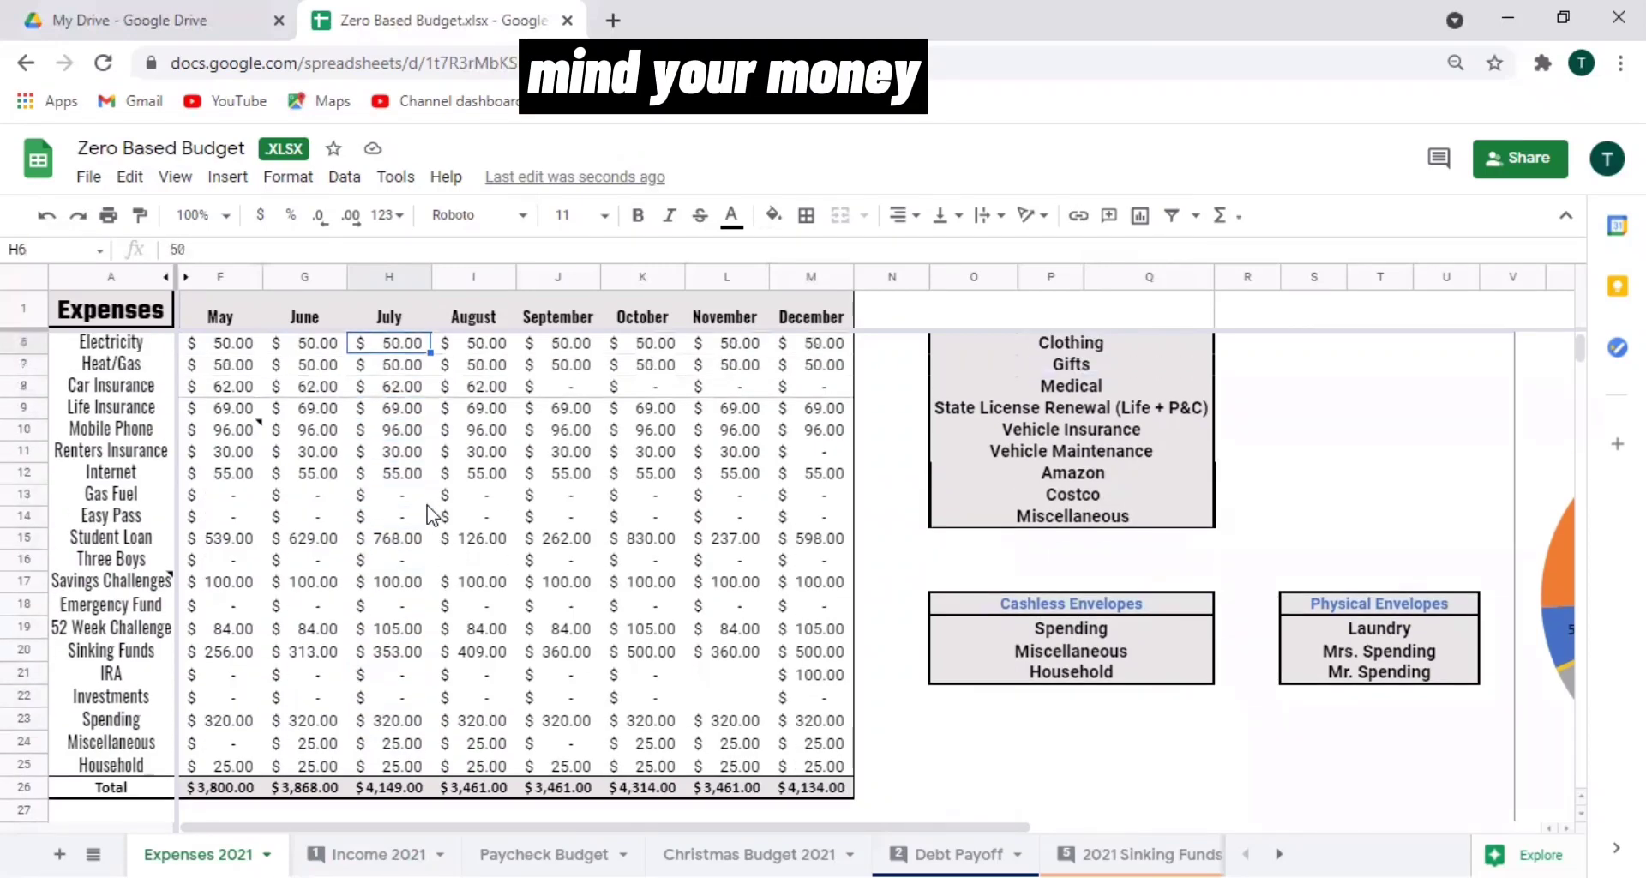
{"action": "key", "text": "Down"}
{"action": "key", "text": "Down"}
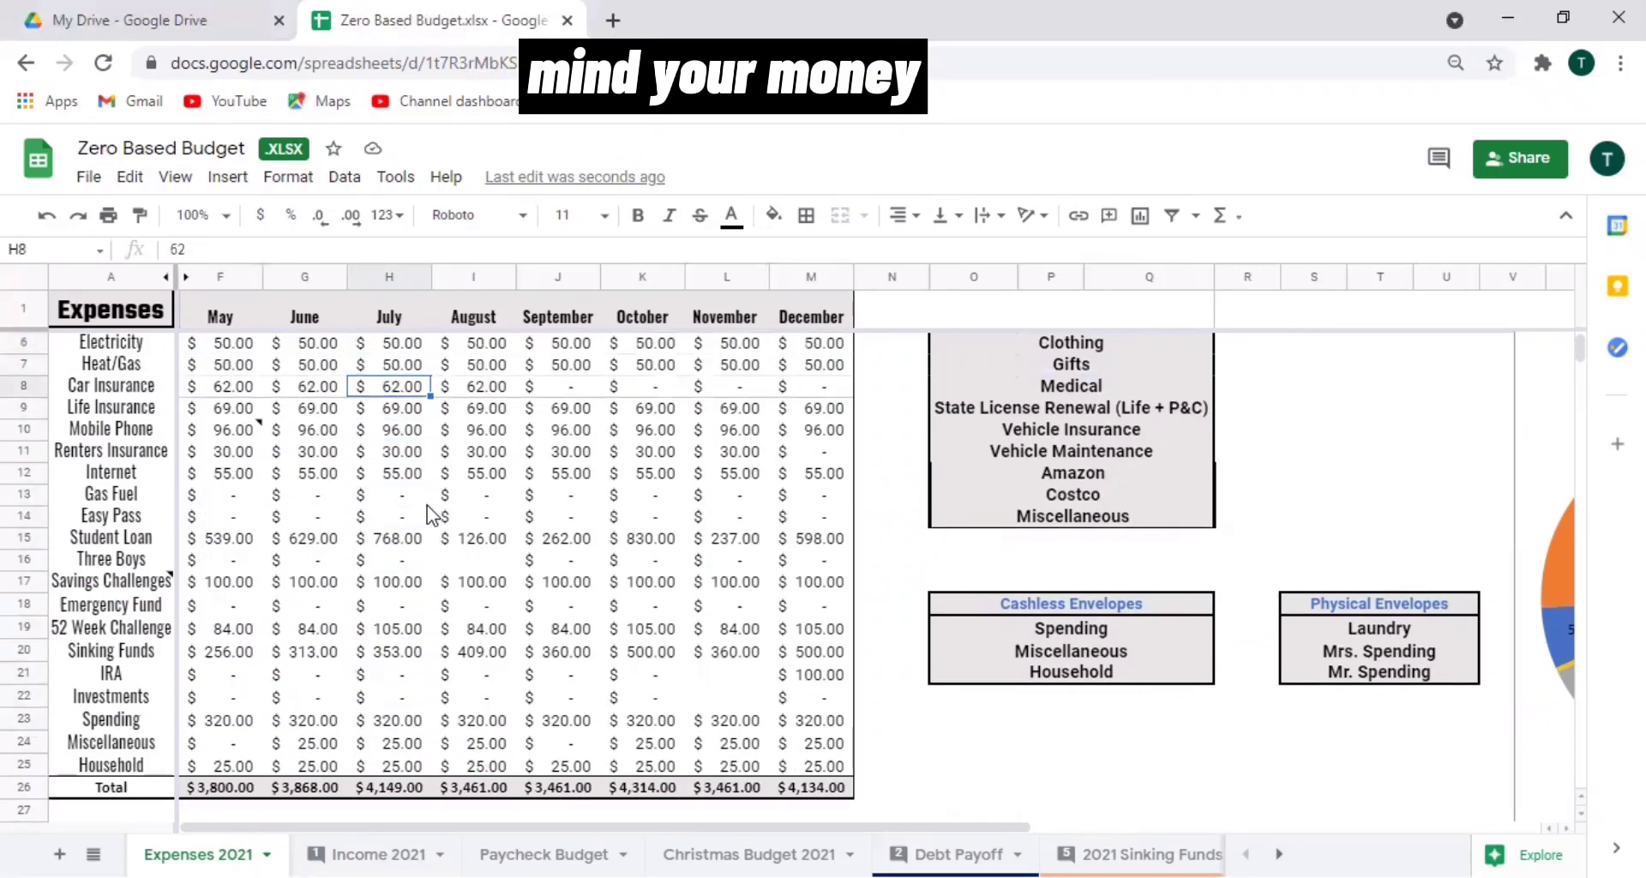
Add the note "use vehicle insurance sinking fund to pay in full. (unless we have the car)" to September's Car Insurance cell.
{"action": "left_click", "coordinate": [595, 390]}
{"action": "right_click", "coordinate": [595, 390]}
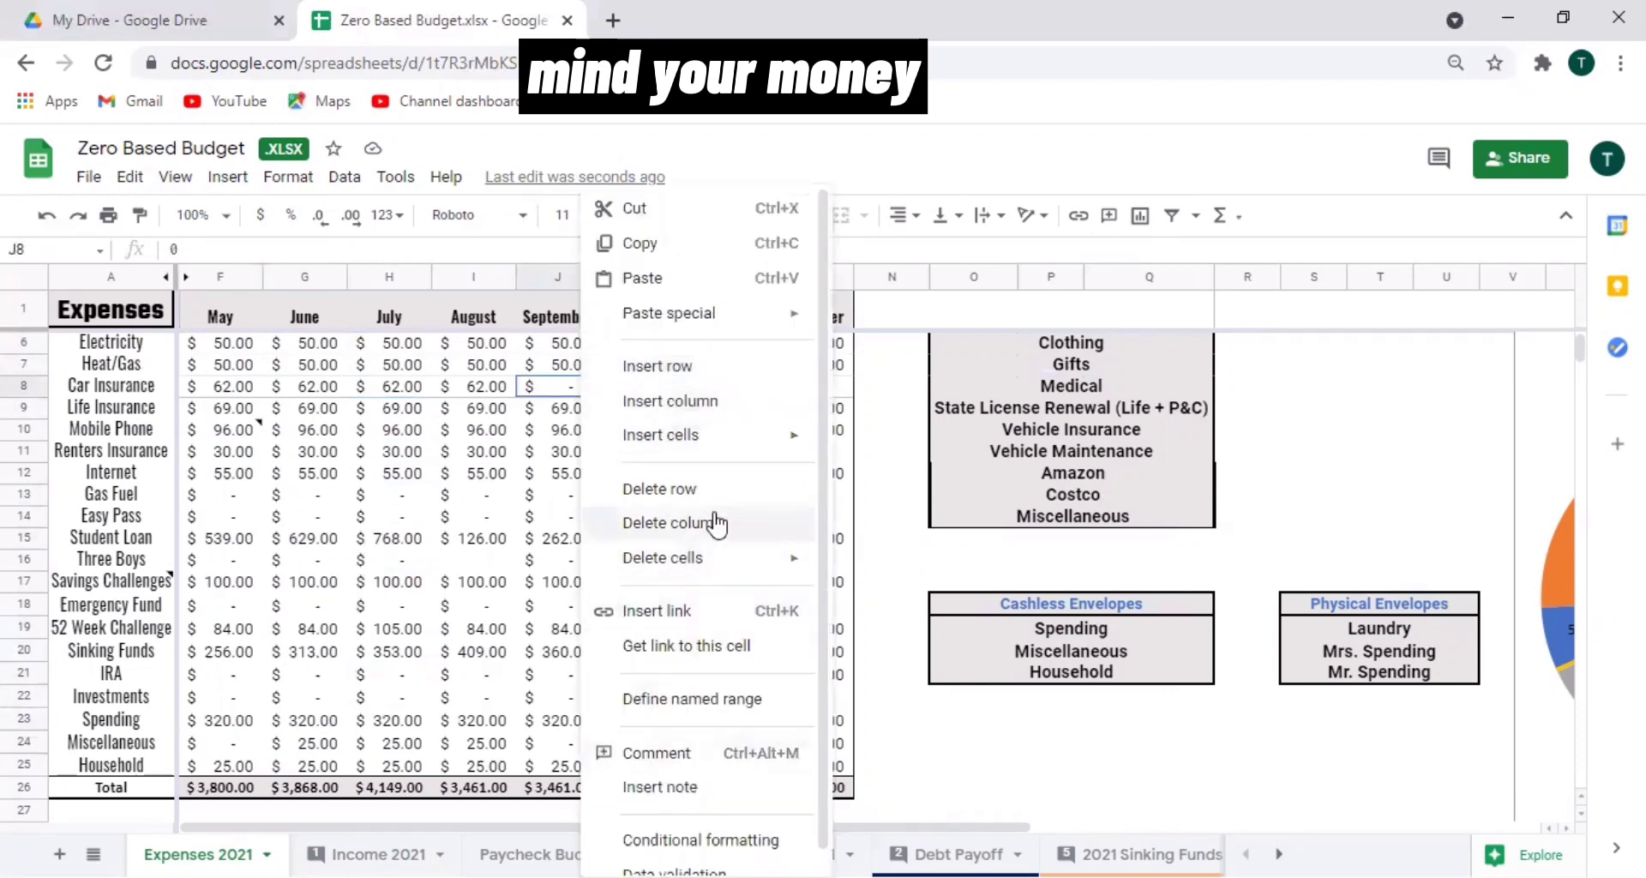
{"action": "left_click", "coordinate": [660, 787]}
{"action": "type", "text": "use "}
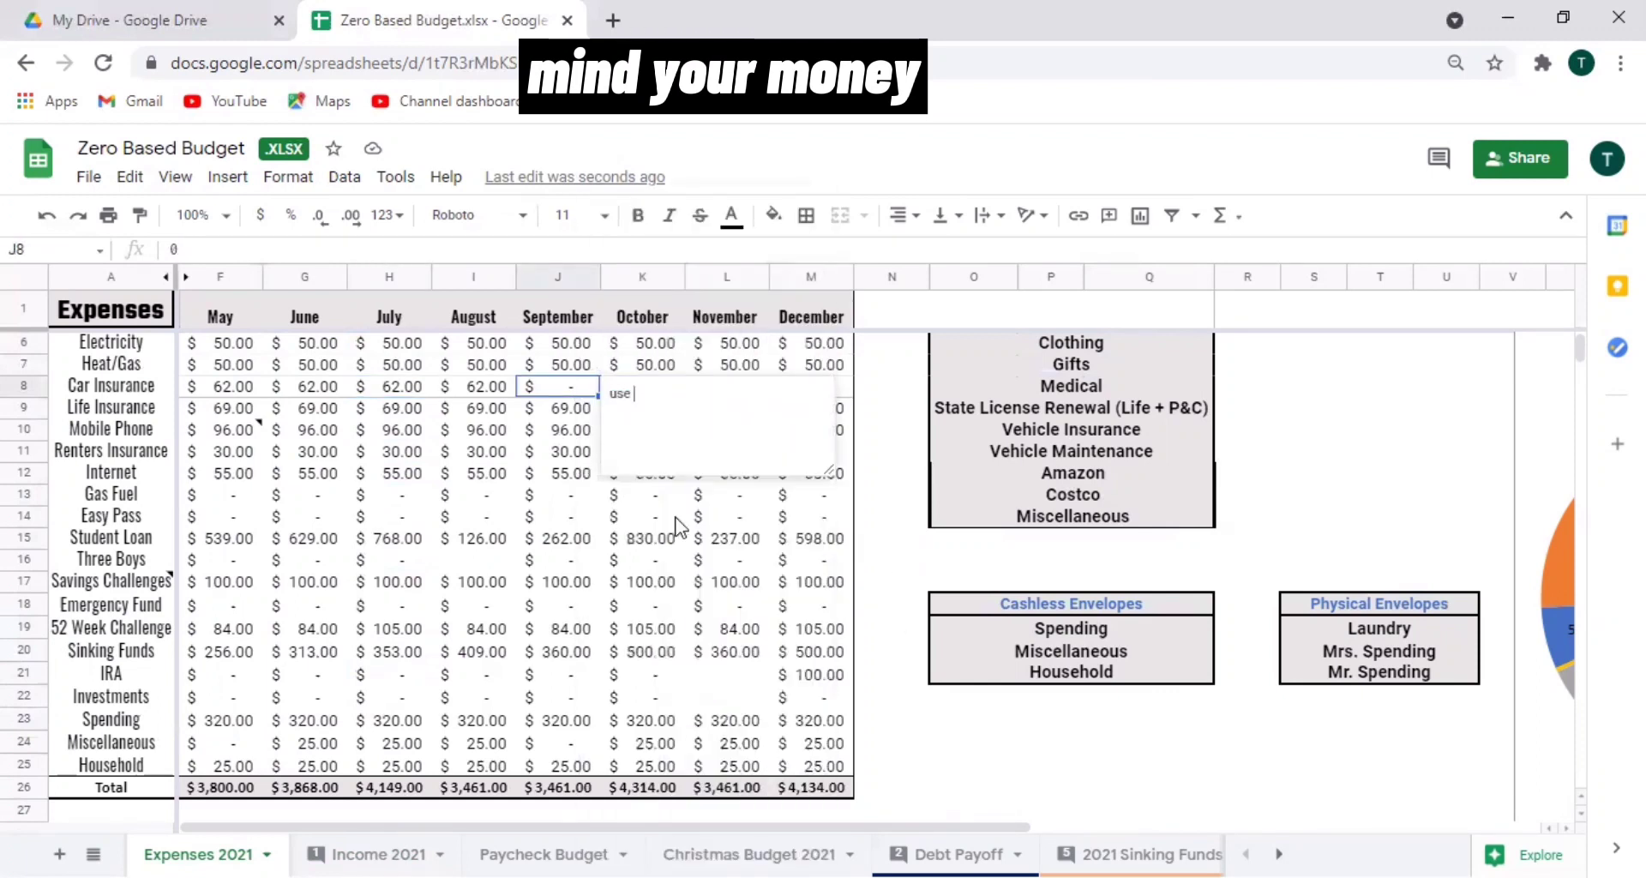
{"action": "type", "text": "vehicle insurance sinking fund to pay in full. (unless we have the car"}
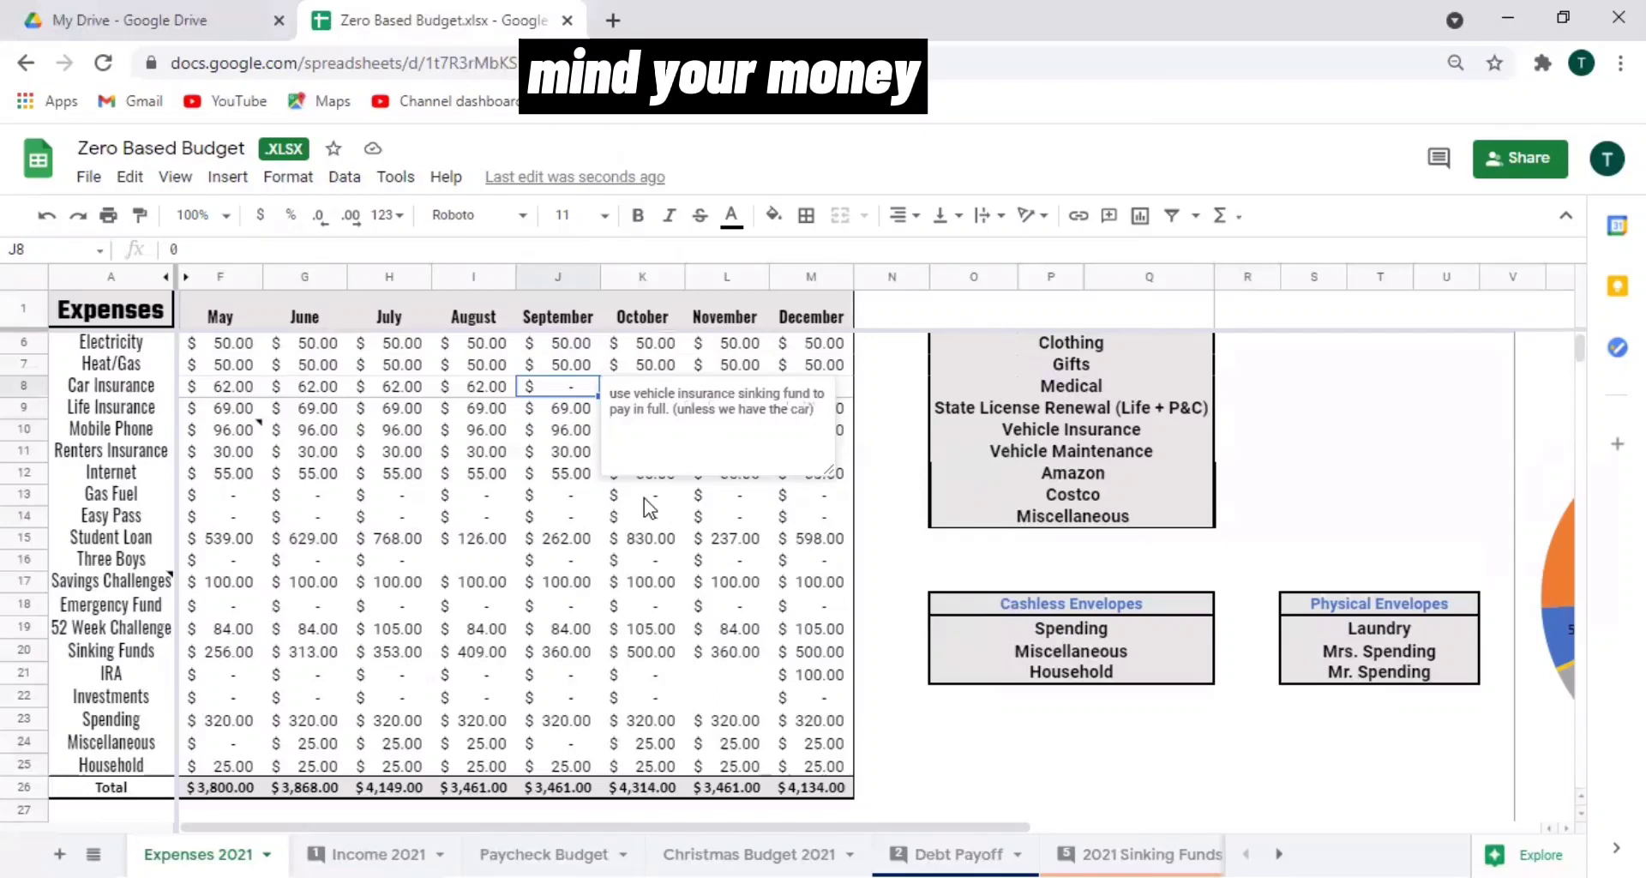
{"action": "left_click", "coordinate": [655, 496]}
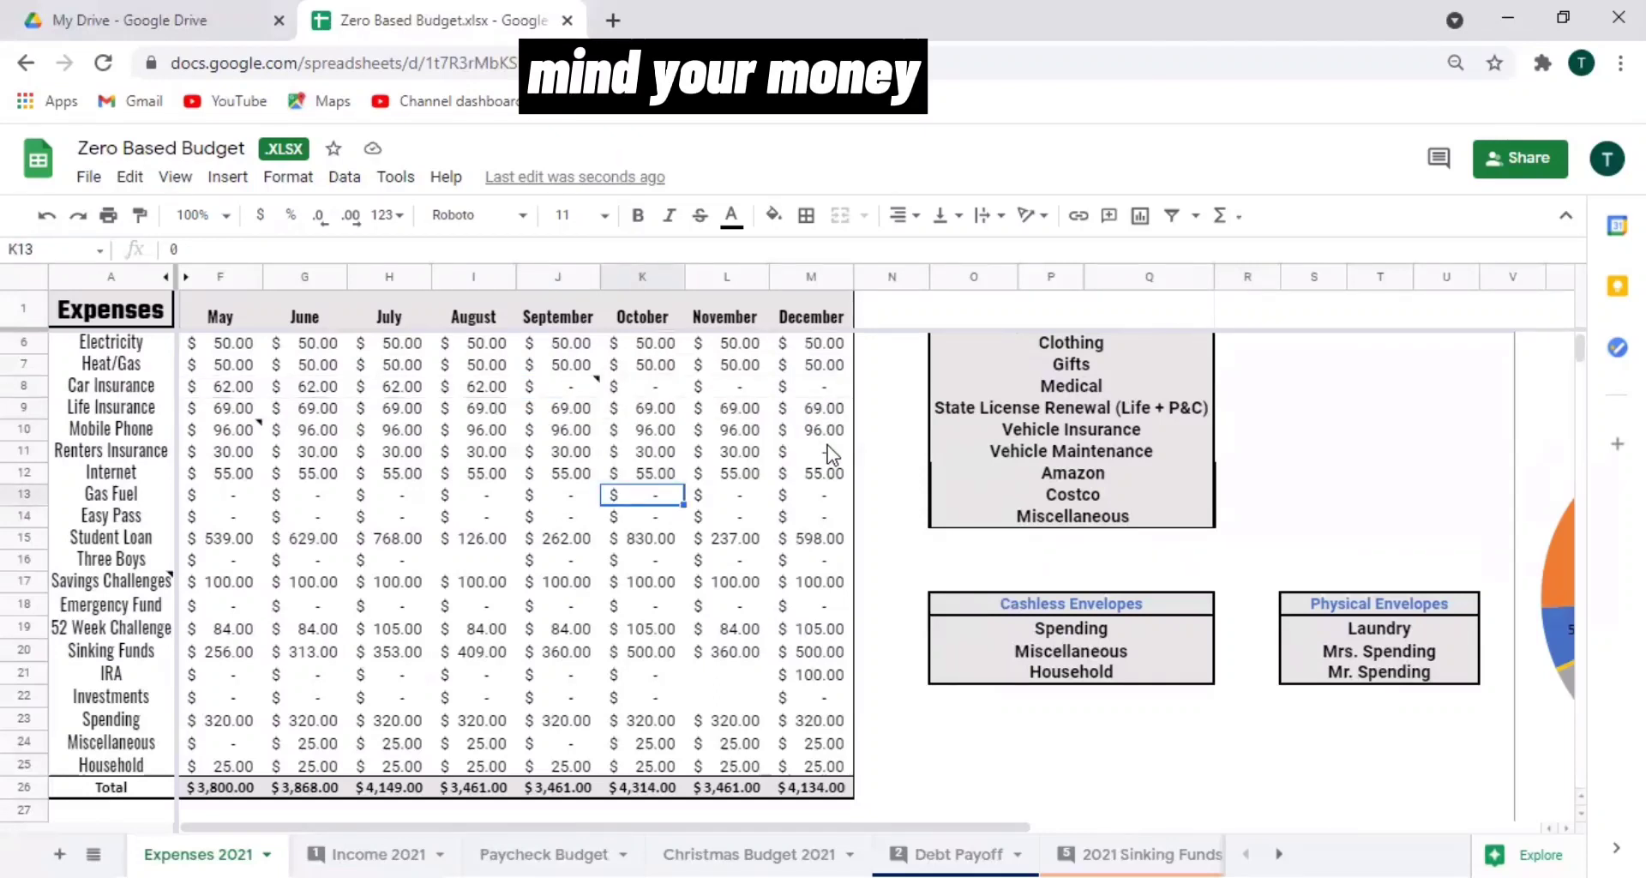
Check July's remaining amount on Income 2021, and add 736 to July's Student Loan on Expenses 2021 with the formula =657+111+736.
{"action": "left_click", "coordinate": [155, 700]}
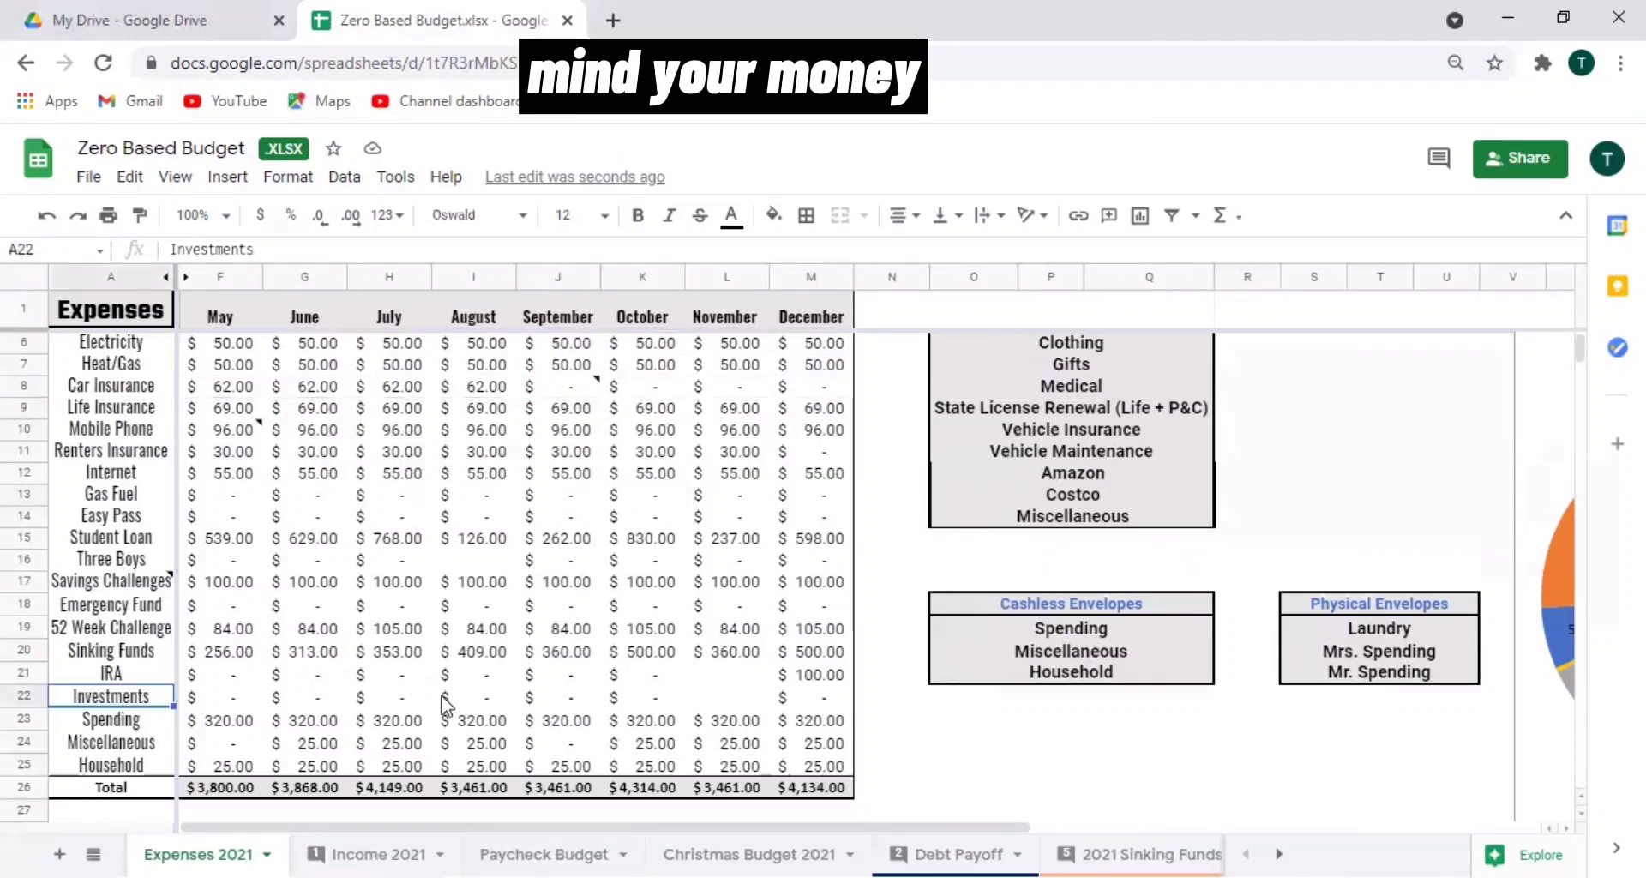
{"action": "left_click", "coordinate": [403, 540]}
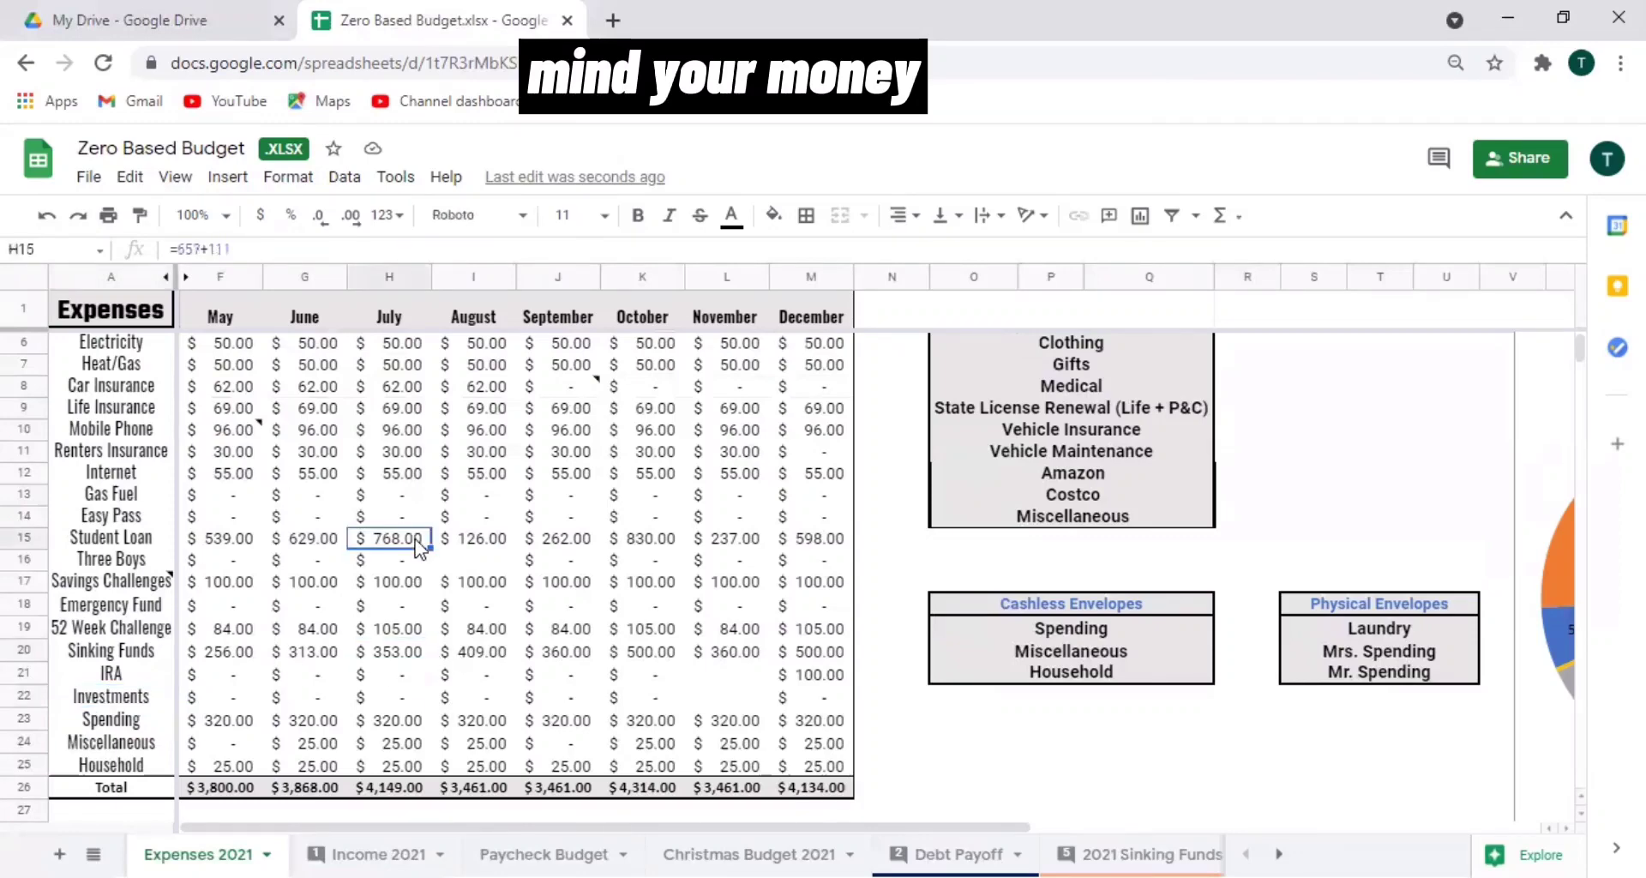
{"action": "left_click", "coordinate": [378, 854]}
{"action": "left_click", "coordinate": [199, 855]}
{"action": "left_click", "coordinate": [262, 255]}
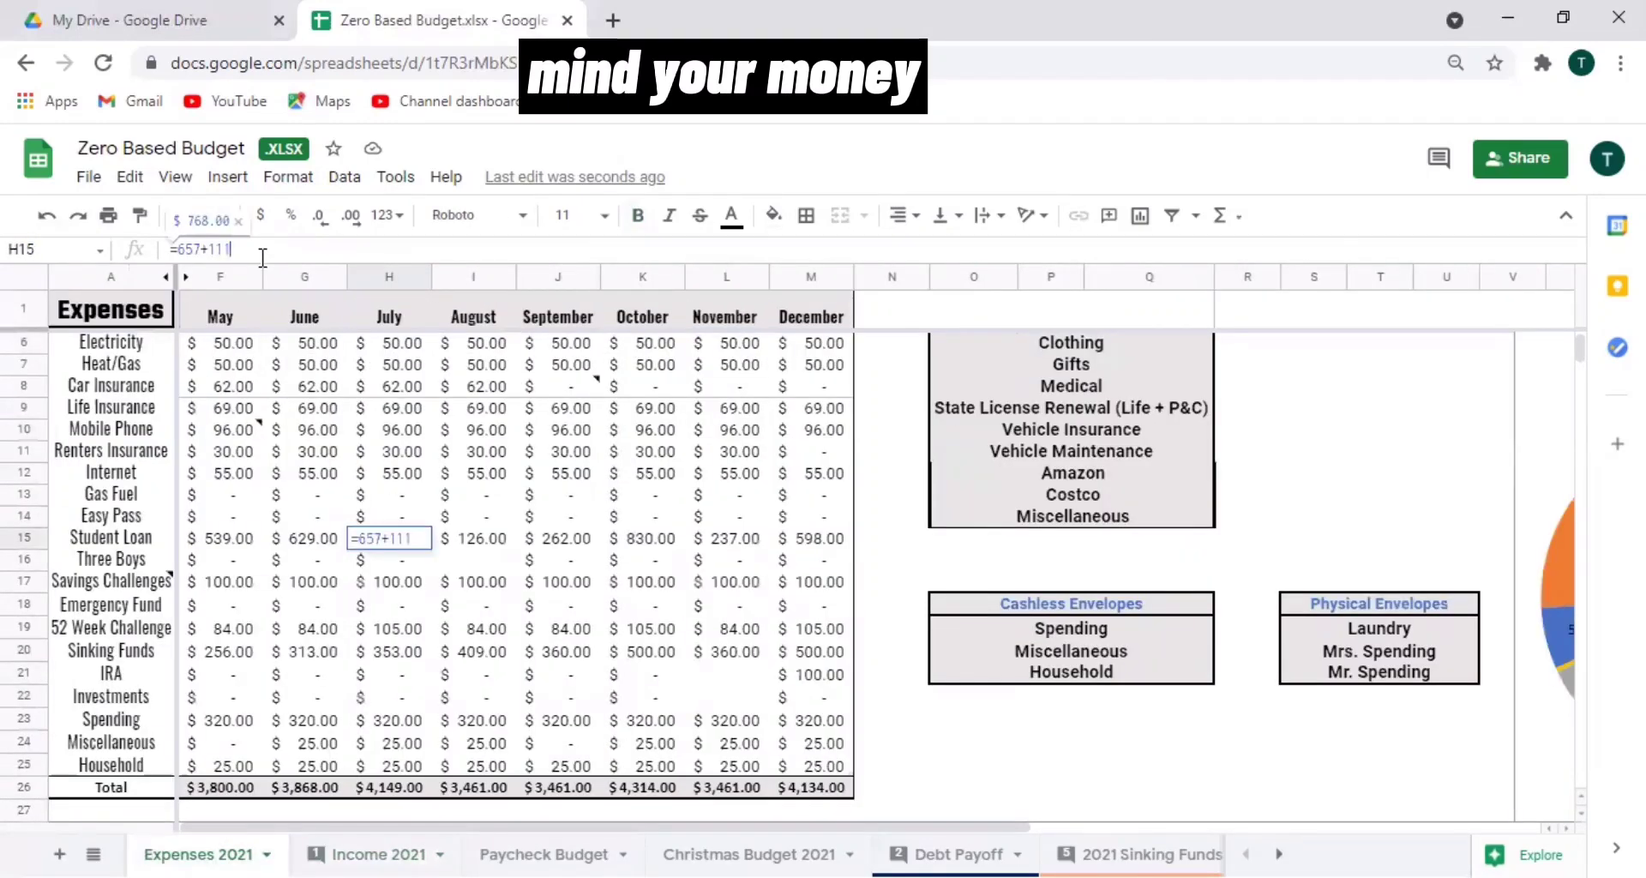
{"action": "type", "text": "+736"}
{"action": "key", "text": "Return"}
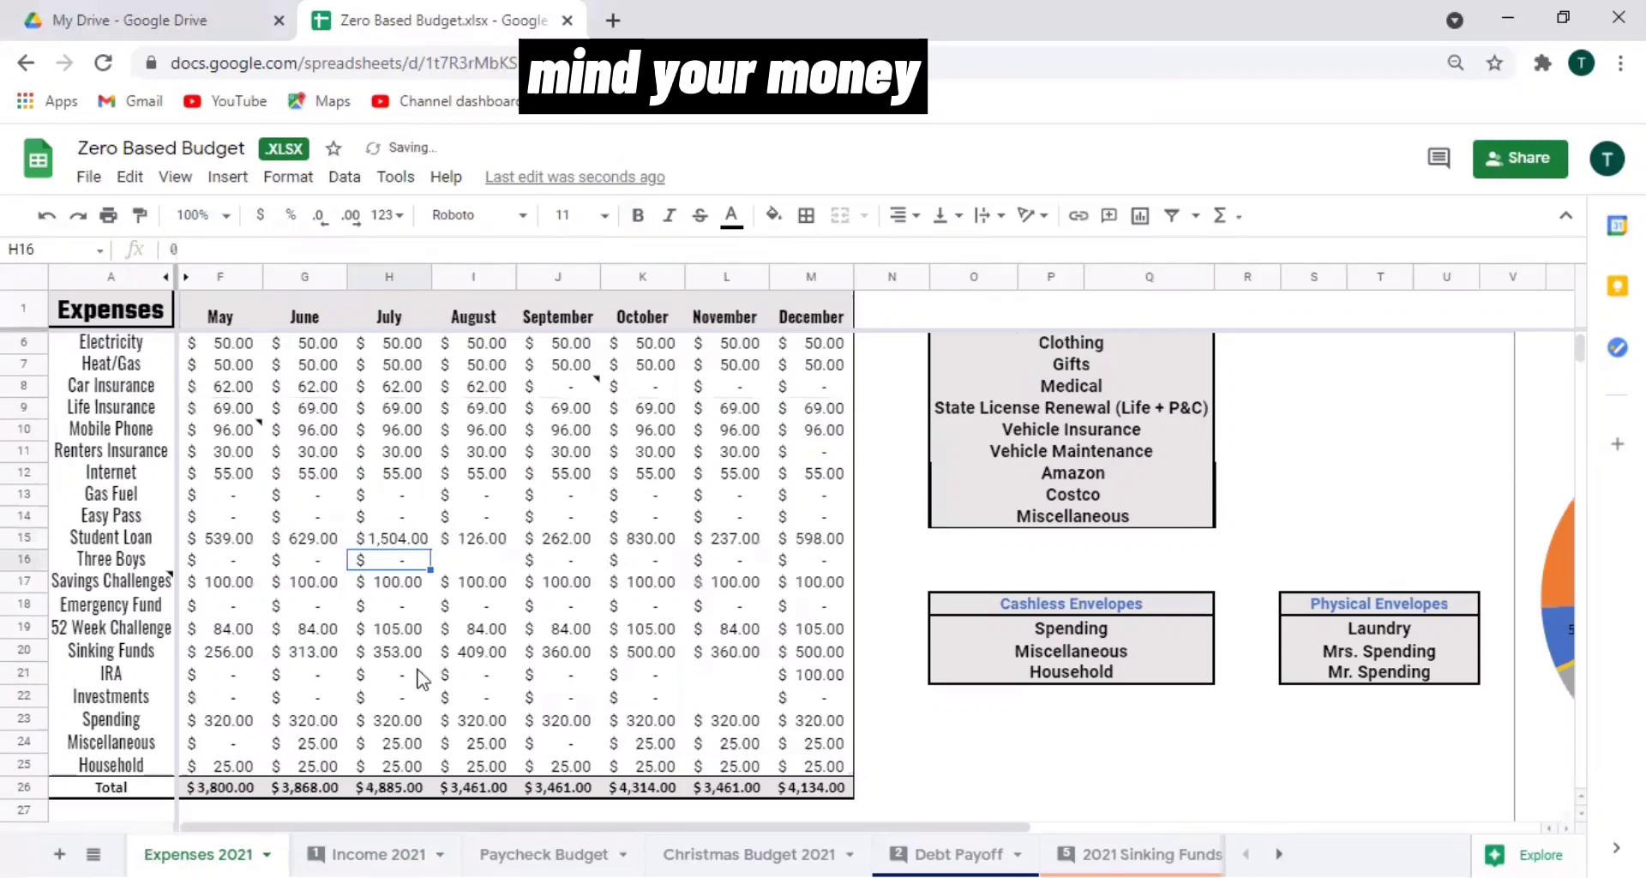
Check August's remaining amount on Income 2021, and add 407 to the 126 in August's Student Loan on Expenses 2021 with a formula.
{"action": "key", "text": "ctrl+shift+Page_Down"}
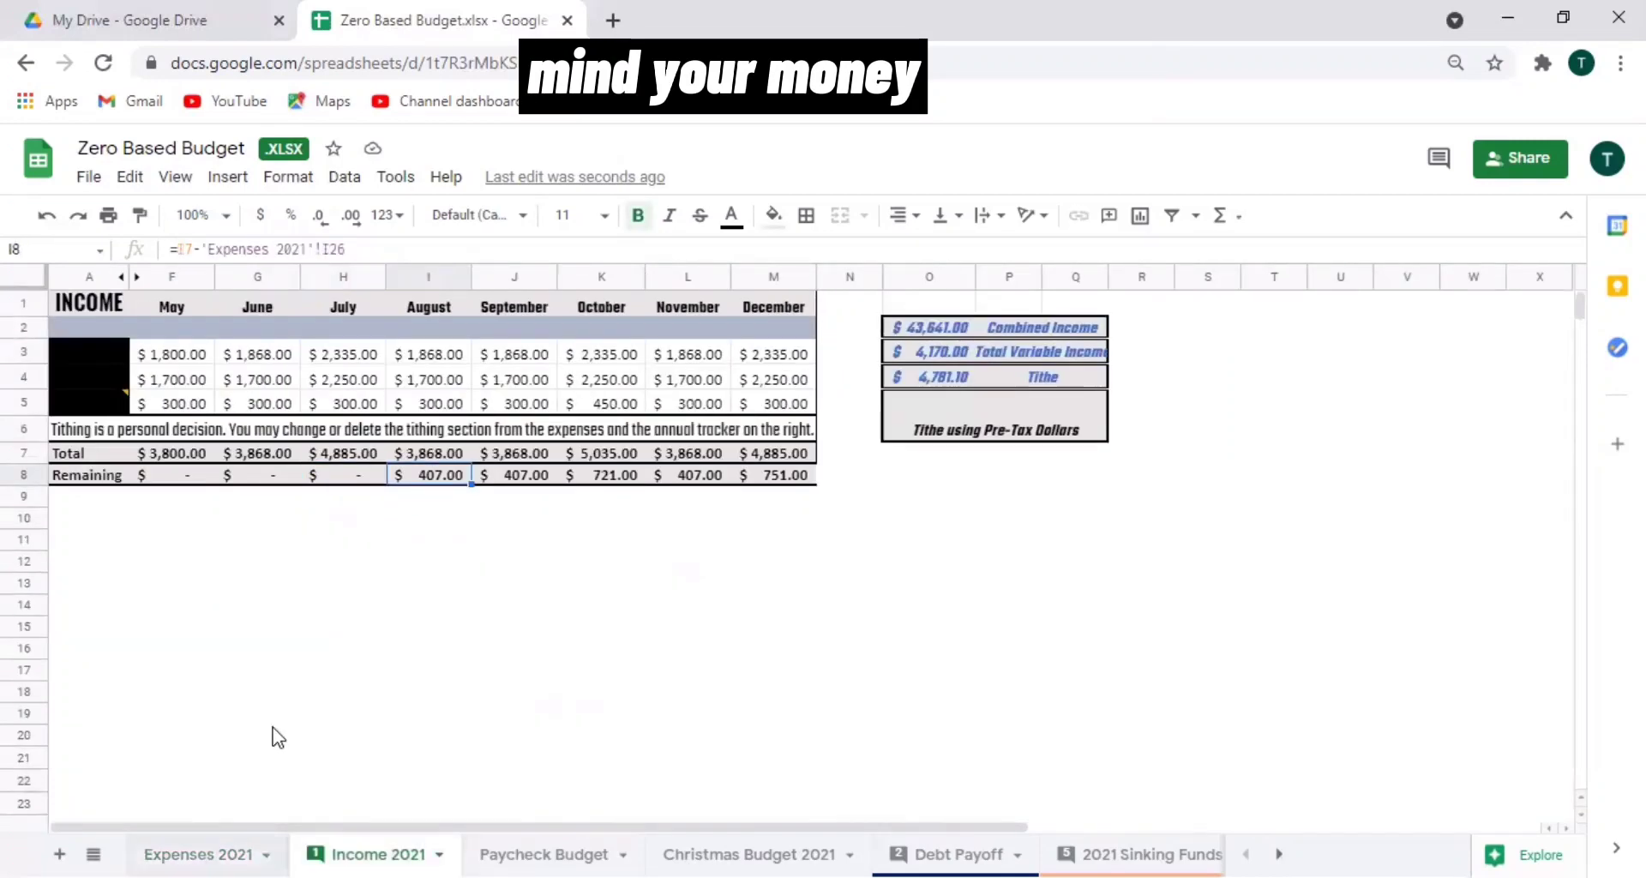
{"action": "key", "text": "ctrl+shift+Page_Up"}
{"action": "left_click", "coordinate": [486, 547]}
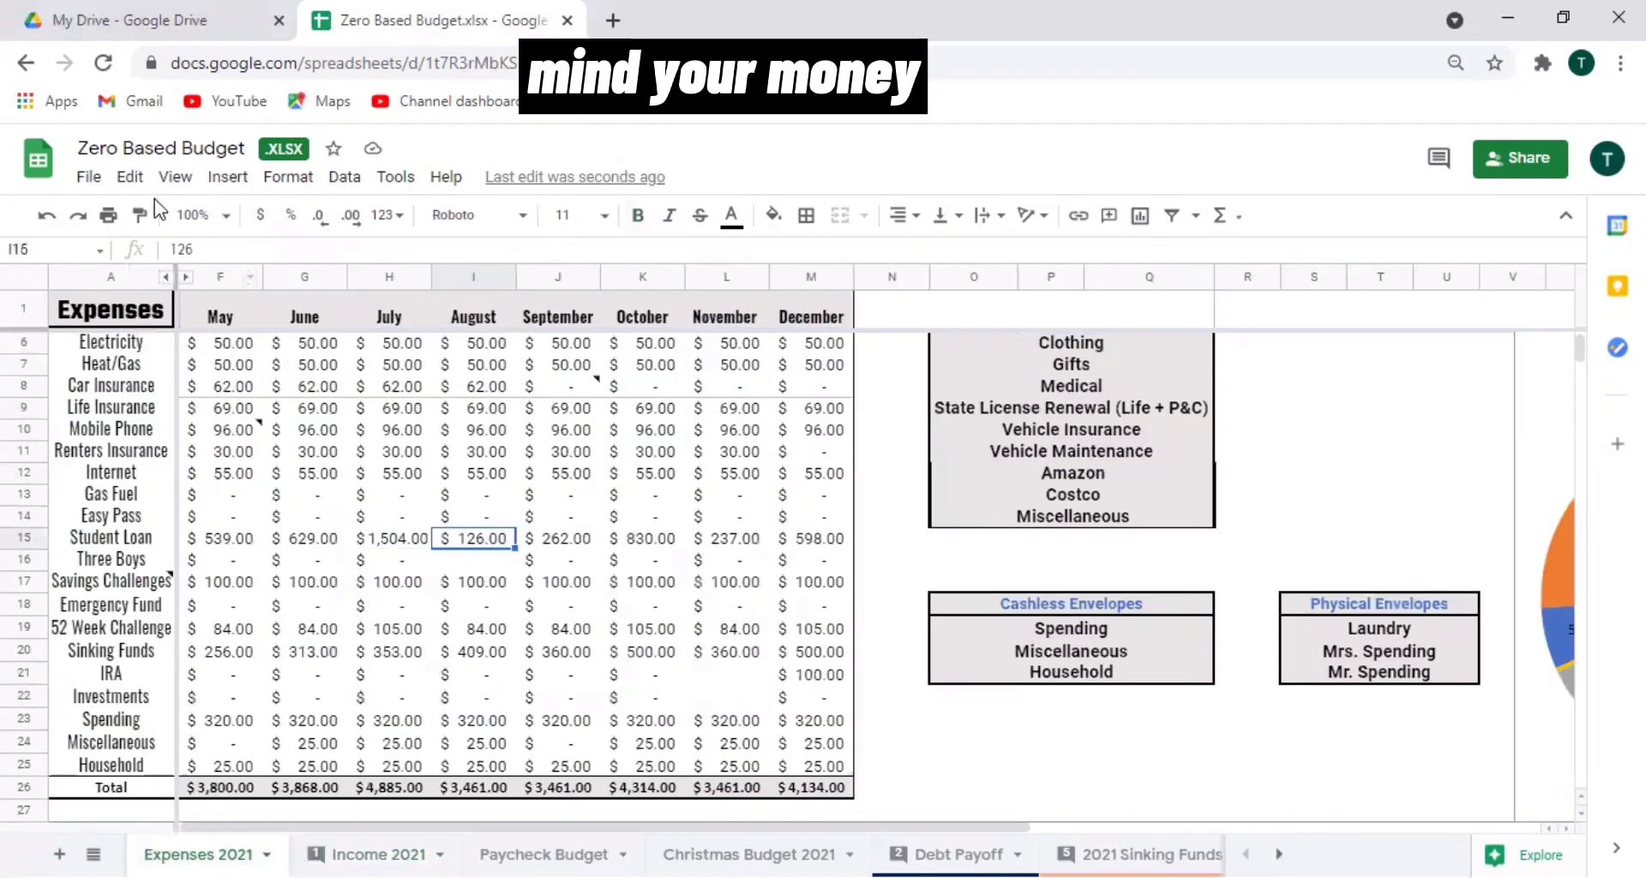
{"action": "left_click", "coordinate": [169, 249]}
{"action": "type", "text": "="}
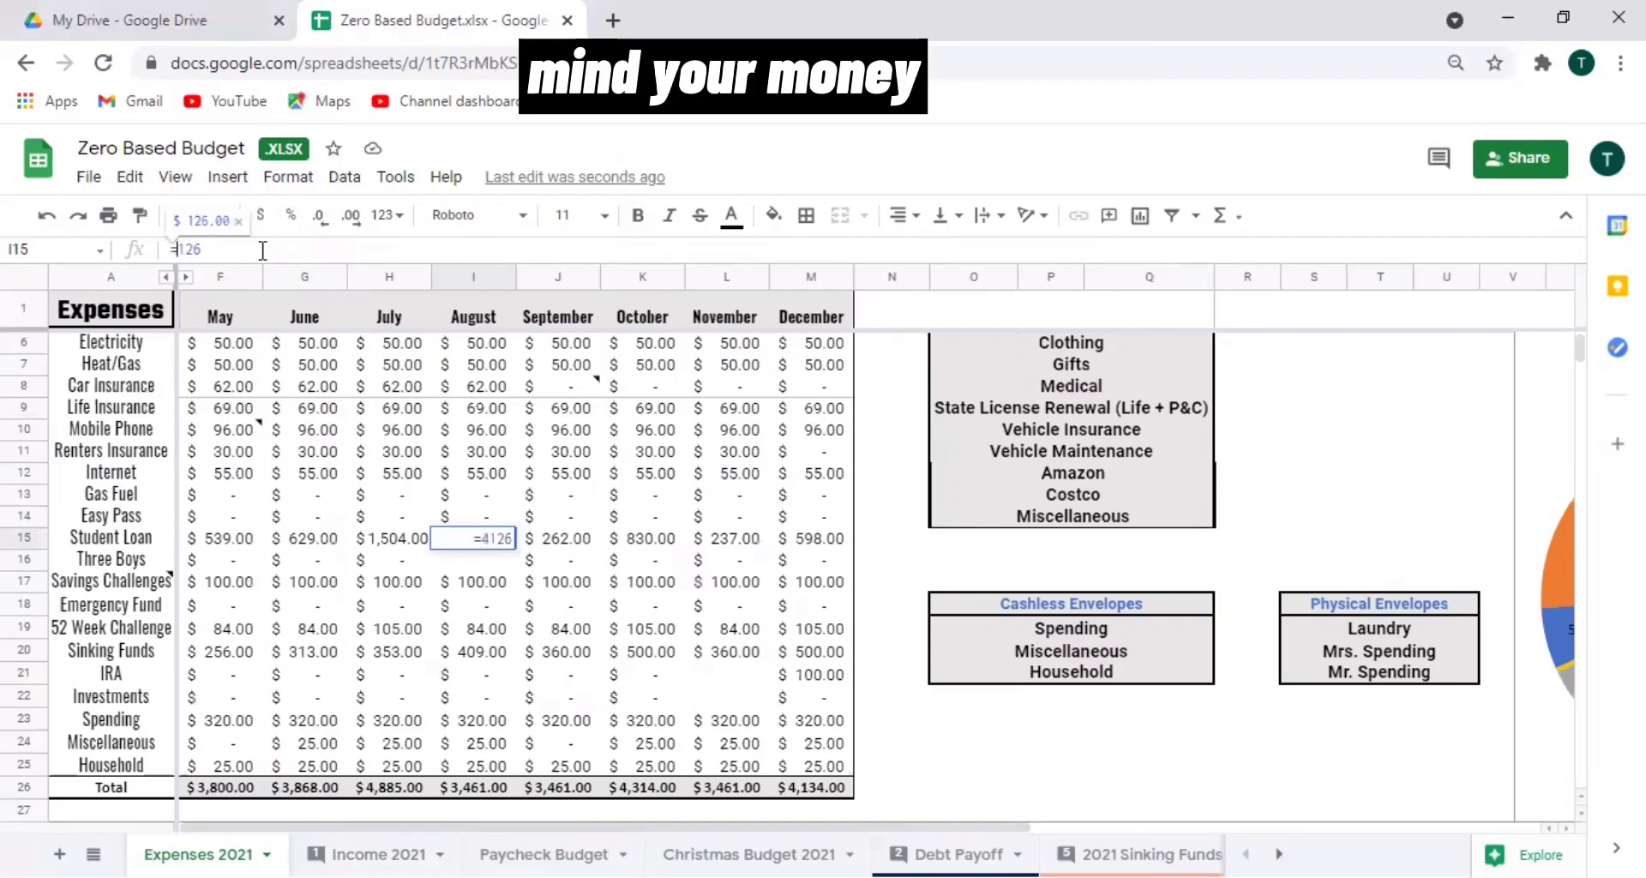
{"action": "key", "text": "Return"}
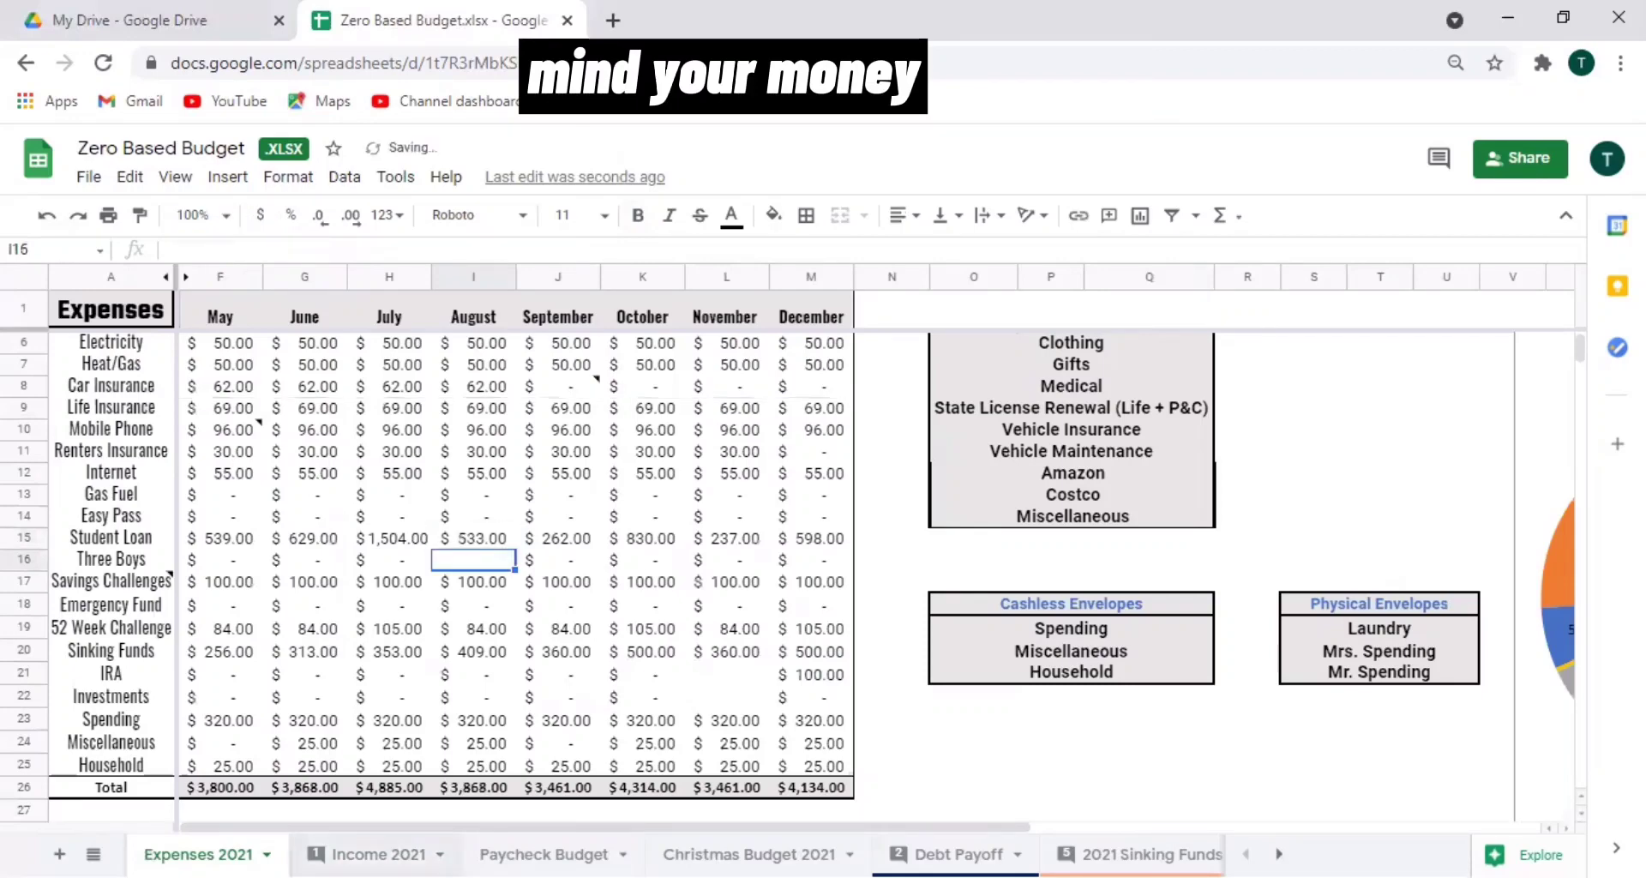
Check September's remaining amount on Income 2021, and add 407 to September's Student Loan on Expenses 2021 with the formula =151+111+407.
{"action": "left_click", "coordinate": [378, 854]}
{"action": "left_click", "coordinate": [531, 482]}
{"action": "left_click", "coordinate": [198, 854]}
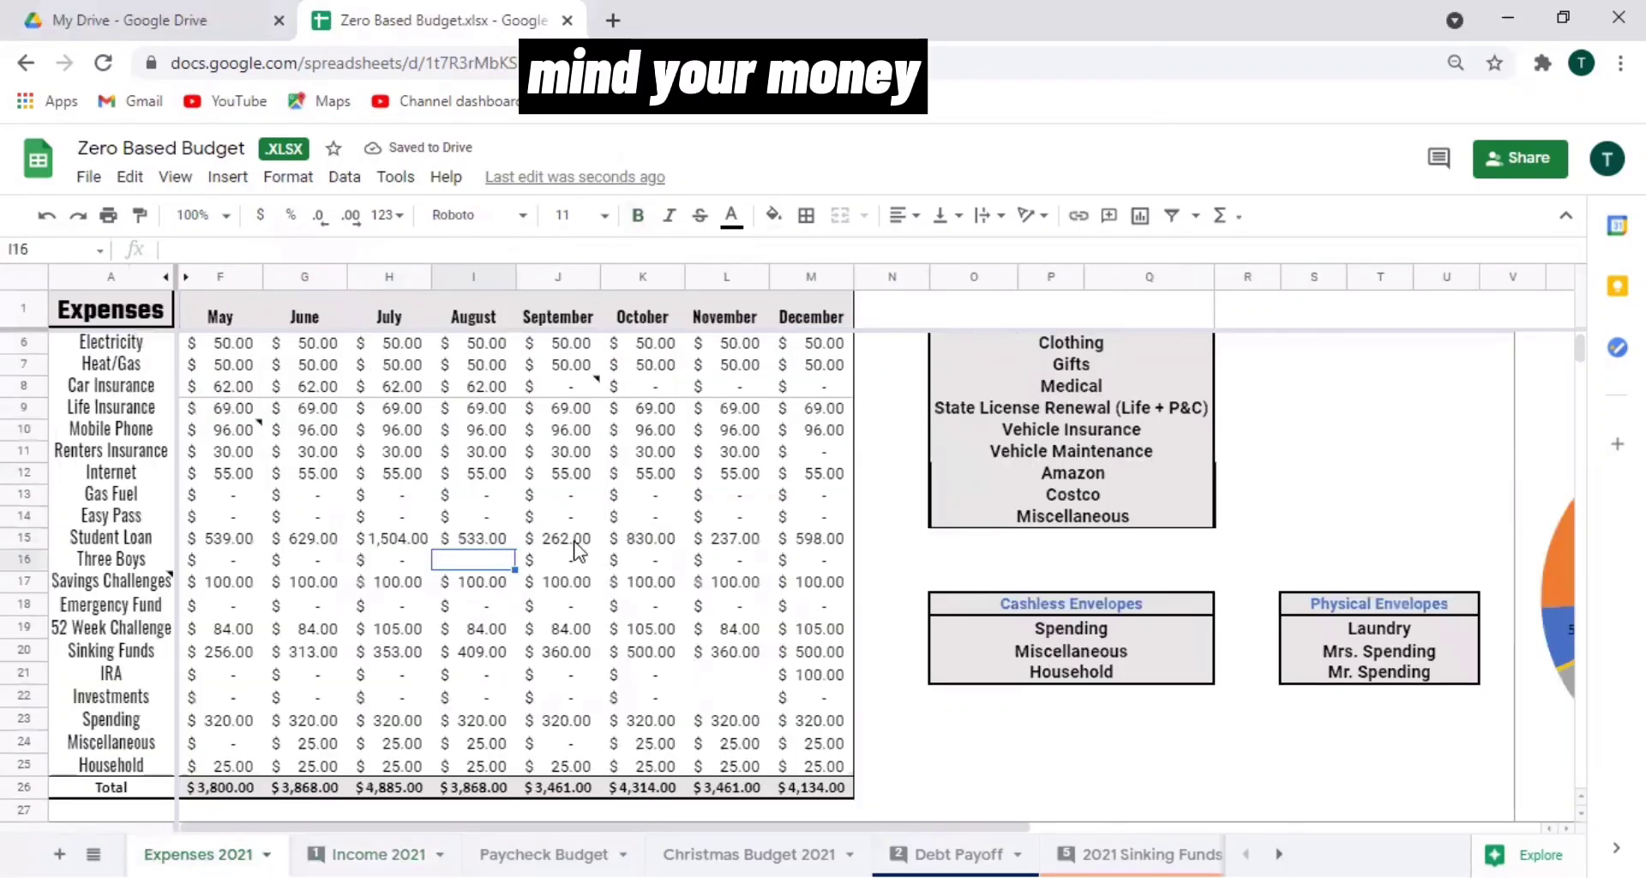
{"action": "left_click", "coordinate": [574, 541]}
{"action": "scroll", "coordinate": [442, 448], "scroll_direction": "right", "scroll_amount": 3}
{"action": "left_click", "coordinate": [248, 248]}
{"action": "type", "text": "+407"}
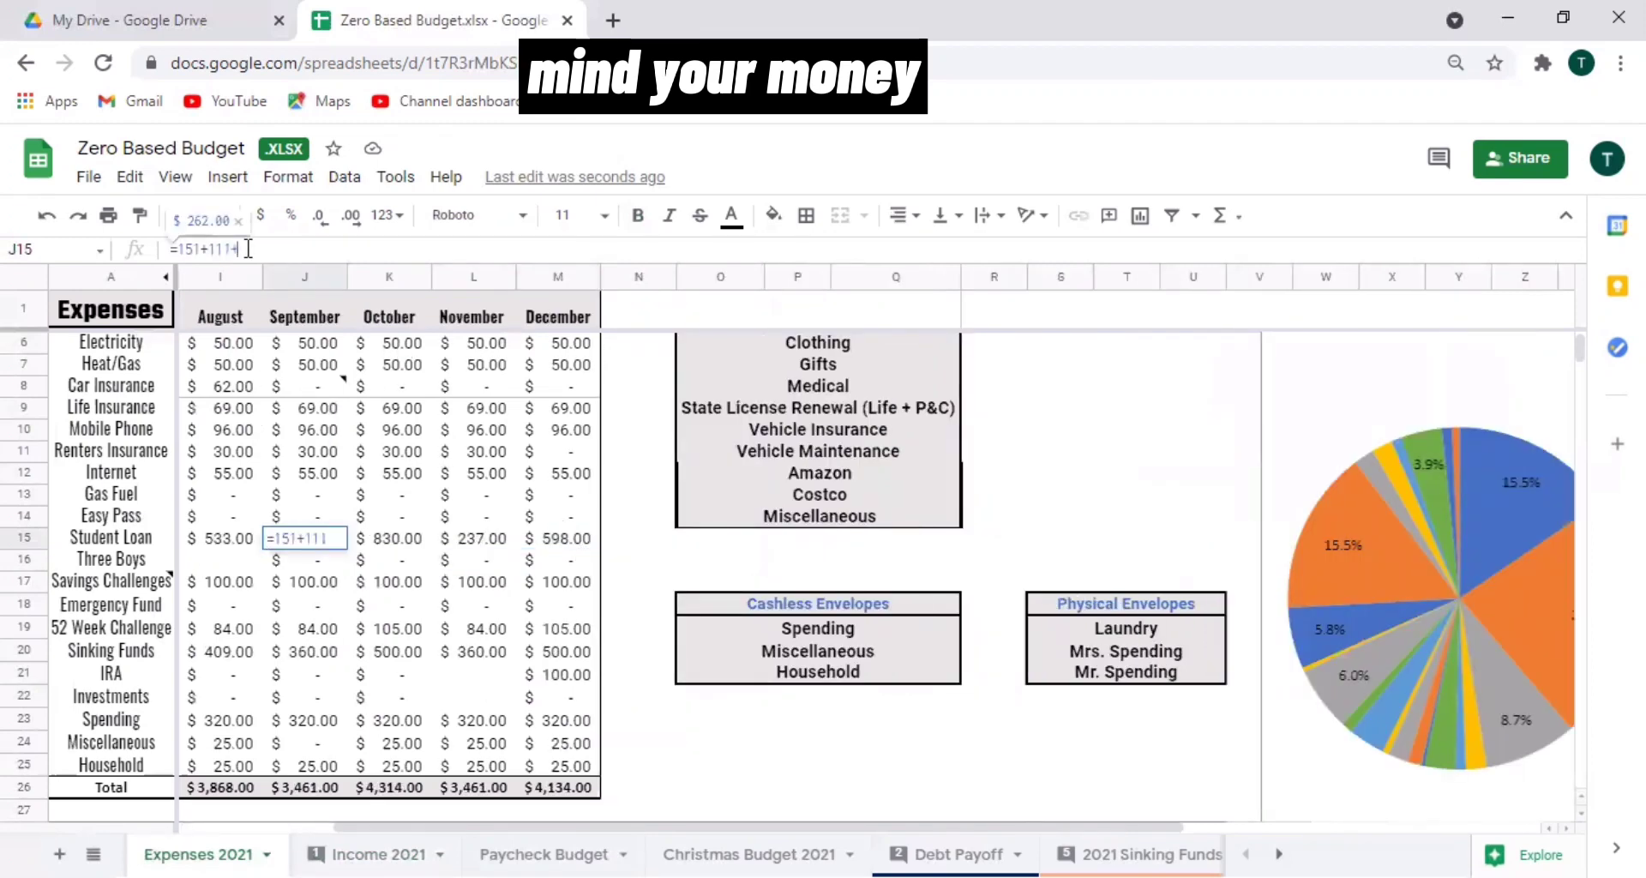
{"action": "key", "text": "Return"}
Check October's remaining amount on Income 2021, and add 721 to October's Student Loan on Expenses 2021 with the formula =830+721.
{"action": "key", "text": "Right"}
{"action": "key", "text": "Up"}
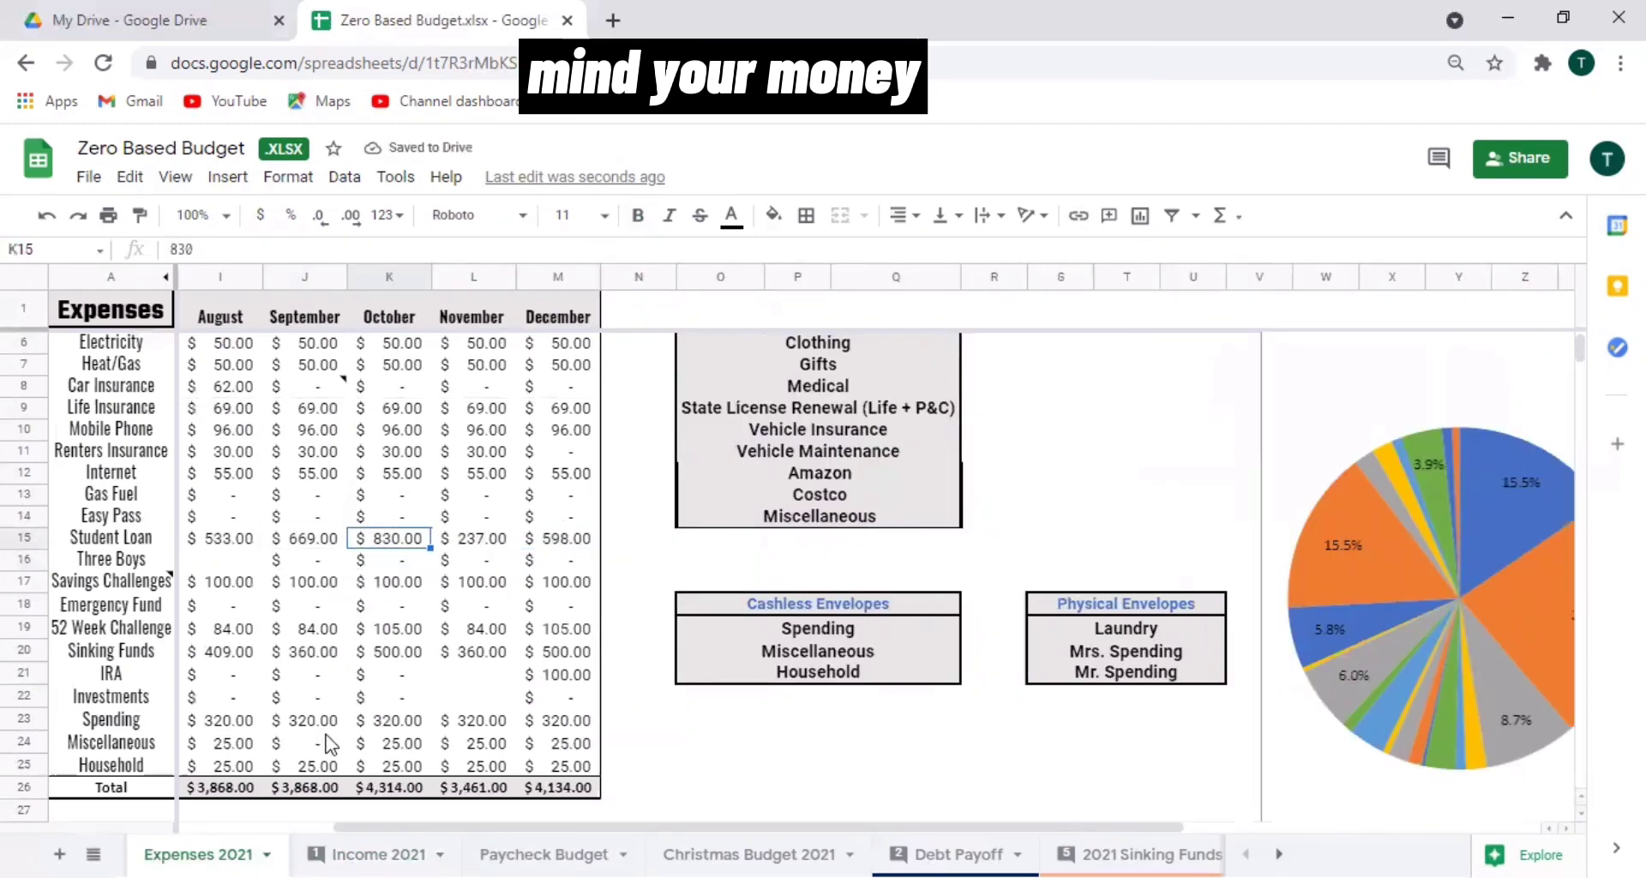
{"action": "left_click", "coordinate": [377, 854]}
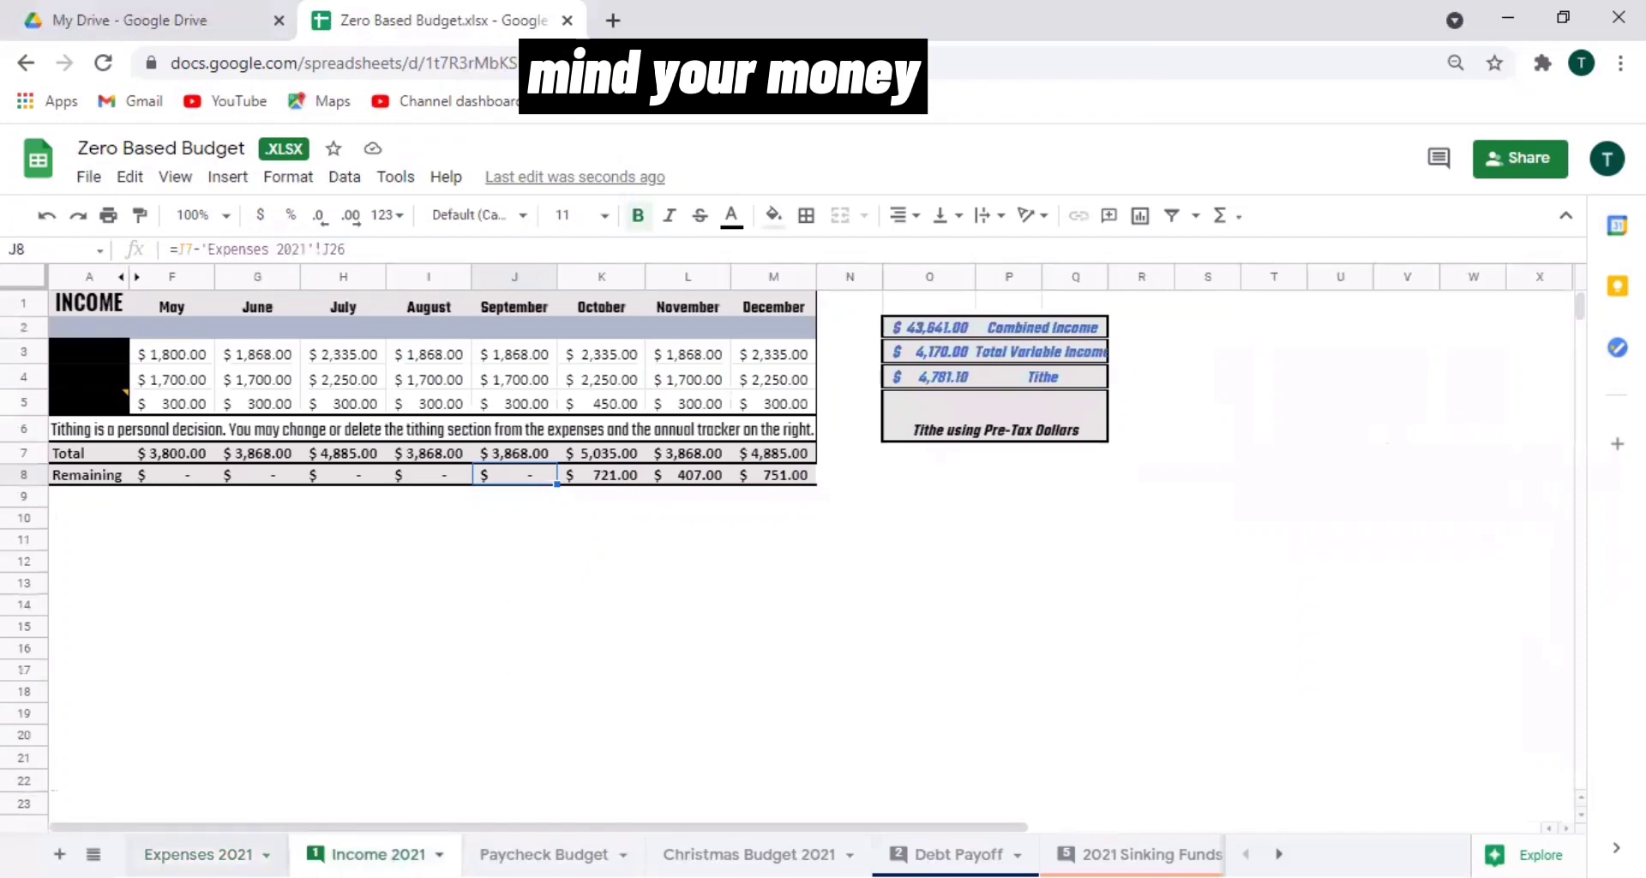
{"action": "left_click", "coordinate": [198, 853]}
{"action": "key", "text": "Left"}
{"action": "key", "text": "Left"}
{"action": "key", "text": "Right"}
{"action": "key", "text": "Right"}
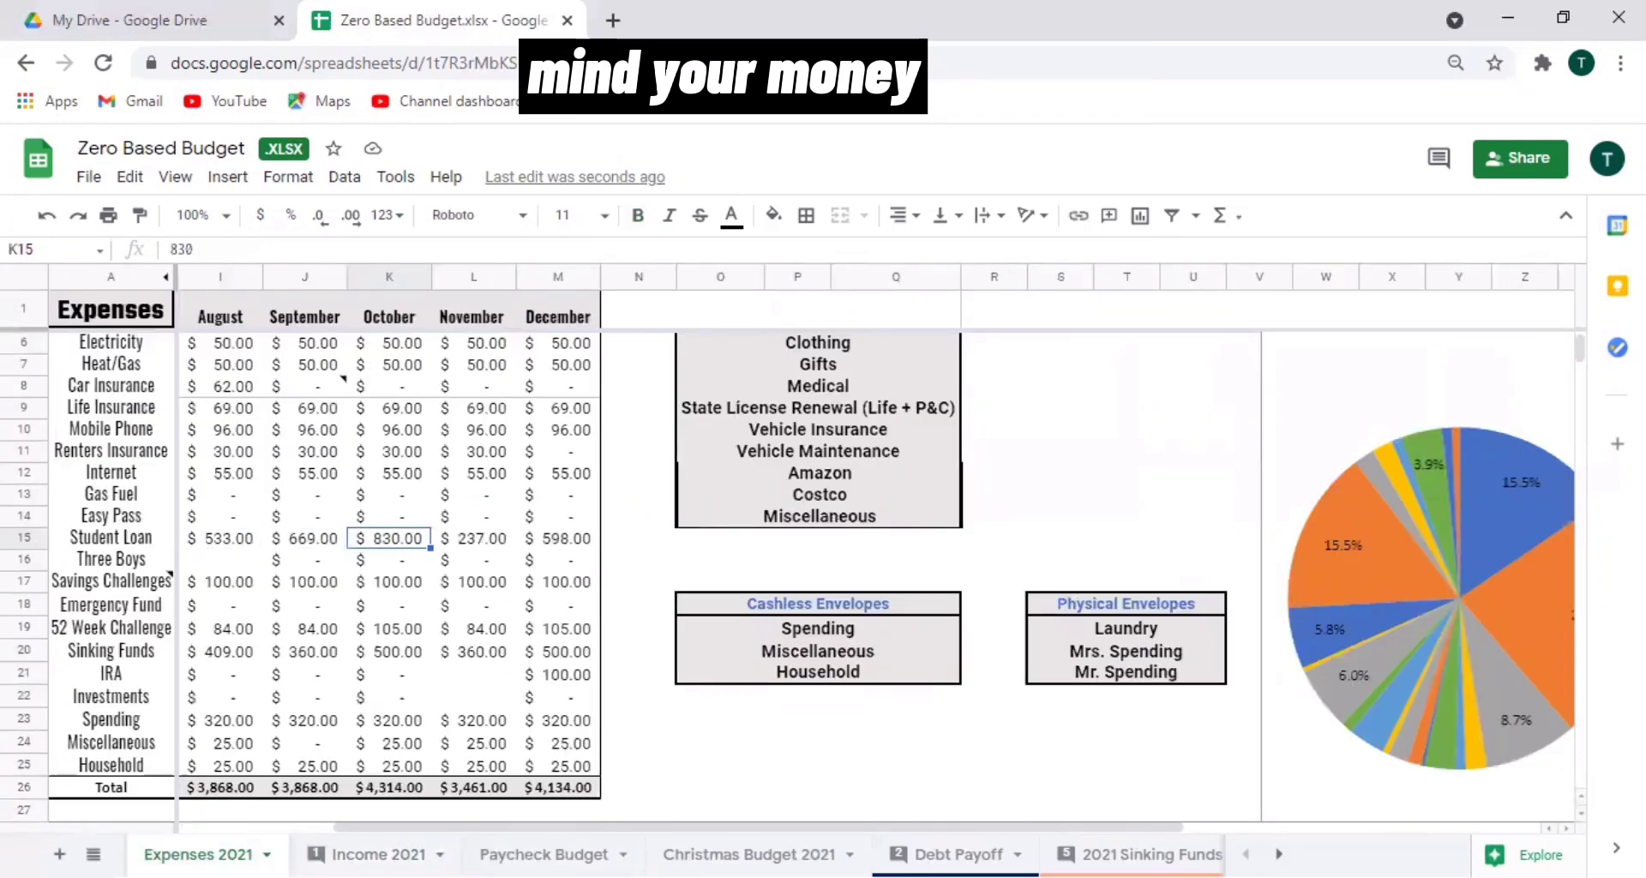
{"action": "left_click", "coordinate": [377, 854]}
{"action": "left_click", "coordinate": [198, 854]}
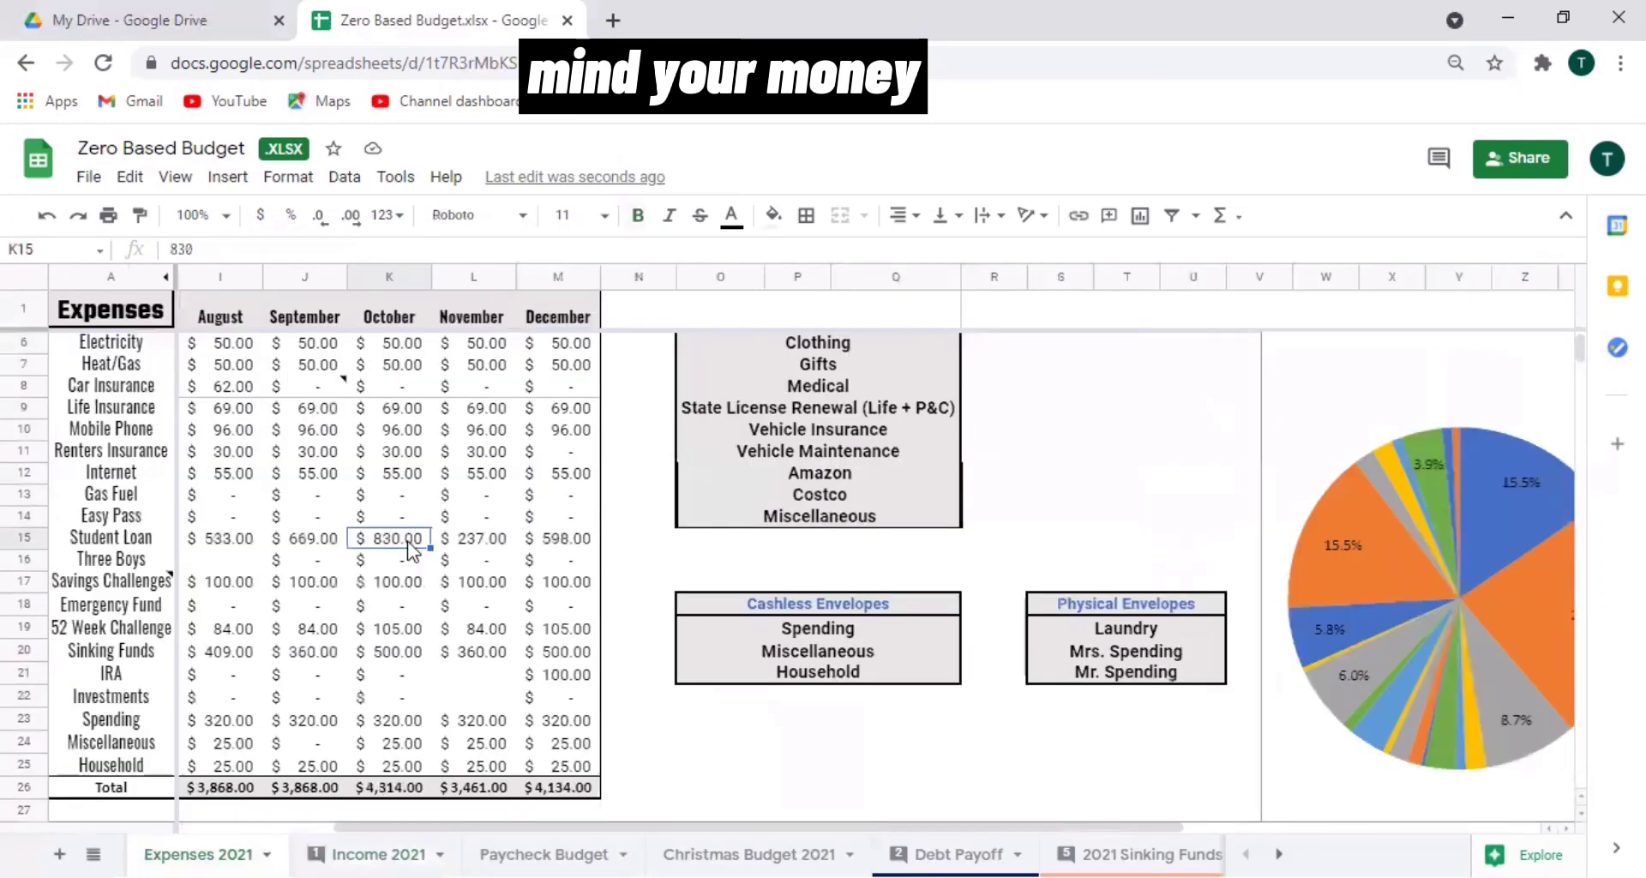
{"action": "left_click", "coordinate": [174, 249]}
{"action": "type", "text": "="}
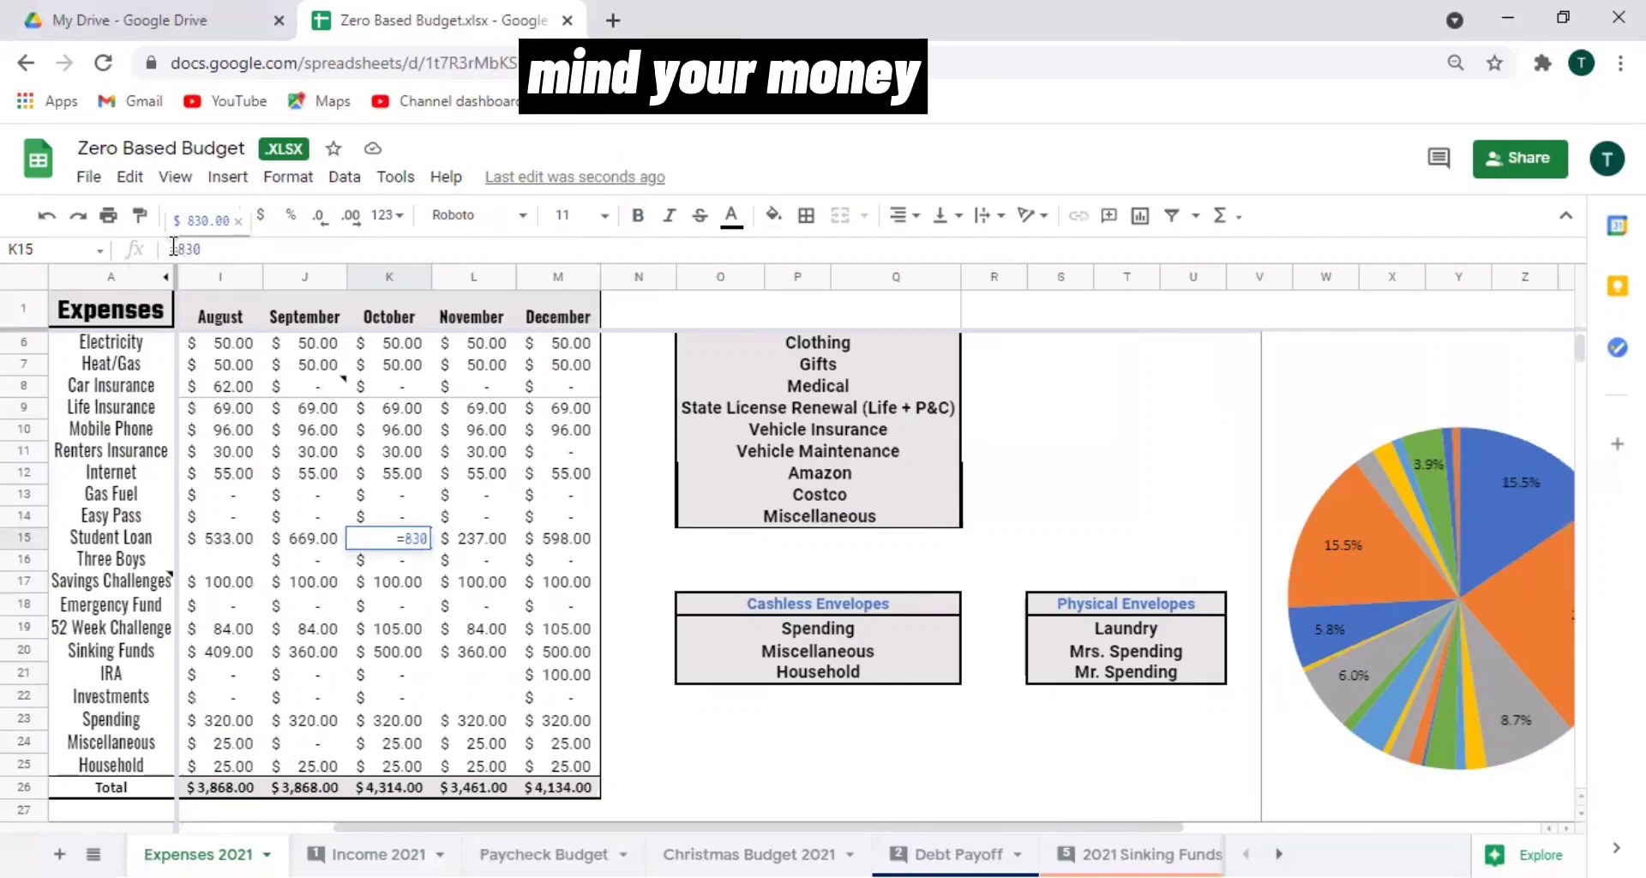
{"action": "type", "text": "+721"}
{"action": "key", "text": "Return"}
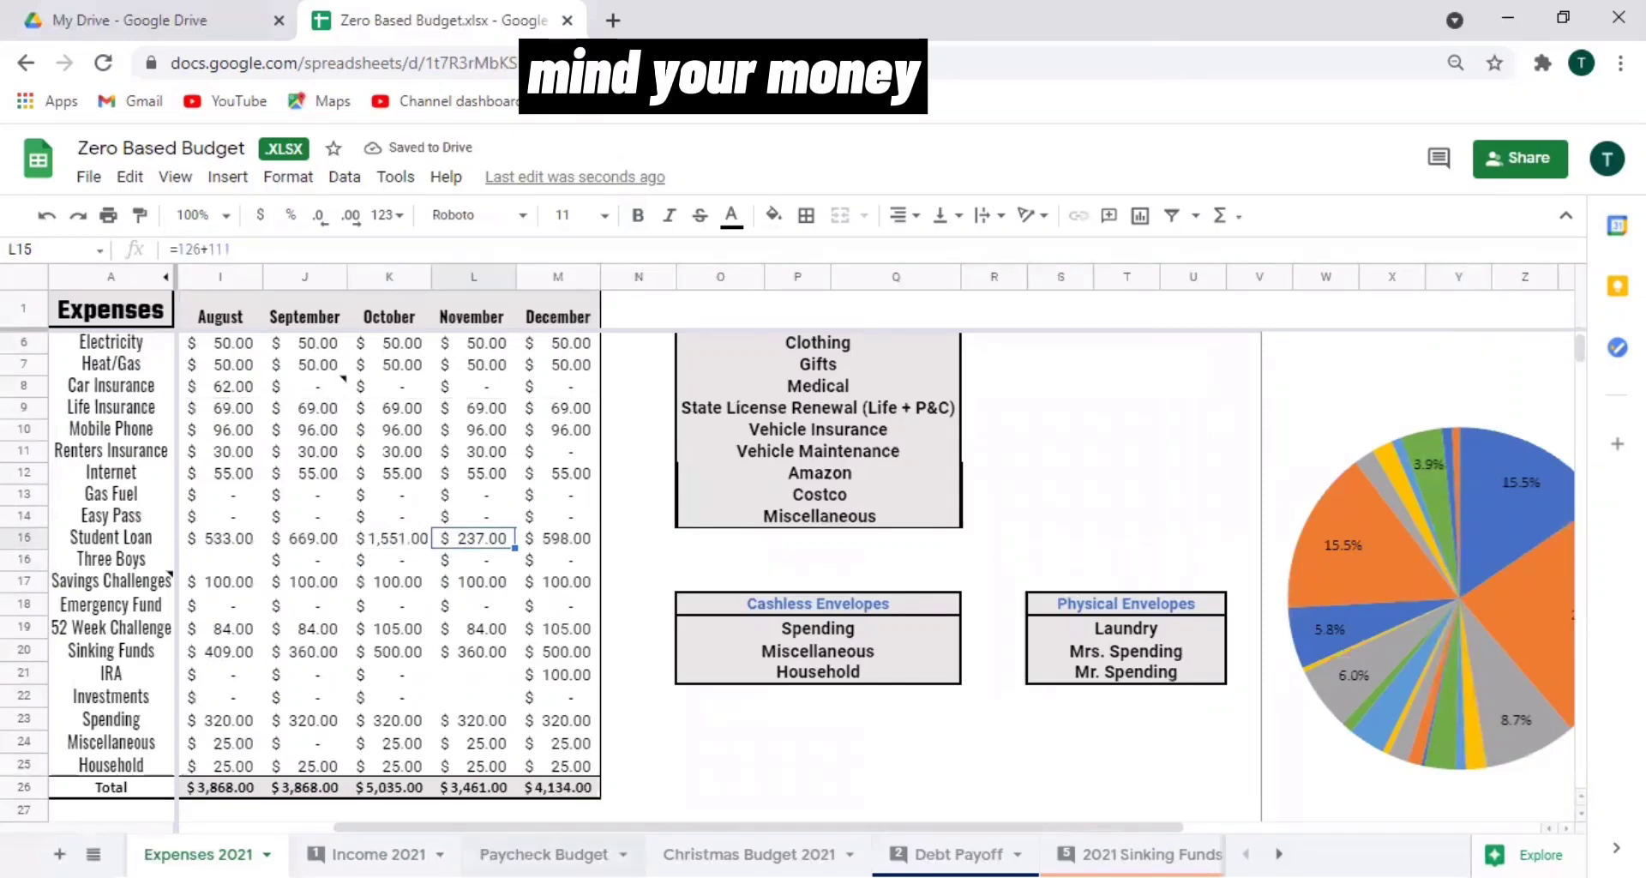
Check the November and December remaining amounts on Income 2021, and add 407 to November's Student Loan with the formula =126+111+407.
{"action": "left_click", "coordinate": [377, 854]}
{"action": "left_click", "coordinate": [701, 477]}
{"action": "left_click", "coordinate": [798, 477]}
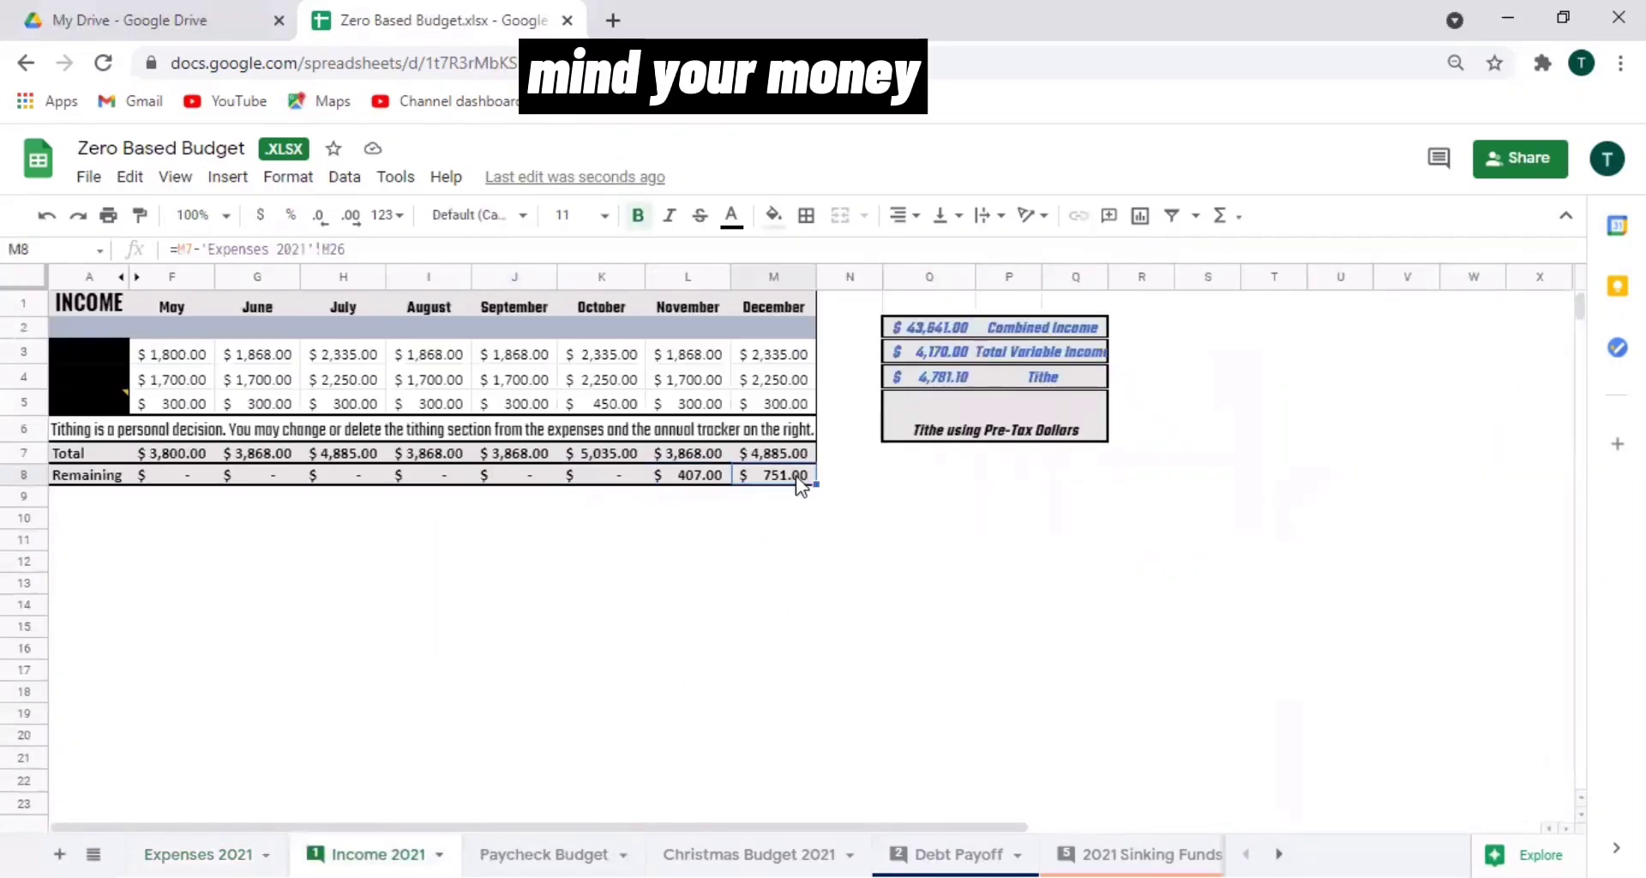
{"action": "left_click", "coordinate": [199, 854]}
{"action": "left_click", "coordinate": [265, 249]}
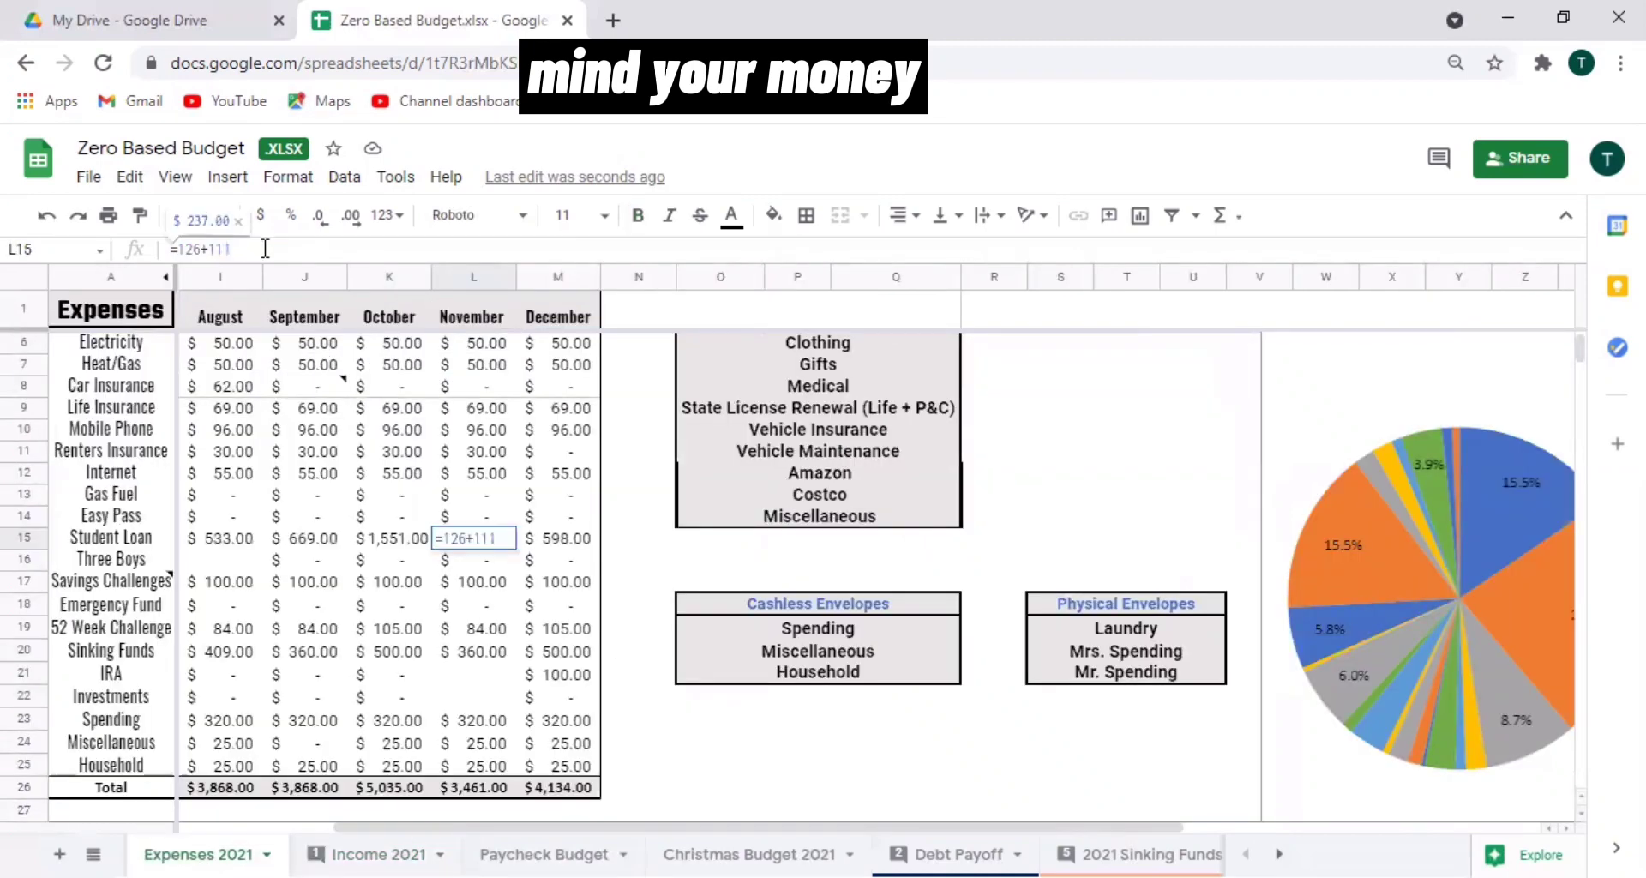
{"action": "type", "text": "+407"}
{"action": "key", "text": "Tab"}
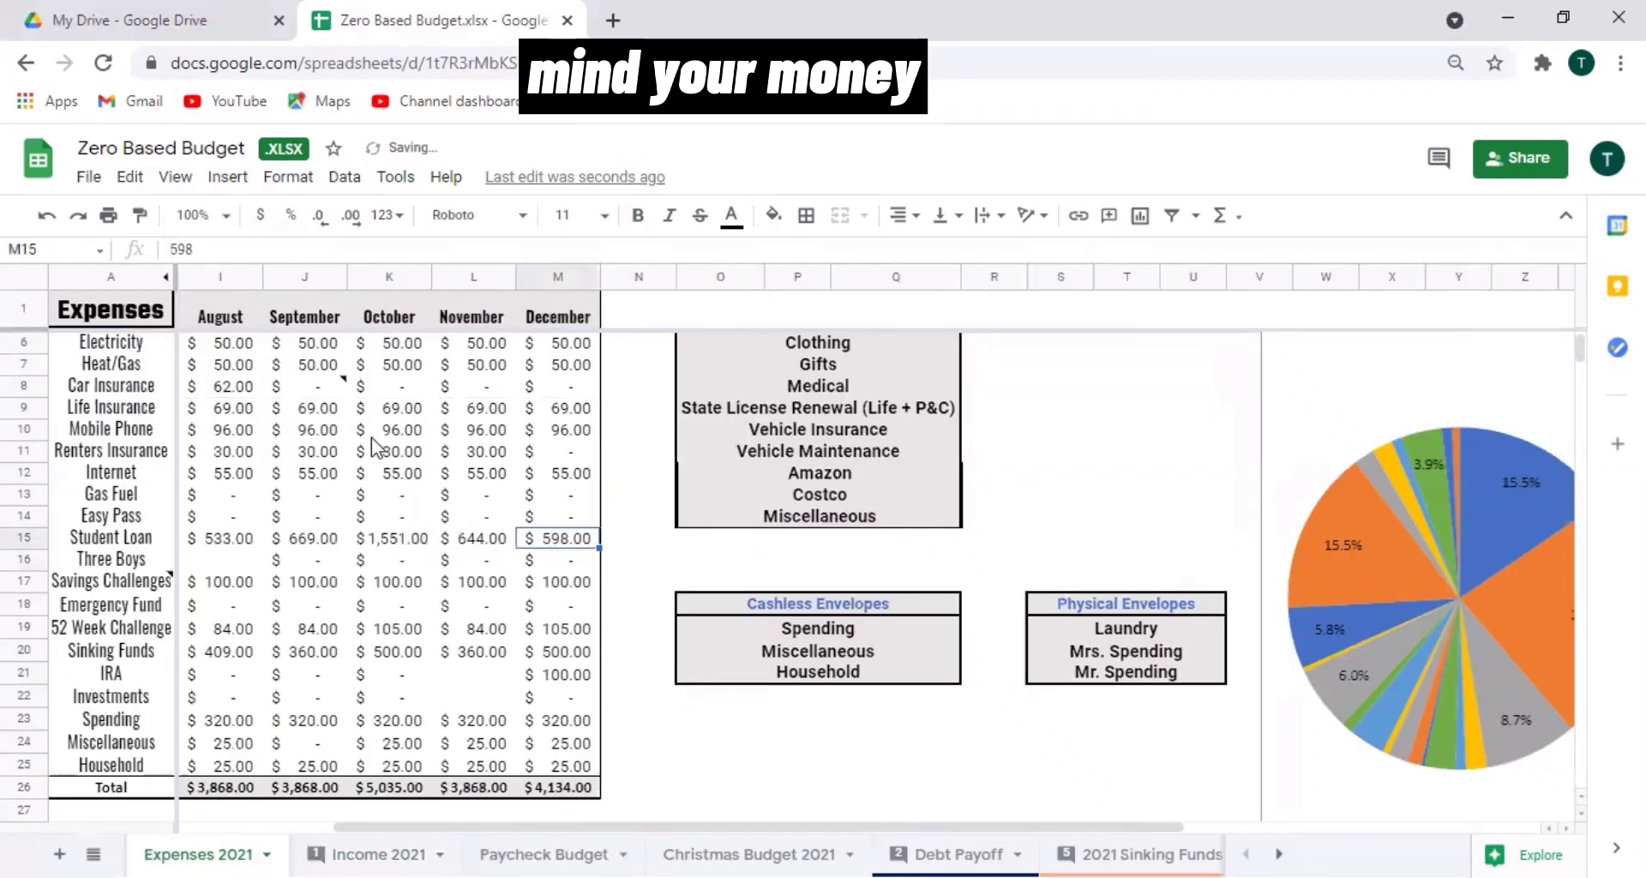
Add 751 to December's Student Loan on Expenses 2021 with the formula =598+751.
{"action": "left_click", "coordinate": [174, 248]}
{"action": "type", "text": "="}
{"action": "key", "text": "End"}
{"action": "type", "text": "+751"}
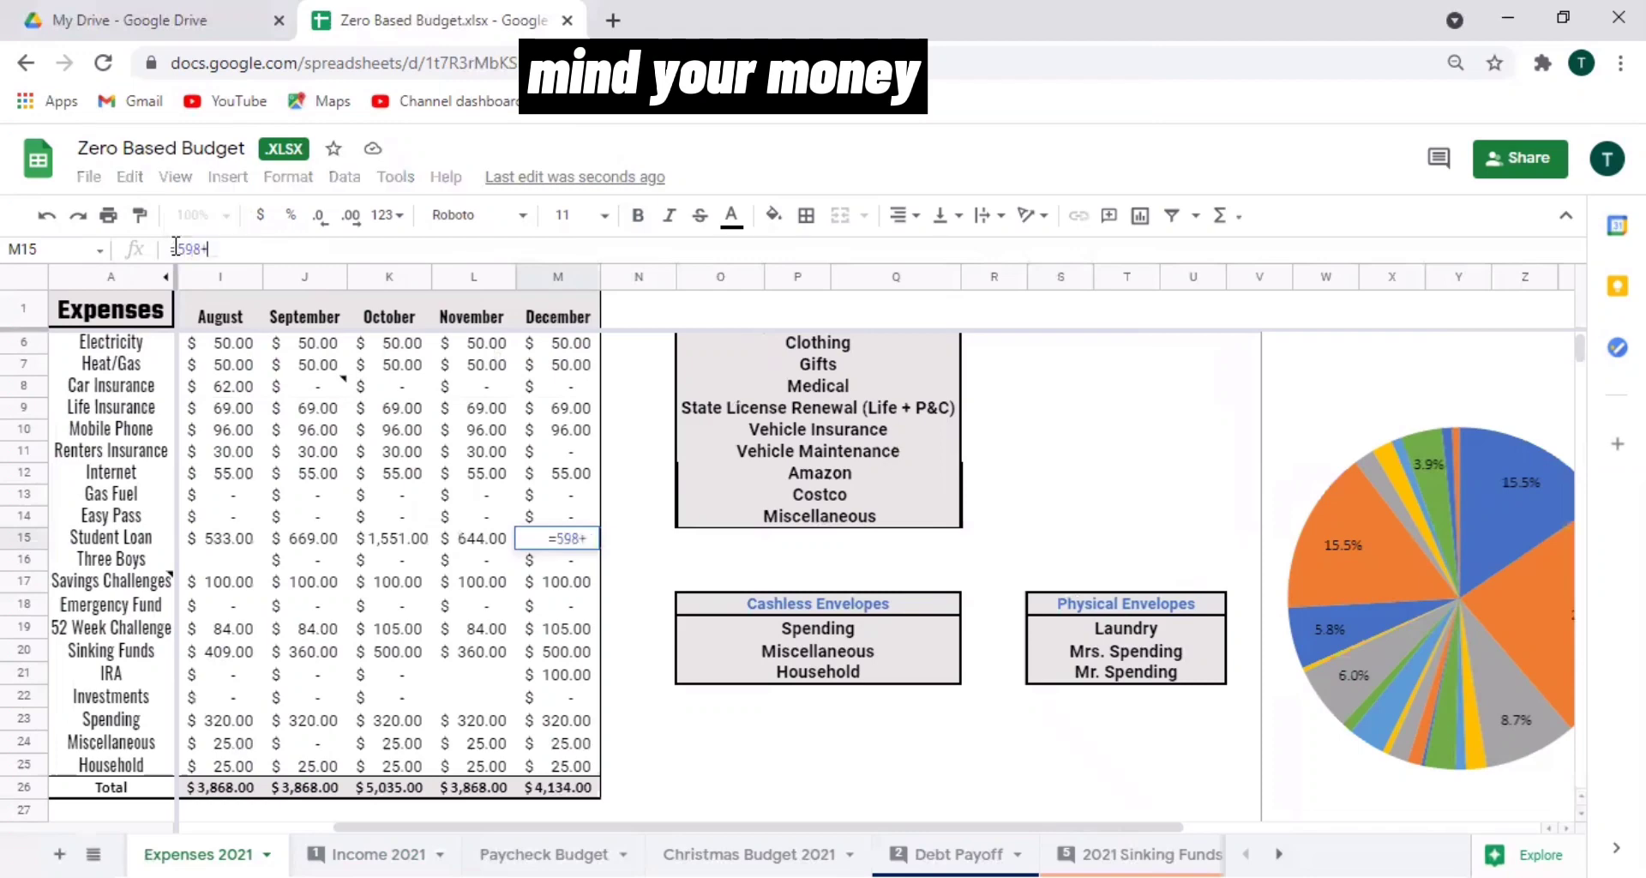
{"action": "key", "text": "Return"}
Add up the Student Loan amounts from May through December in the Calculator app.
{"action": "left_click", "coordinate": [336, 545]}
{"action": "key", "text": "Left"}
{"action": "key", "text": "Left"}
{"action": "key", "text": "Left"}
{"action": "key", "text": "Left"}
{"action": "key", "text": "Left"}
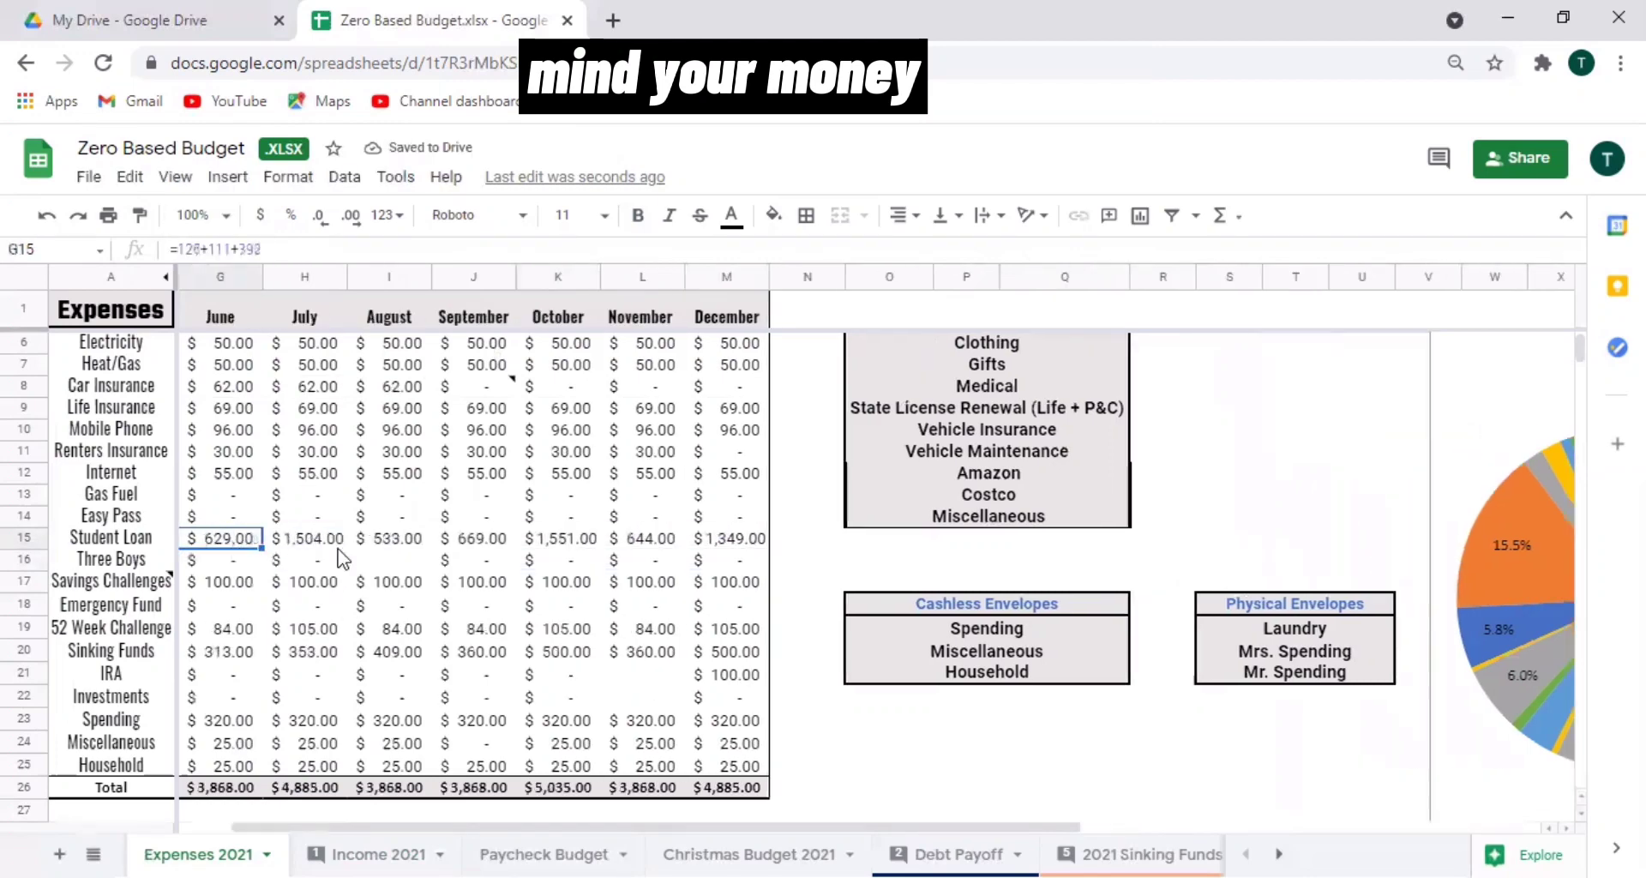
{"action": "key", "text": "Right"}
{"action": "type", "text": "53"}
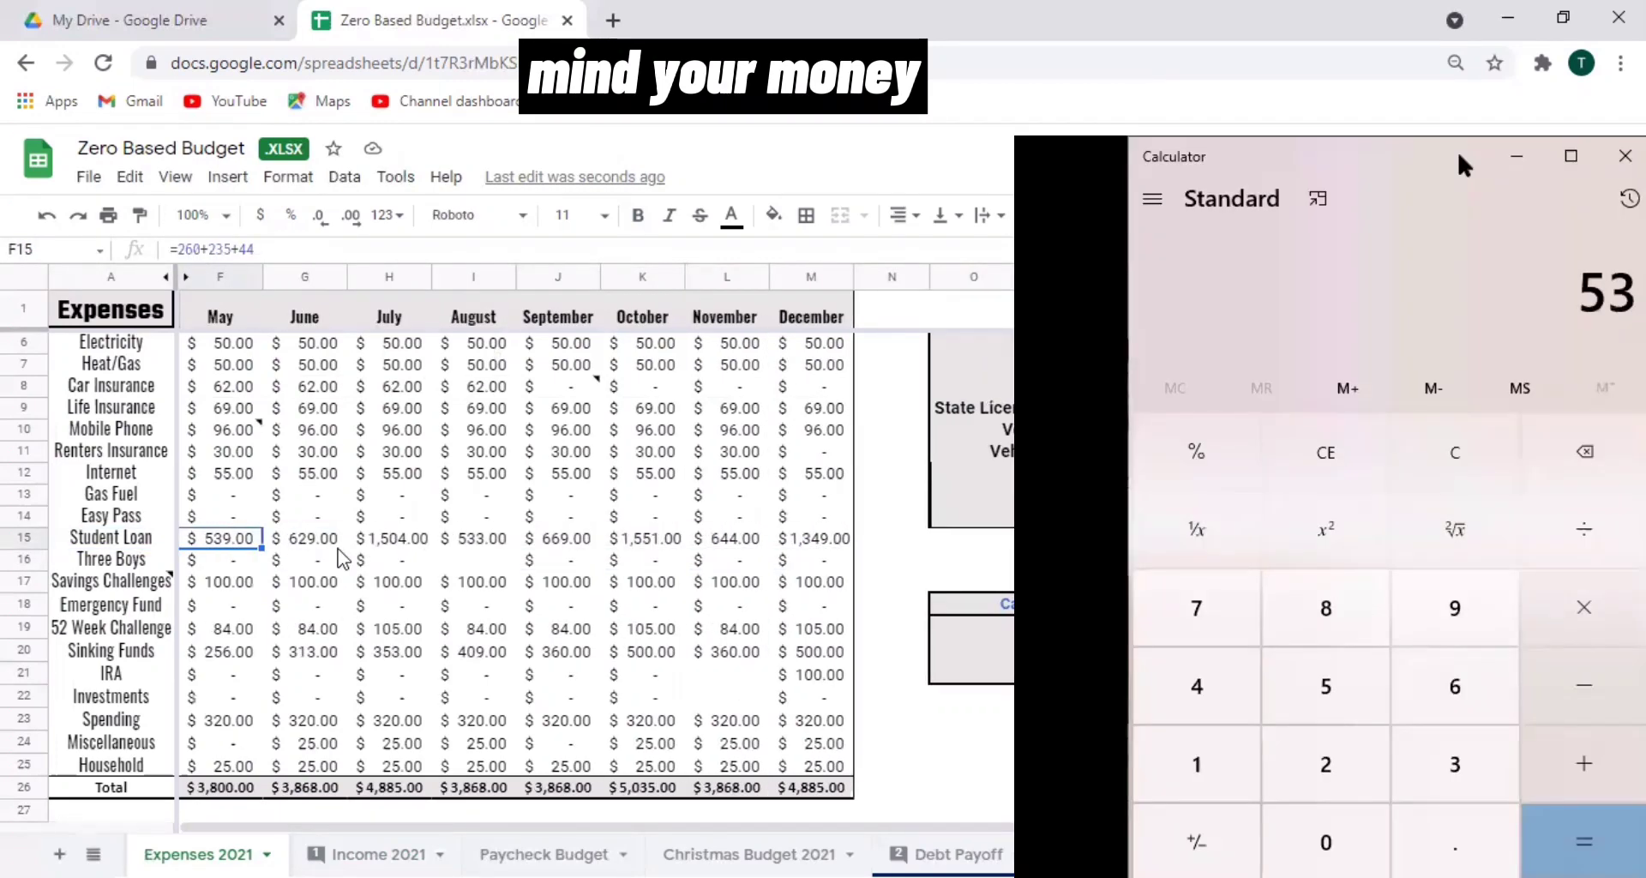
{"action": "type", "text": "9+629+"}
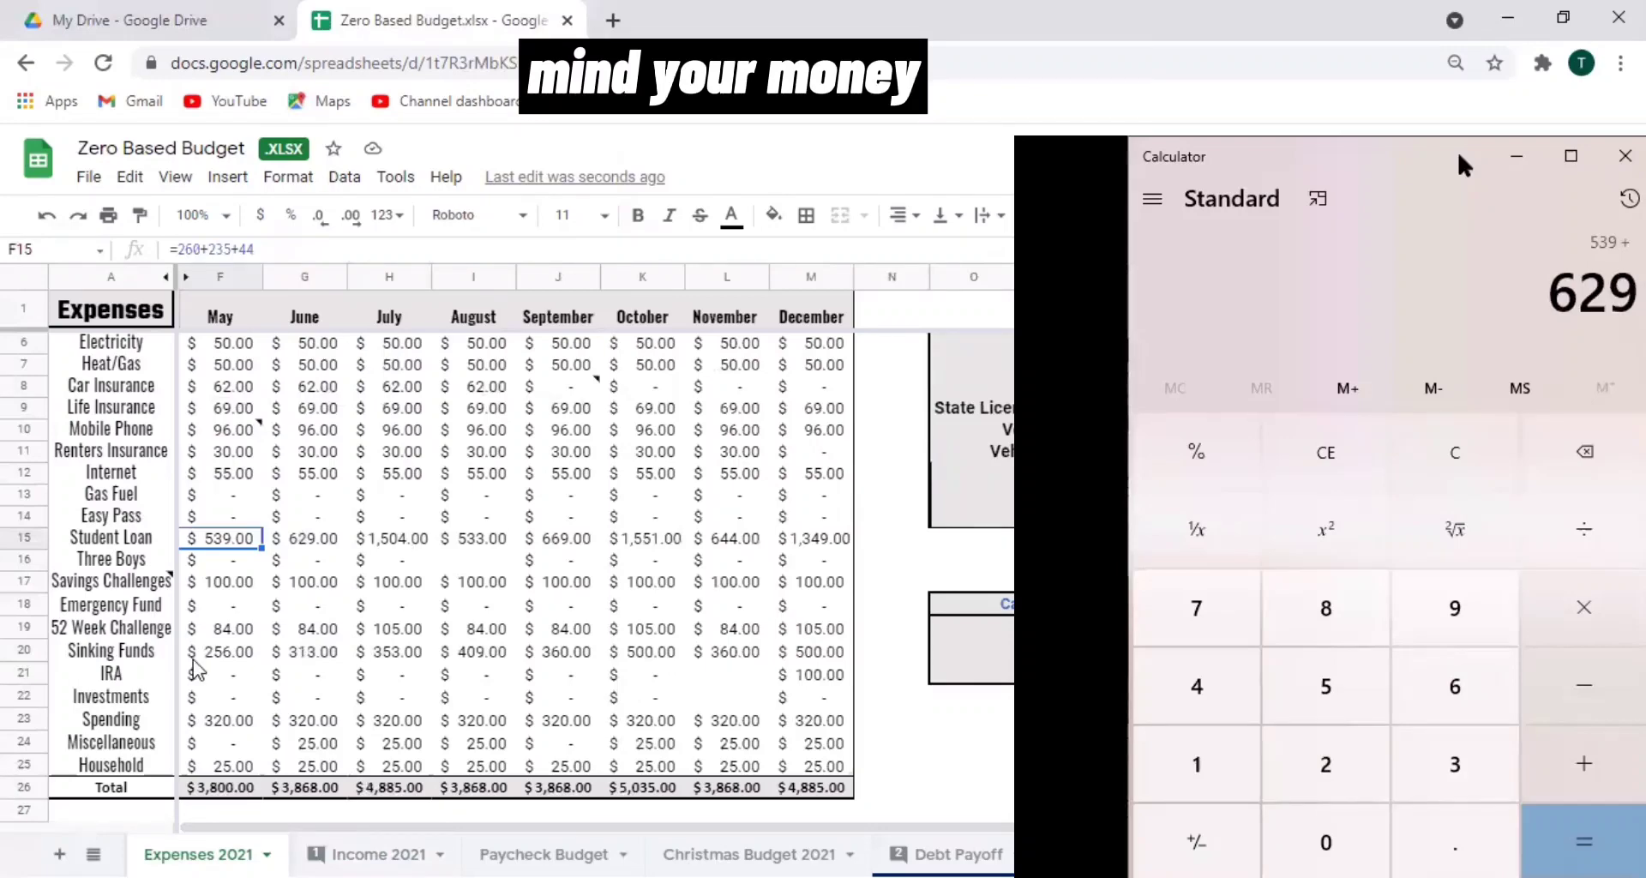
{"action": "type", "text": "1504+"}
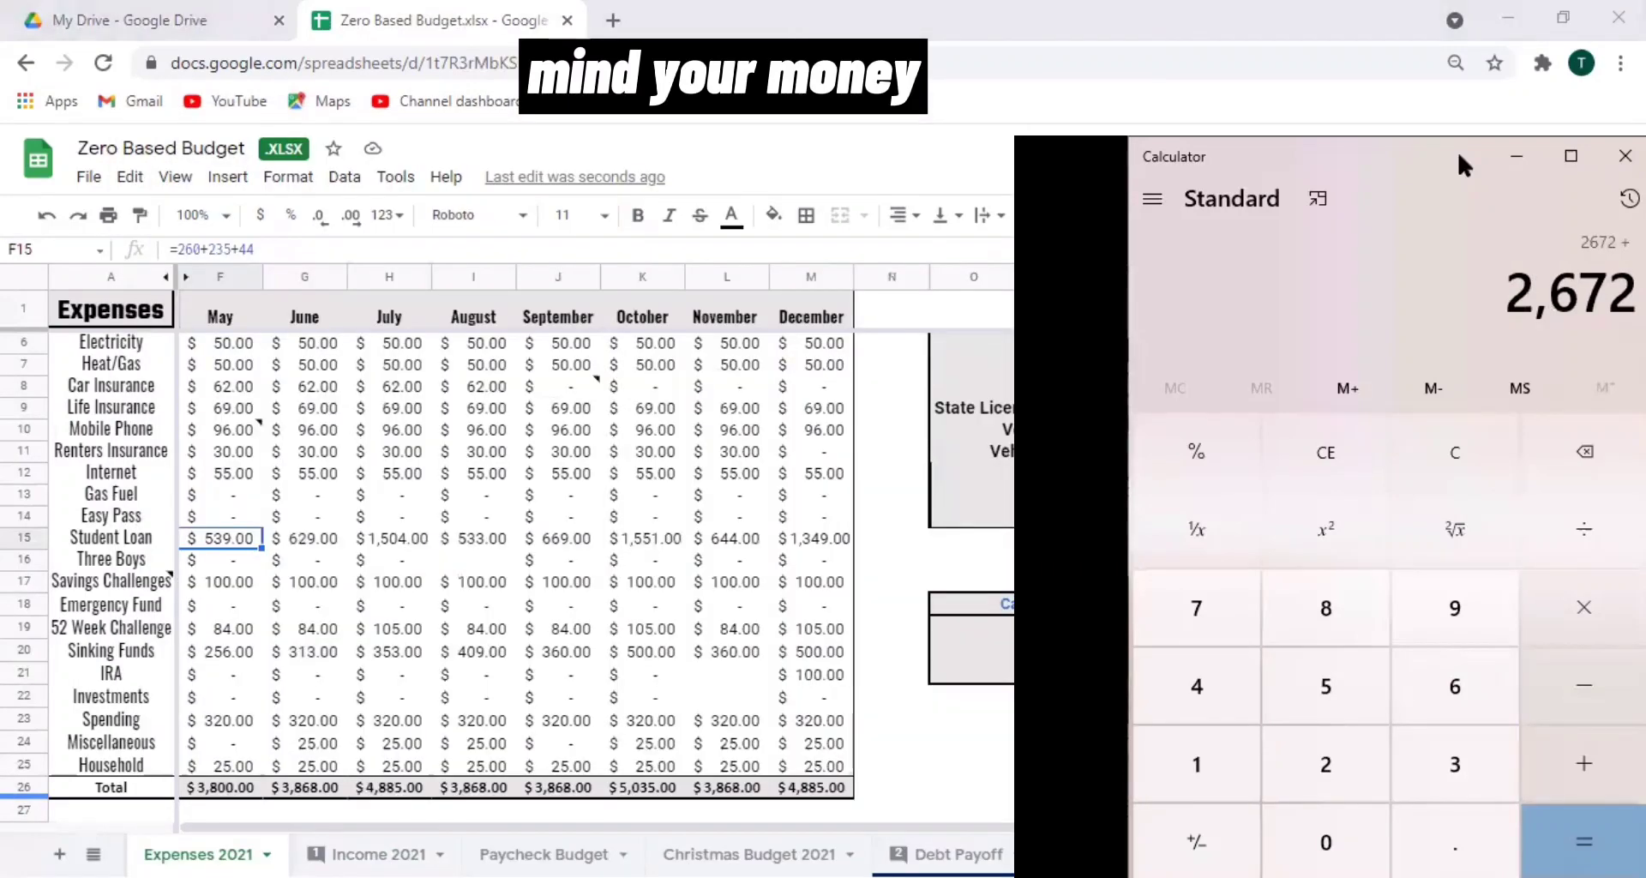
{"action": "type", "text": "533"}
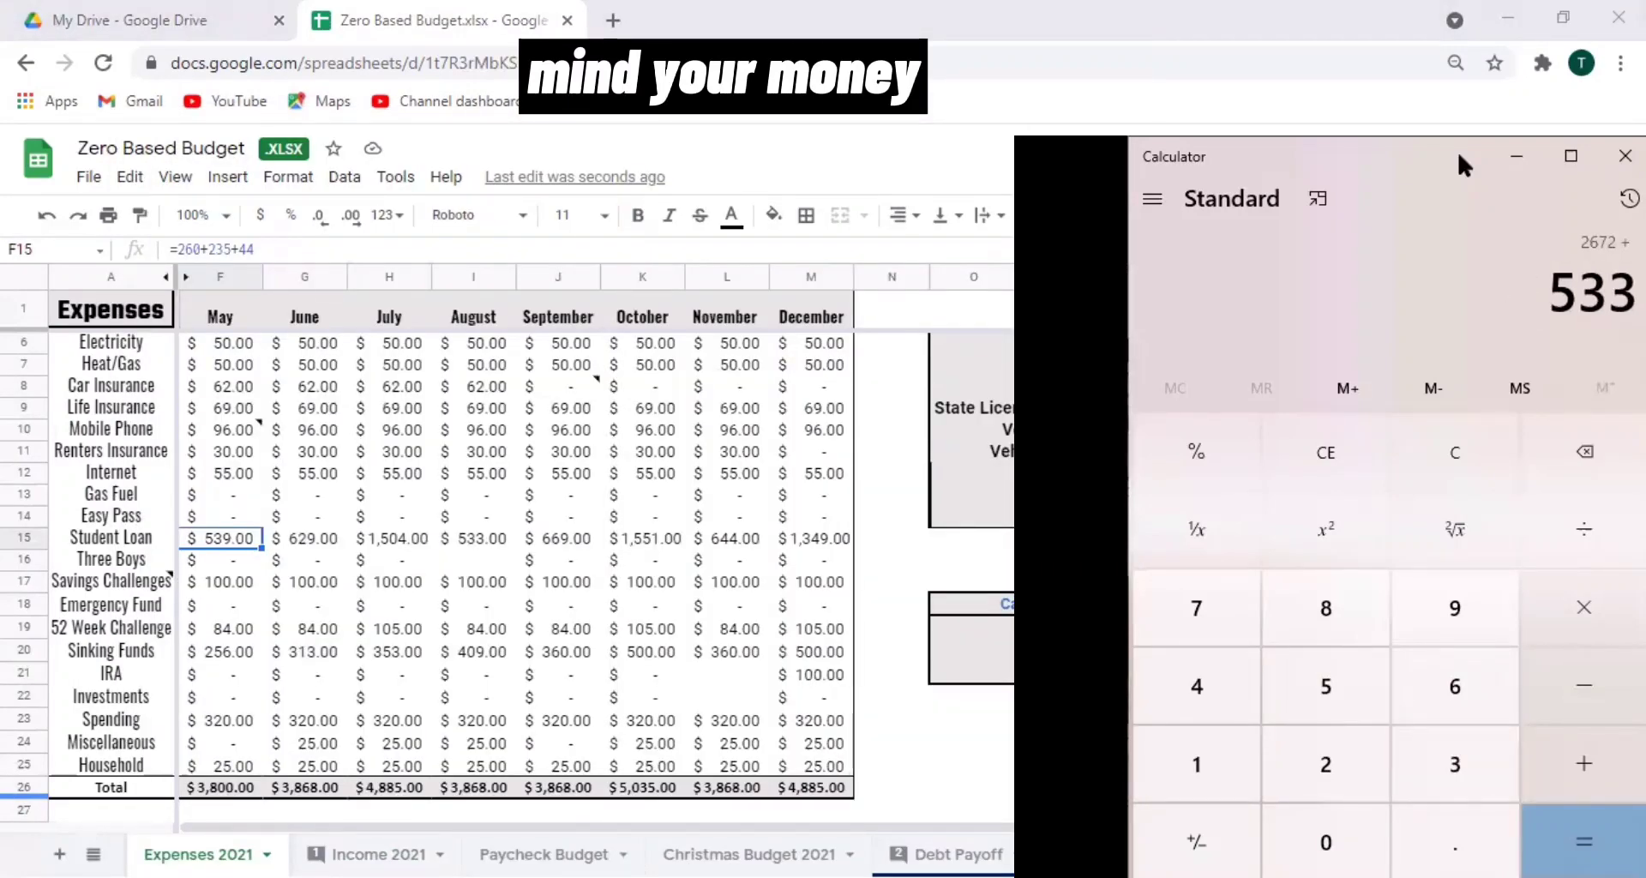
{"action": "type", "text": "+669+1551"}
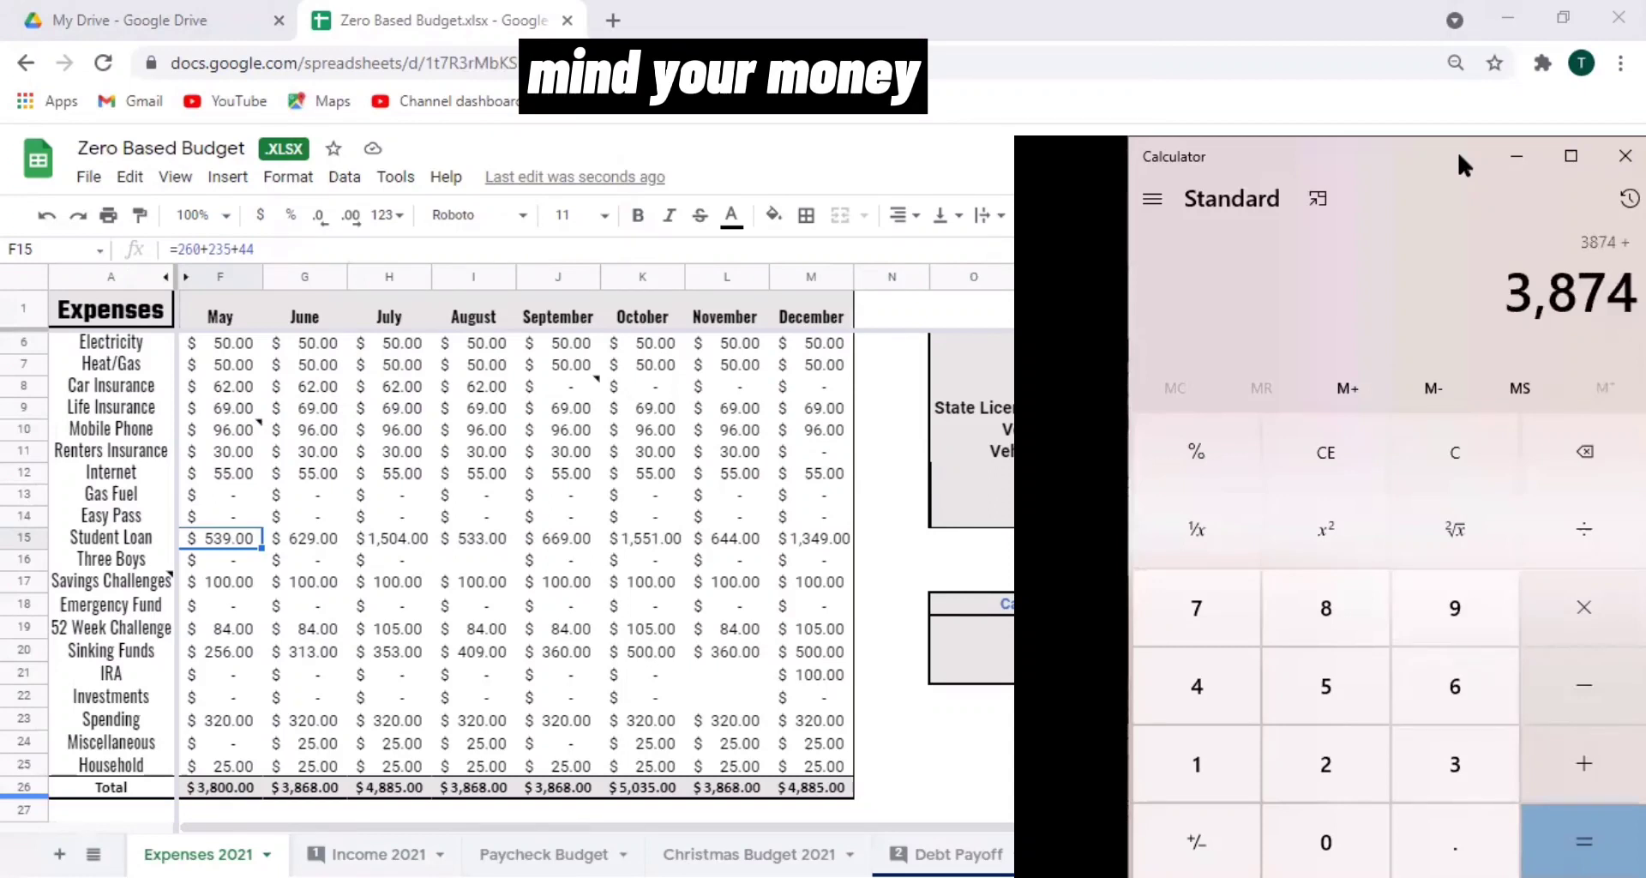
{"action": "type", "text": "+644+1"}
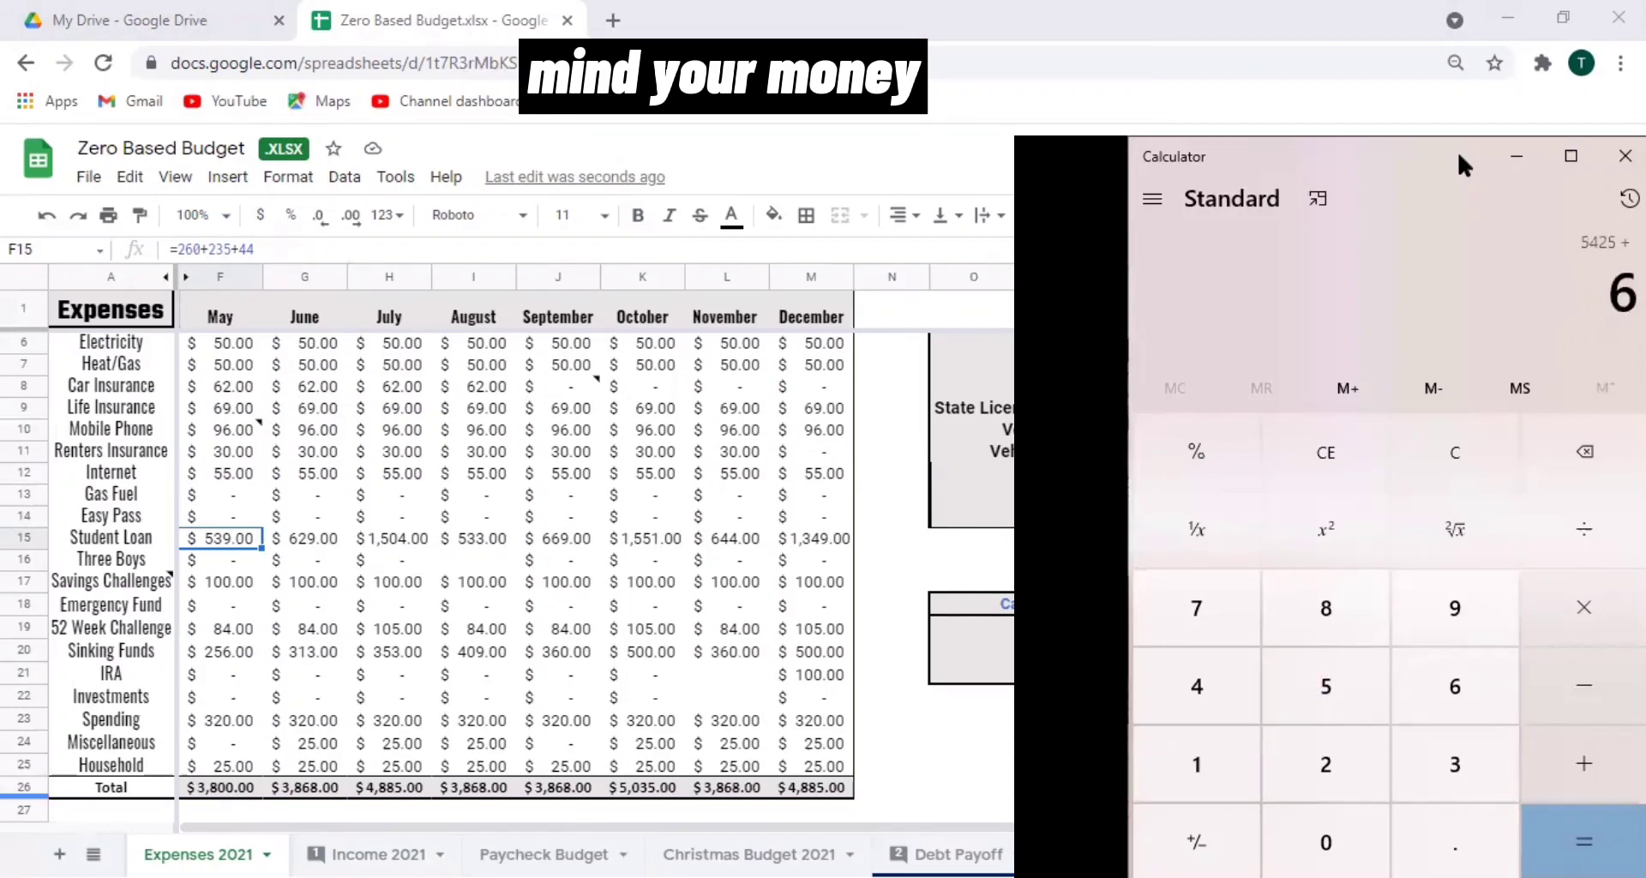
{"action": "type", "text": "349"}
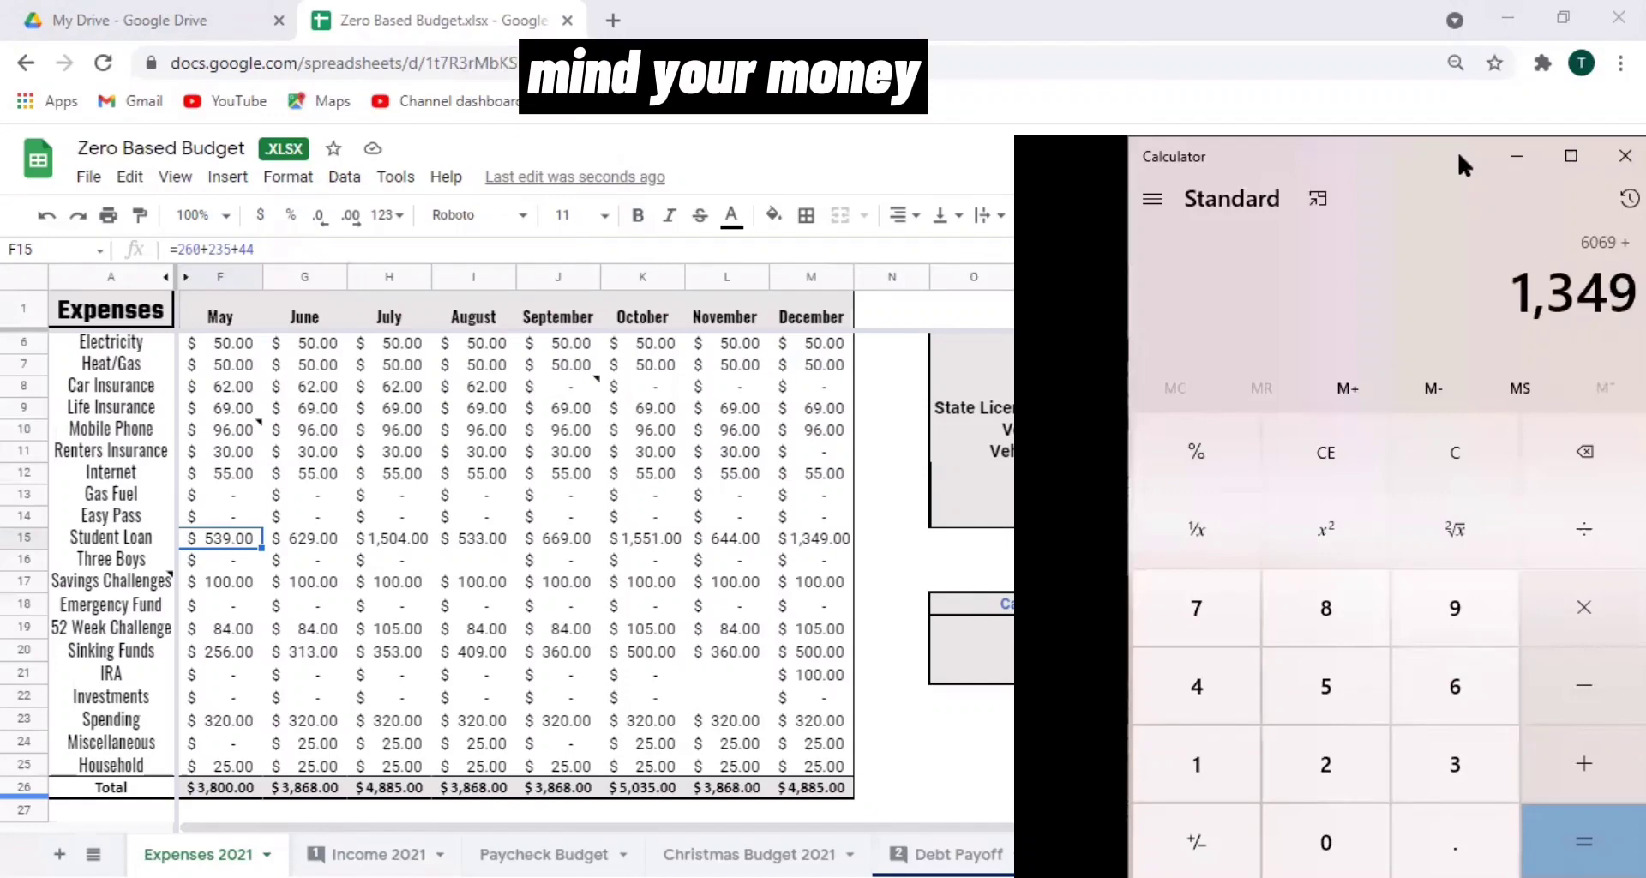
{"action": "key", "text": "Return"}
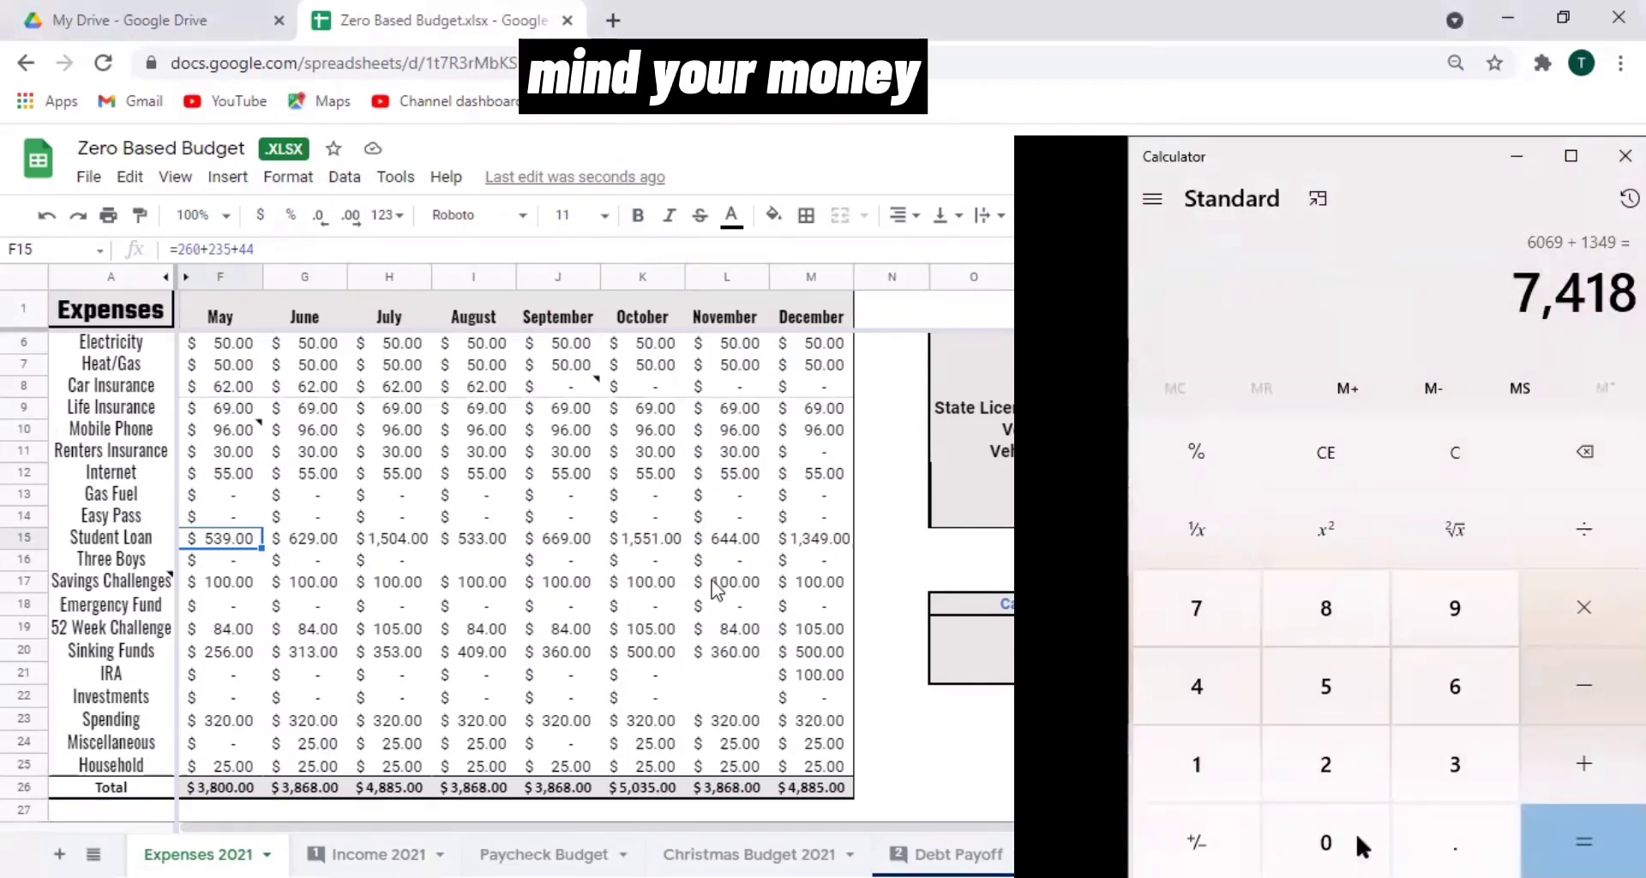
Remove the added 751 from December's Student Loan formula on Expenses 2021.
{"action": "left_click", "coordinate": [815, 540]}
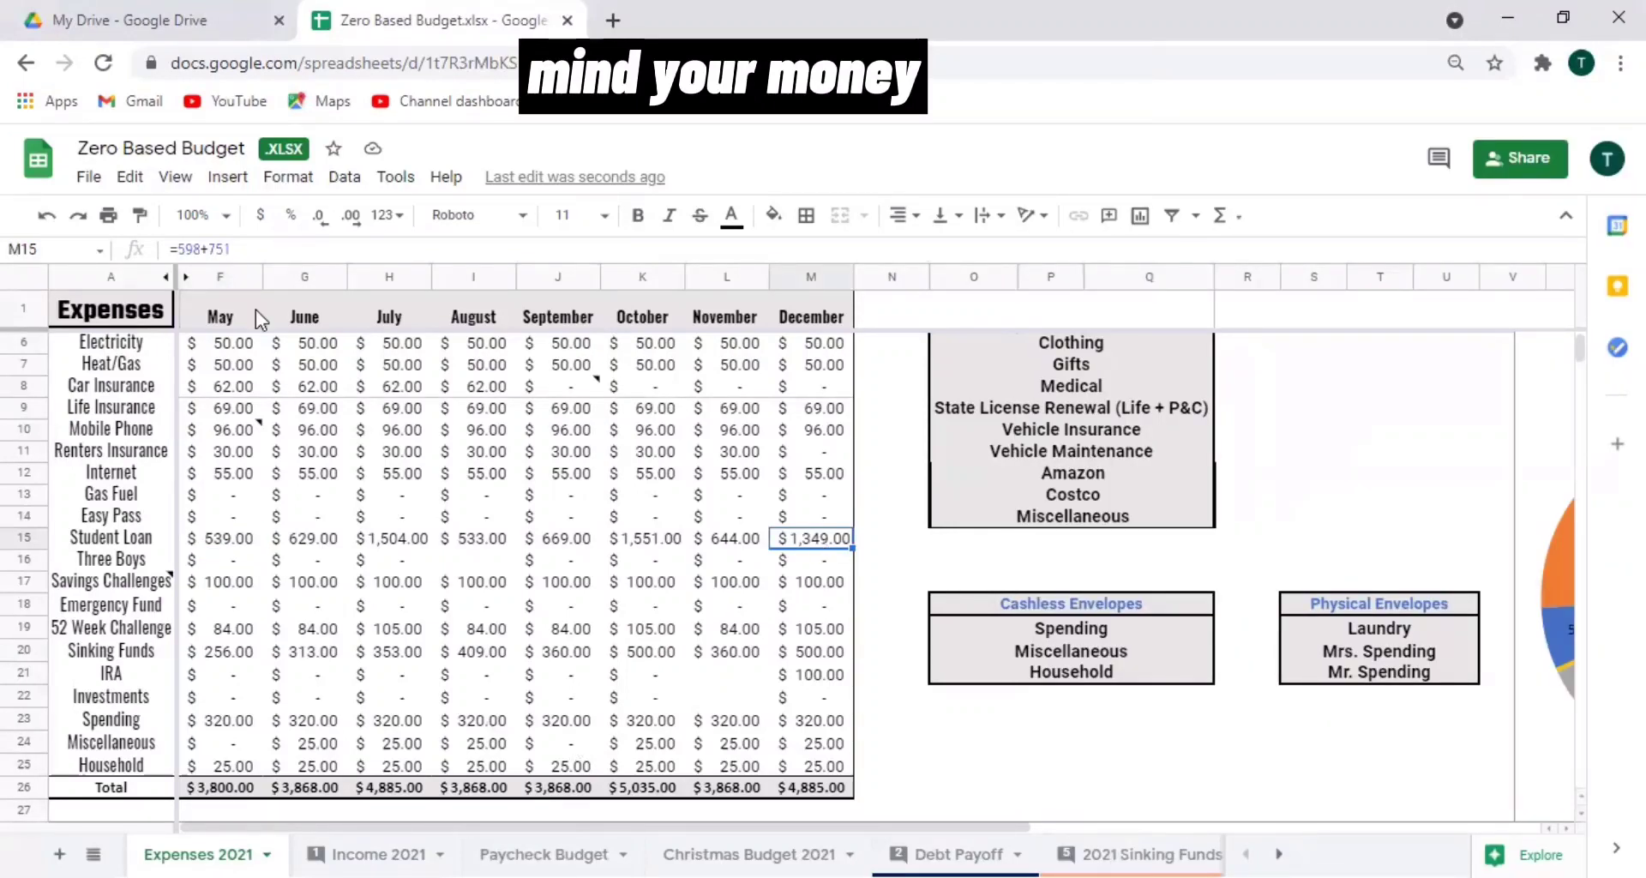
{"action": "left_click", "coordinate": [257, 249]}
{"action": "key", "text": "BackSpace"}
{"action": "key", "text": "BackSpace"}
{"action": "key", "text": "BackSpace"}
{"action": "key", "text": "BackSpace"}
{"action": "left_click", "coordinate": [558, 581]}
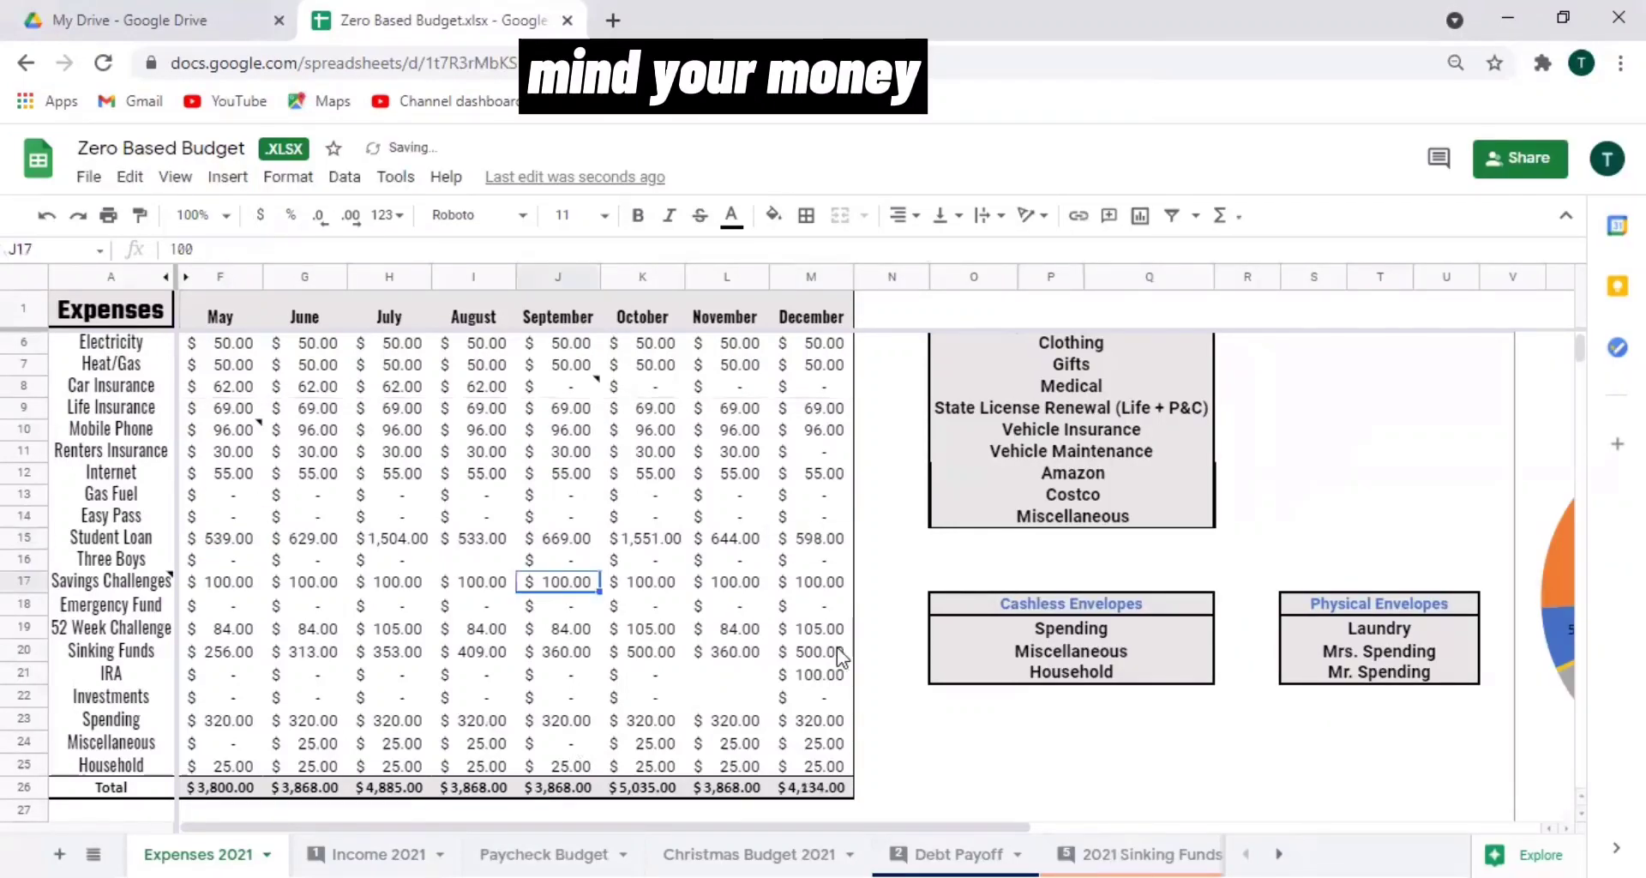
Set December's Emergency Fund to 500 on Expenses 2021, and check December's remaining amount on Income 2021.
{"action": "left_click", "coordinate": [829, 607]}
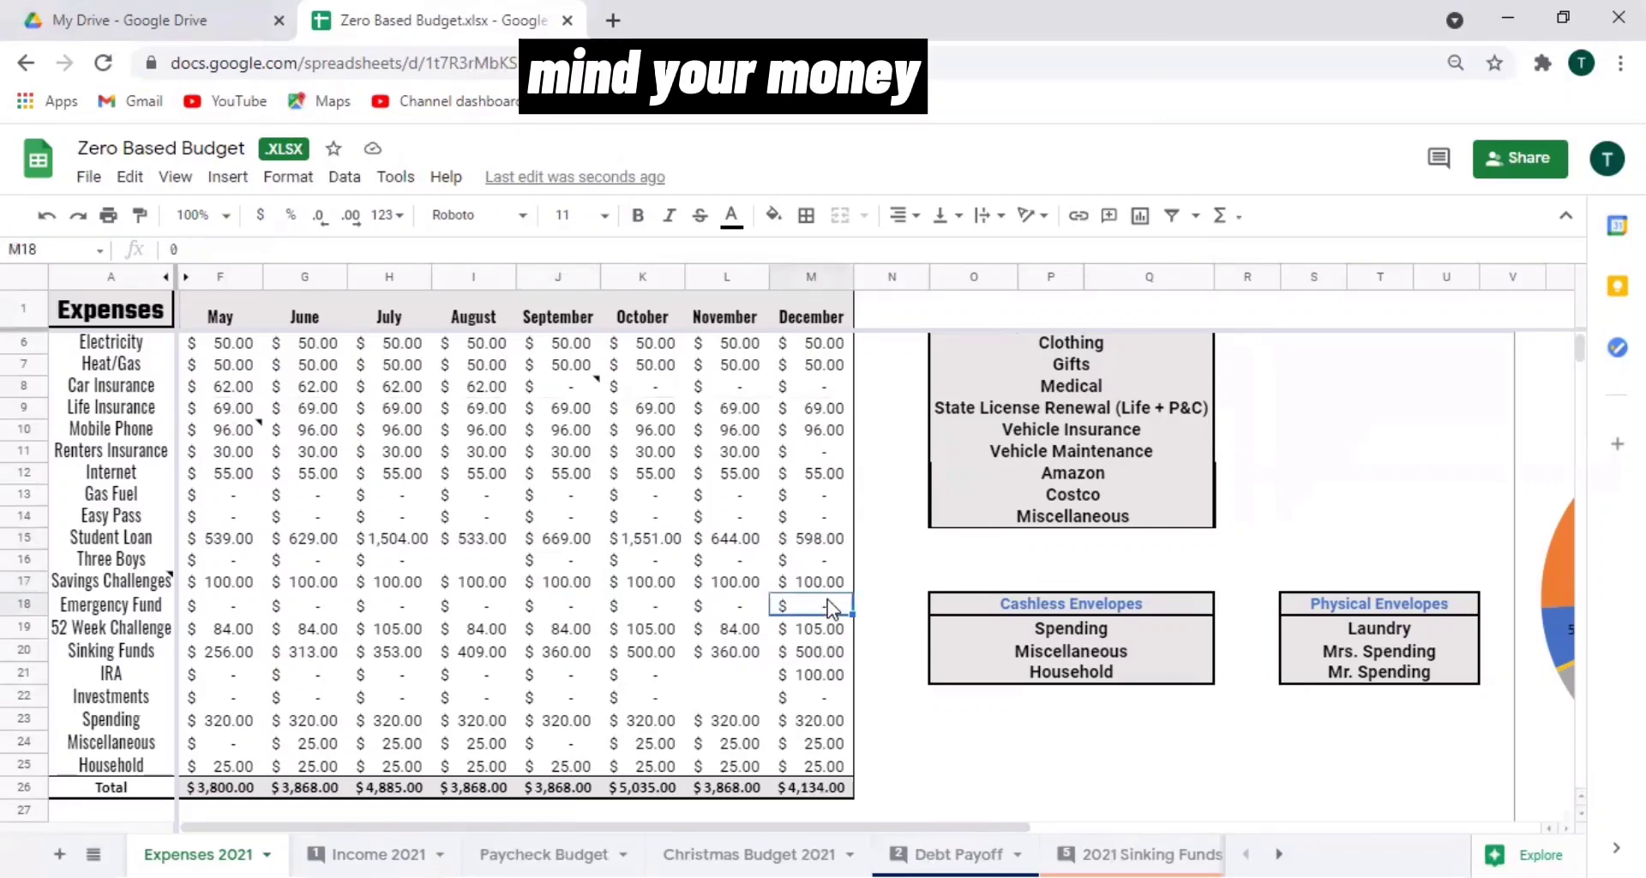
{"action": "key", "text": "Down"}
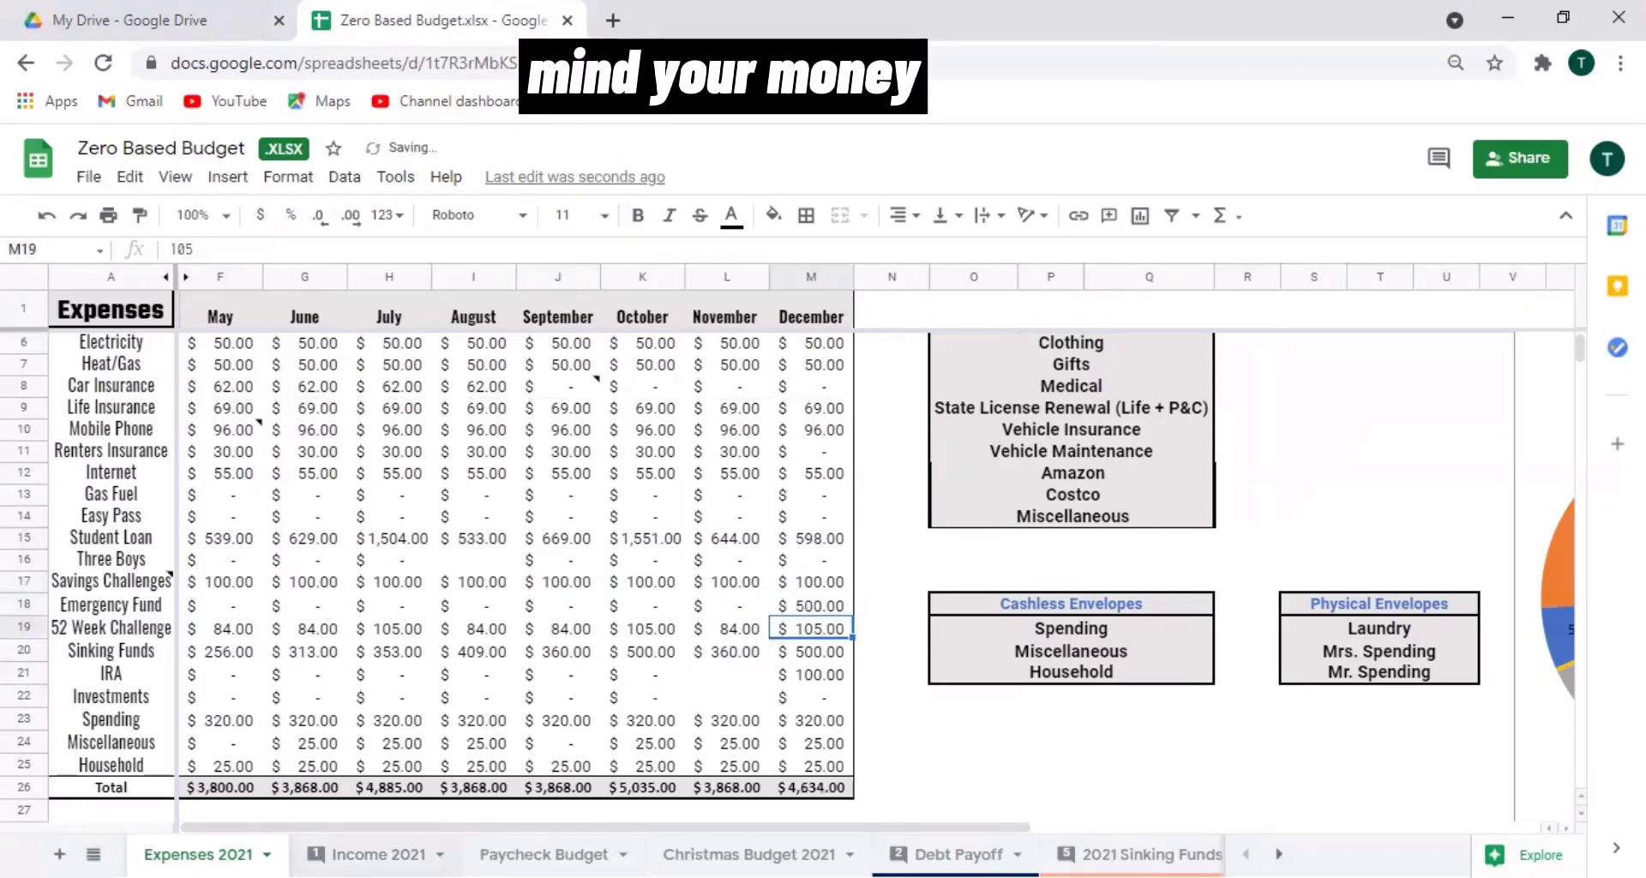
{"action": "left_click", "coordinate": [378, 854]}
{"action": "left_click", "coordinate": [199, 853]}
Set December's Investments to 251 on Expenses 2021, and verify the remaining amount for December on Income 2021.
{"action": "left_click", "coordinate": [825, 701]}
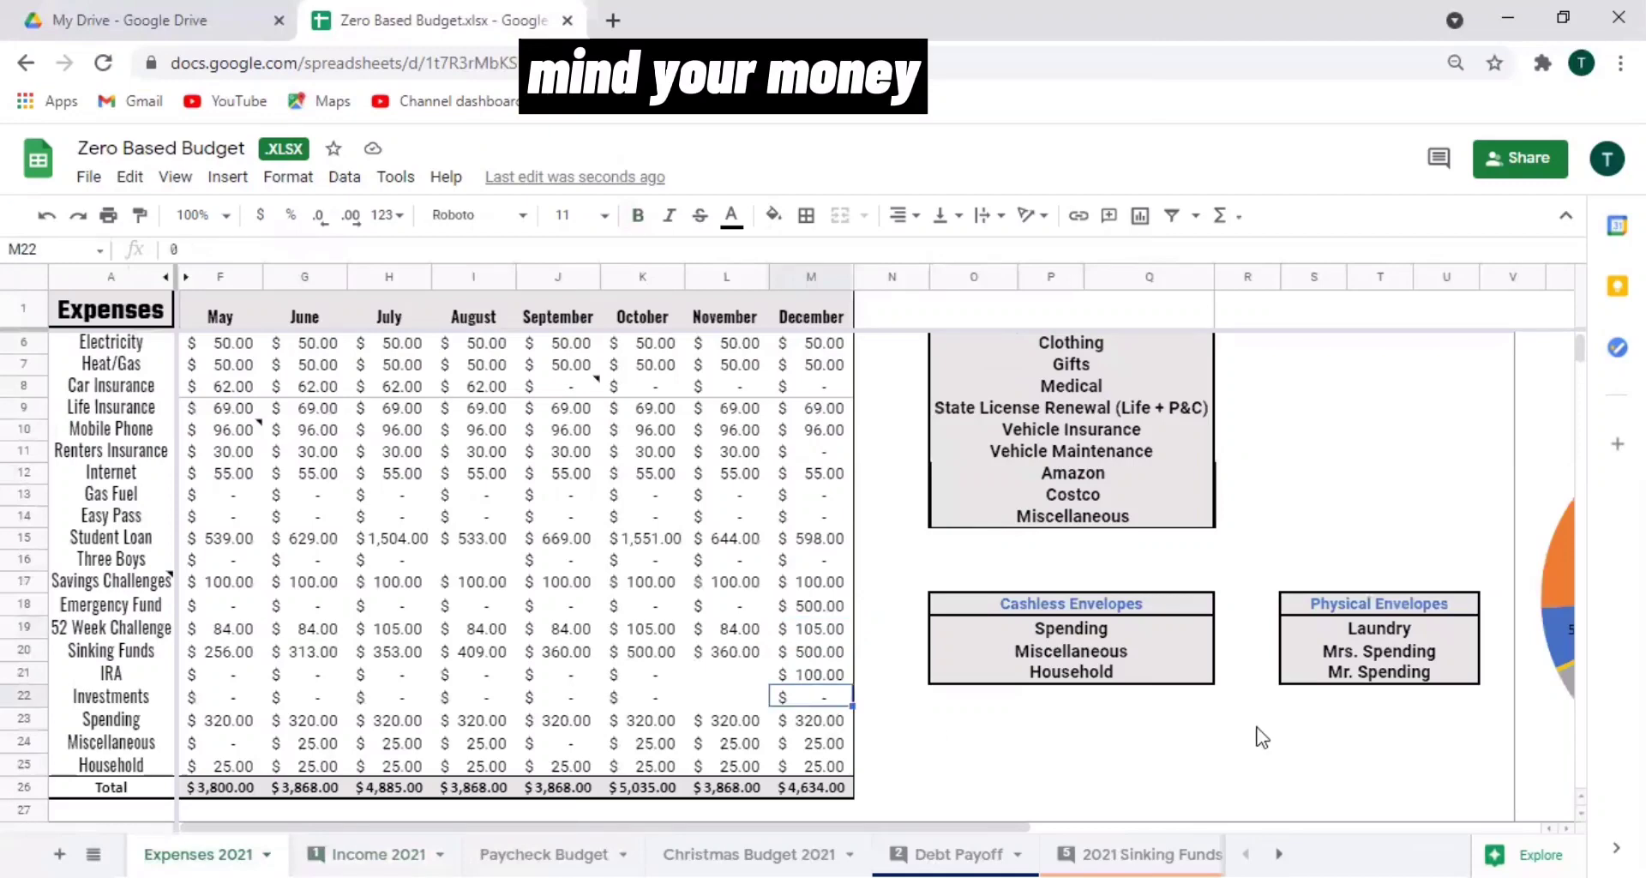
{"action": "type", "text": "251"}
{"action": "key", "text": "Return"}
{"action": "left_click", "coordinate": [378, 853]}
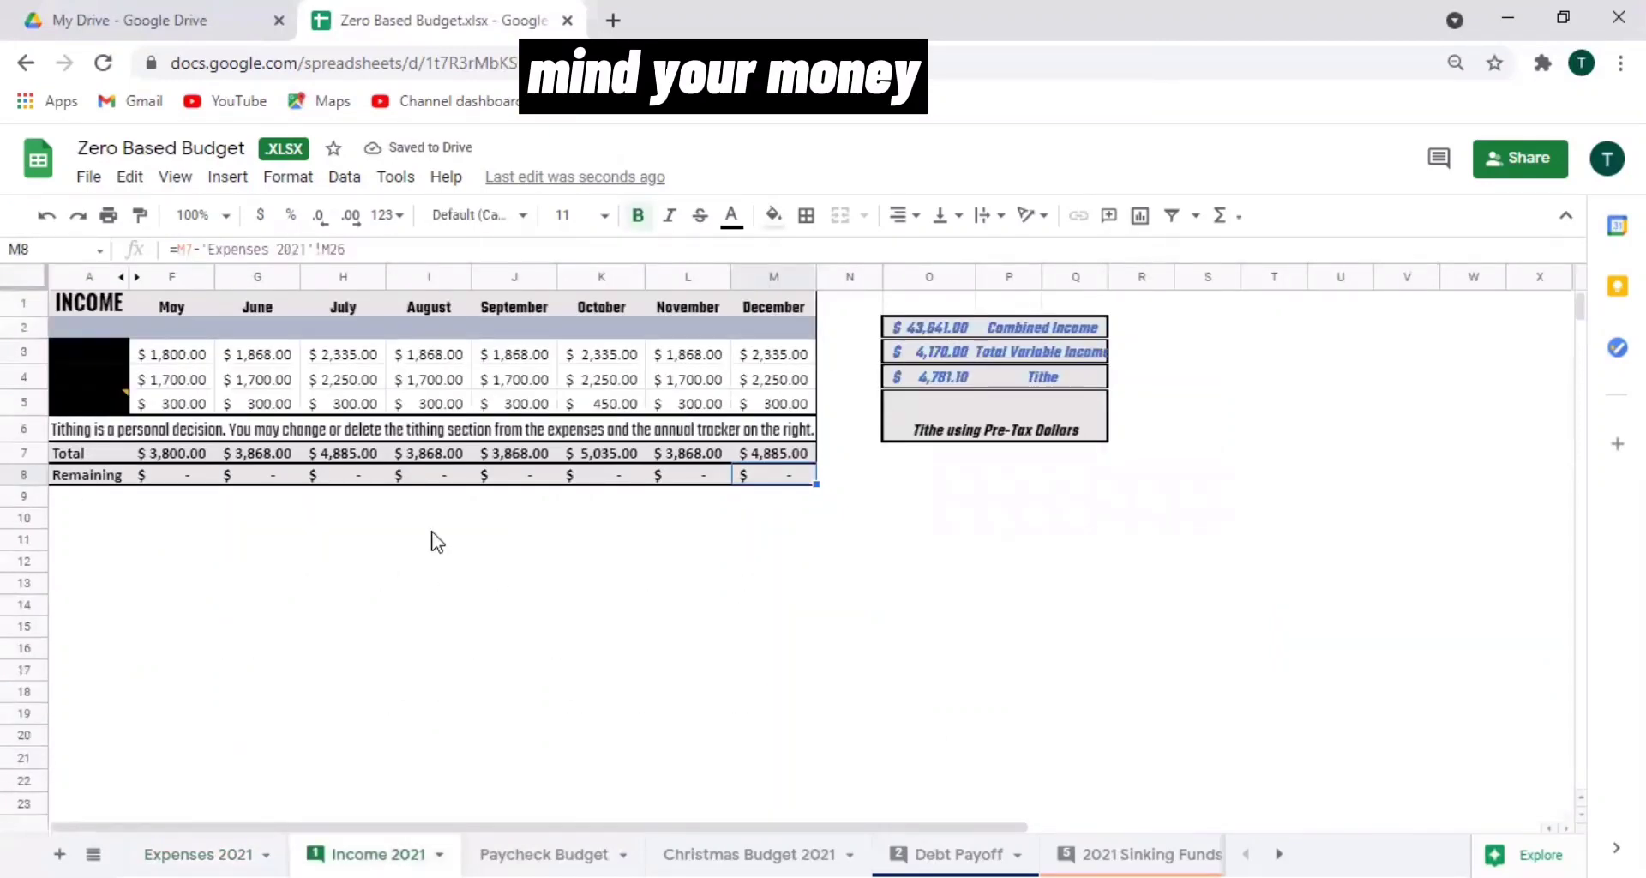
{"action": "left_click", "coordinate": [199, 854]}
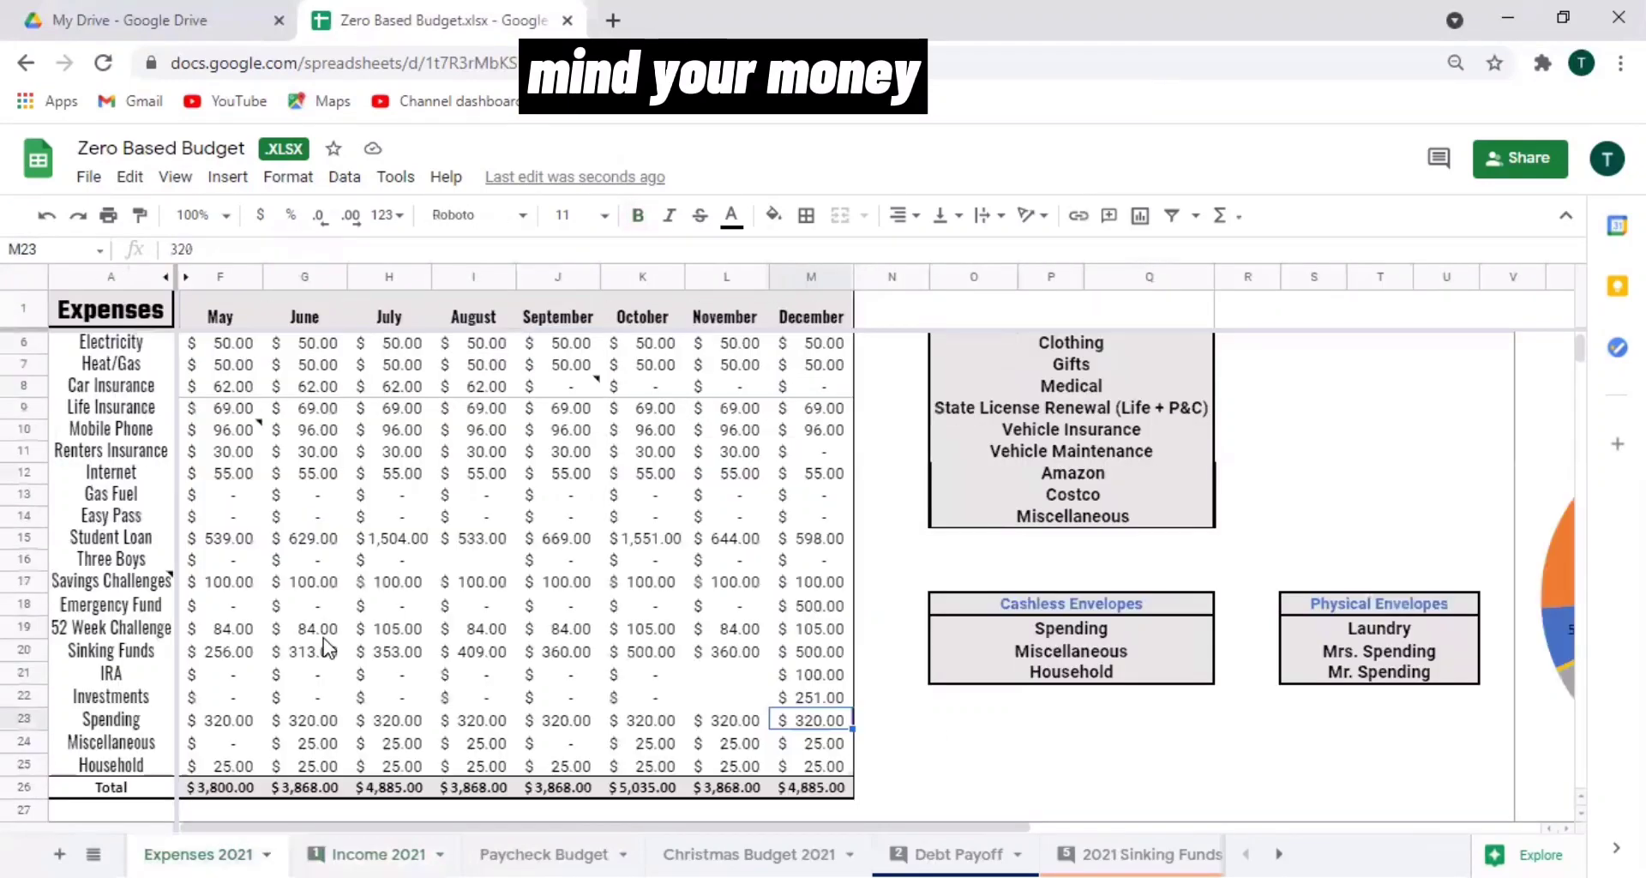
Review the December expenses on Expenses 2021 from the Spending row up to the month headers, ending at November.
{"action": "key", "text": "Up"}
{"action": "key", "text": "Up"}
{"action": "key", "text": "Up"}
{"action": "key", "text": "Up"}
{"action": "key", "text": "Up"}
{"action": "key", "text": "Up"}
{"action": "key", "text": "Up"}
{"action": "key", "text": "Up"}
{"action": "key", "text": "Up"}
{"action": "key", "text": "Up"}
{"action": "key", "text": "Up"}
{"action": "key", "text": "Up"}
{"action": "key", "text": "Up"}
{"action": "key", "text": "Up"}
{"action": "key", "text": "Up"}
{"action": "key", "text": "Up"}
{"action": "key", "text": "Up"}
{"action": "key", "text": "Up"}
{"action": "key", "text": "Up"}
{"action": "key", "text": "Up"}
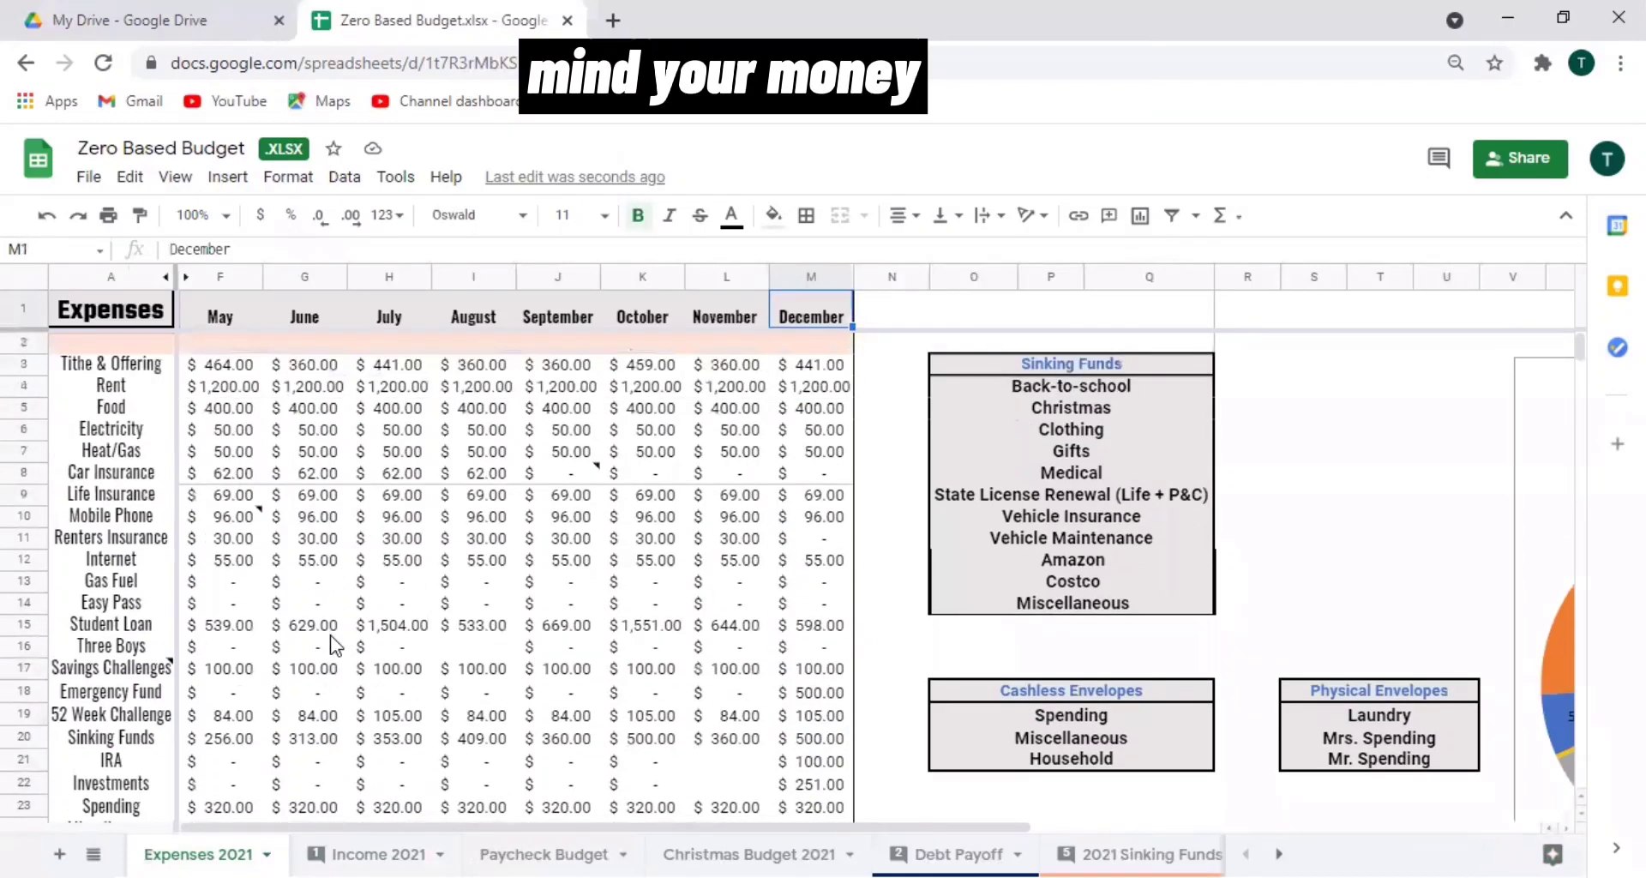
{"action": "key", "text": "Left"}
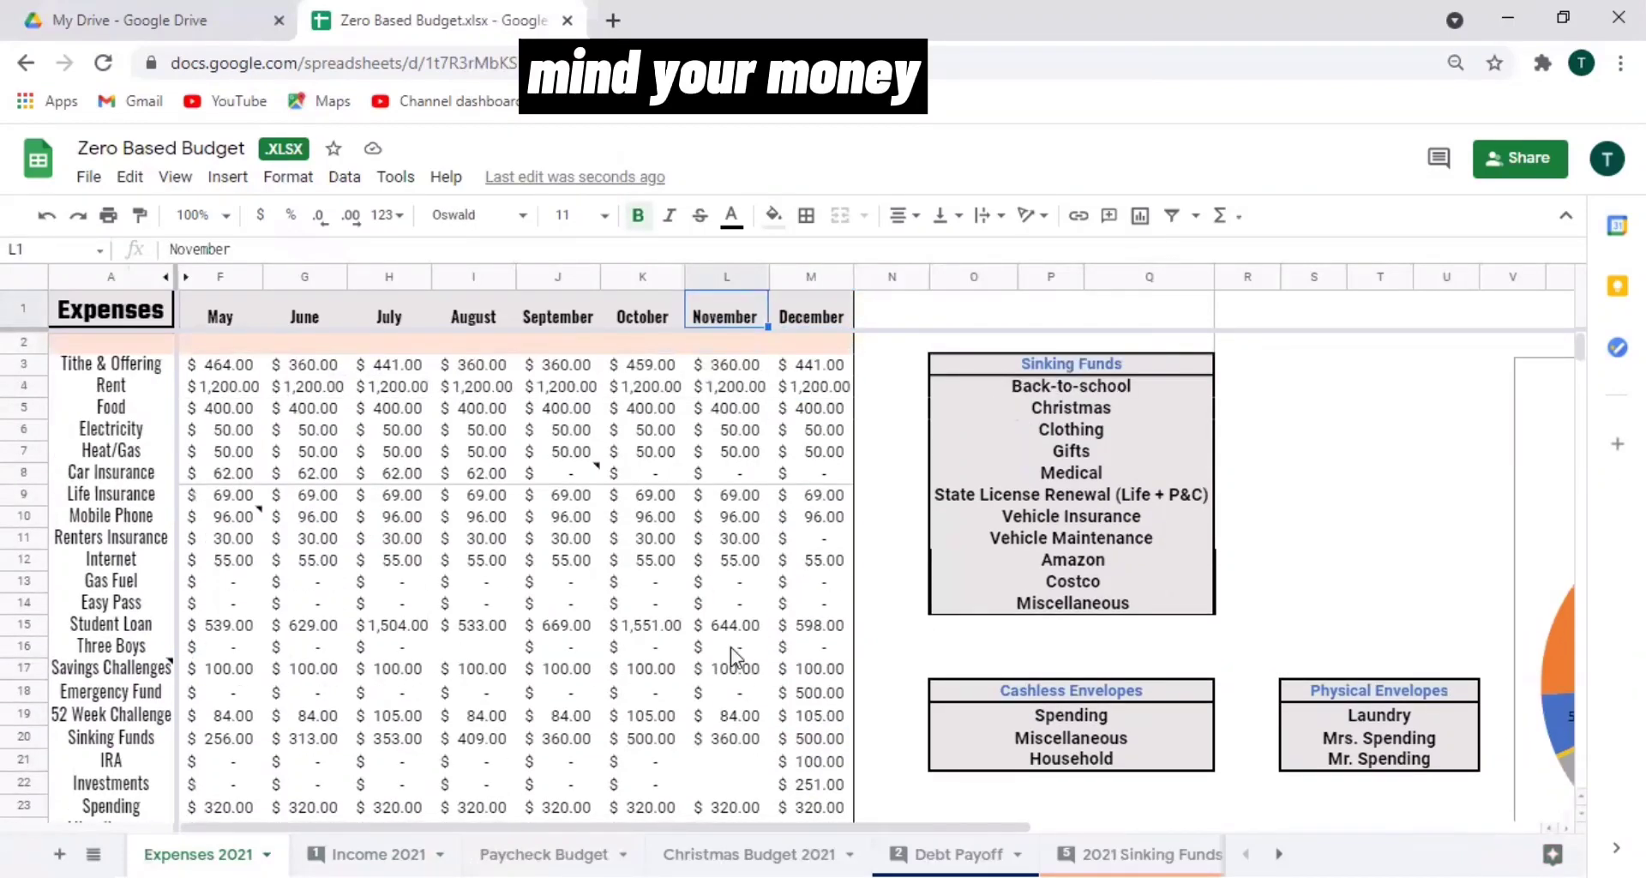